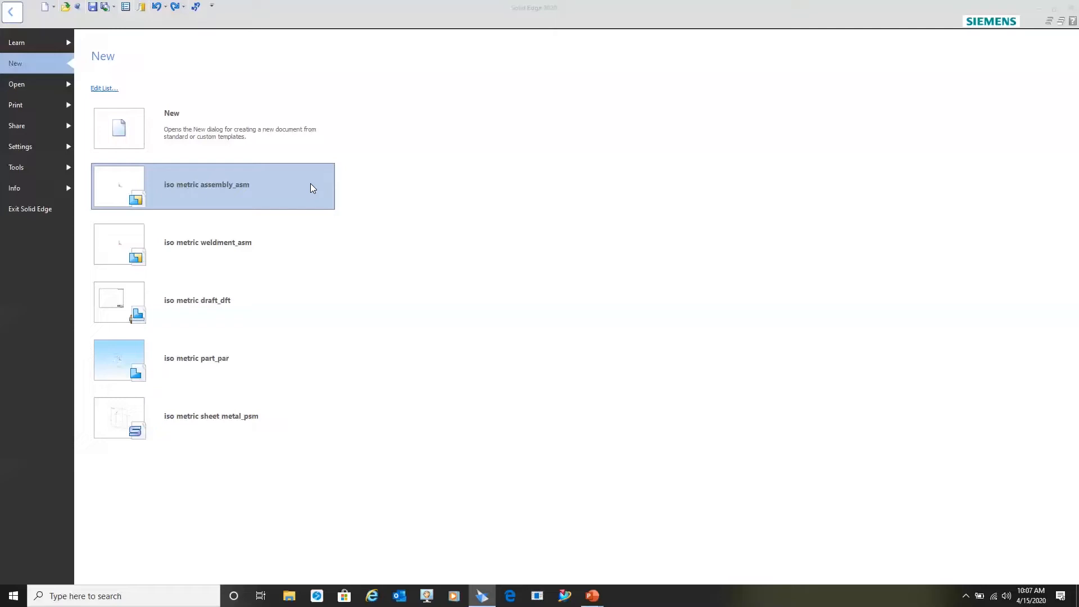
Create a new iso metric assembly and insert chead.par as its first component.
{"action": "left_click", "coordinate": [310, 185]}
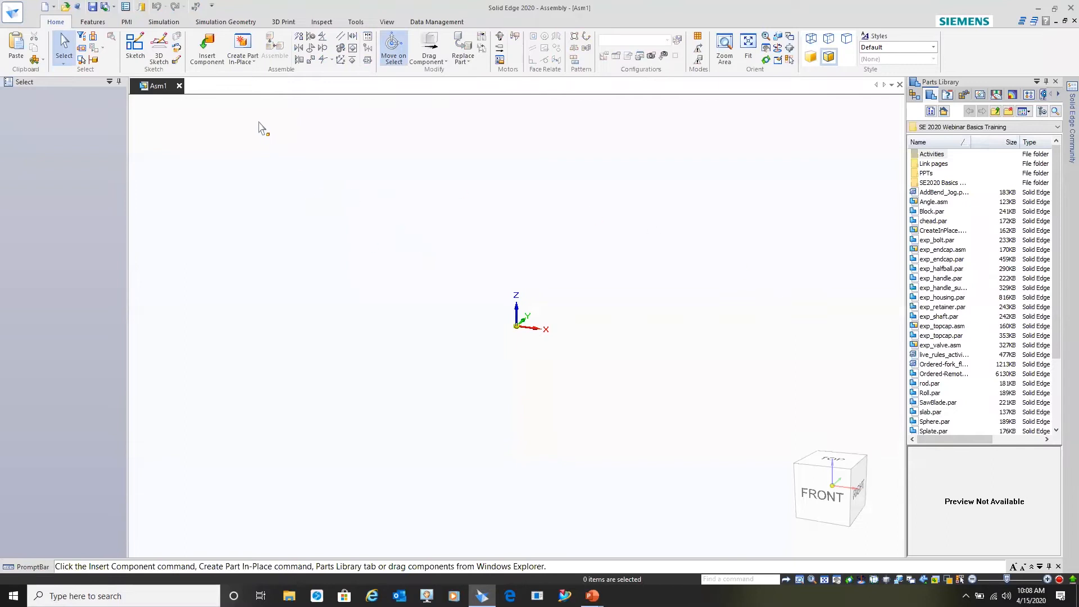
{"action": "left_click", "coordinate": [208, 51]}
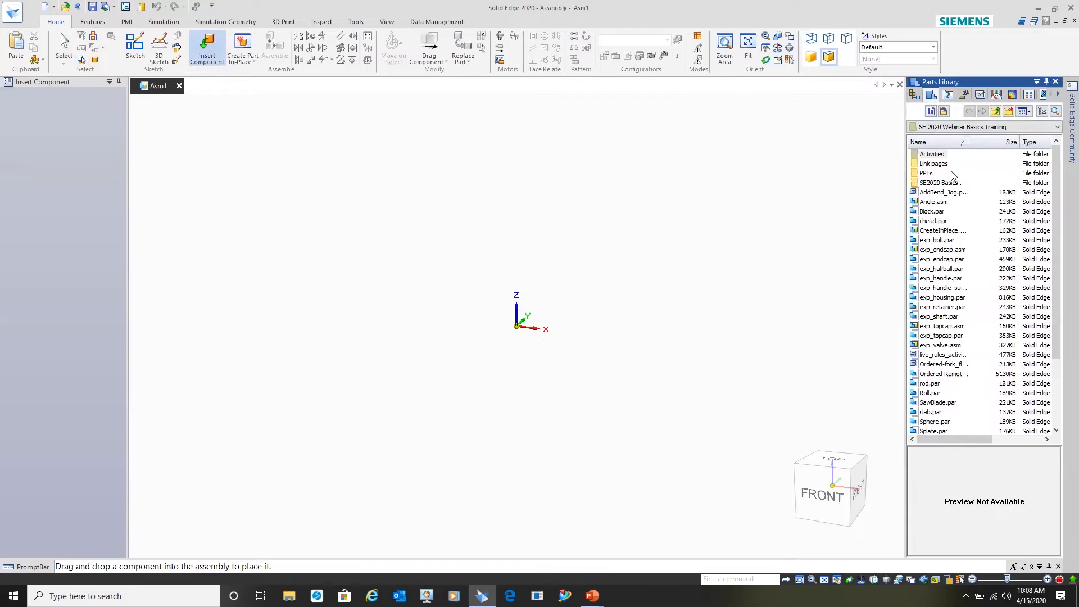
{"action": "left_click", "coordinate": [935, 222]}
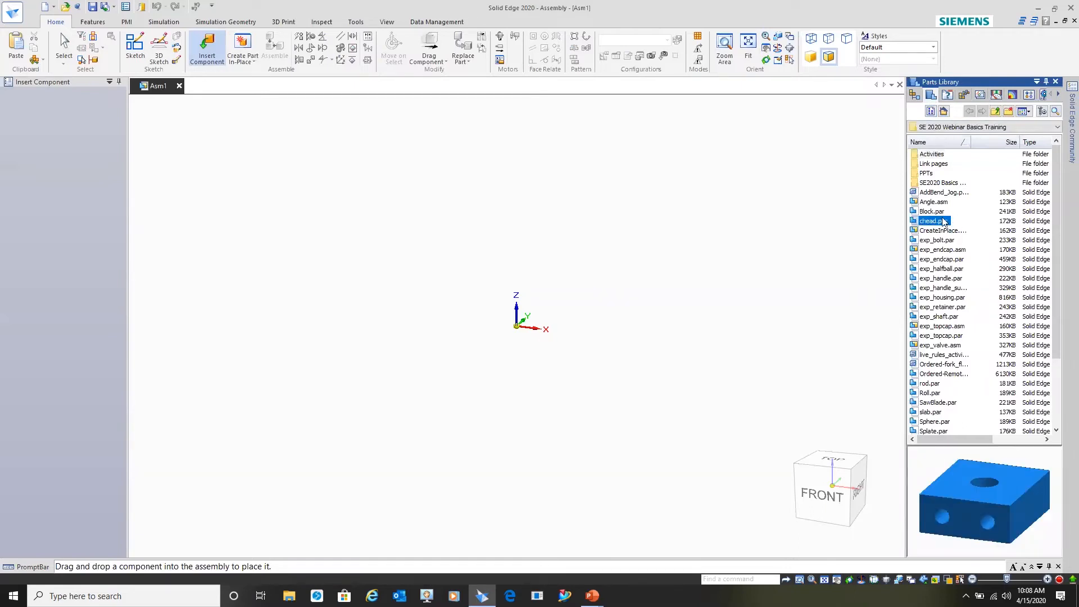
{"action": "left_click", "coordinate": [995, 517]}
{"action": "left_click_drag", "start_coordinate": [934, 222], "coordinate": [735, 212]}
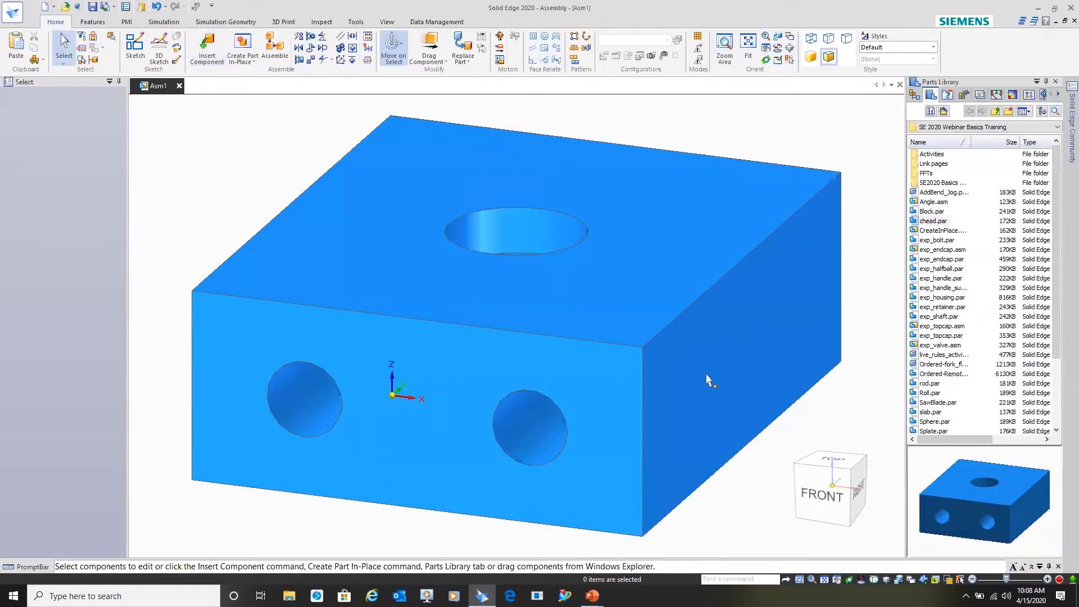
Show all of the assembly's reference planes and inspect the chead block's position relative to them and the base coordinate system.
{"action": "scroll", "coordinate": [706, 376], "scroll_direction": "down", "scroll_amount": 1}
{"action": "scroll", "coordinate": [706, 376], "scroll_direction": "down", "scroll_amount": 1}
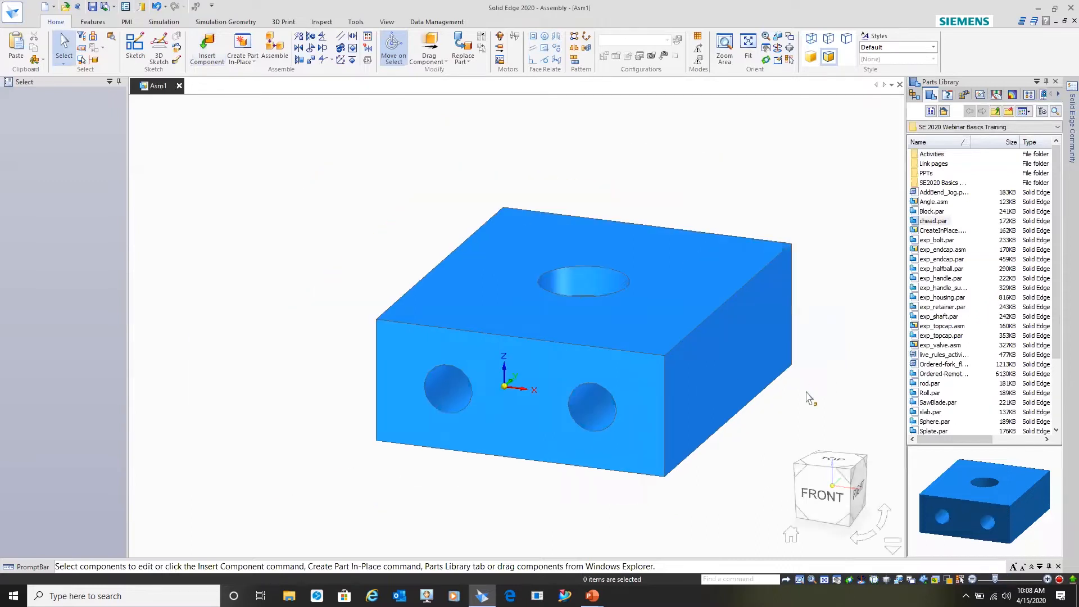
{"action": "middle_click_drag", "start_coordinate": [802, 388], "coordinate": [735, 386], "text": "shift"}
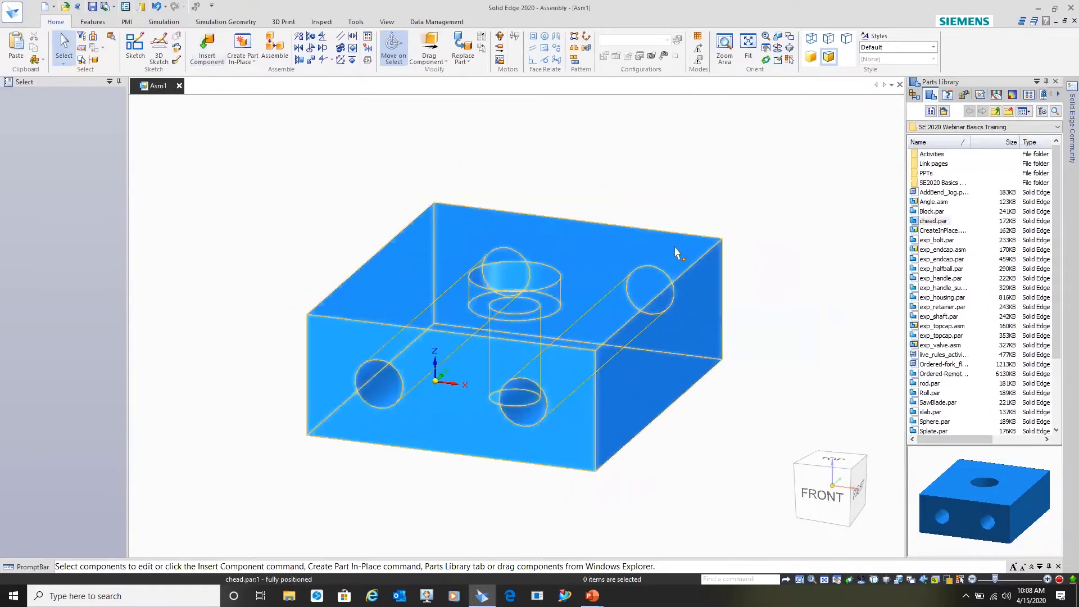
{"action": "right_click", "coordinate": [705, 179]}
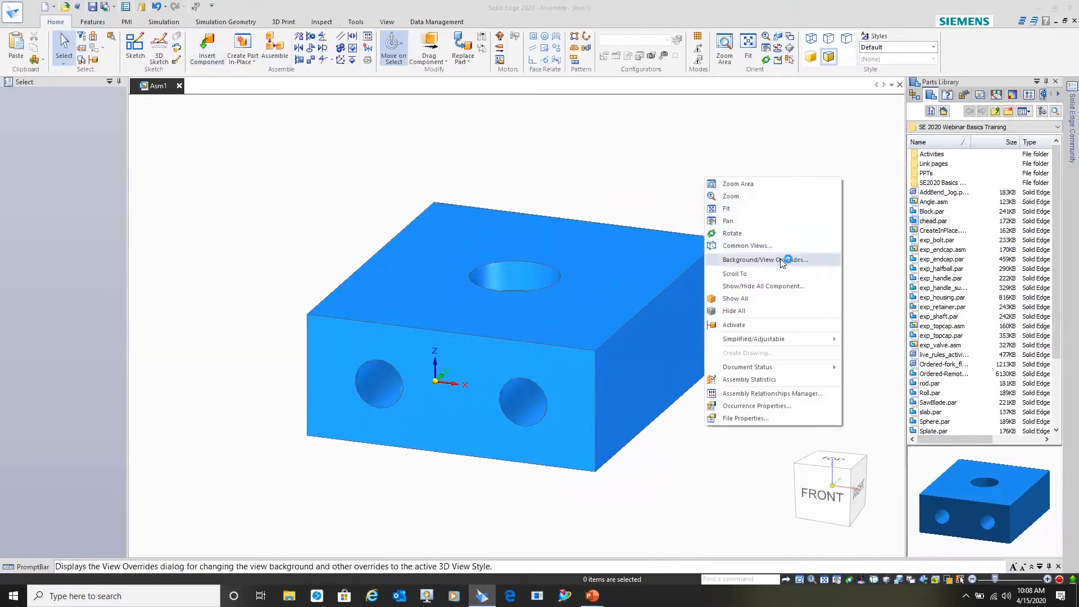
{"action": "left_click", "coordinate": [796, 287]}
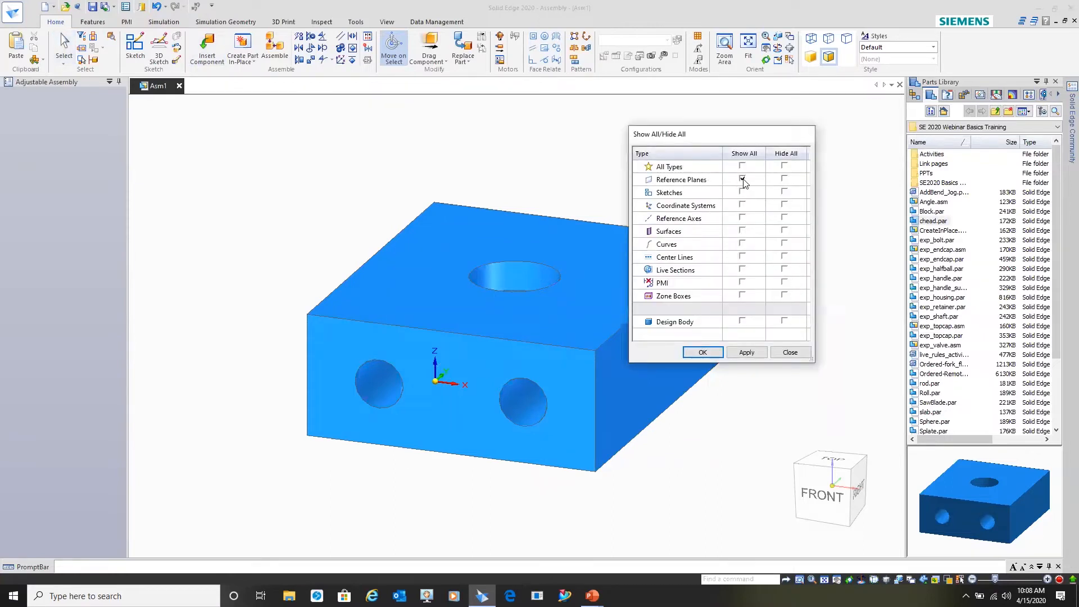
{"action": "left_click", "coordinate": [703, 352]}
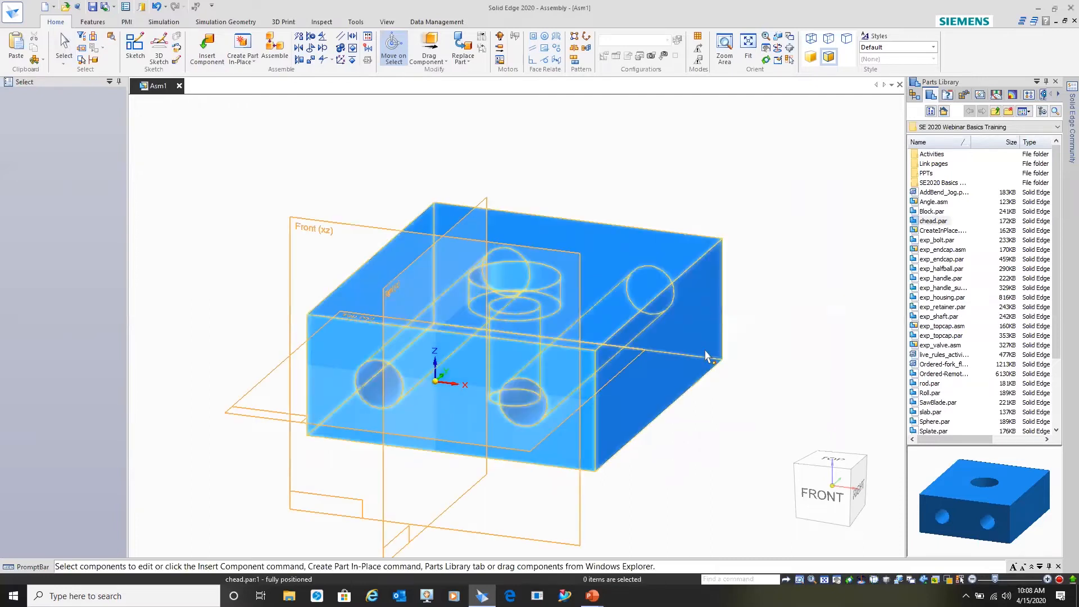
{"action": "mouse_move", "coordinate": [787, 359]}
{"action": "middle_mouse_down"}
{"action": "mouse_move", "coordinate": [718, 364]}
{"action": "mouse_move", "coordinate": [698, 382]}
{"action": "mouse_move", "coordinate": [804, 365]}
{"action": "middle_mouse_up"}
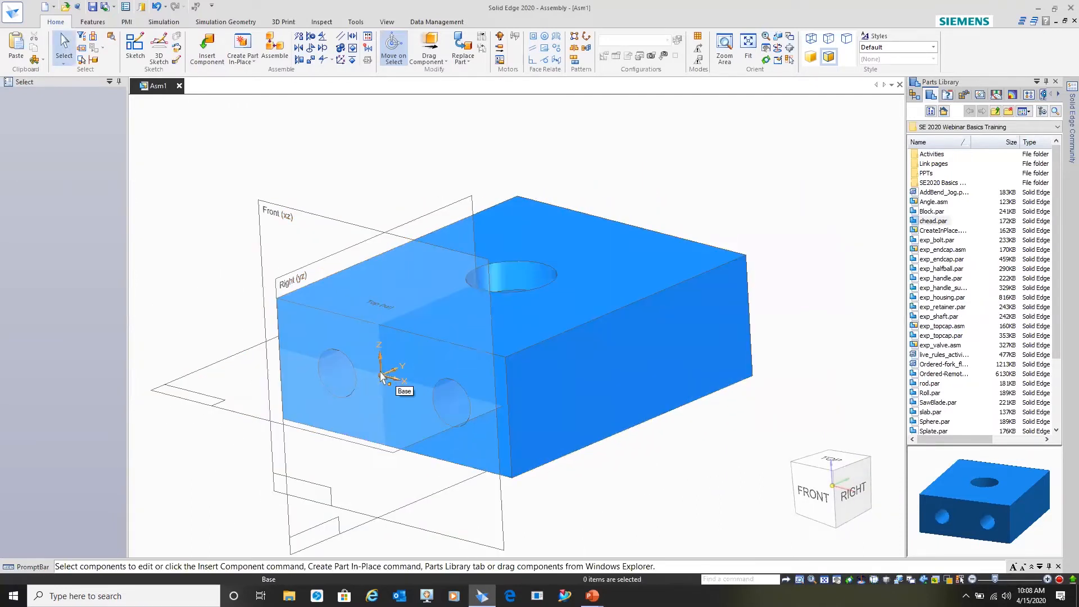
{"action": "scroll", "coordinate": [725, 402], "scroll_direction": "down", "scroll_amount": 1}
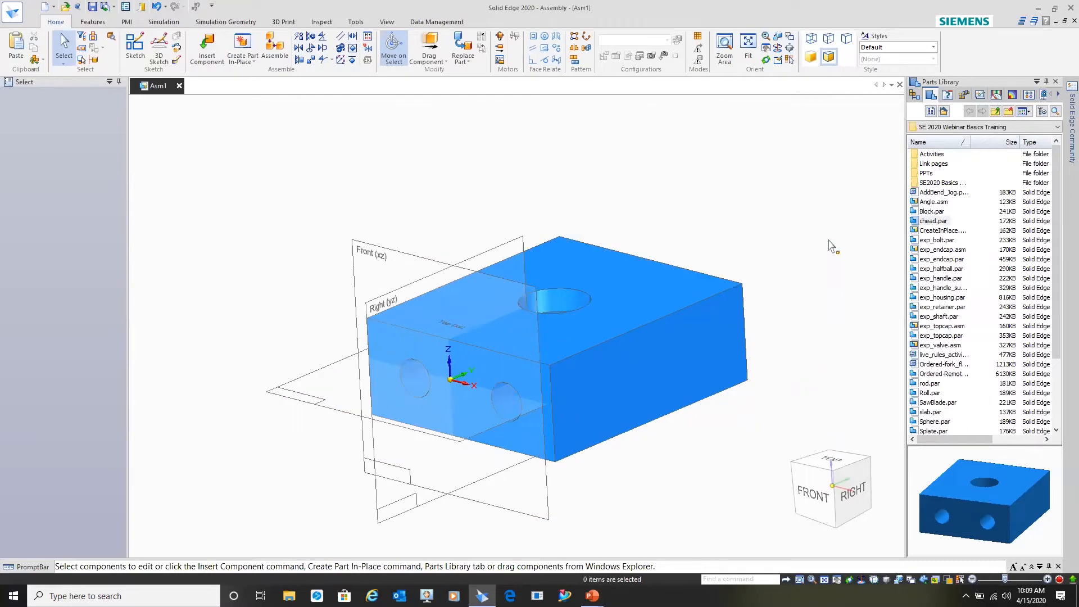
{"action": "middle_click_drag", "start_coordinate": [789, 258], "coordinate": [799, 255]}
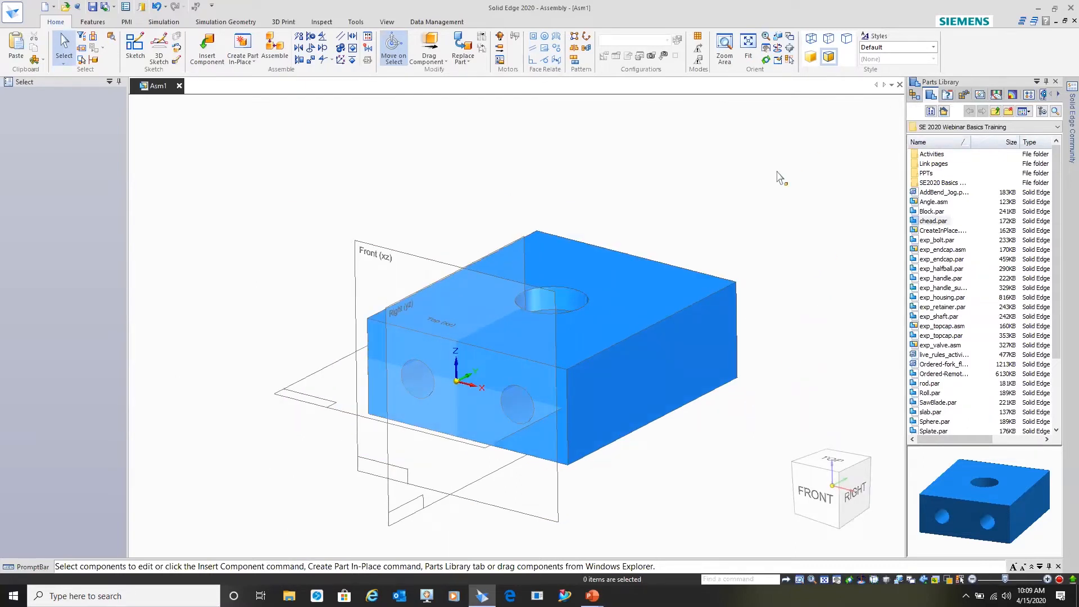
Hide all reference planes in the assembly.
{"action": "right_click", "coordinate": [778, 174]}
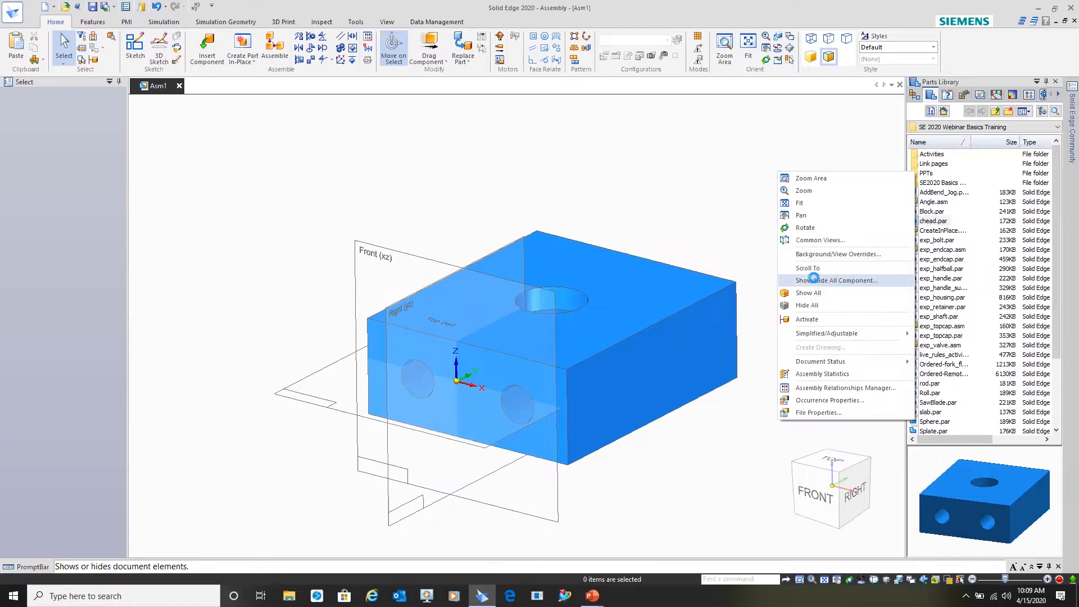
{"action": "left_click", "coordinate": [816, 281]}
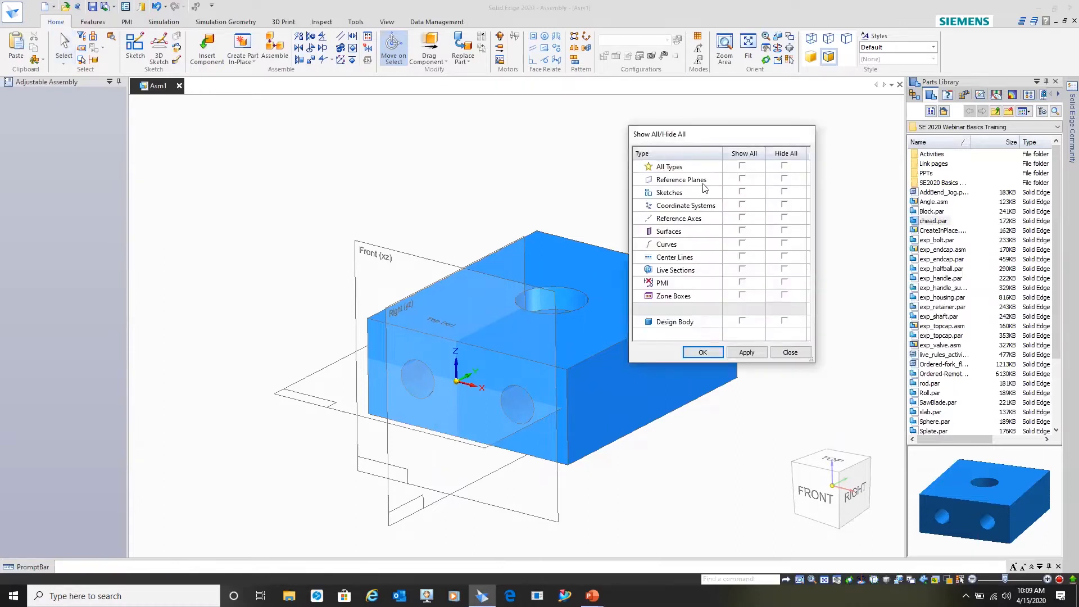
{"action": "left_click", "coordinate": [784, 178]}
{"action": "left_click", "coordinate": [703, 352]}
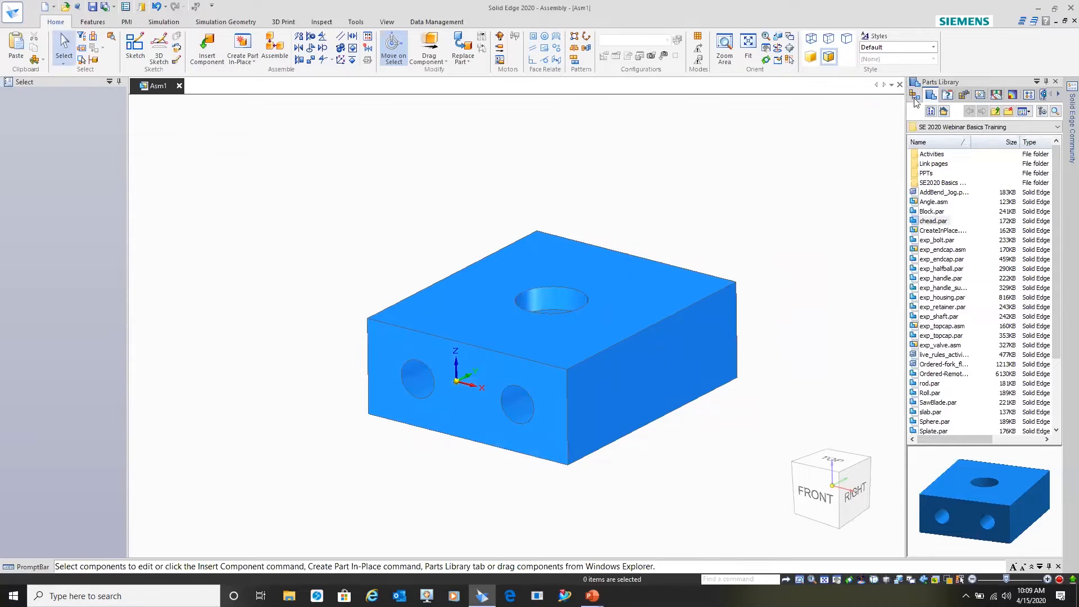
Examine the positioning relationship of chead.par in the assembly structure.
{"action": "left_click", "coordinate": [914, 95]}
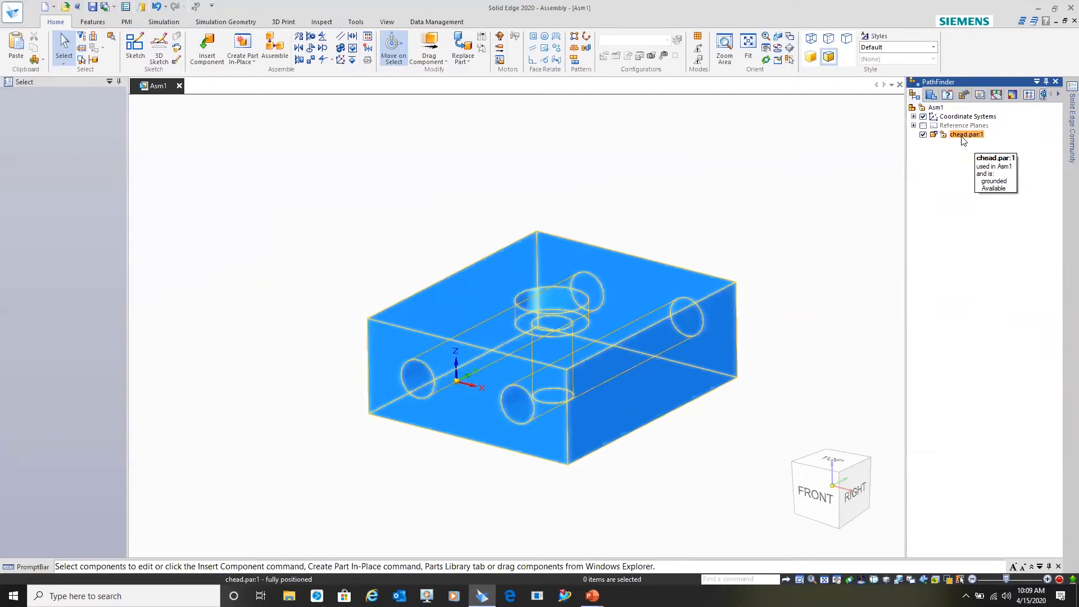
{"action": "left_click", "coordinate": [964, 135]}
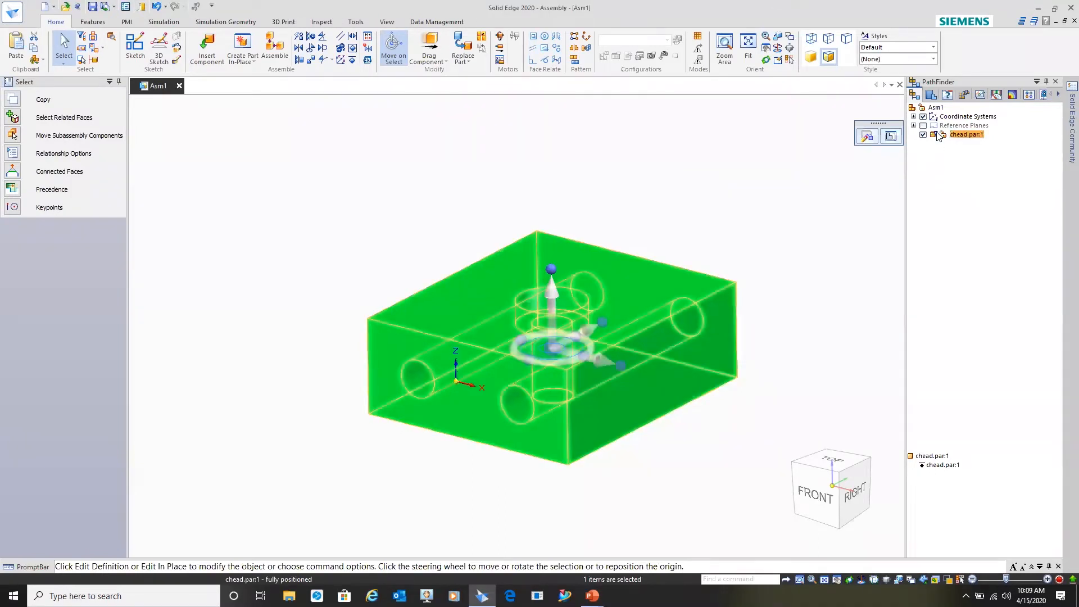
{"action": "left_click", "coordinate": [817, 210]}
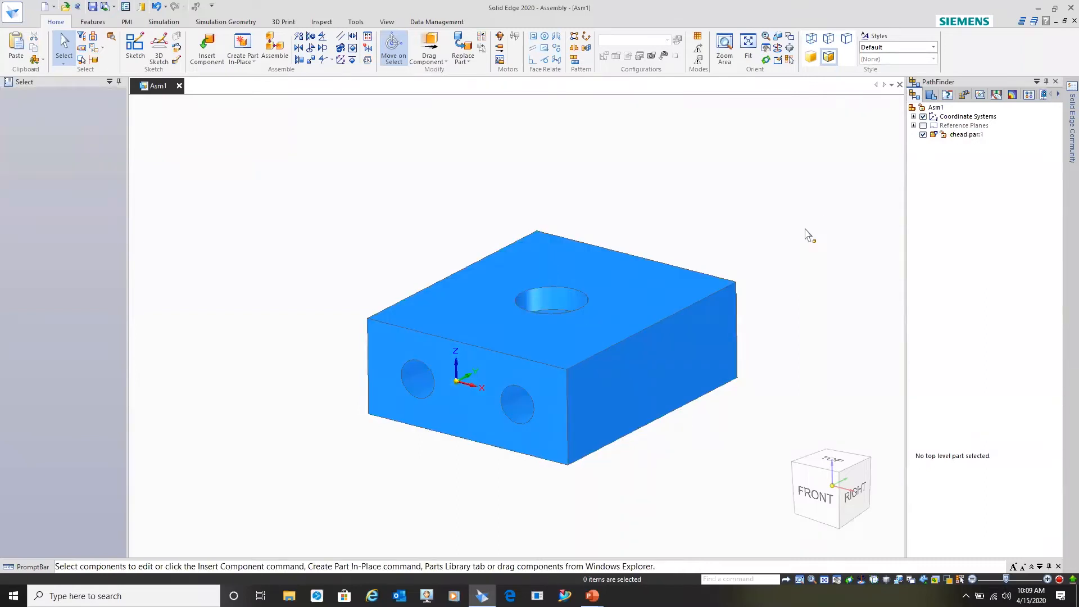
Orient the Splate.par preview with its wide two-hole end downward and place the plate in the assembly beside the block.
{"action": "scroll", "coordinate": [776, 309], "scroll_direction": "down", "scroll_amount": 2}
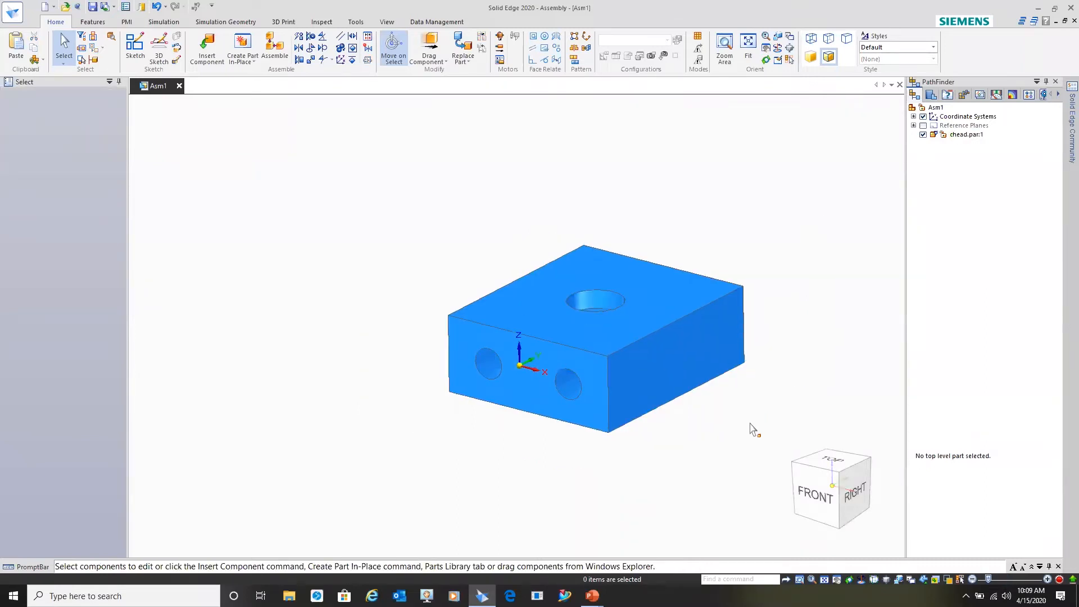
{"action": "middle_click_drag", "start_coordinate": [734, 427], "coordinate": [633, 413], "text": "shift"}
{"action": "scroll", "coordinate": [635, 412], "scroll_direction": "down", "scroll_amount": 2}
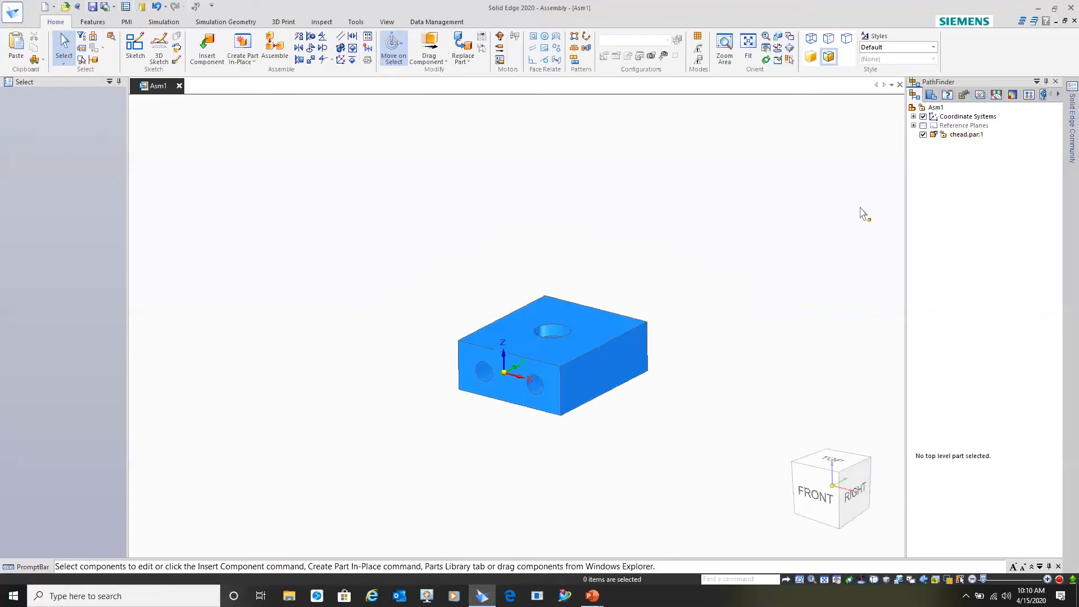
{"action": "left_click", "coordinate": [931, 95]}
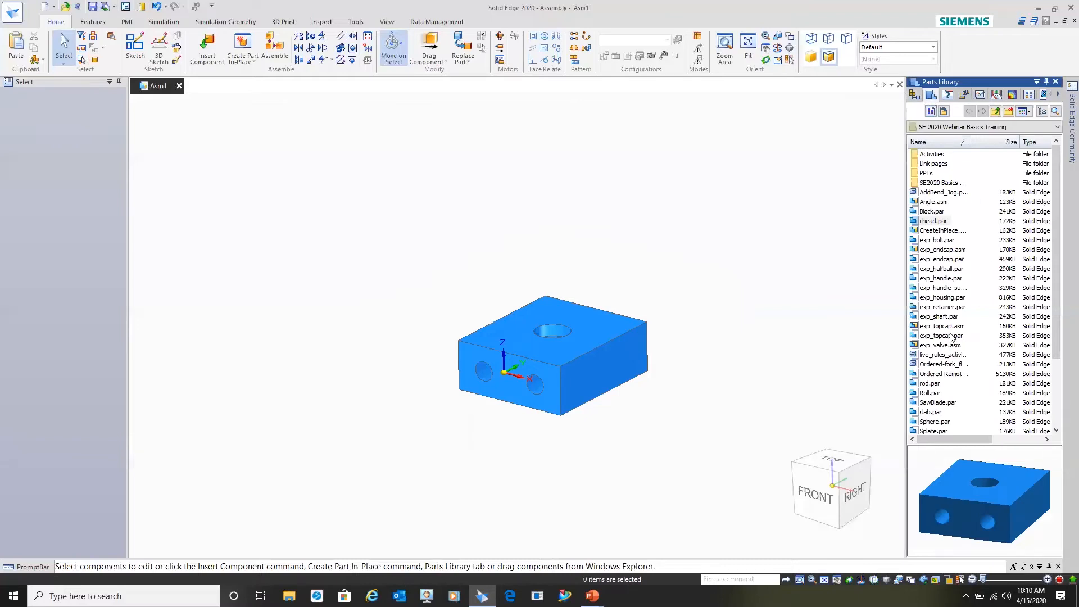
{"action": "scroll", "coordinate": [954, 338], "scroll_direction": "down", "scroll_amount": 3}
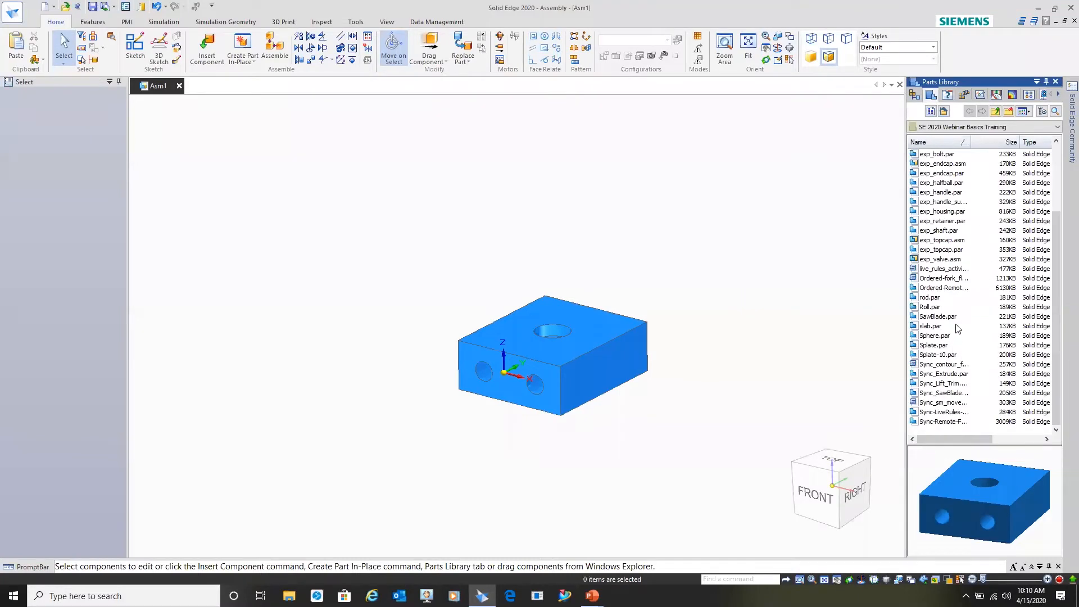
{"action": "left_click", "coordinate": [935, 346]}
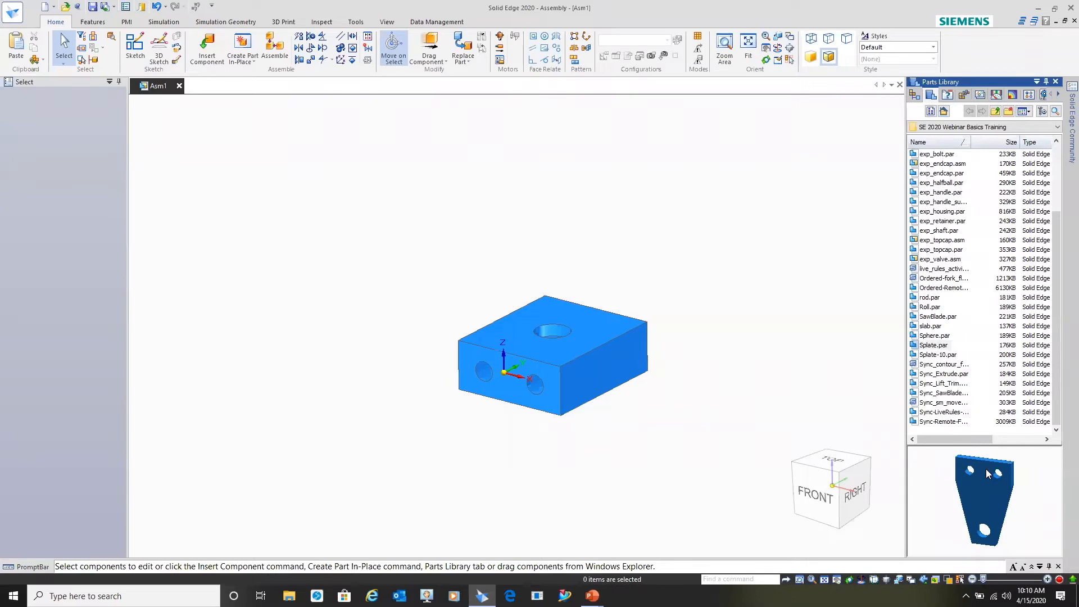
{"action": "right_click_drag", "start_coordinate": [989, 474], "coordinate": [930, 502], "text": "shift"}
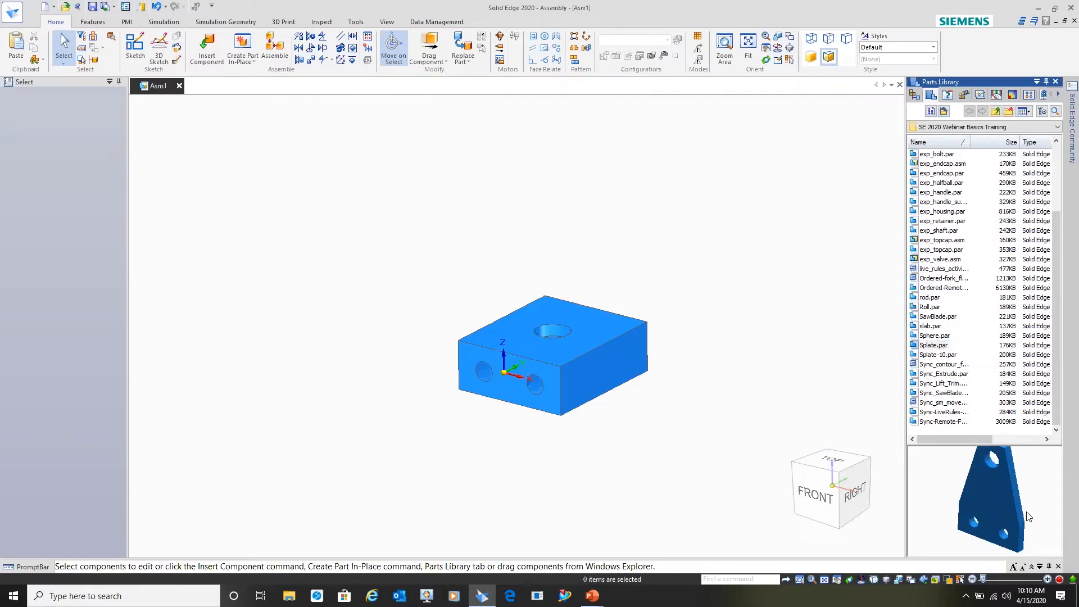
{"action": "scroll", "coordinate": [996, 506], "scroll_direction": "down", "scroll_amount": 1}
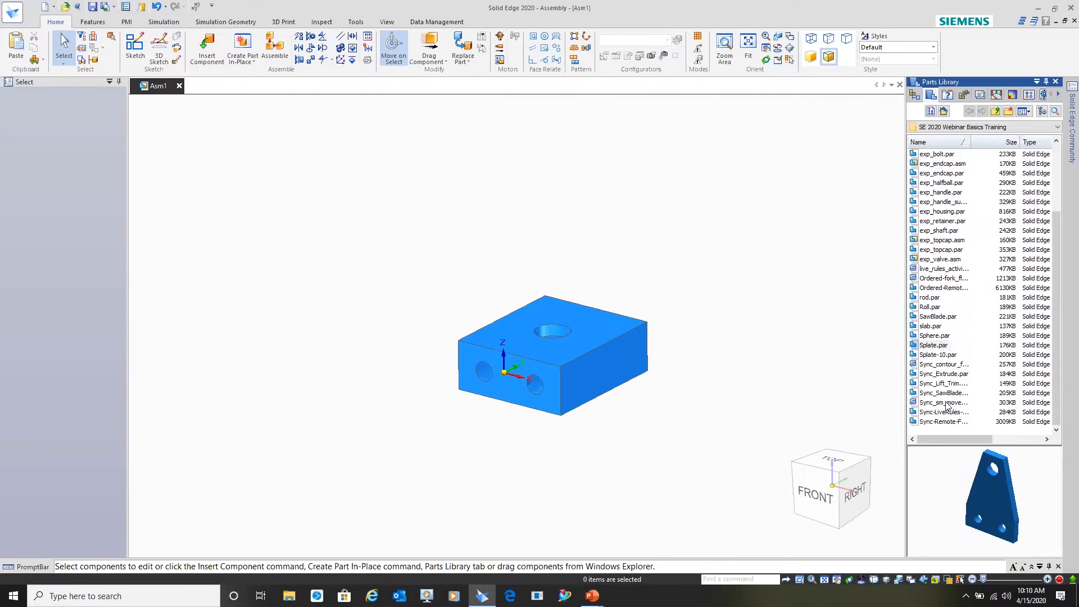
{"action": "left_click", "coordinate": [934, 345]}
{"action": "left_click_drag", "start_coordinate": [935, 347], "coordinate": [803, 326]}
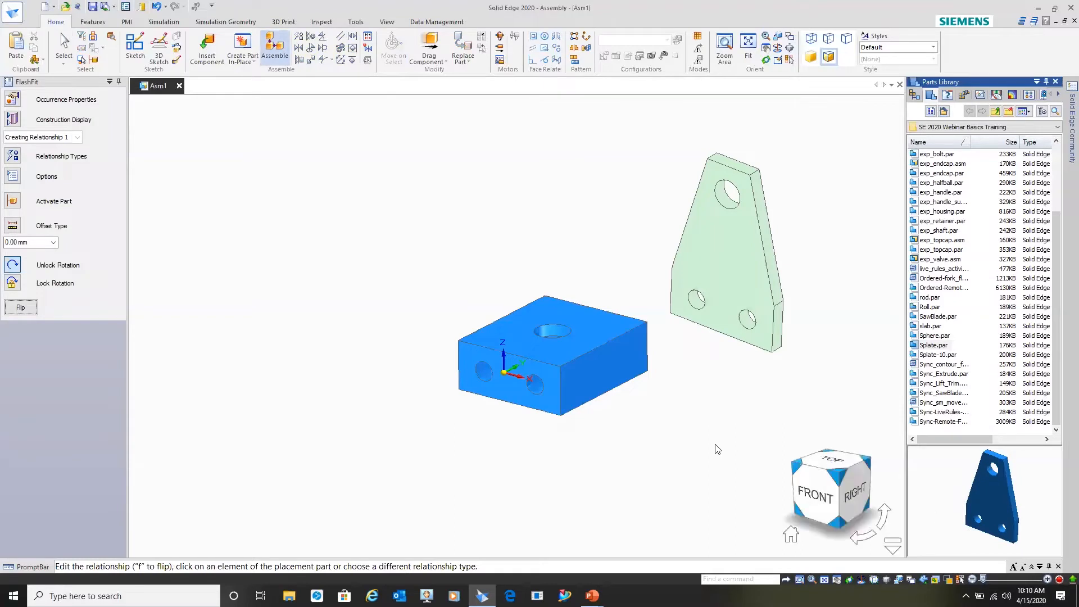
Mate the broad face of the plate to the back face of the block with a 0.00 mm offset.
{"action": "middle_click_drag", "start_coordinate": [732, 379], "coordinate": [712, 410]}
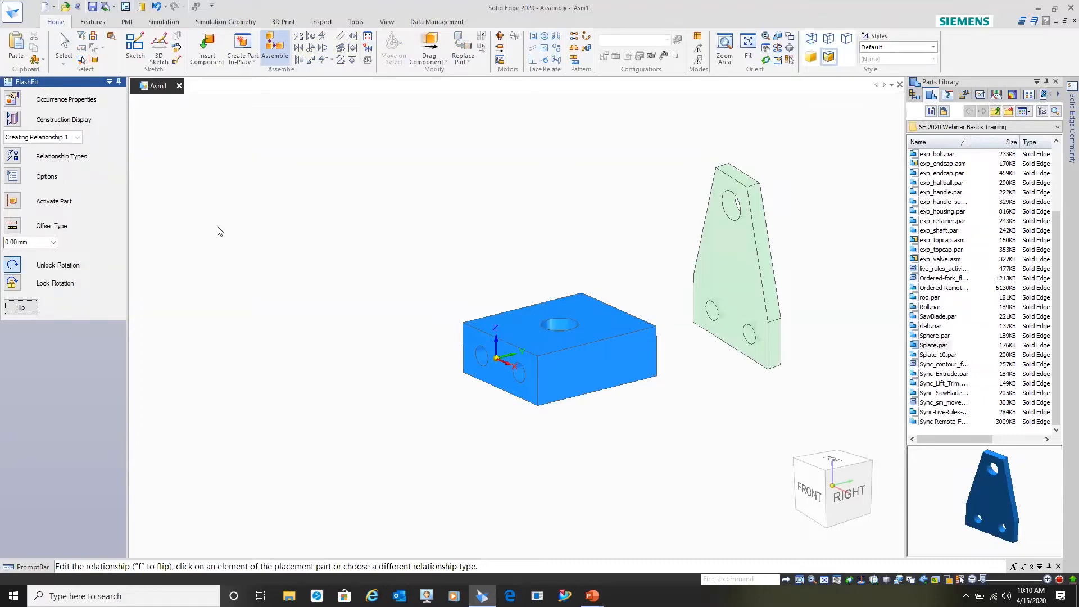
{"action": "left_click", "coordinate": [12, 156]}
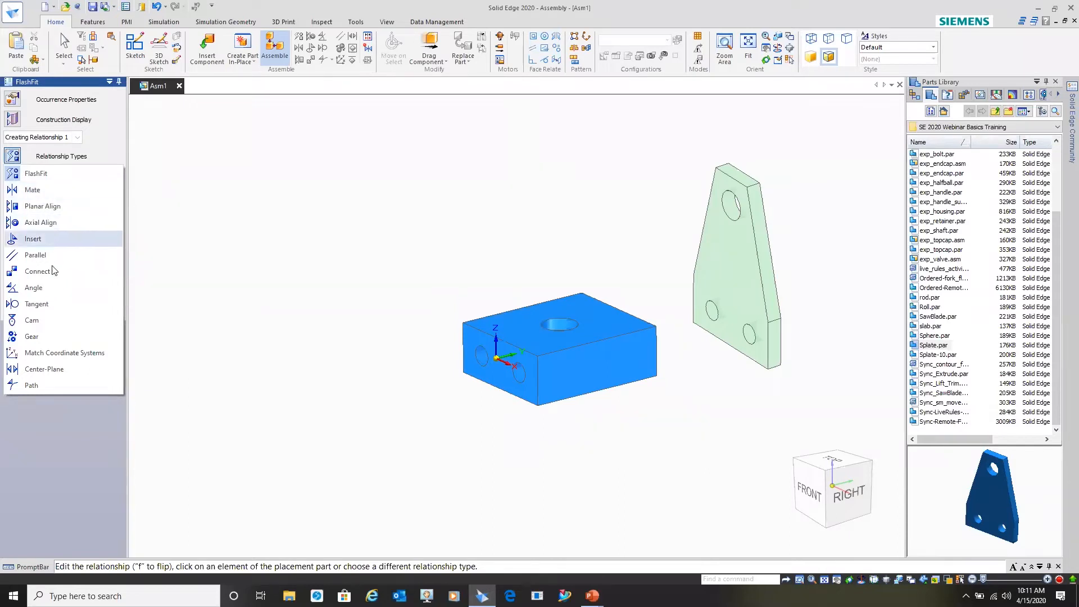
{"action": "left_click", "coordinate": [61, 191]}
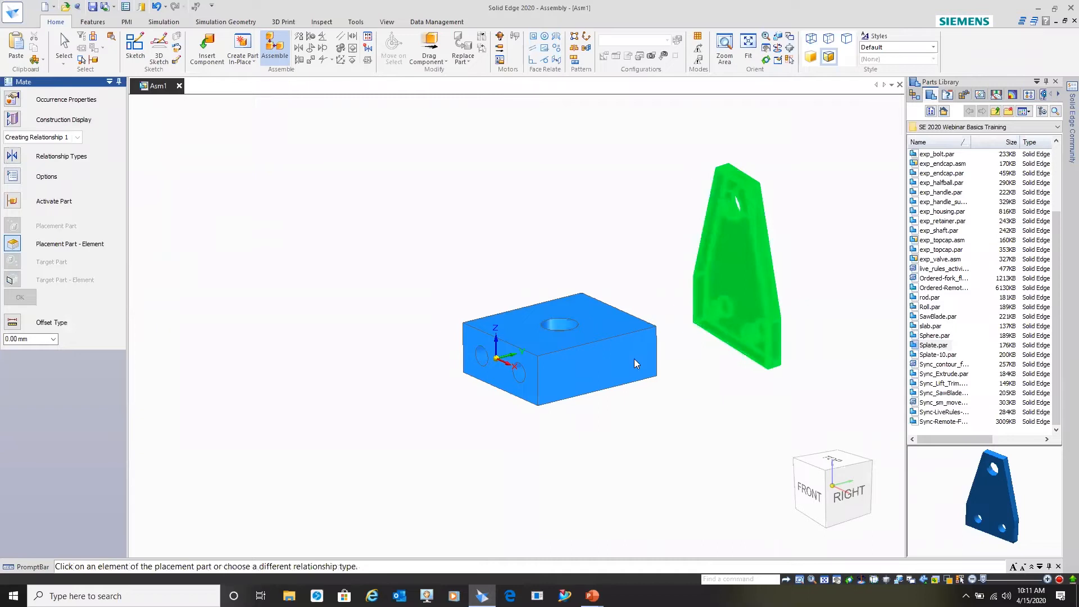
{"action": "left_click", "coordinate": [726, 272]}
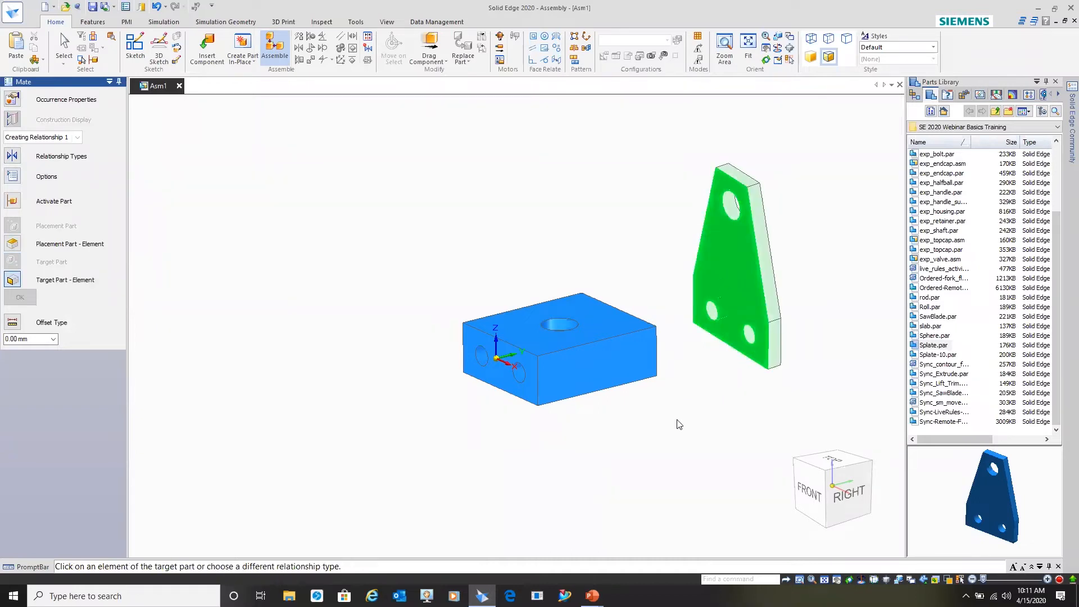
{"action": "middle_click_drag", "start_coordinate": [694, 436], "coordinate": [450, 458]}
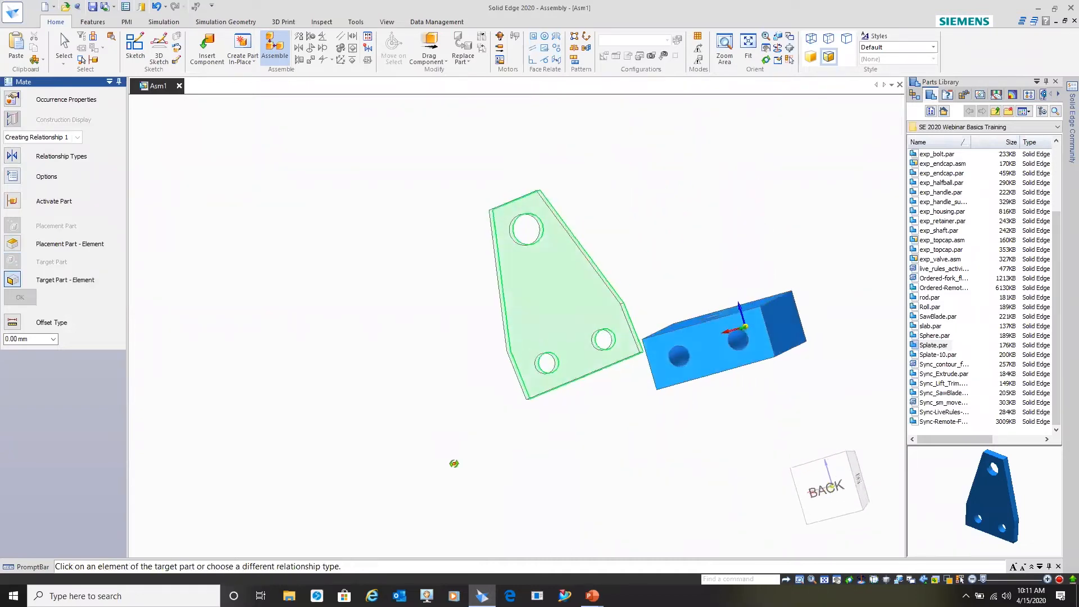
{"action": "left_click", "coordinate": [707, 346]}
Axially align the plate's right lower hole, as seen from the back, with the corresponding right hole in the block's back face.
{"action": "middle_click_drag", "start_coordinate": [535, 432], "coordinate": [708, 433]}
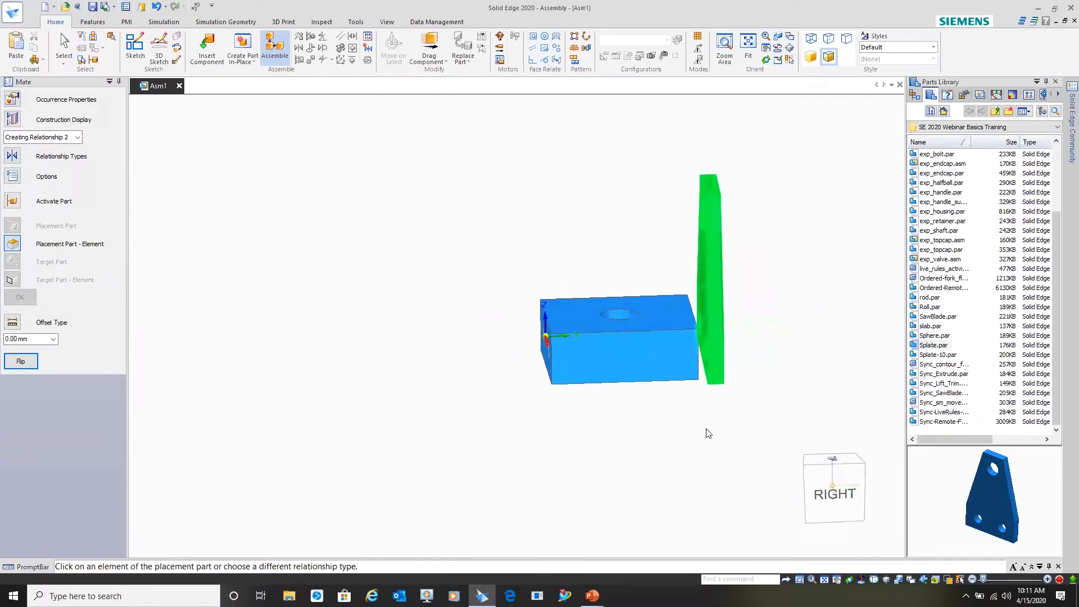
{"action": "middle_click_drag", "start_coordinate": [607, 245], "coordinate": [461, 260]}
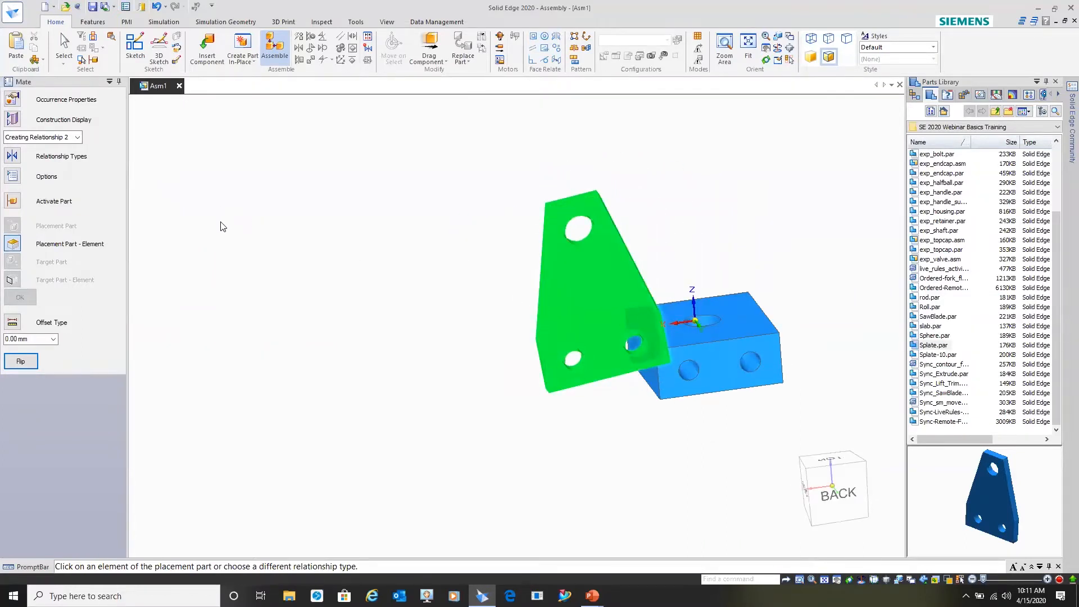
{"action": "left_click", "coordinate": [13, 156]}
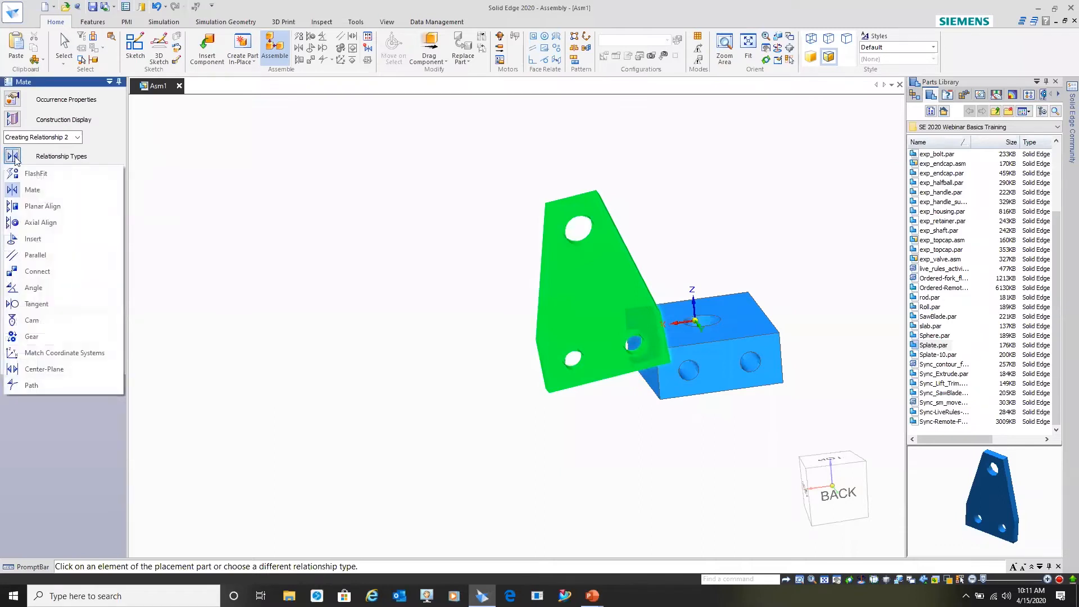
{"action": "left_click", "coordinate": [41, 223]}
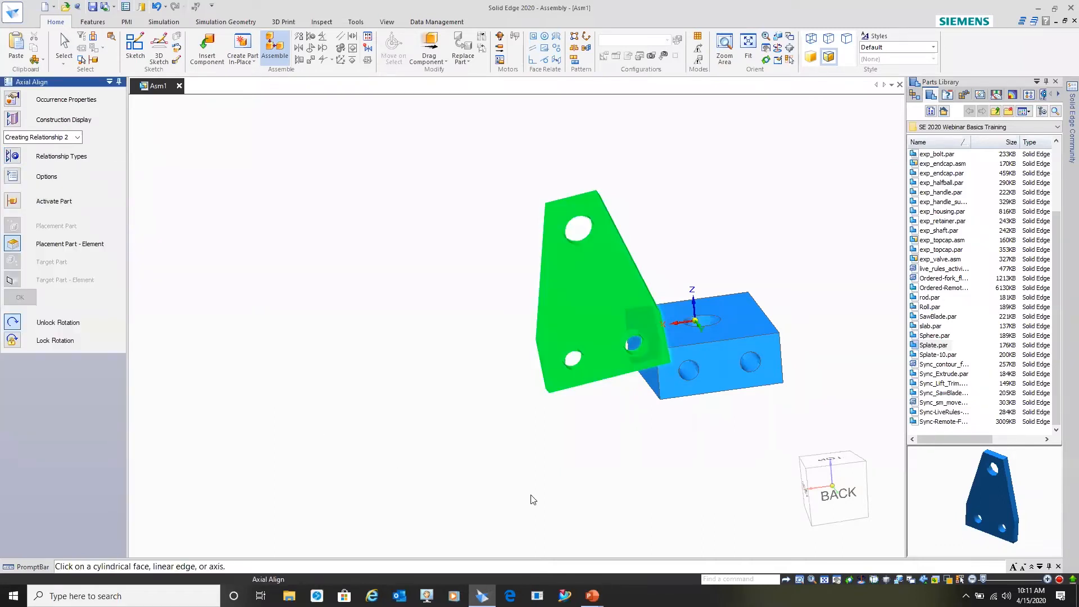
{"action": "left_click", "coordinate": [639, 349]}
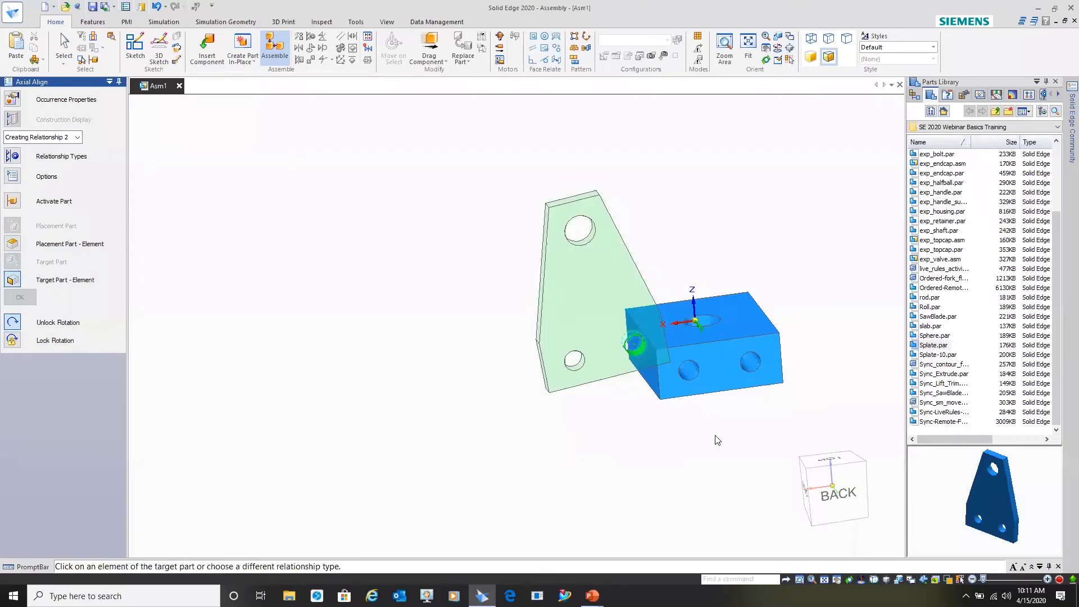
{"action": "left_click", "coordinate": [753, 367]}
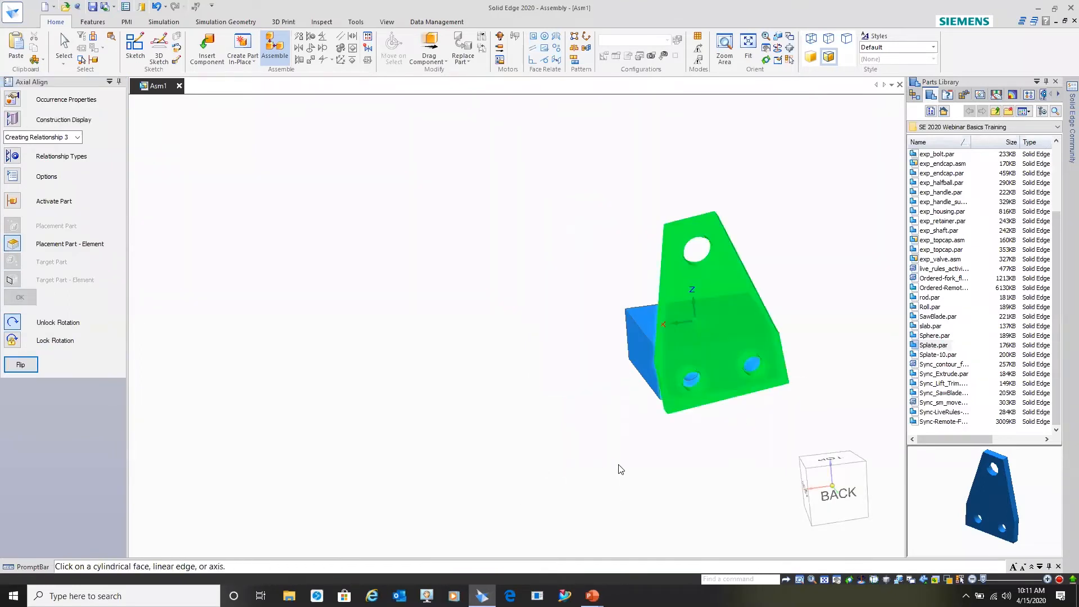
Axially align the plate's other lower hole with the remaining hole in the block's back face.
{"action": "left_click", "coordinate": [695, 382]}
{"action": "left_click", "coordinate": [691, 381]}
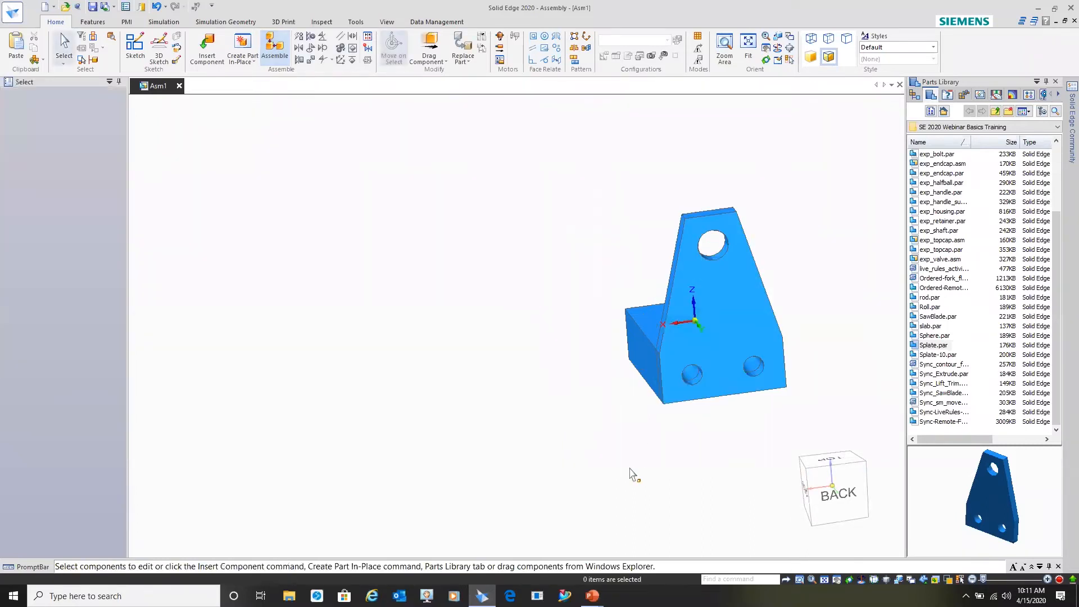
Inspect the assembled plate and block, and review the relationships of Splate.par in the assembly structure.
{"action": "middle_click_drag", "start_coordinate": [576, 456], "coordinate": [780, 447]}
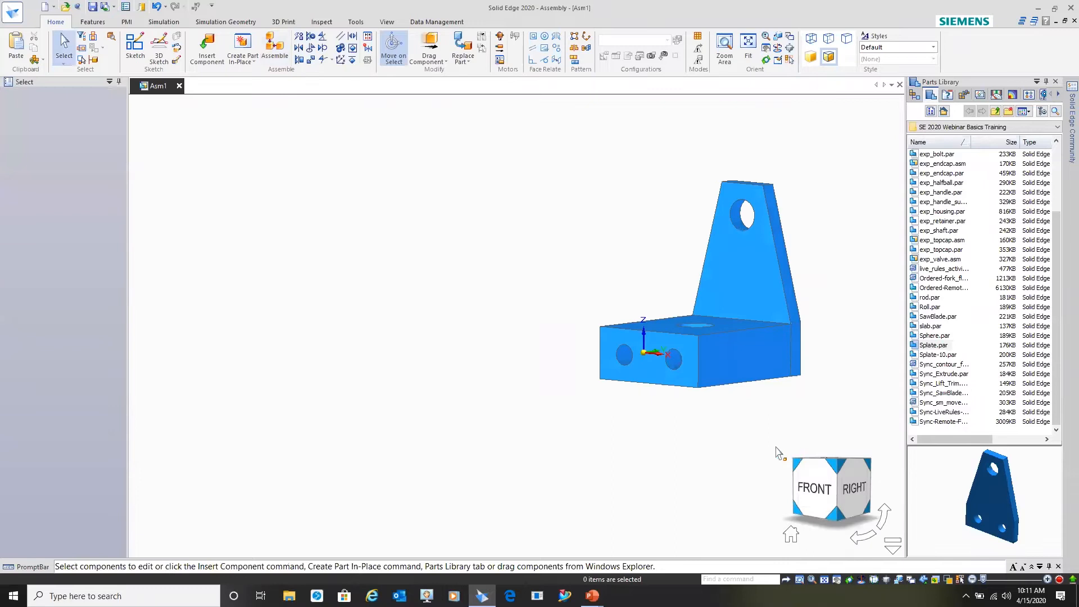
{"action": "middle_click_drag", "start_coordinate": [737, 419], "coordinate": [603, 447]}
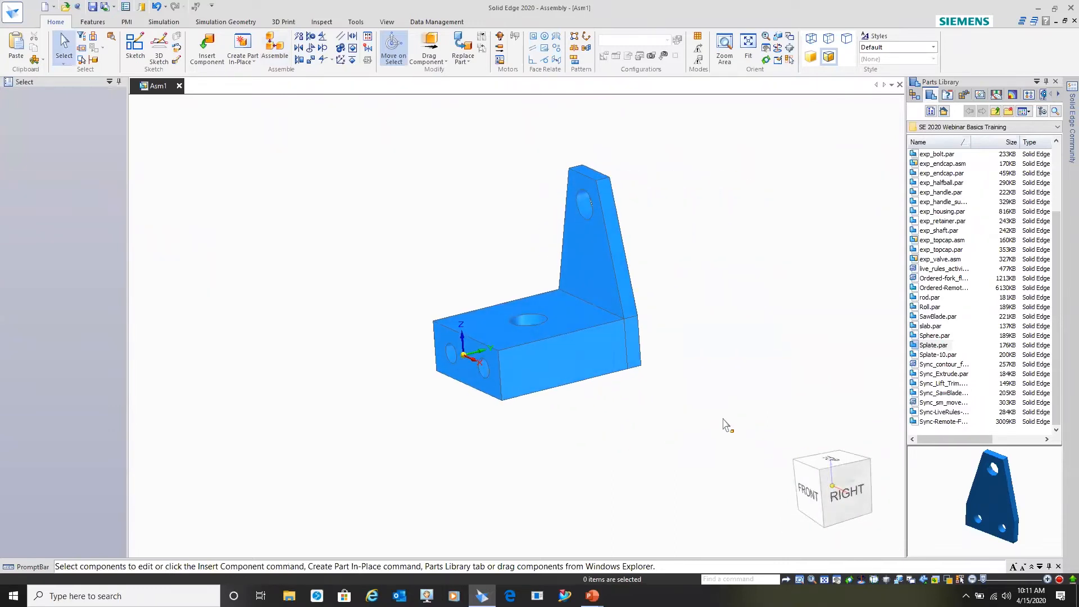
{"action": "left_click", "coordinate": [915, 95]}
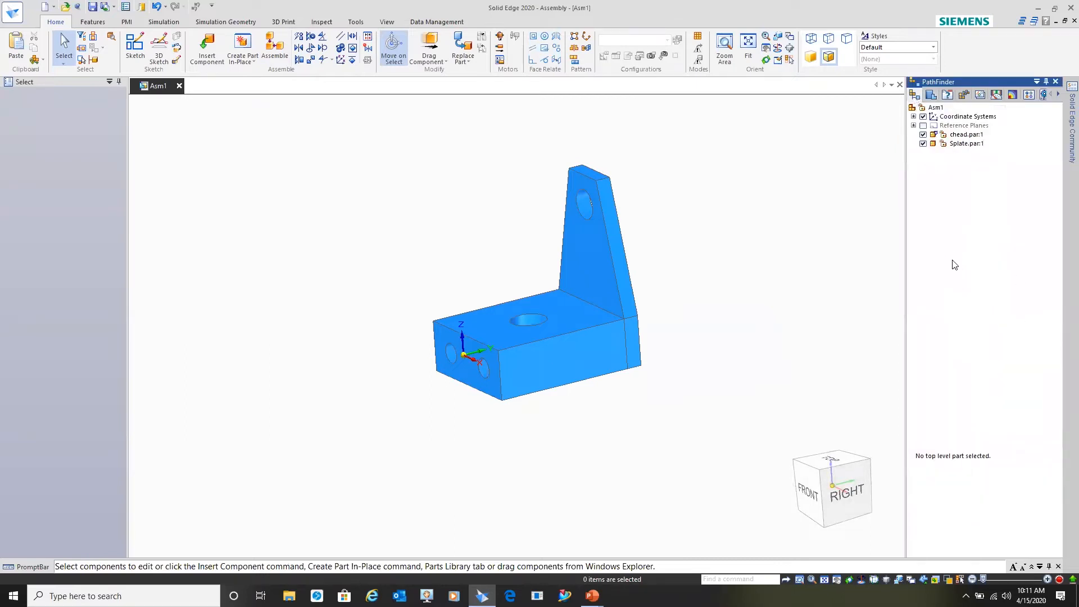
{"action": "left_click", "coordinate": [962, 145]}
{"action": "left_click", "coordinate": [962, 144]}
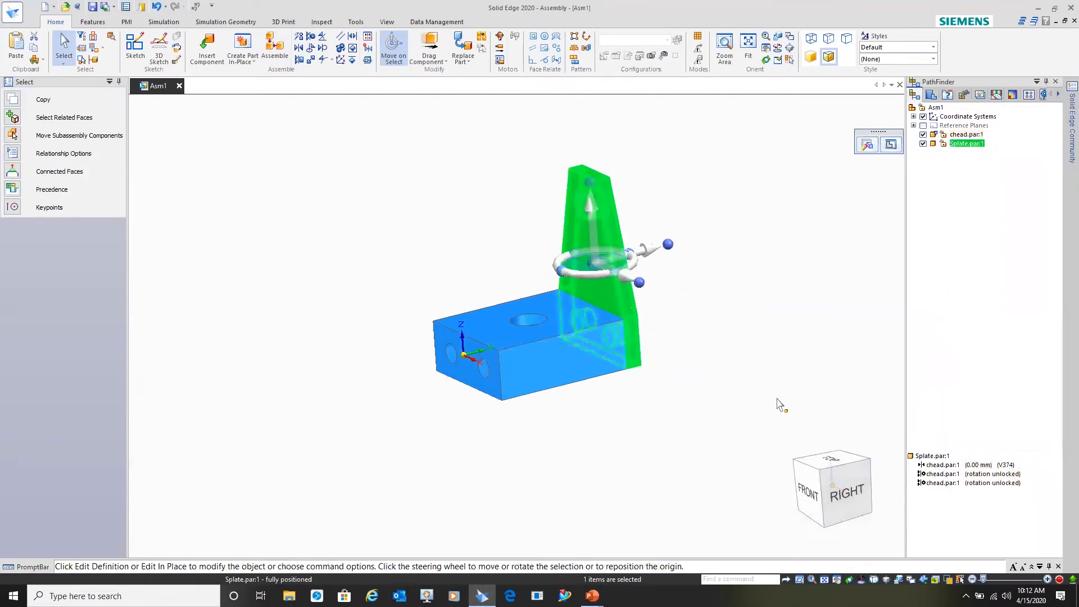
{"action": "left_click", "coordinate": [781, 402]}
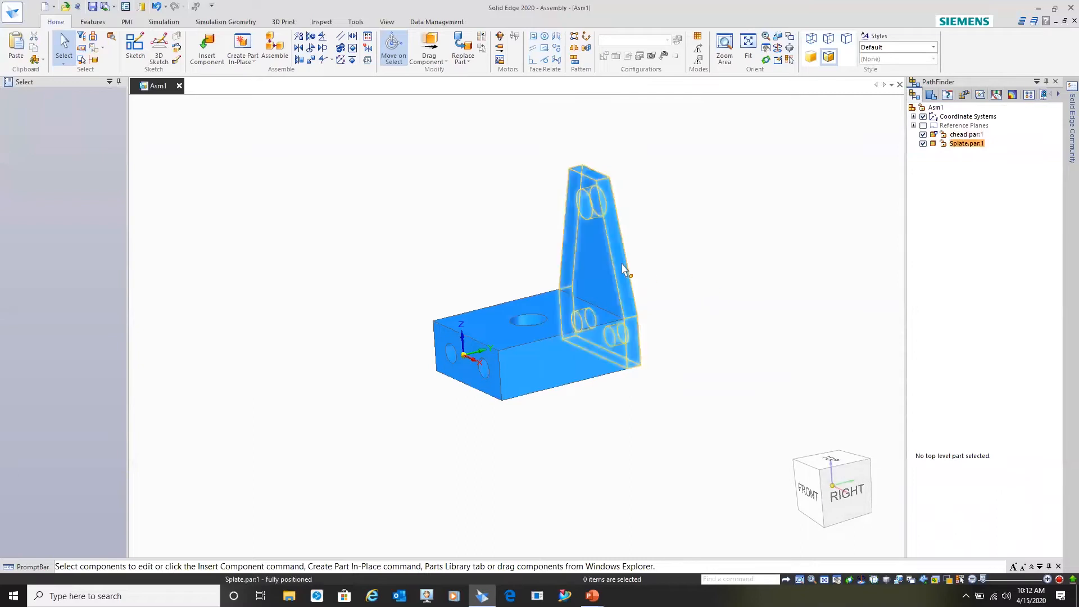
Delete the Splate.par plate from the assembly and place a new copy of Splate.par beside the block.
{"action": "left_click", "coordinate": [624, 269]}
{"action": "key", "text": "Delete"}
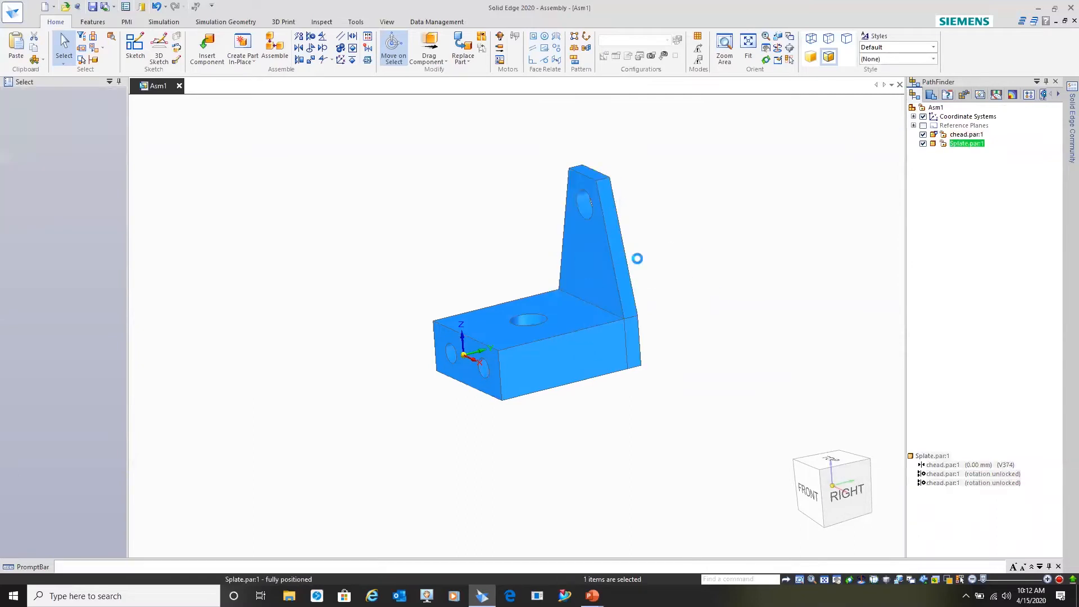
{"action": "left_click", "coordinate": [930, 95]}
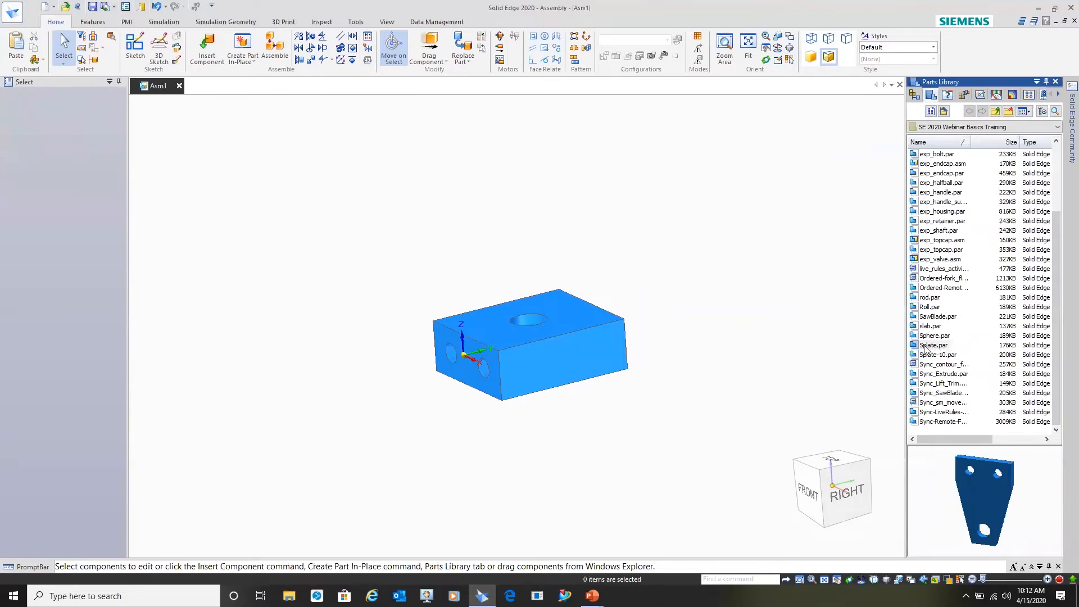
{"action": "left_click_drag", "start_coordinate": [930, 347], "coordinate": [778, 253]}
Use FlashFit to join the plate's broad face to the block's front two-hole face at a 0.00 mm offset, and flip the relationship.
{"action": "middle_click_drag", "start_coordinate": [751, 350], "coordinate": [717, 405]}
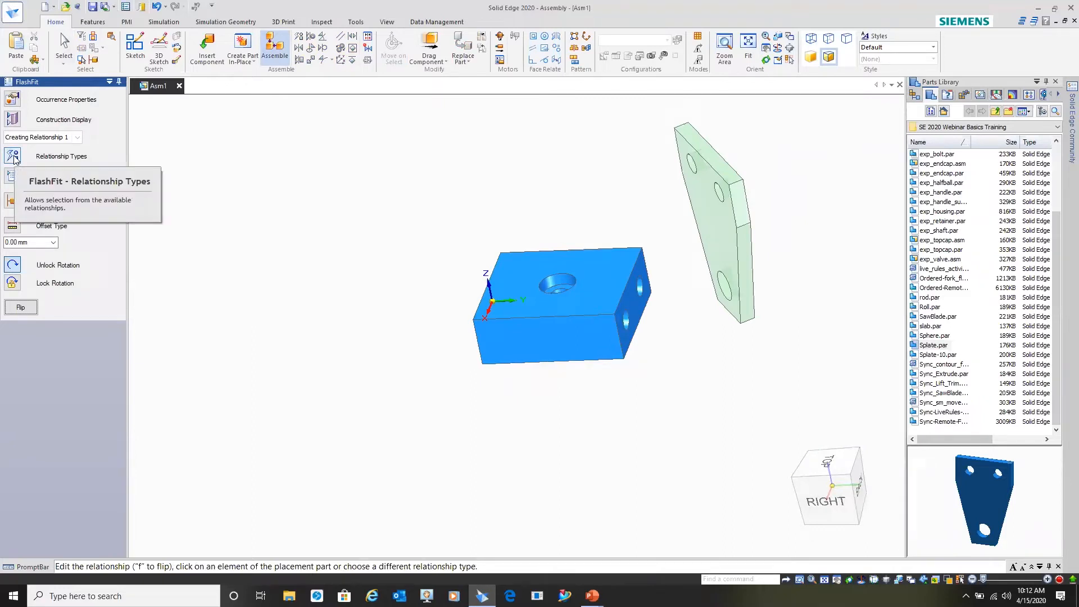
{"action": "mouse_move", "coordinate": [251, 241]}
{"action": "middle_mouse_down"}
{"action": "mouse_move", "coordinate": [306, 238]}
{"action": "mouse_move", "coordinate": [256, 225]}
{"action": "middle_mouse_up"}
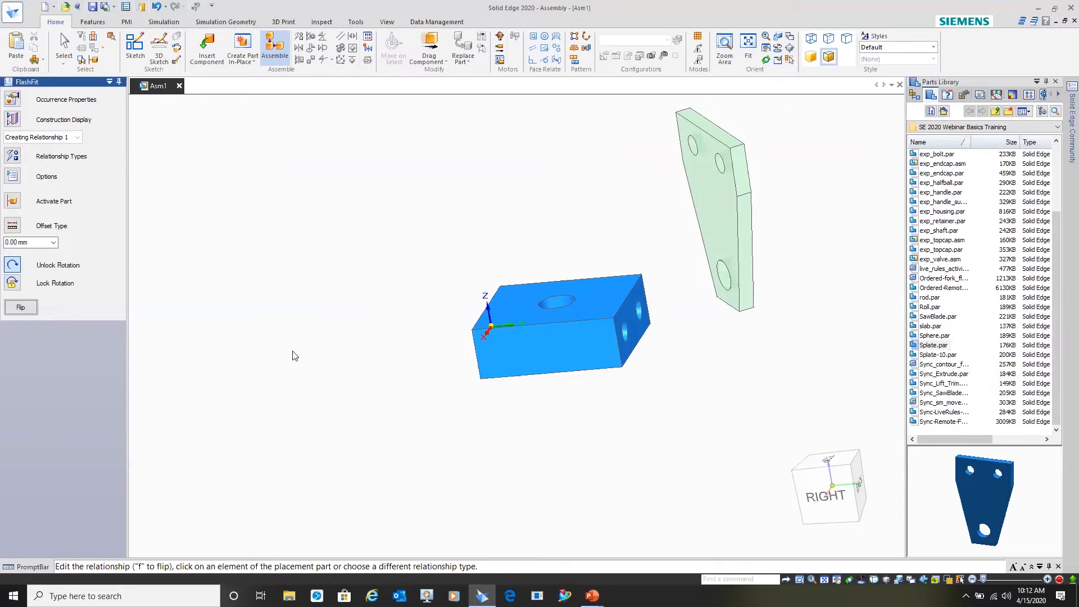
{"action": "middle_click_drag", "start_coordinate": [525, 415], "coordinate": [599, 402]}
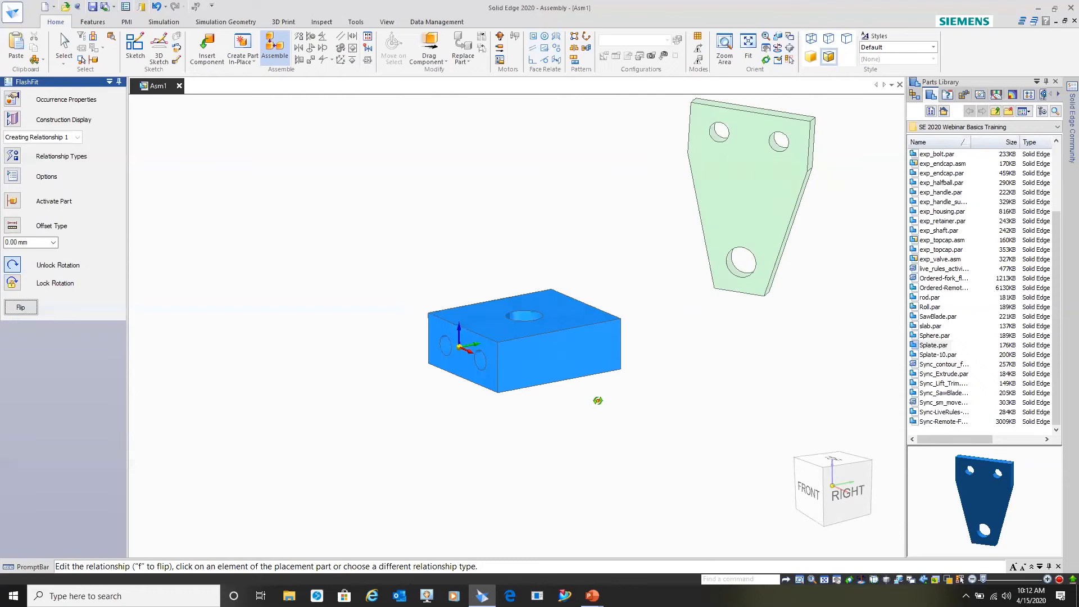
{"action": "left_click", "coordinate": [761, 169]}
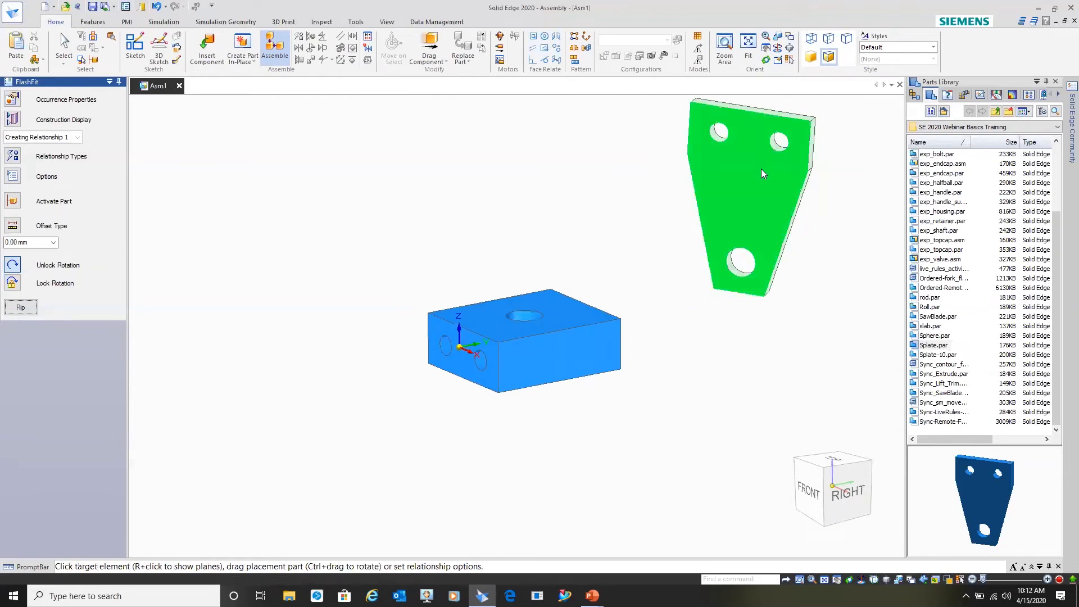
{"action": "left_click", "coordinate": [460, 365]}
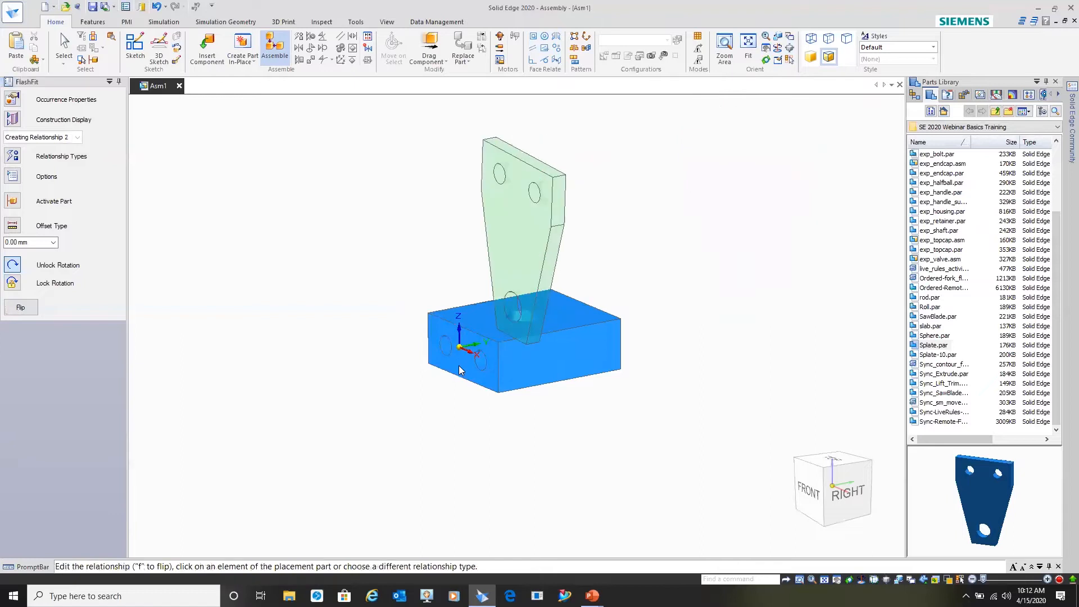
{"action": "mouse_move", "coordinate": [578, 462]}
{"action": "middle_mouse_down"}
{"action": "mouse_move", "coordinate": [539, 433]}
{"action": "mouse_move", "coordinate": [508, 432]}
{"action": "mouse_move", "coordinate": [580, 433]}
{"action": "mouse_move", "coordinate": [588, 445]}
{"action": "middle_mouse_up"}
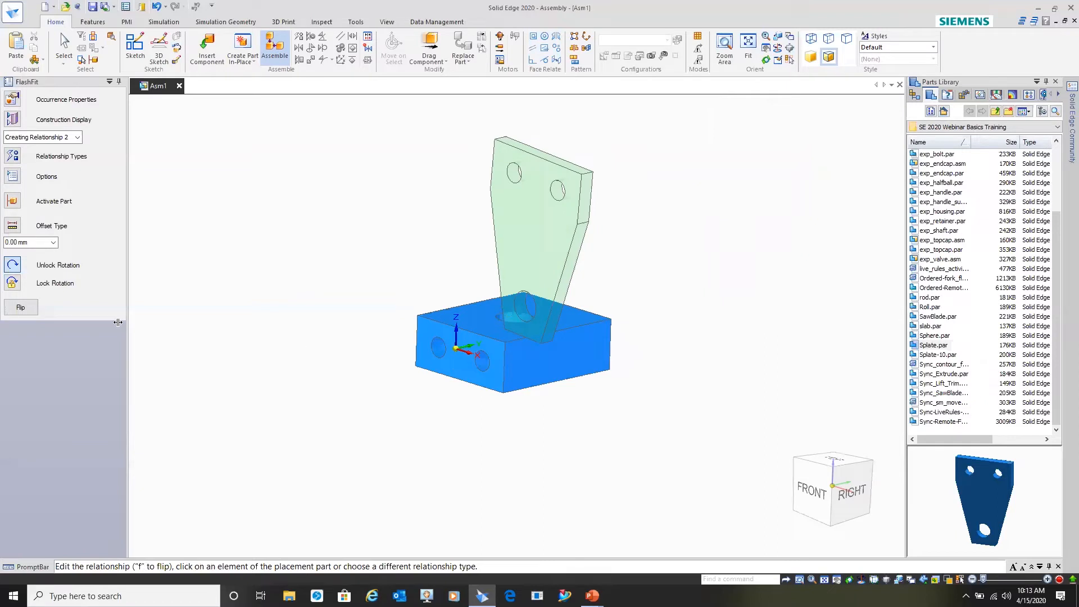
{"action": "left_click", "coordinate": [21, 308]}
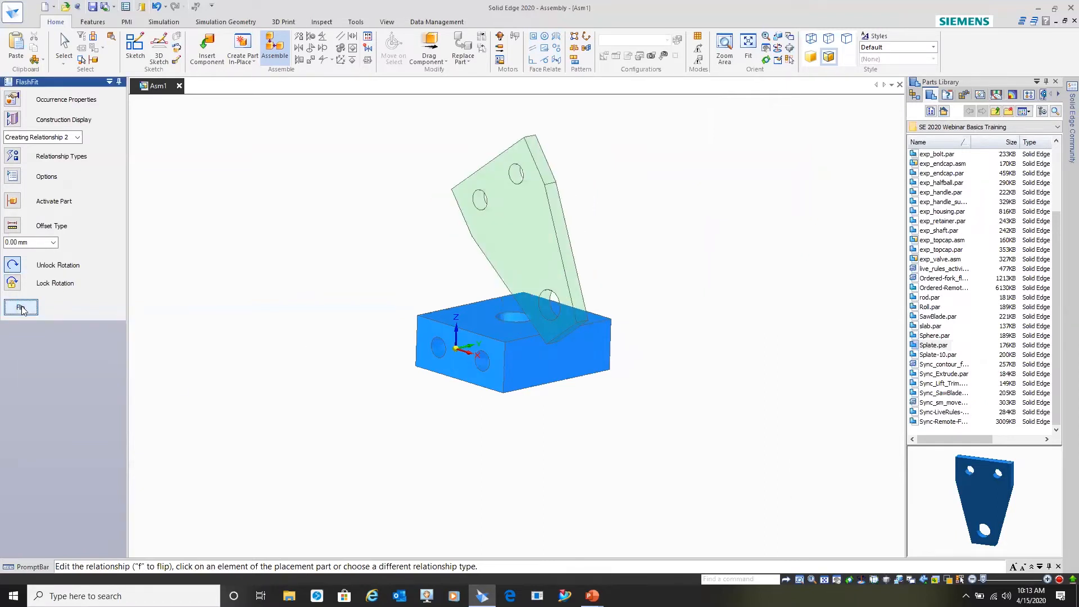
{"action": "left_click", "coordinate": [25, 309]}
{"action": "left_click", "coordinate": [24, 309]}
Use FlashFit to align one of the plate's two small holes with the left hole in the block's front face, rotation unlocked.
{"action": "middle_click_drag", "start_coordinate": [643, 410], "coordinate": [713, 393]}
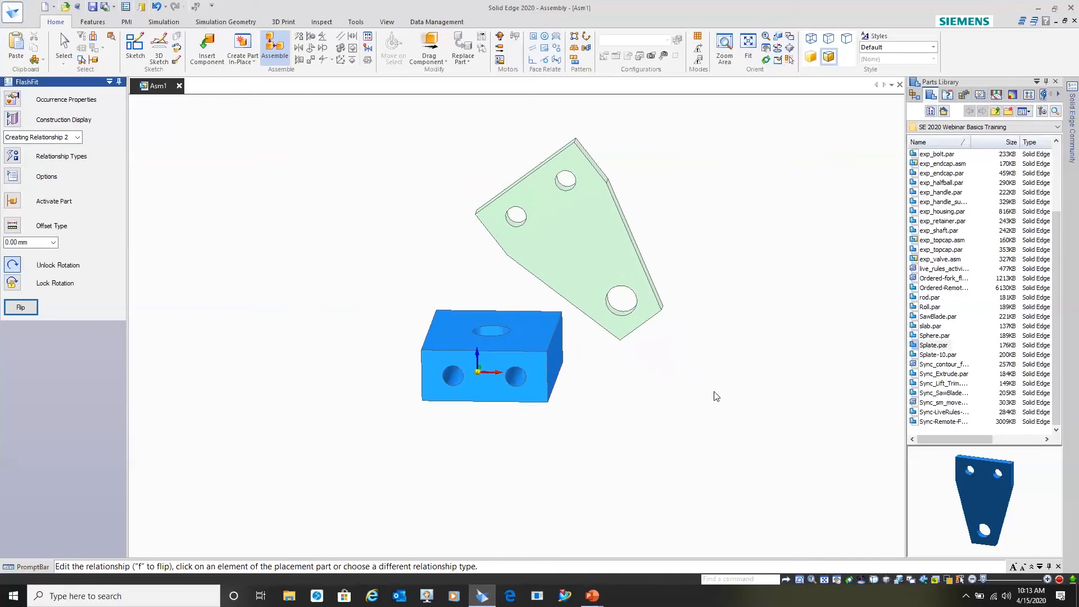
{"action": "left_click", "coordinate": [570, 185]}
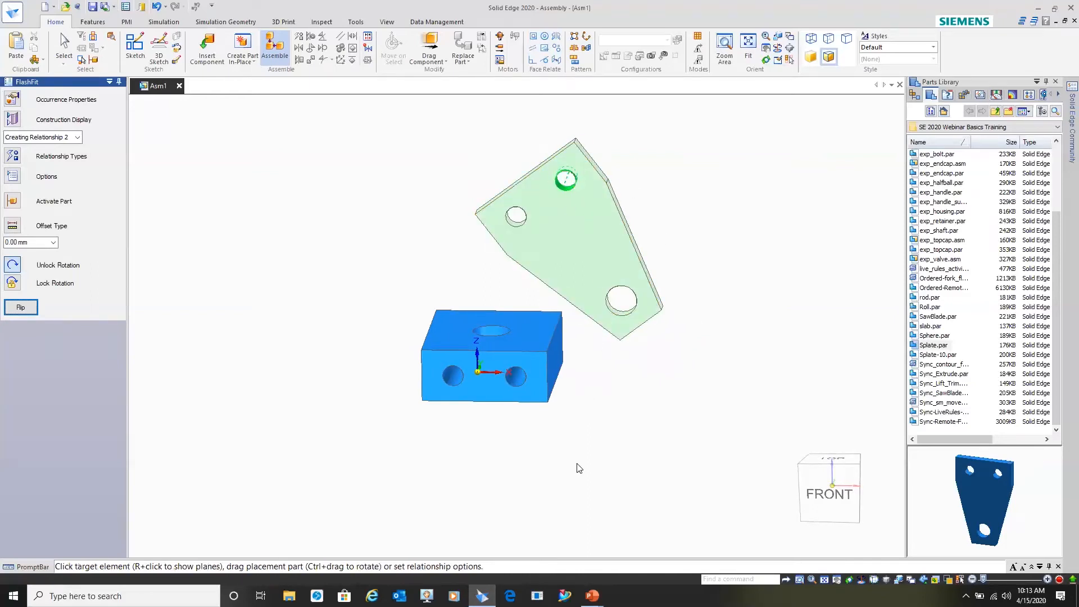
{"action": "left_click", "coordinate": [455, 378]}
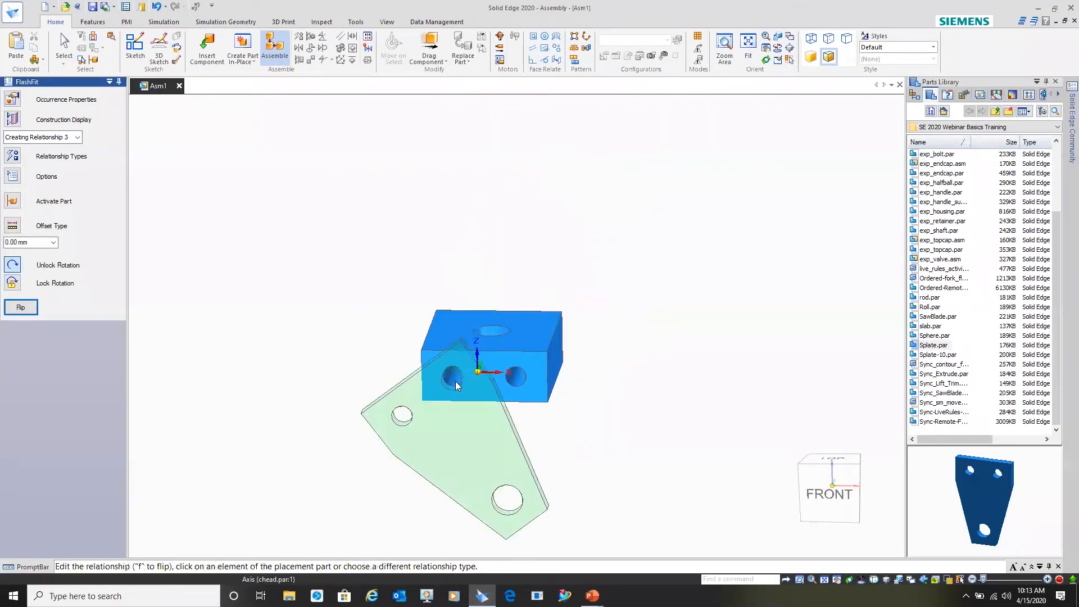
Try to align the plate's other small hole with the right hole in the block's front face, and end the placement.
{"action": "left_click", "coordinate": [400, 420]}
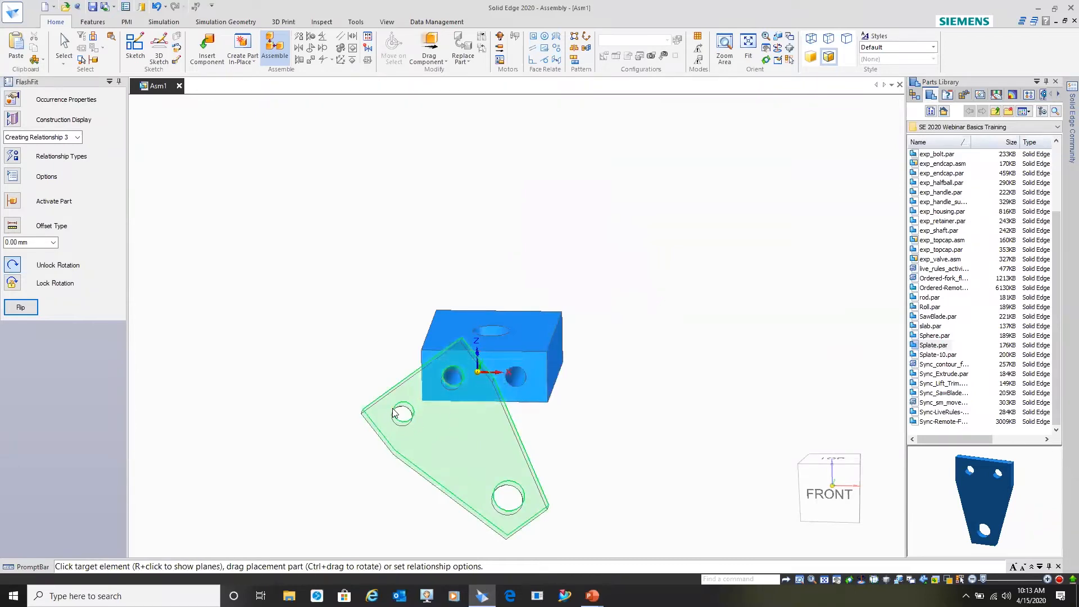
{"action": "left_click", "coordinate": [519, 383]}
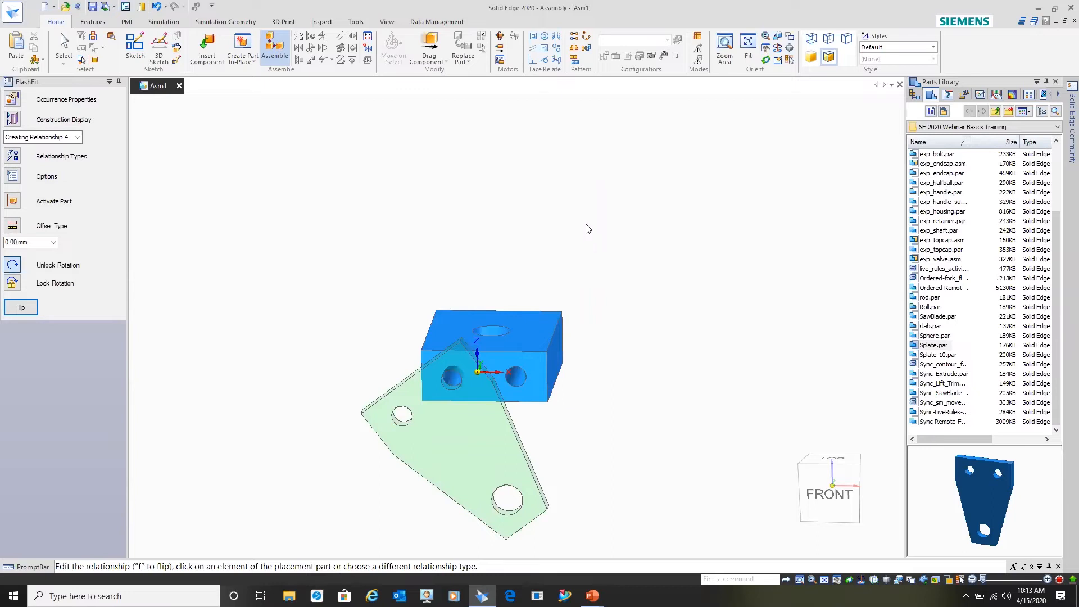
{"action": "left_click", "coordinate": [65, 48]}
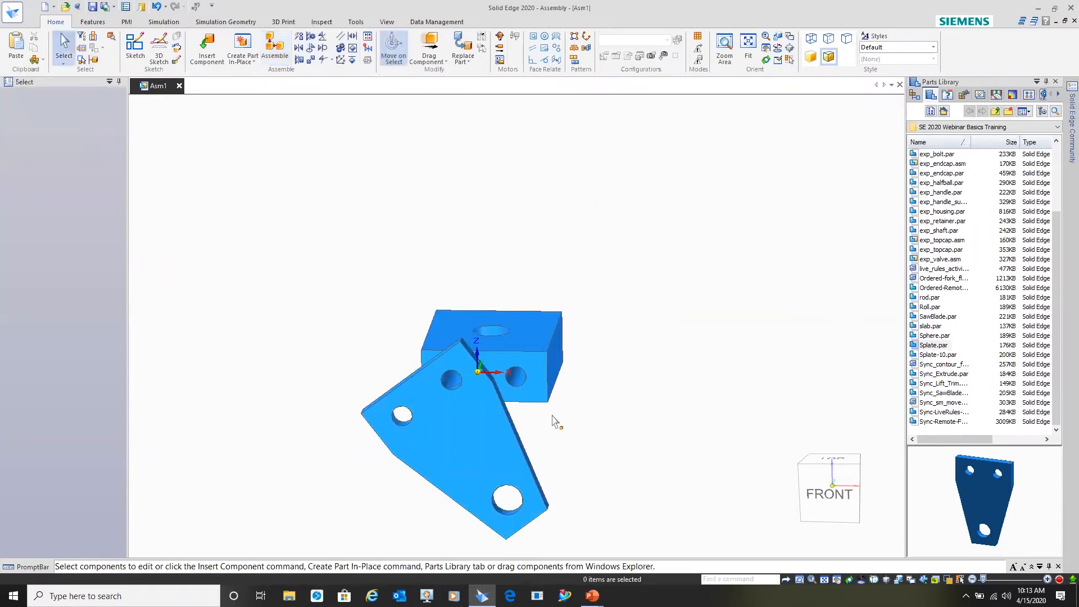
Edit the plate's relationship definition and align its other small hole with the right hole in the block's front face using FlashFit.
{"action": "left_click", "coordinate": [484, 443]}
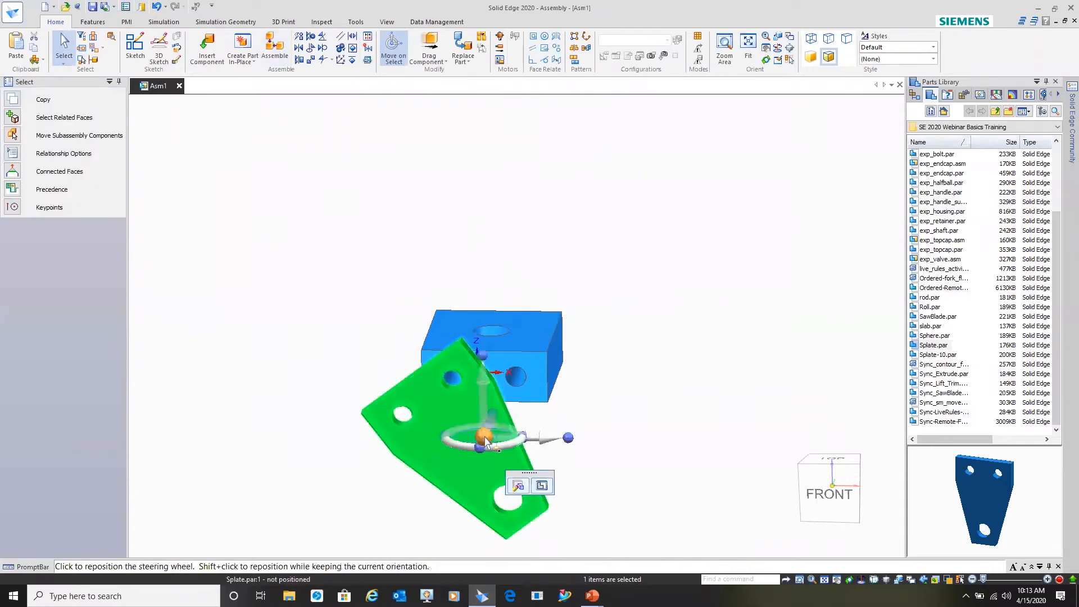
{"action": "left_click", "coordinate": [518, 486]}
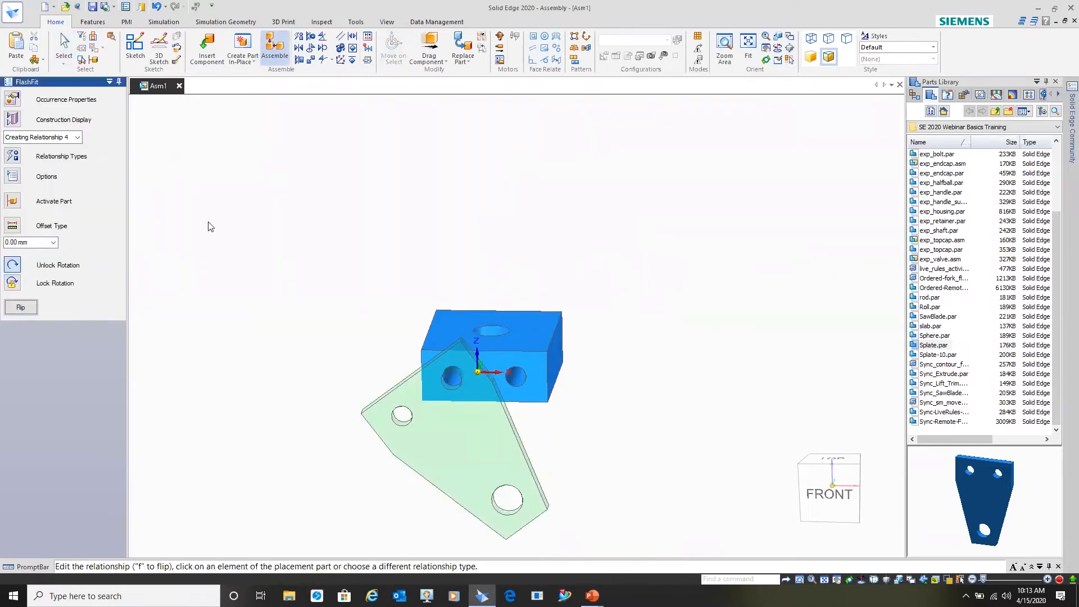
{"action": "left_click", "coordinate": [401, 423]}
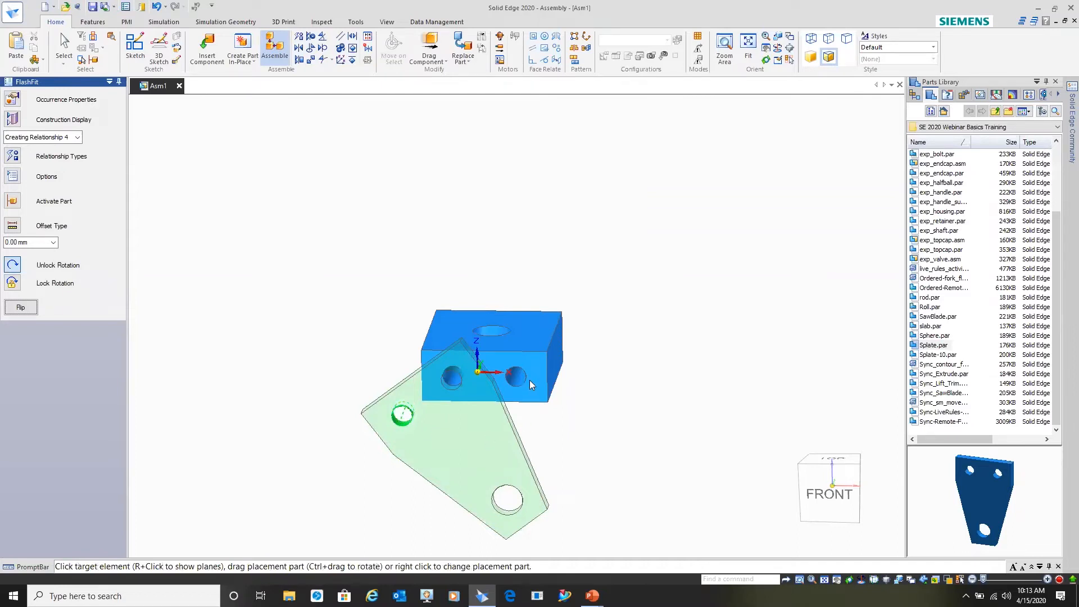
{"action": "middle_click_drag", "start_coordinate": [681, 369], "coordinate": [484, 339]}
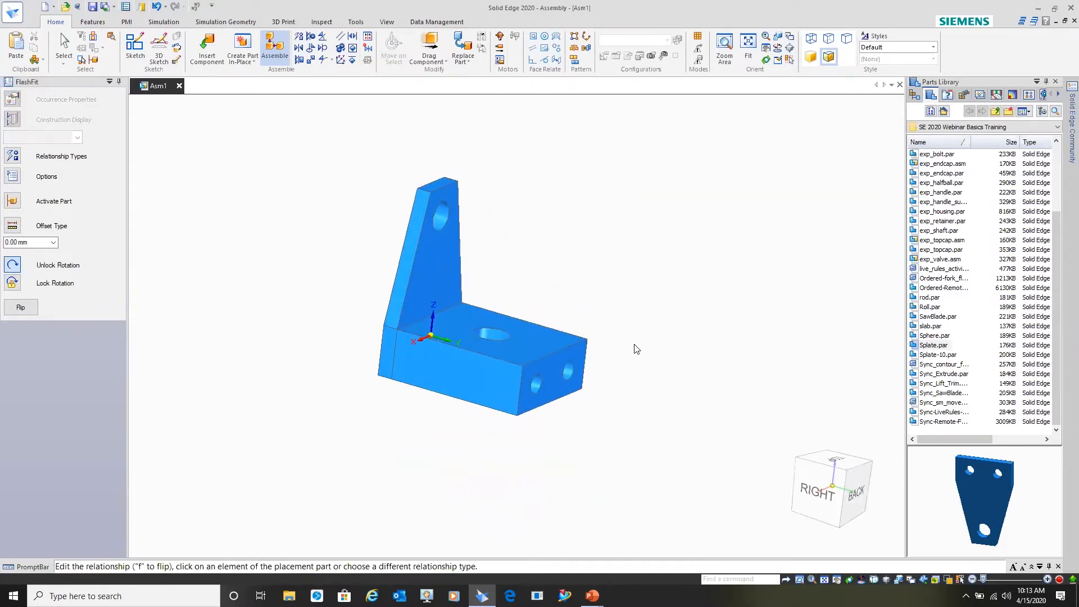
{"action": "middle_click_drag", "start_coordinate": [630, 367], "coordinate": [595, 391]}
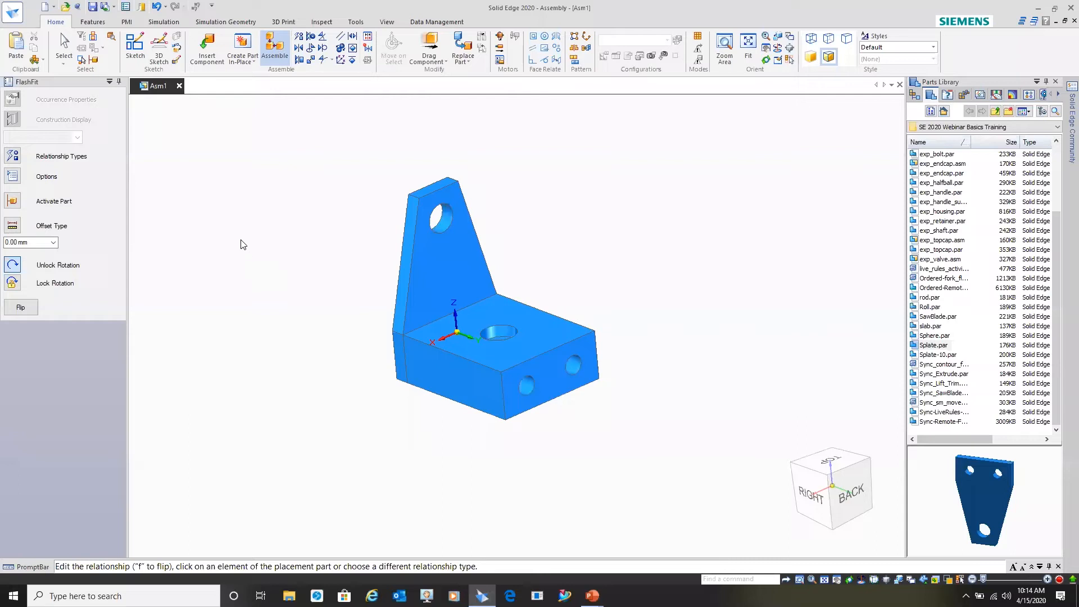
Save the assembly as Asm1.asm in the SE 2020 Webinar Basics Training folder, accepting the default document properties.
{"action": "left_click", "coordinate": [93, 8]}
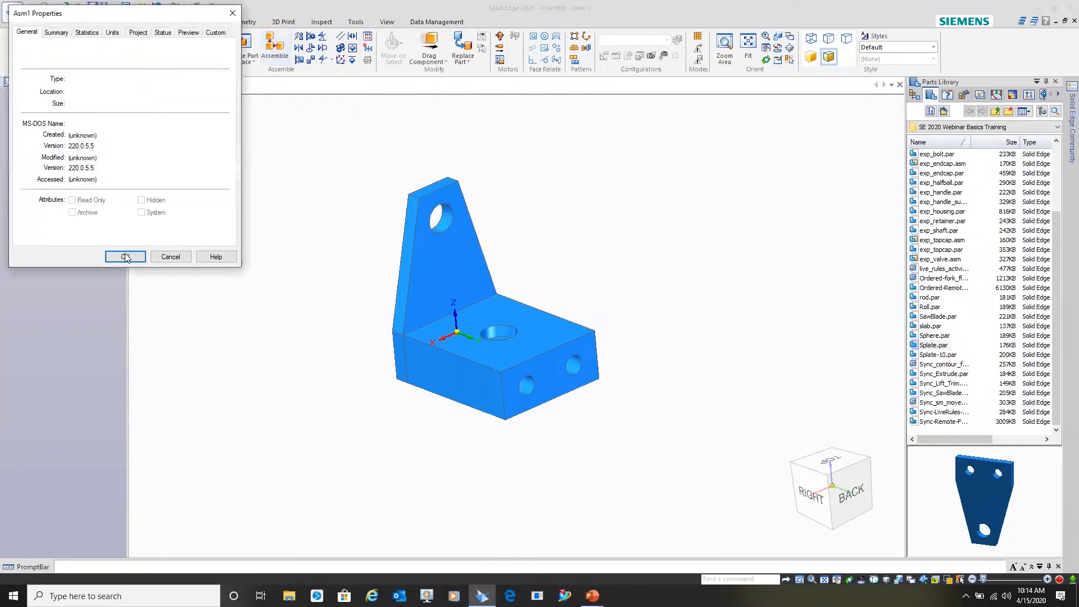
{"action": "left_click", "coordinate": [125, 257]}
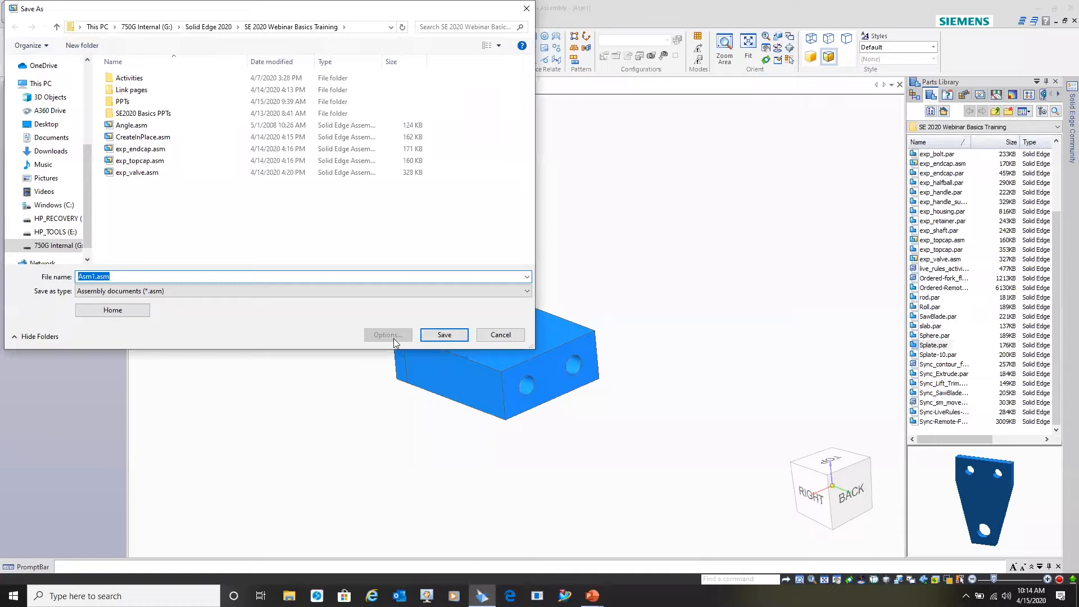
{"action": "left_click", "coordinate": [444, 334]}
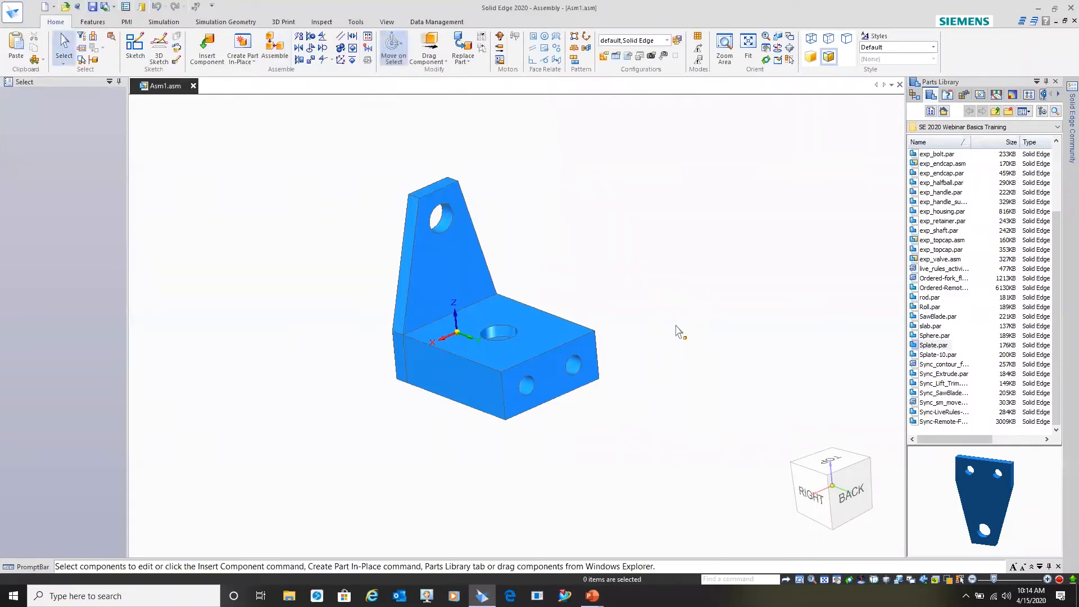
Capture the plate's fit with its first mate and both axial aligns, excluding the second mate, and keep the relationships saved in the part file.
{"action": "scroll", "coordinate": [626, 267], "scroll_direction": "down", "scroll_amount": 1}
{"action": "scroll", "coordinate": [620, 270], "scroll_direction": "up", "scroll_amount": 1}
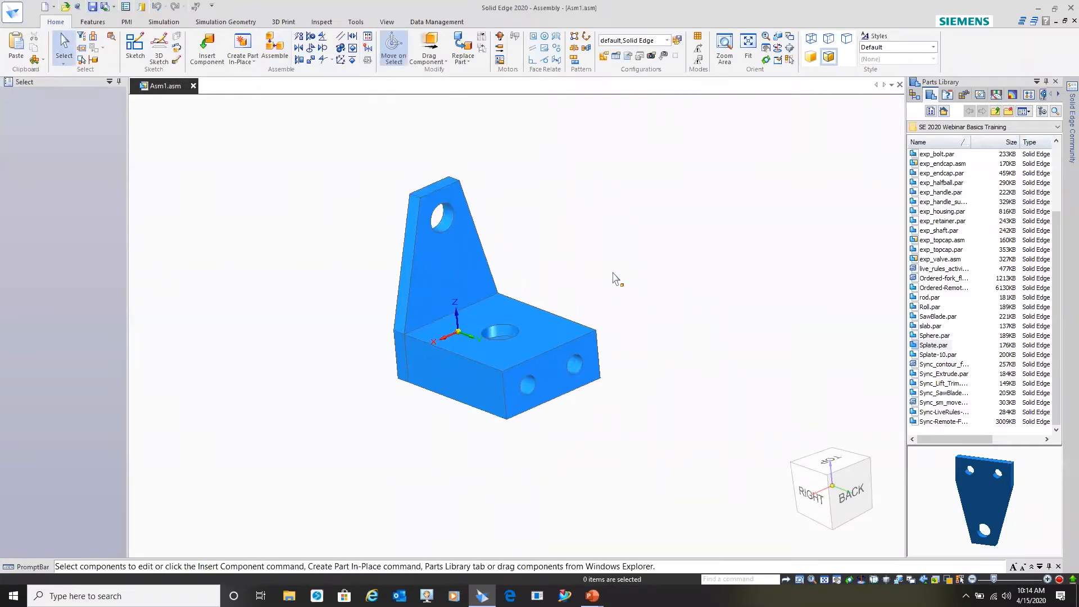
{"action": "mouse_move", "coordinate": [609, 294]}
{"action": "middle_mouse_down"}
{"action": "mouse_move", "coordinate": [557, 304]}
{"action": "mouse_move", "coordinate": [581, 289]}
{"action": "mouse_move", "coordinate": [633, 296]}
{"action": "mouse_move", "coordinate": [618, 298]}
{"action": "middle_mouse_up"}
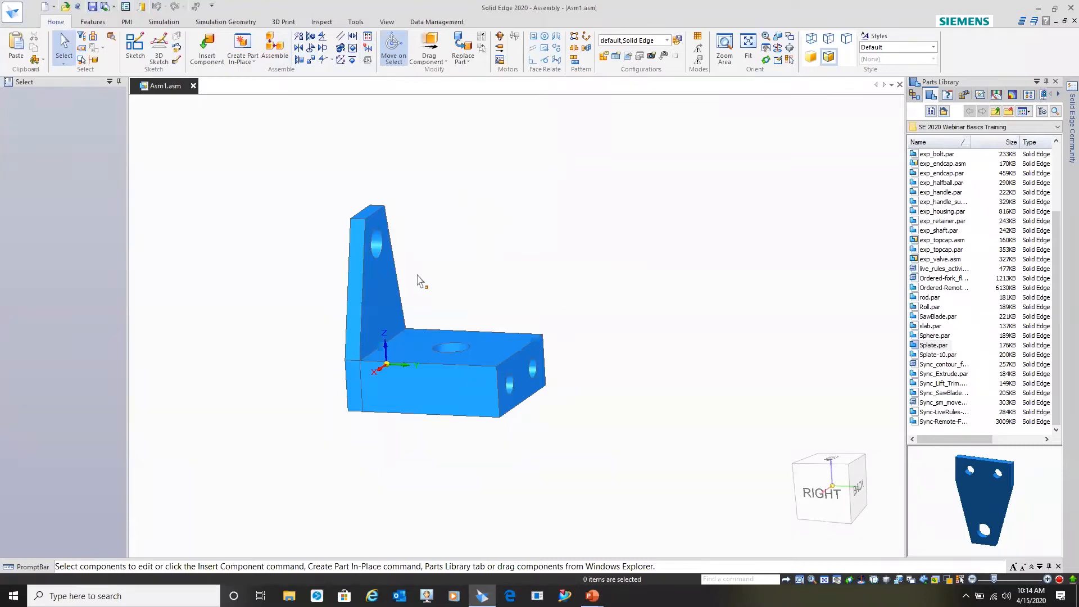
{"action": "left_click", "coordinate": [383, 285]}
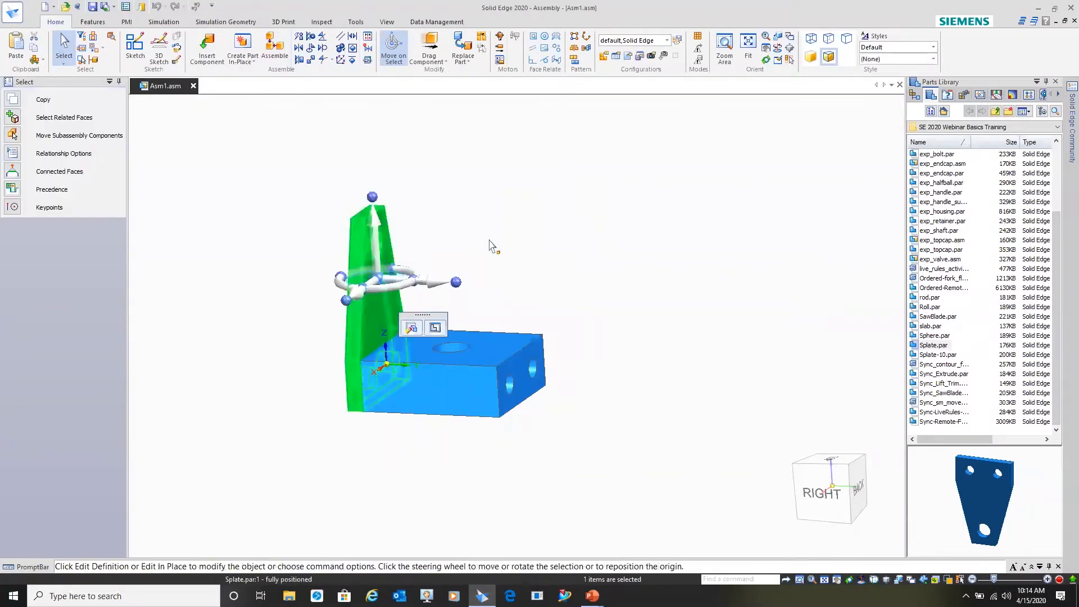
{"action": "left_click", "coordinate": [368, 60]}
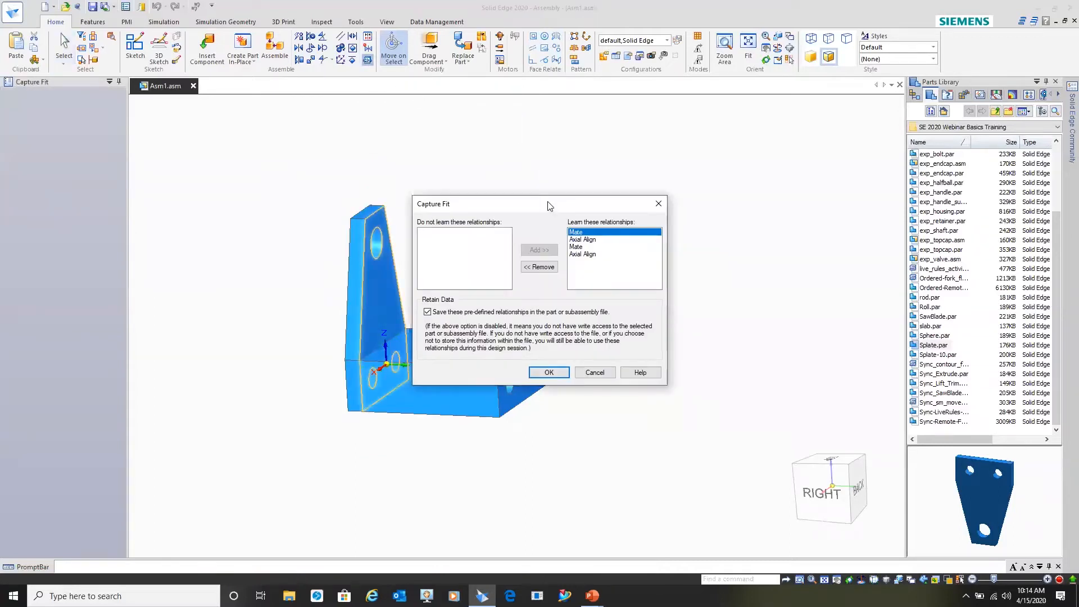
{"action": "left_click_drag", "start_coordinate": [550, 204], "coordinate": [616, 123]}
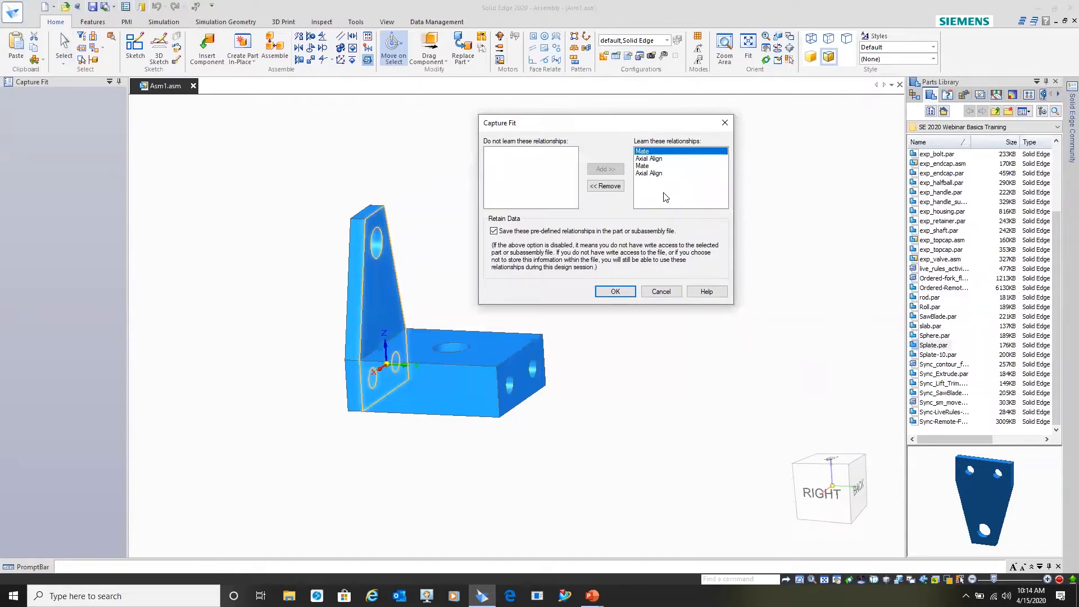
{"action": "left_click", "coordinate": [667, 166]}
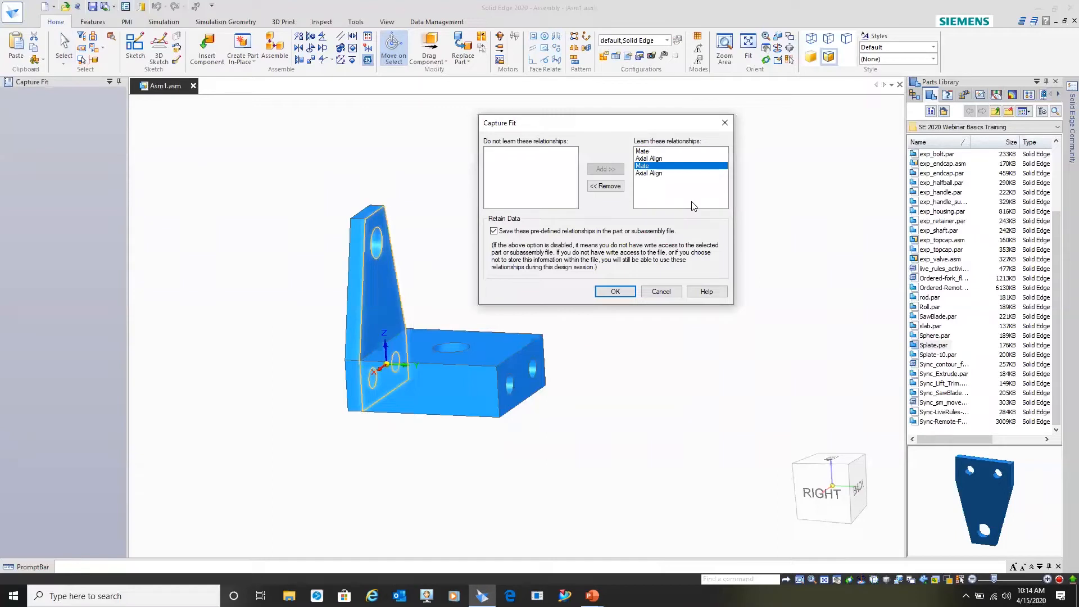
{"action": "left_click", "coordinate": [607, 186]}
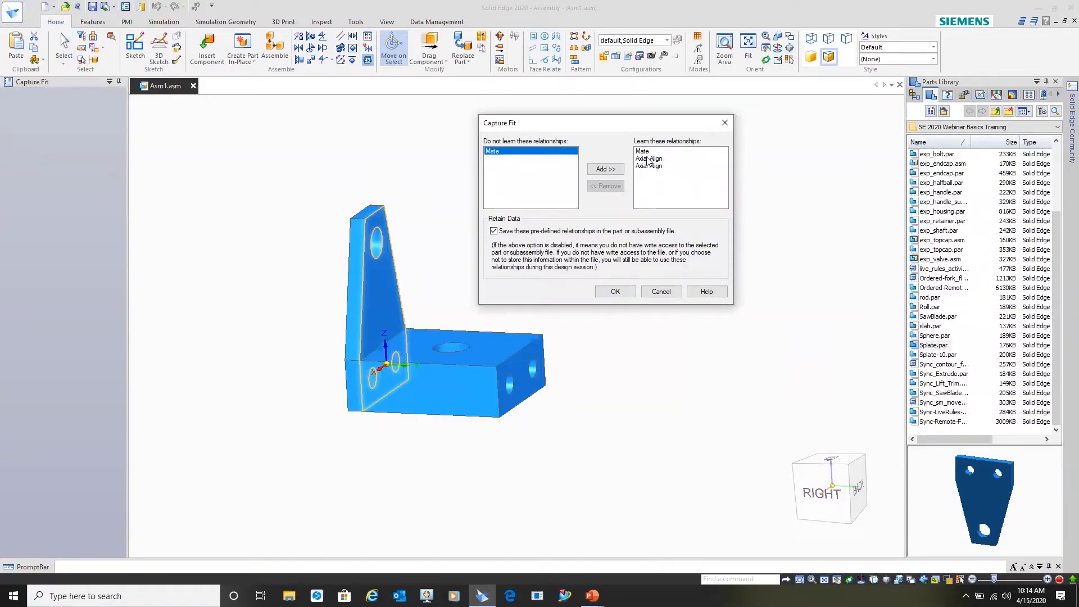
{"action": "left_click", "coordinate": [616, 291]}
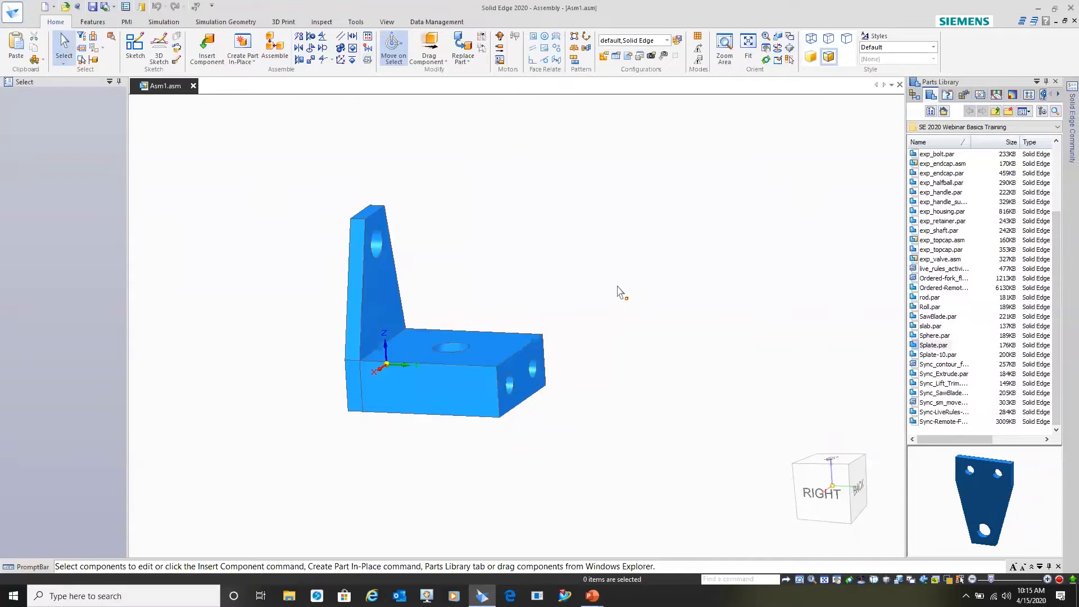
Place a second Splate.par against the block's front face using the captured mate and axial align relationships.
{"action": "left_click_drag", "start_coordinate": [937, 350], "coordinate": [682, 208]}
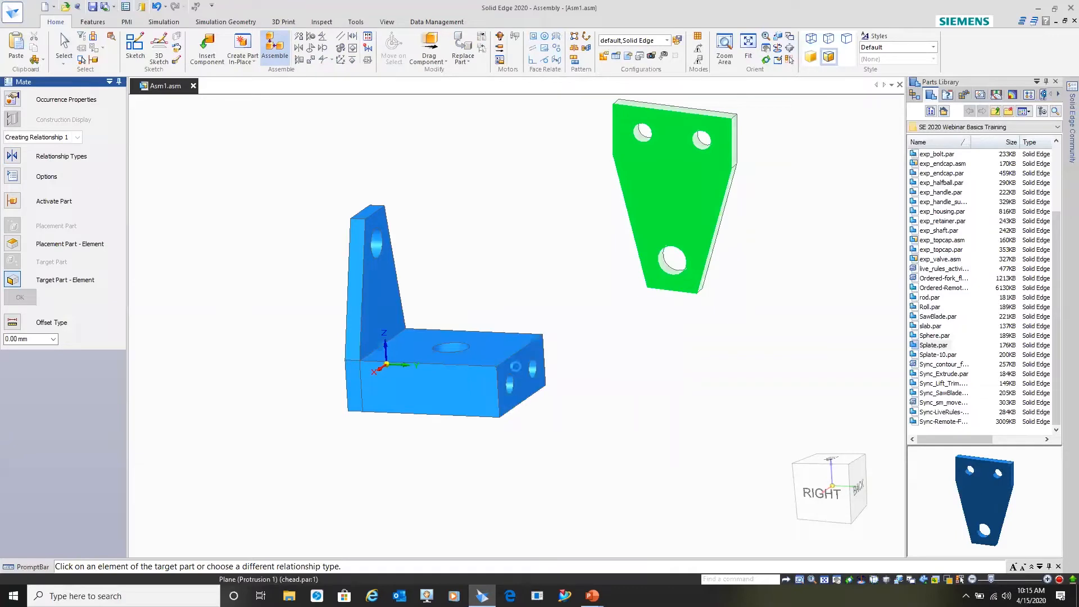
{"action": "left_click", "coordinate": [515, 368]}
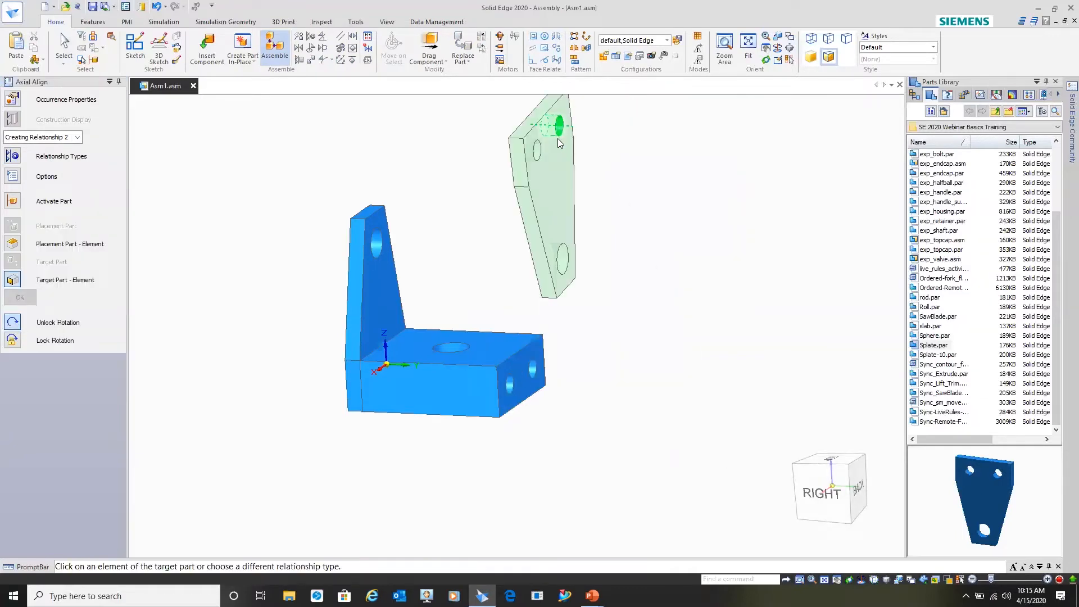
{"action": "left_click", "coordinate": [507, 392]}
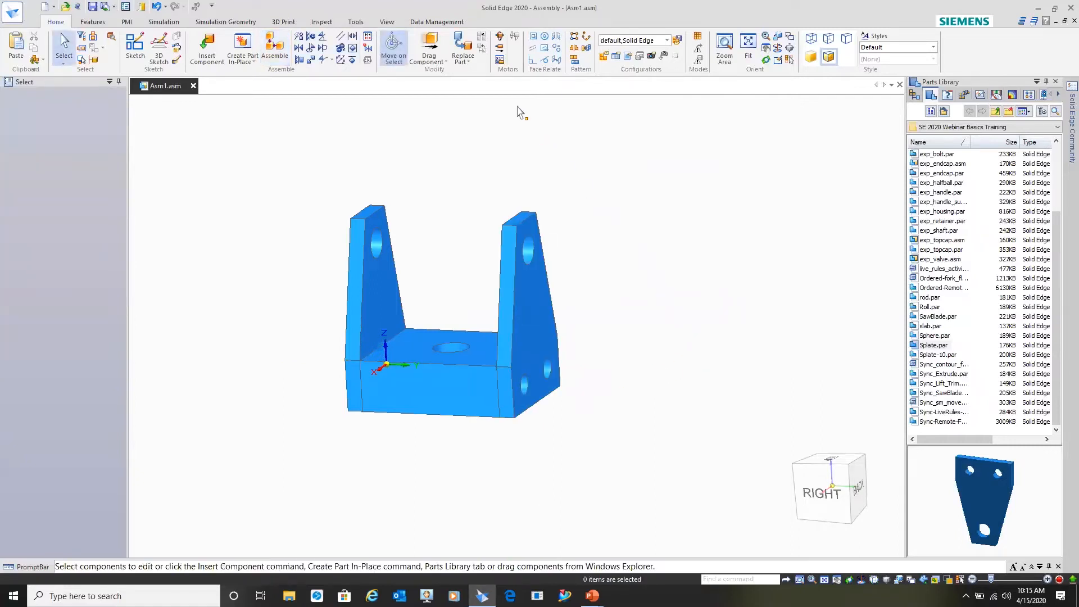
Capture the second plate's fit with its mate and two axial aligns, keeping the relationships saved in the part file.
{"action": "left_click", "coordinate": [519, 274]}
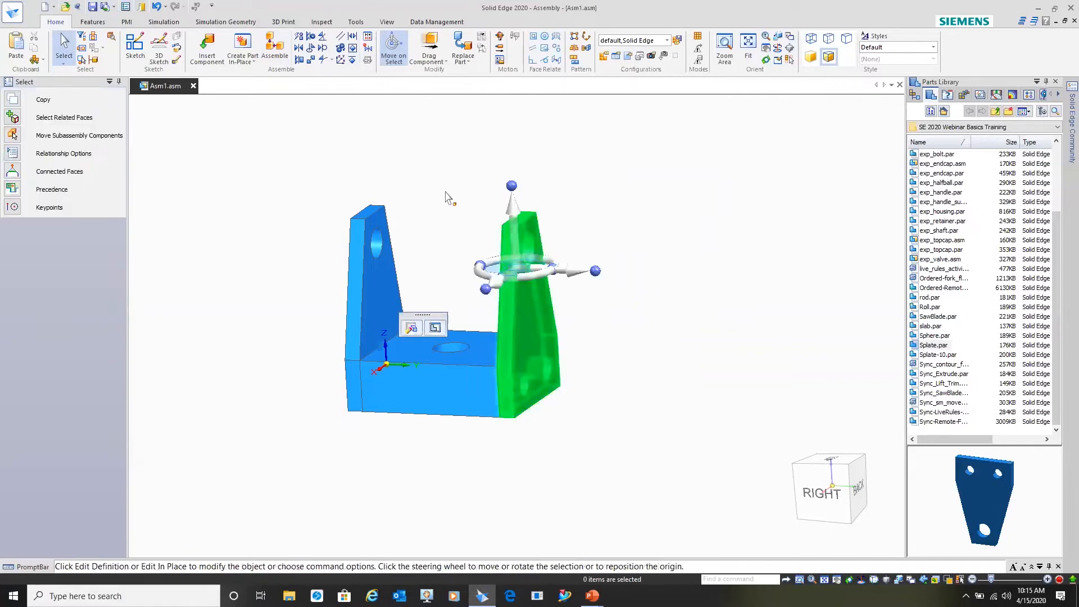
{"action": "left_click", "coordinate": [368, 59]}
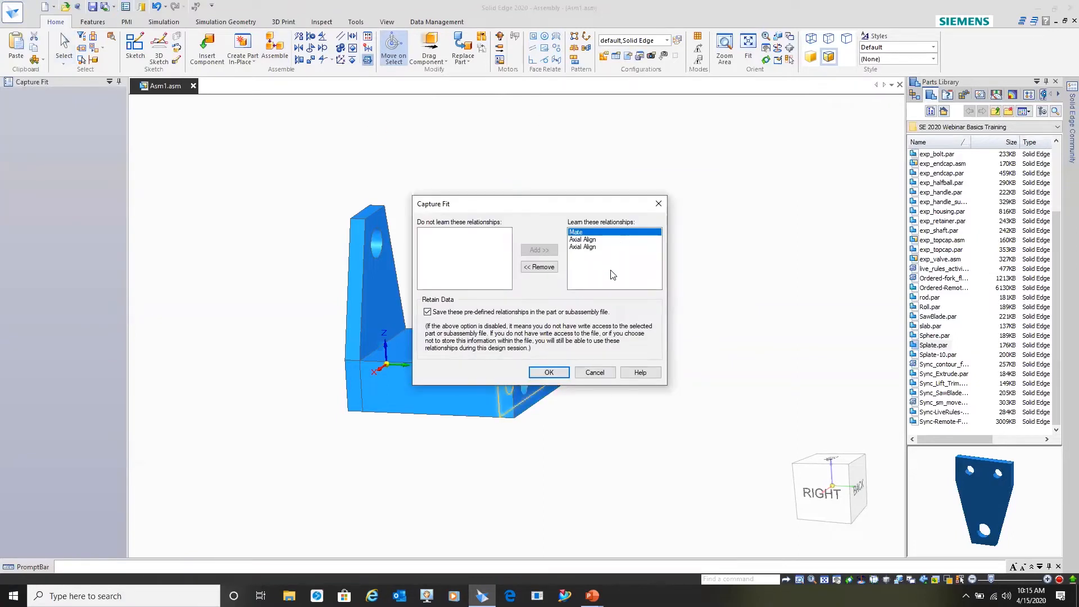
{"action": "left_click", "coordinate": [427, 313]}
{"action": "left_click", "coordinate": [427, 312]}
{"action": "left_click", "coordinate": [555, 374]}
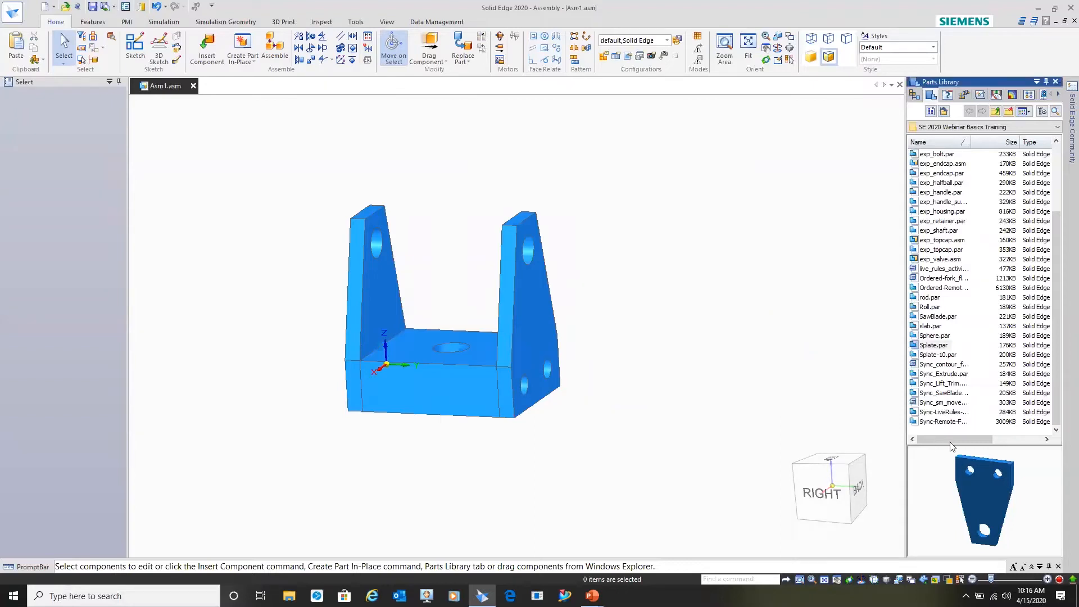
Insert a third Splate.par without positioning it, open its relationship definition for editing, and undo the insertion.
{"action": "left_click_drag", "start_coordinate": [940, 345], "coordinate": [726, 232]}
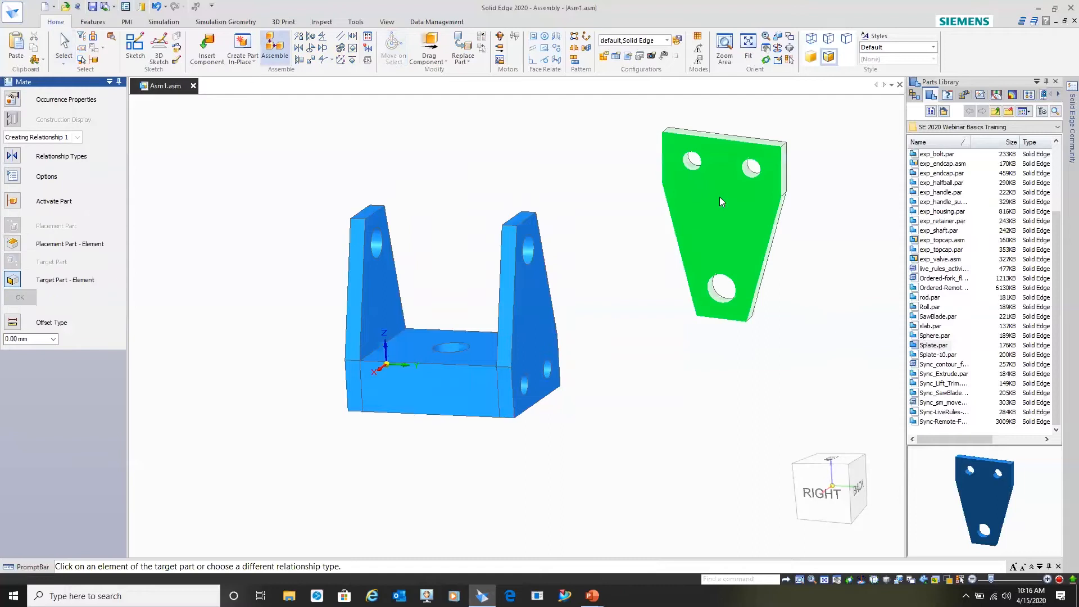
{"action": "left_click", "coordinate": [63, 42]}
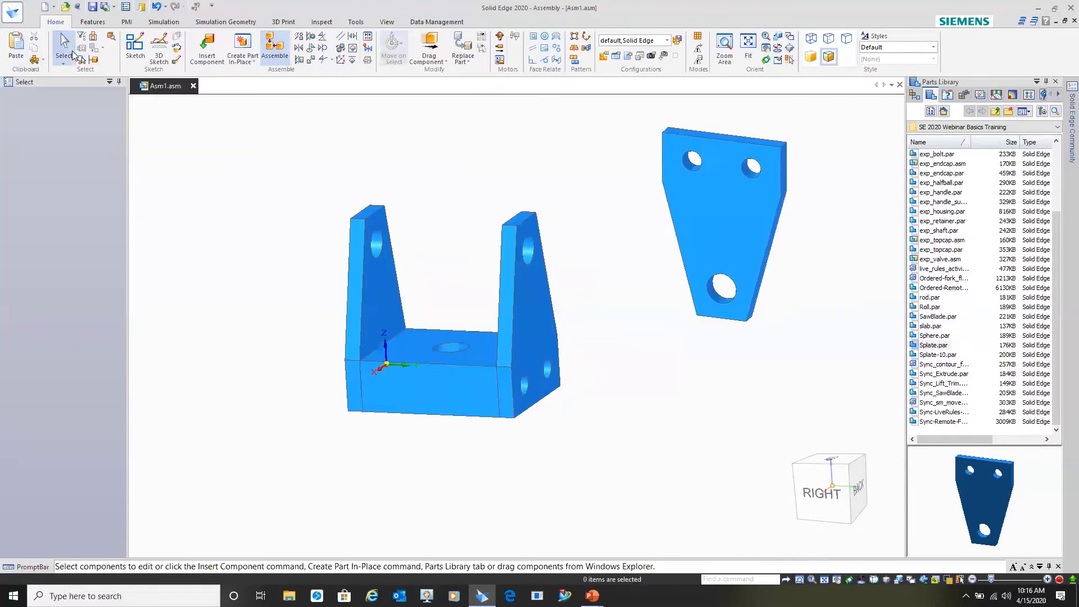
{"action": "left_click", "coordinate": [722, 212]}
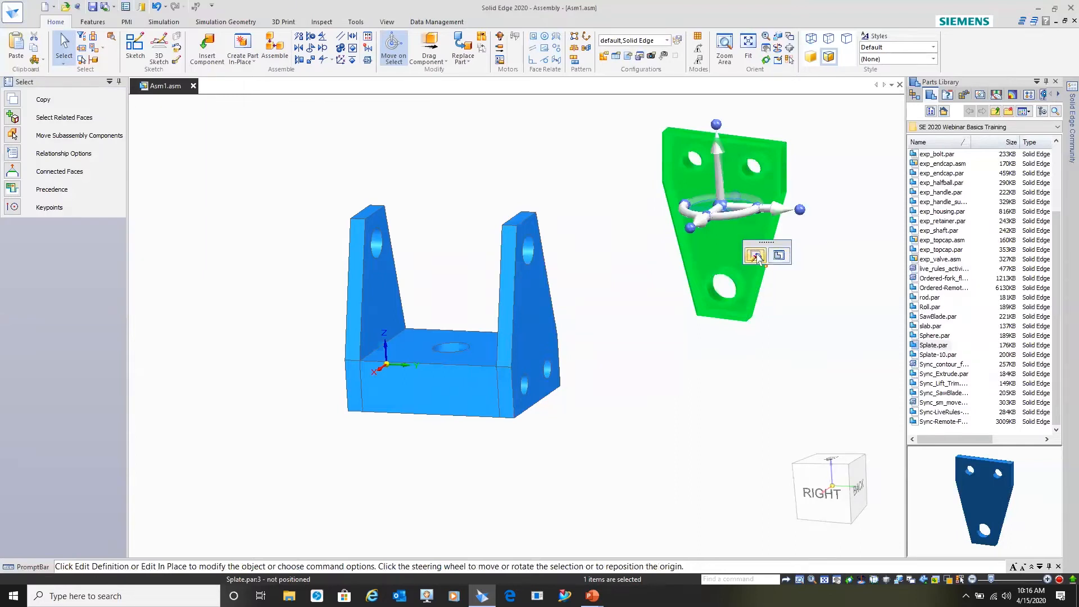
{"action": "left_click", "coordinate": [755, 256]}
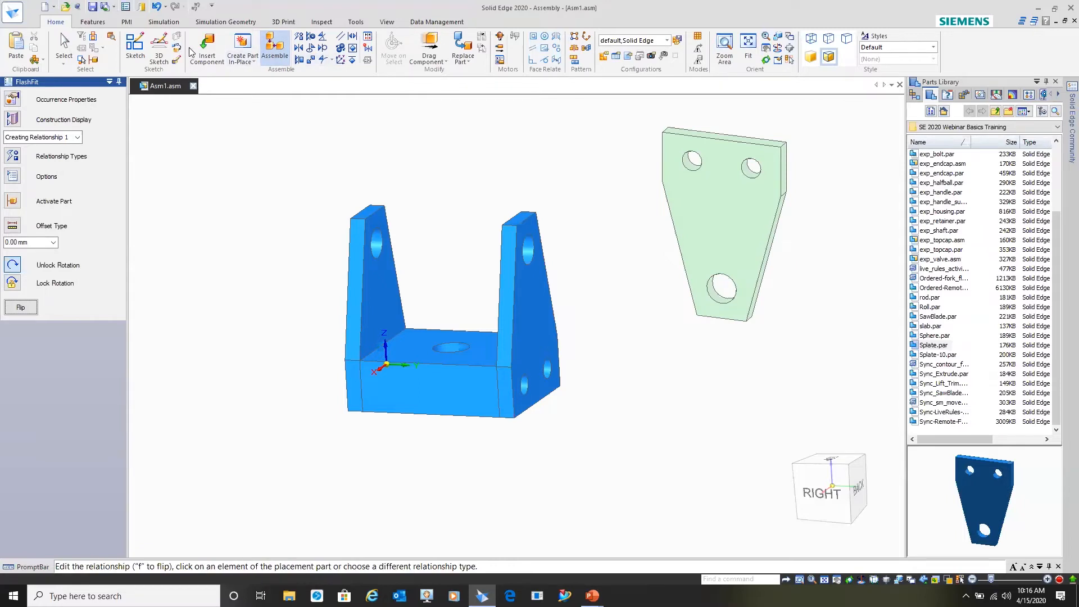
{"action": "left_click", "coordinate": [157, 8]}
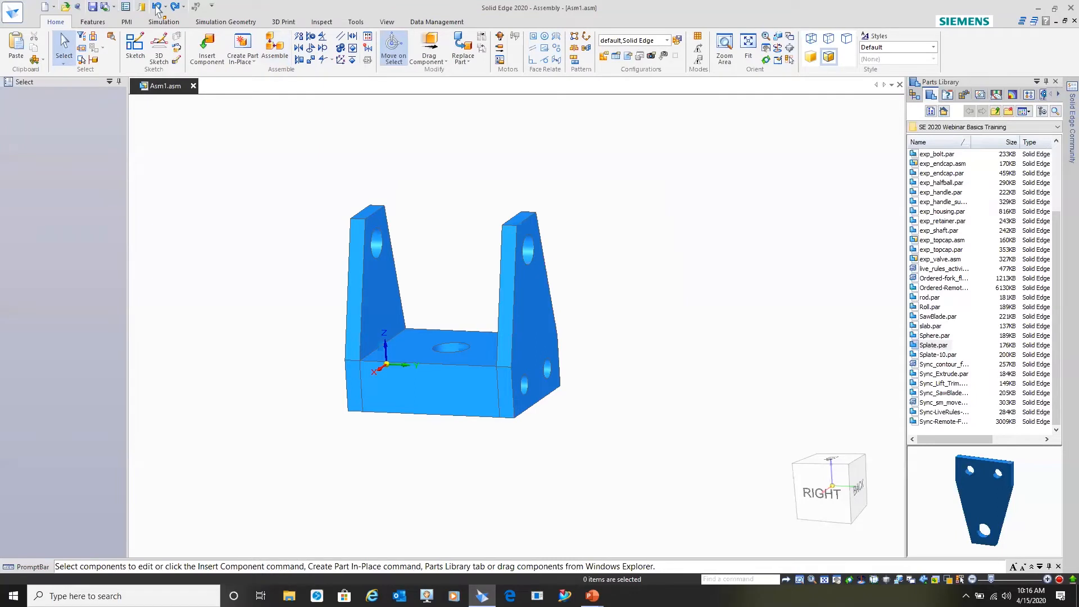
Close Asm1.asm without saving the changes or the default display configuration.
{"action": "left_click", "coordinate": [193, 86]}
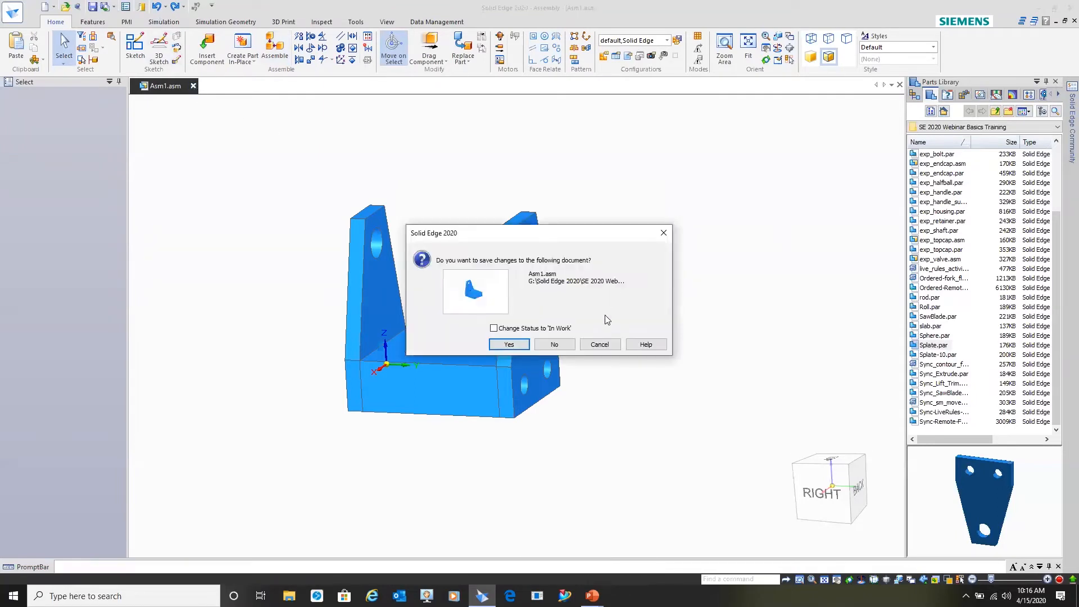
{"action": "left_click", "coordinate": [598, 345]}
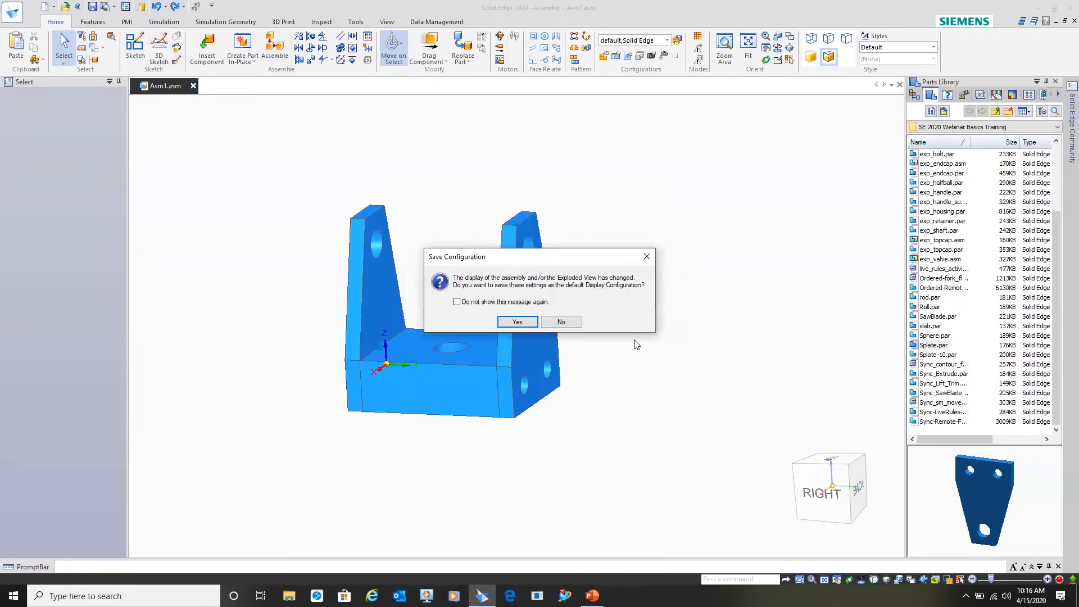
{"action": "left_click", "coordinate": [562, 323]}
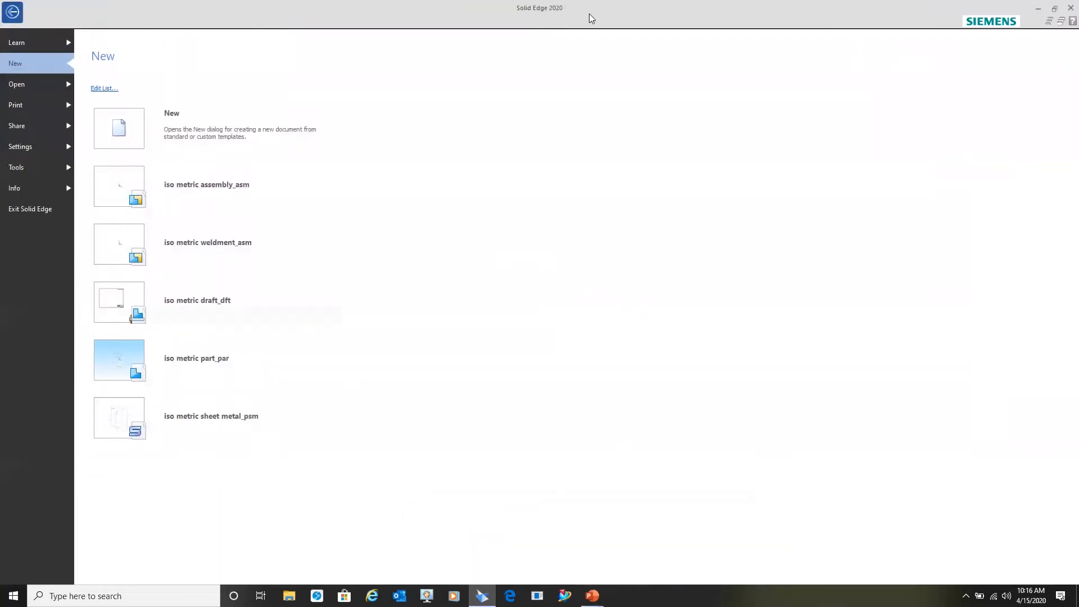
{"action": "key", "text": "alt+Tab"}
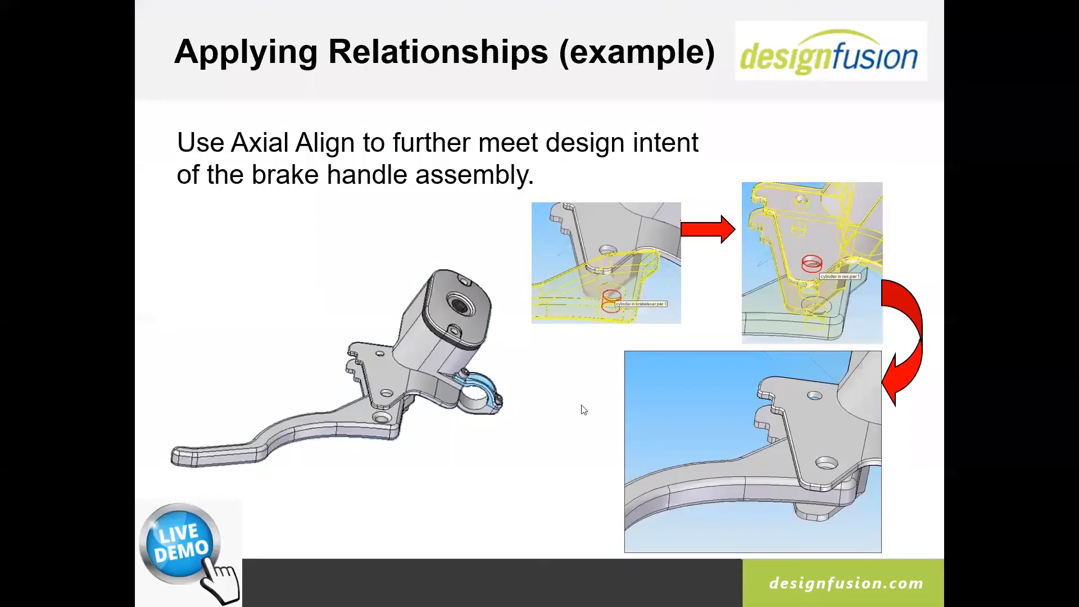
{"action": "left_click", "coordinate": [467, 398]}
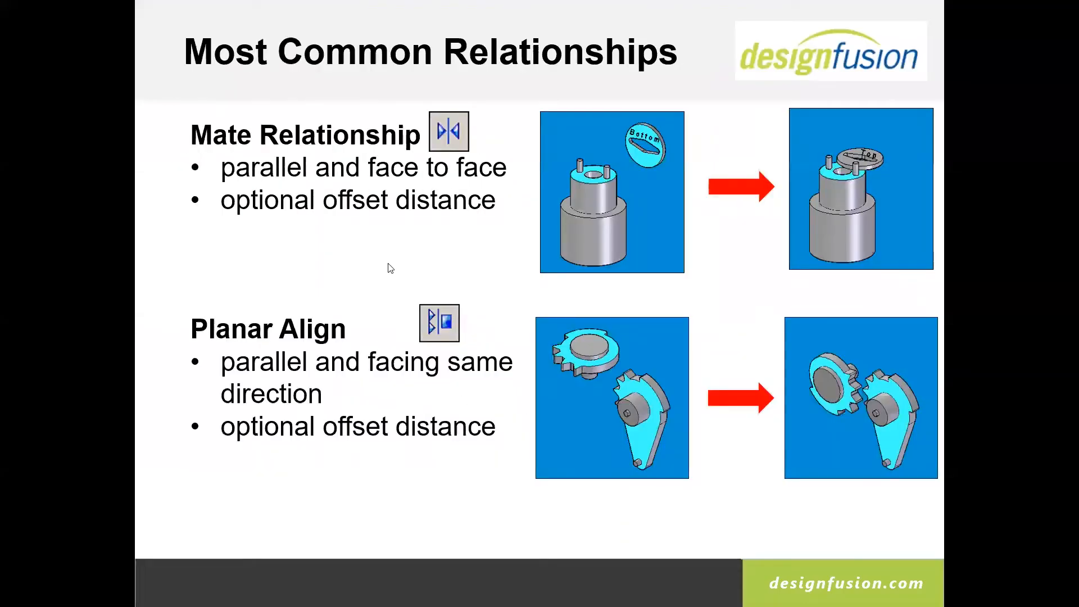
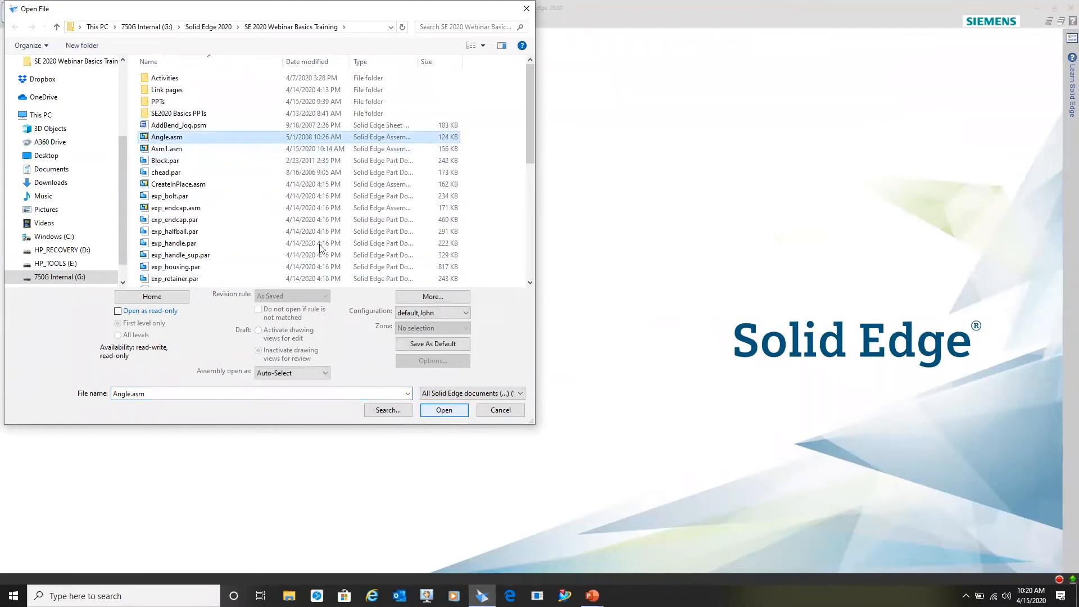
Filter the files to Top Level Assembly documents (*.asm) and open Angle.asm.
{"action": "left_click", "coordinate": [518, 392]}
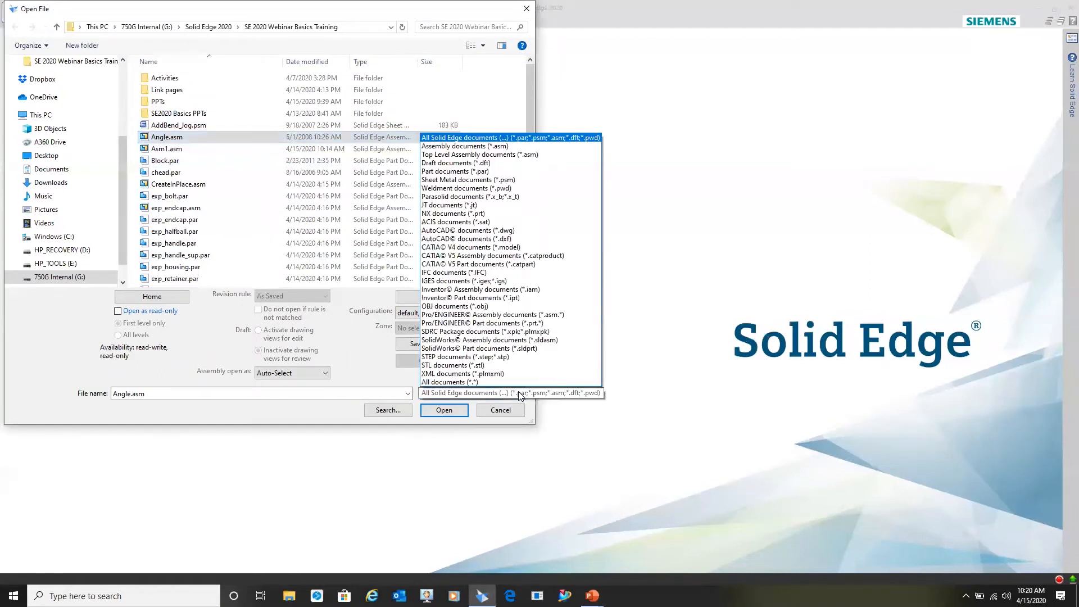
{"action": "left_click", "coordinate": [457, 158]}
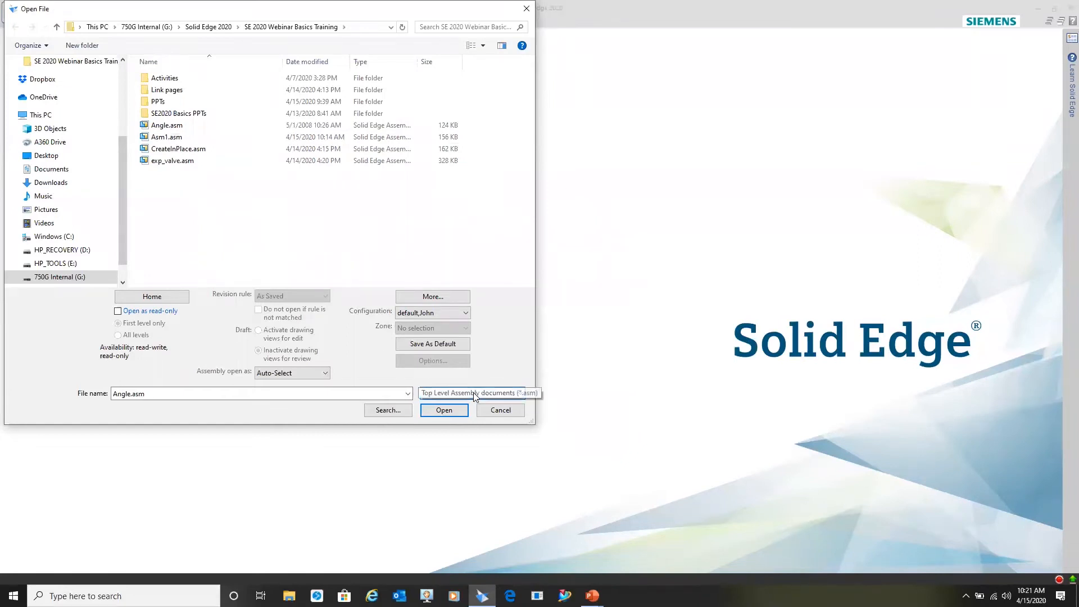
{"action": "left_click", "coordinate": [170, 128]}
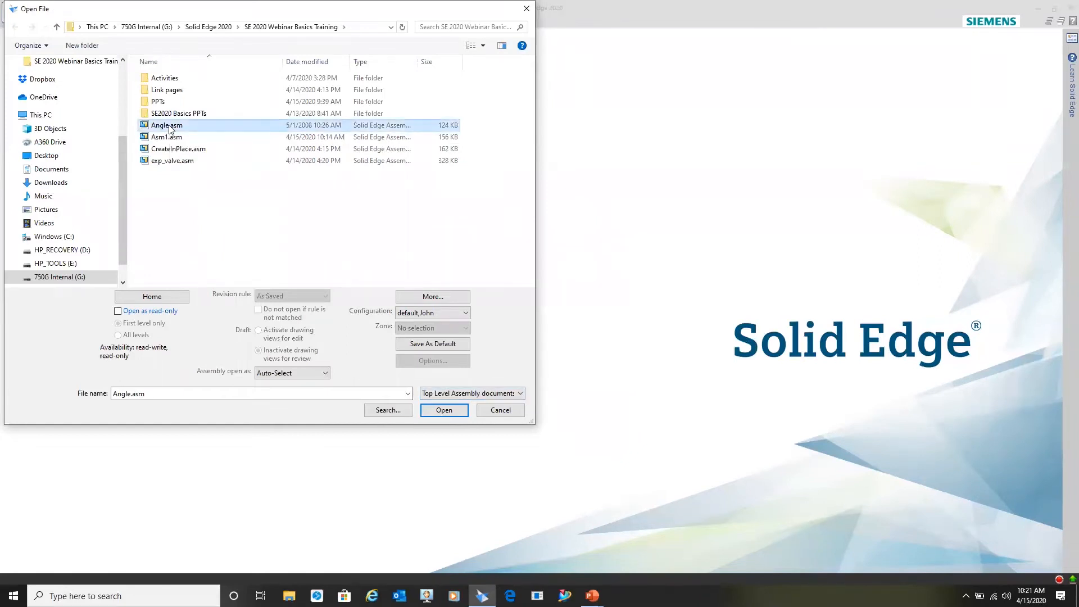
{"action": "left_click", "coordinate": [445, 410]}
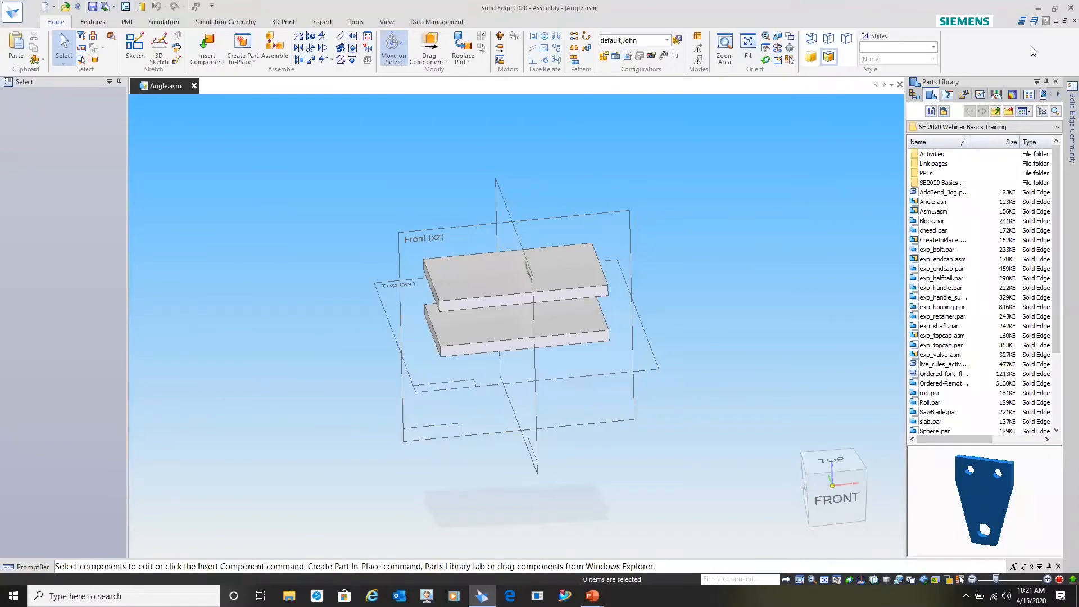
Show the assembly's PathFinder tree and hide the reference planes.
{"action": "left_click", "coordinate": [915, 95]}
{"action": "key", "text": "ctrl+f"}
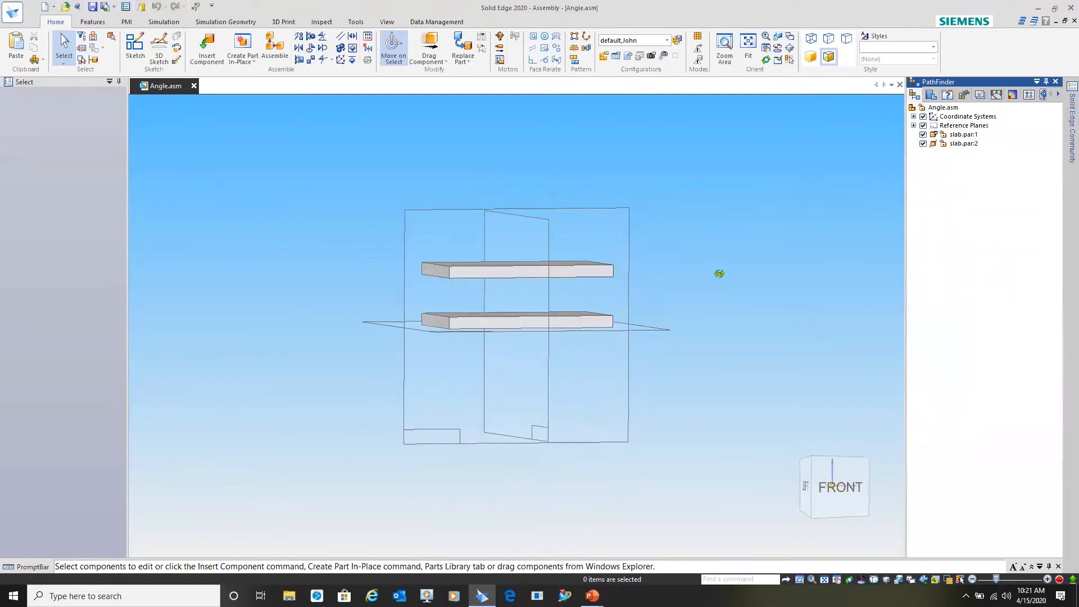
{"action": "left_click", "coordinate": [923, 126]}
{"action": "scroll", "coordinate": [634, 254], "scroll_direction": "up", "scroll_amount": 2}
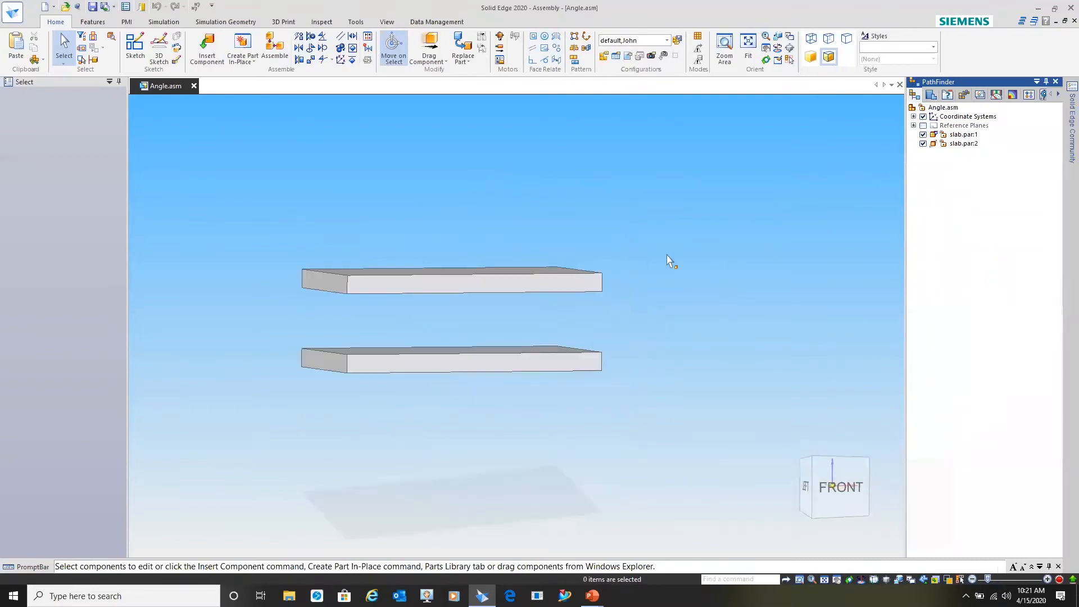
Delete the V313 planar align relationship between slab.par:2 and slab.par:1, and clear the selection.
{"action": "left_click", "coordinate": [964, 143]}
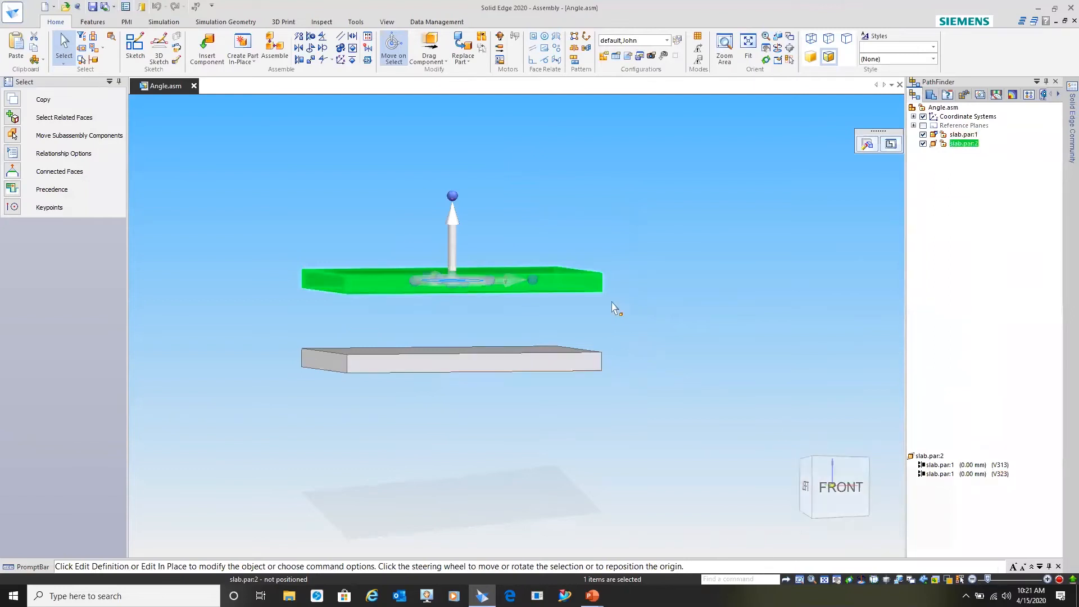
{"action": "right_click", "coordinate": [939, 467]}
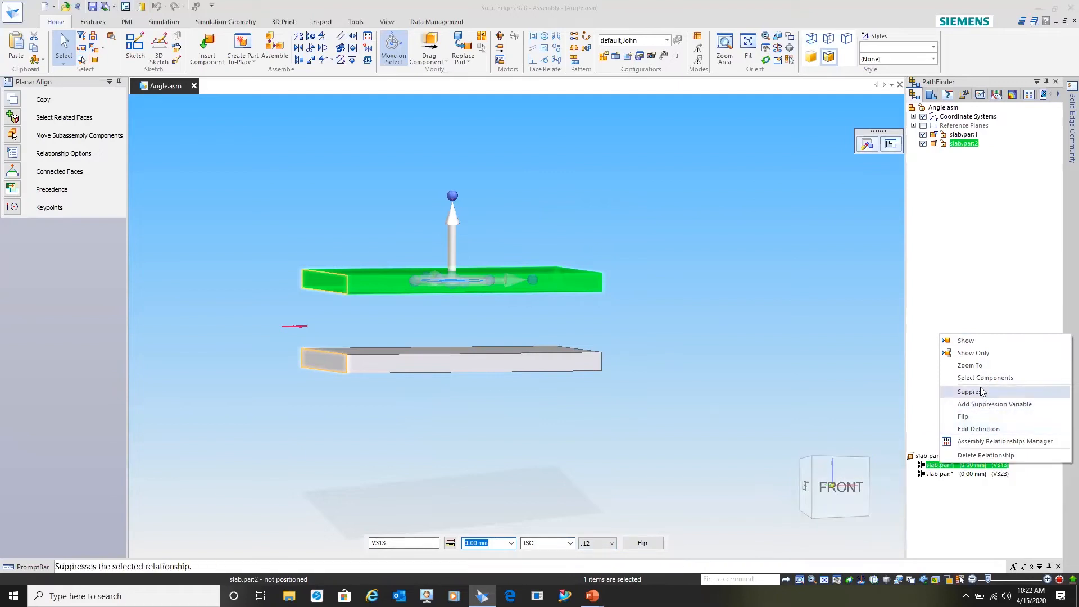
{"action": "left_click", "coordinate": [996, 456]}
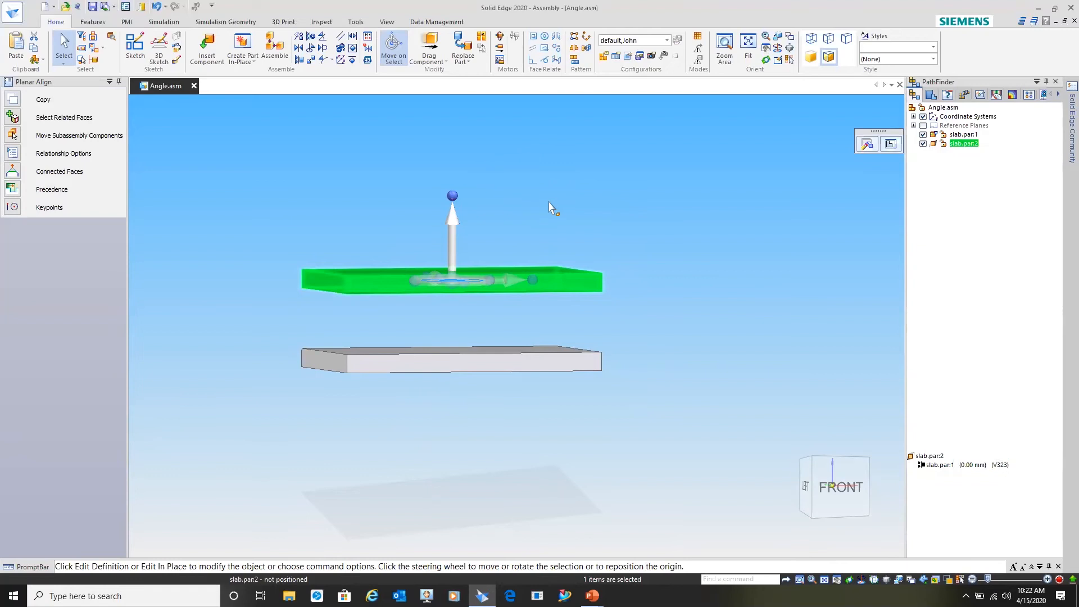
{"action": "left_click", "coordinate": [553, 206]}
{"action": "middle_click_drag", "start_coordinate": [549, 182], "coordinate": [598, 193]}
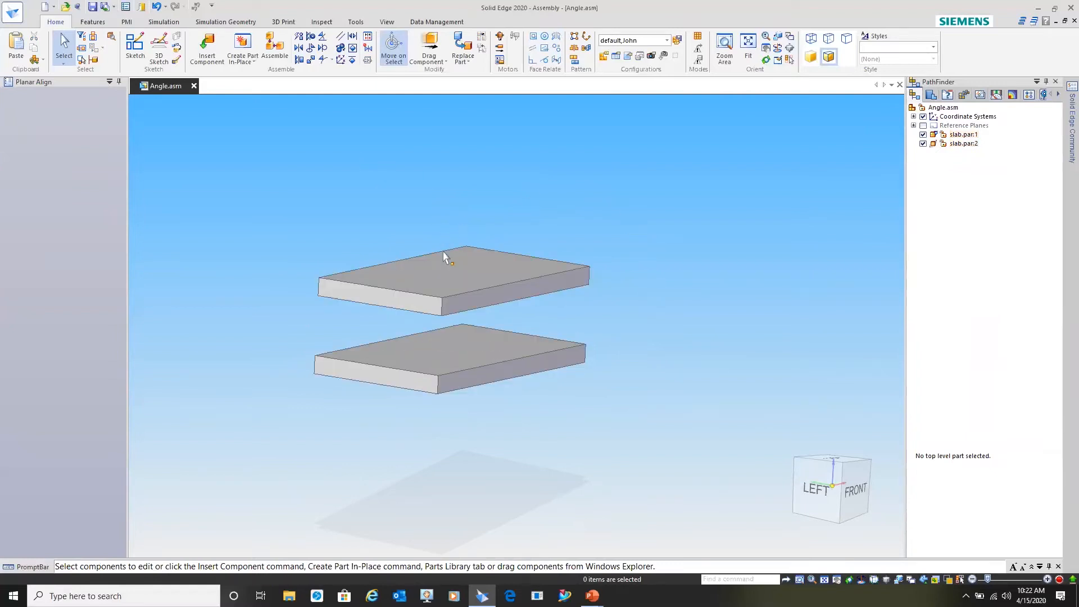
Add a Connect relationship from the lower end-edge midpoint of slab.par:2 to the matching upper end-edge midpoint of slab.par:1.
{"action": "left_click", "coordinate": [453, 270]}
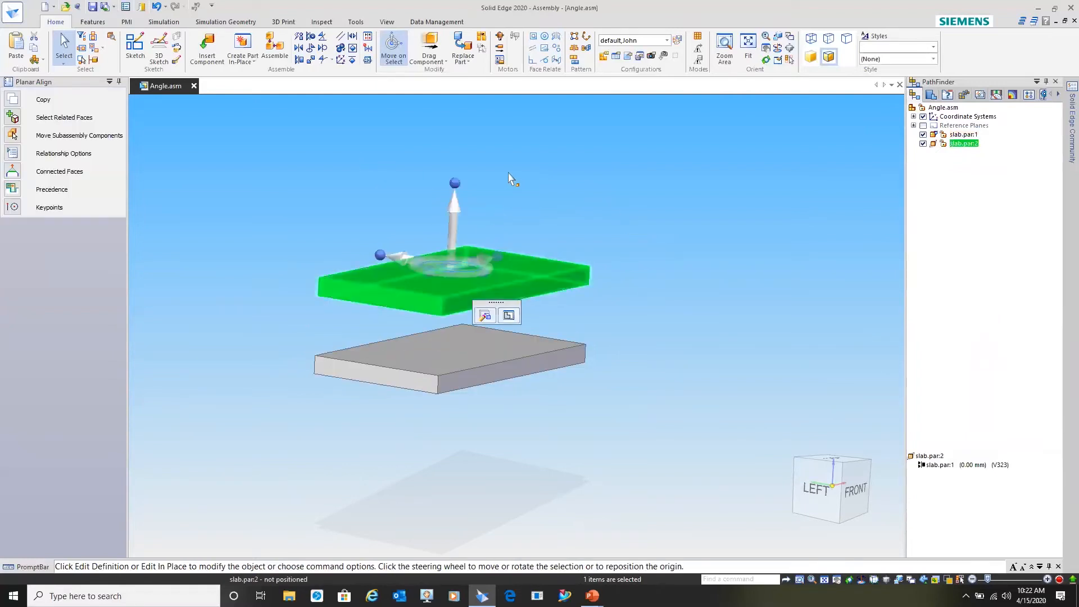
{"action": "left_click", "coordinate": [485, 317]}
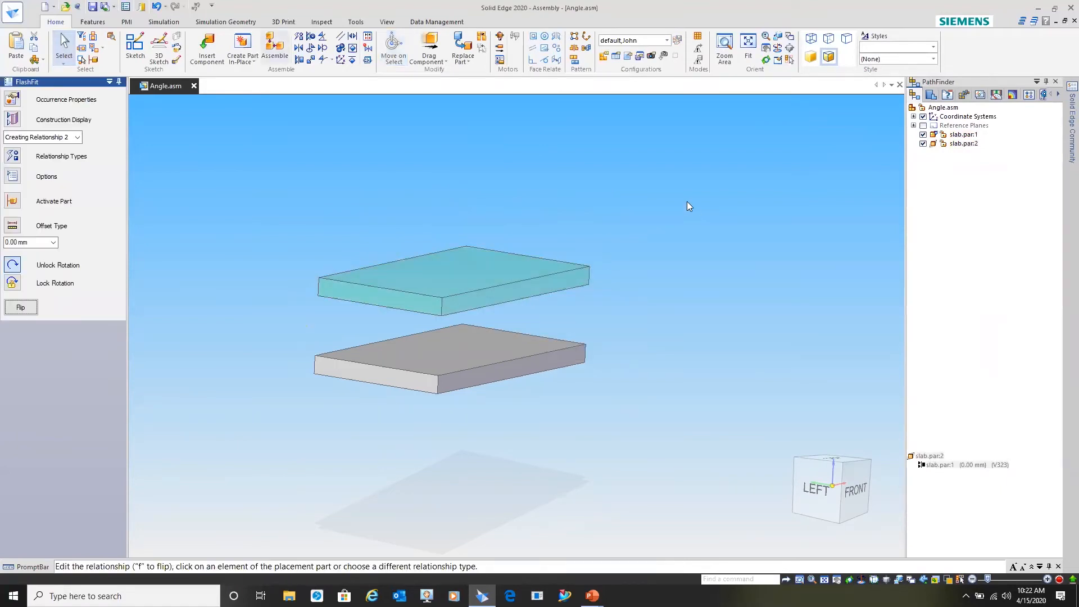
{"action": "left_click", "coordinate": [12, 156]}
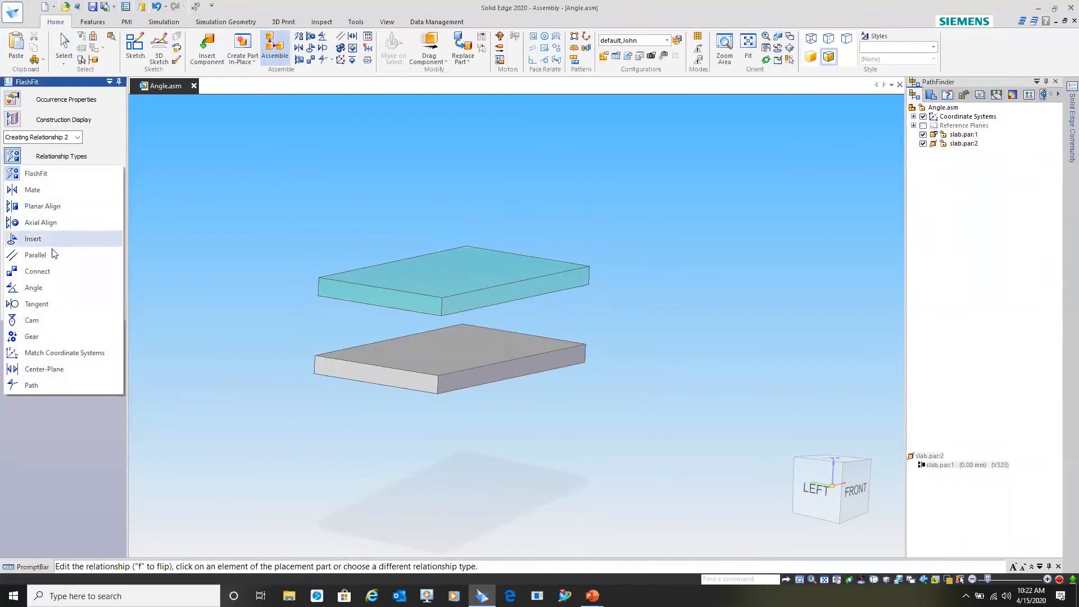
{"action": "left_click", "coordinate": [38, 271]}
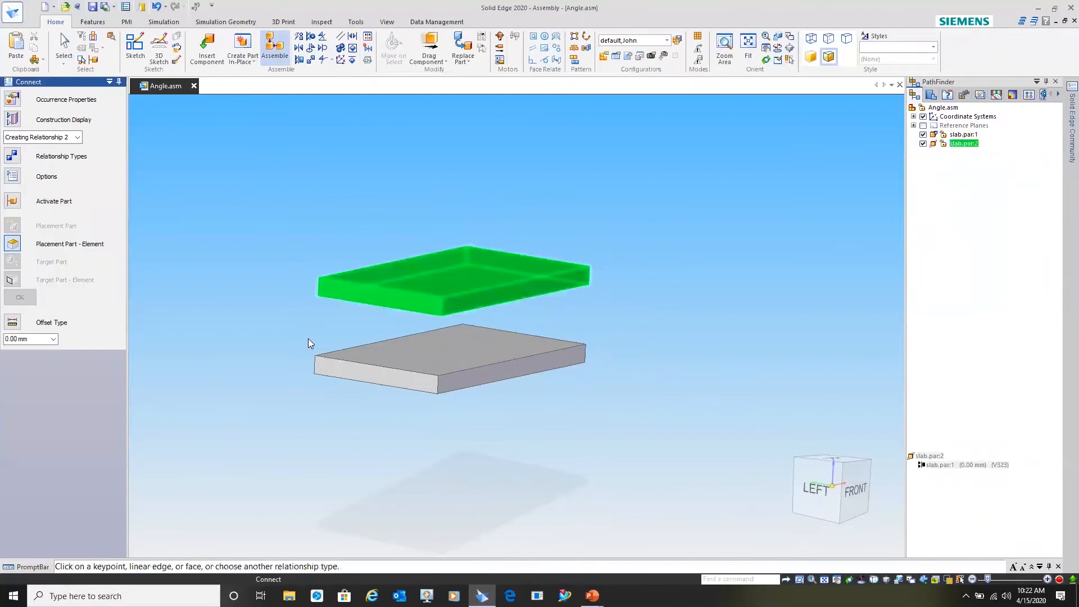
{"action": "left_click", "coordinate": [381, 306]}
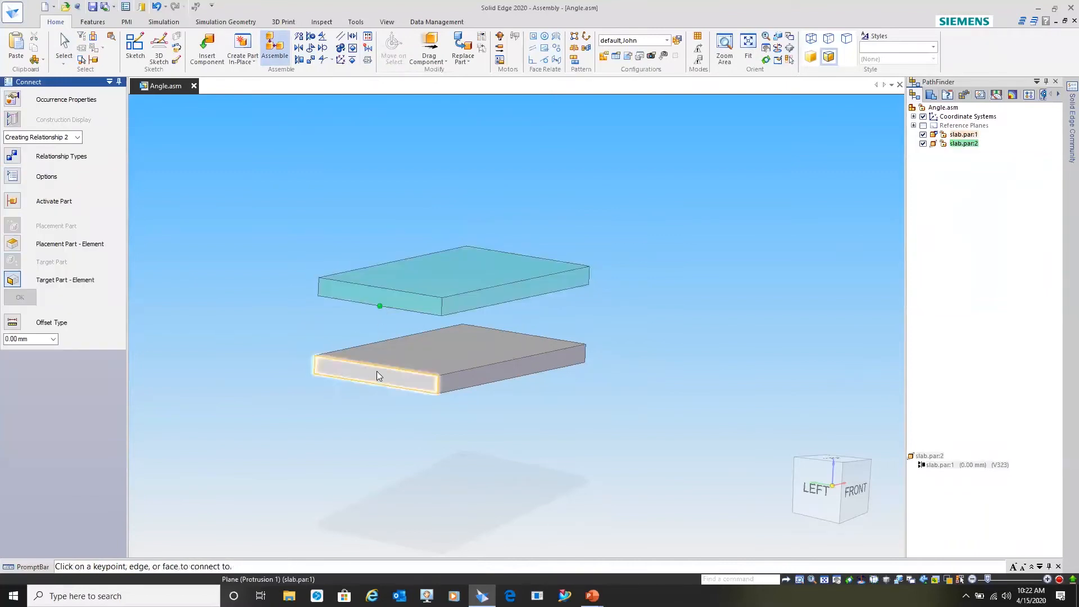
{"action": "left_click", "coordinate": [378, 365]}
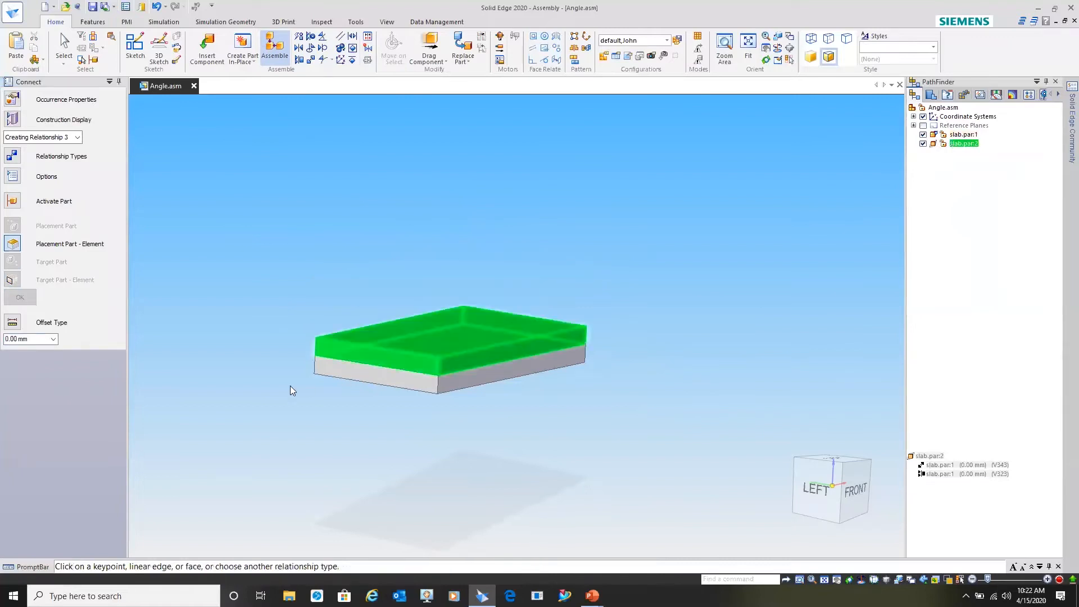
Add an Angle relationship from slab.par:1's end face to slab.par:2's matching end face, using the lower slab's long side face as measurement plane.
{"action": "middle_click_drag", "start_coordinate": [559, 436], "coordinate": [530, 434]}
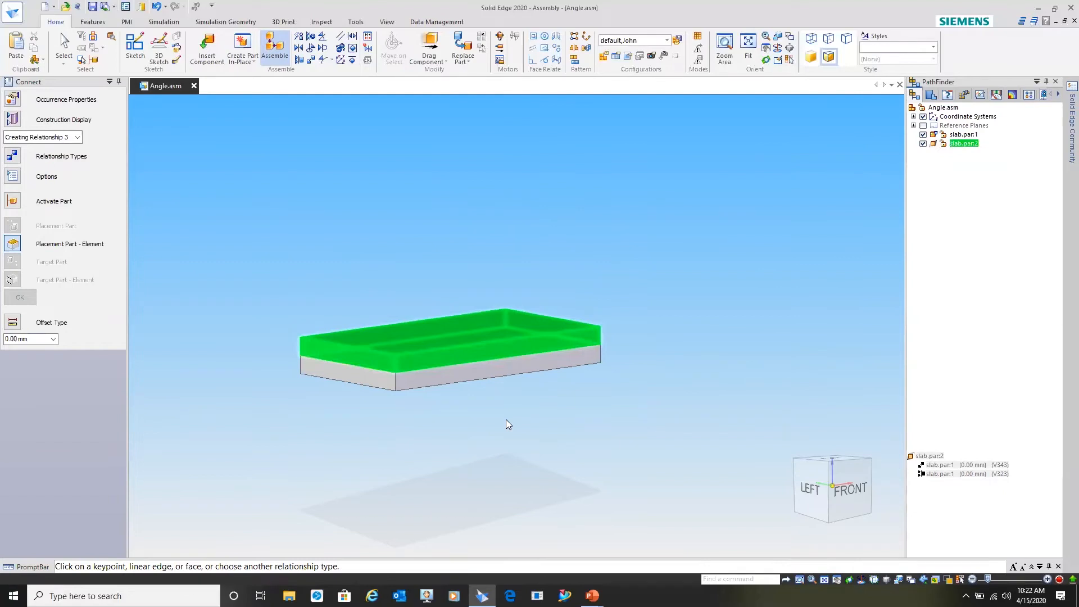
{"action": "scroll", "coordinate": [328, 424], "scroll_direction": "down", "scroll_amount": 1}
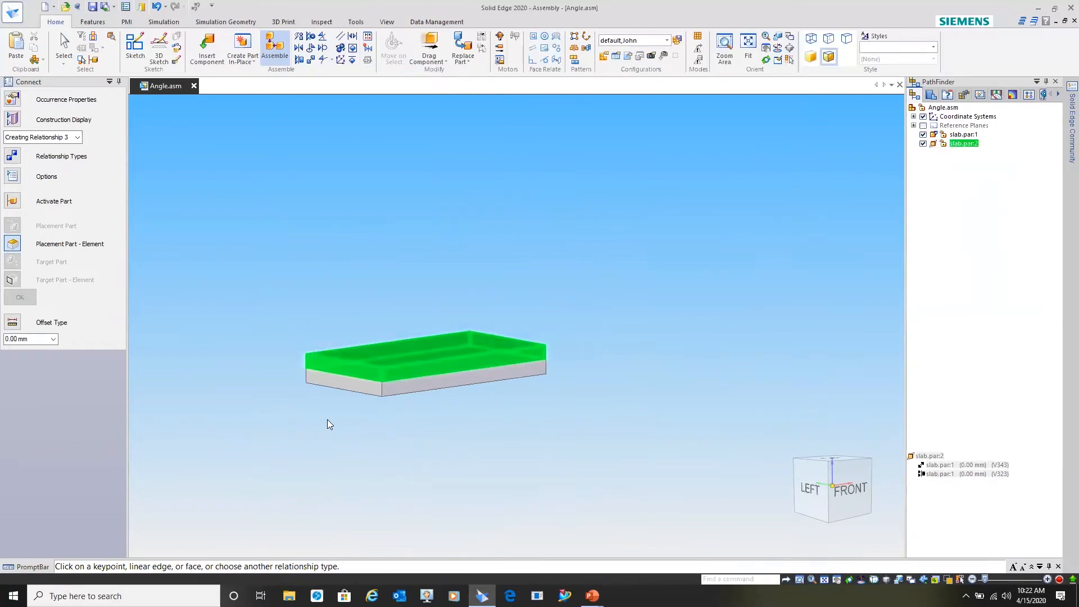
{"action": "left_click", "coordinate": [14, 158]}
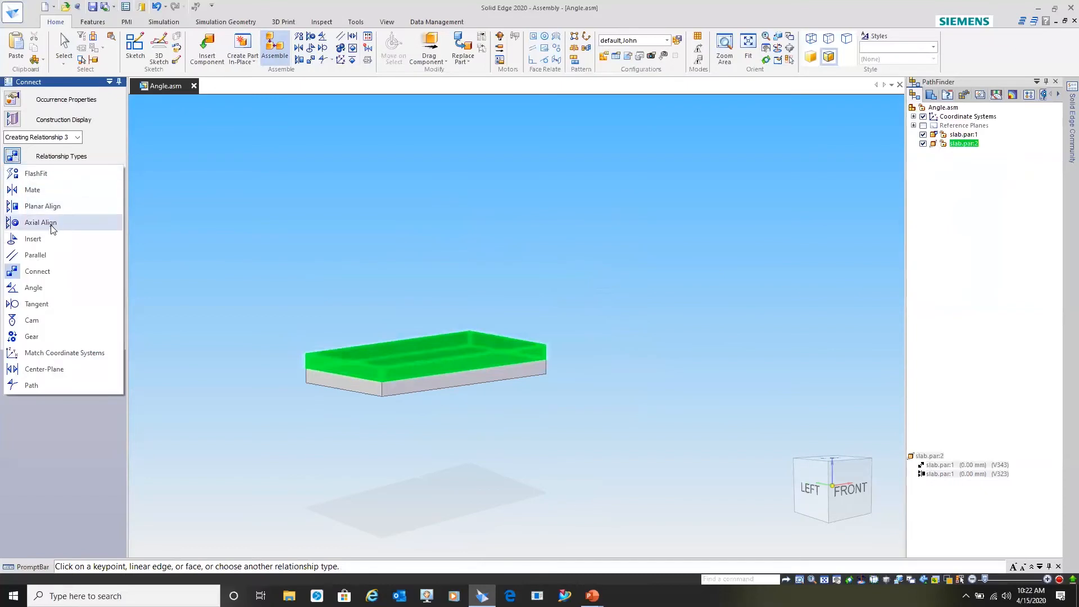
{"action": "left_click", "coordinate": [35, 287]}
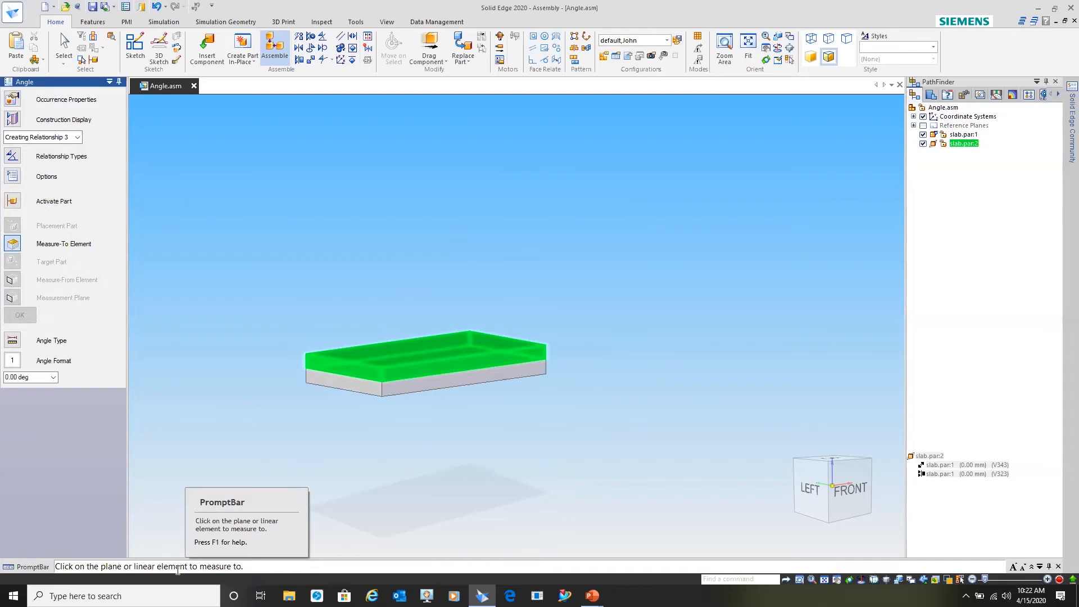
{"action": "left_click", "coordinate": [348, 371]}
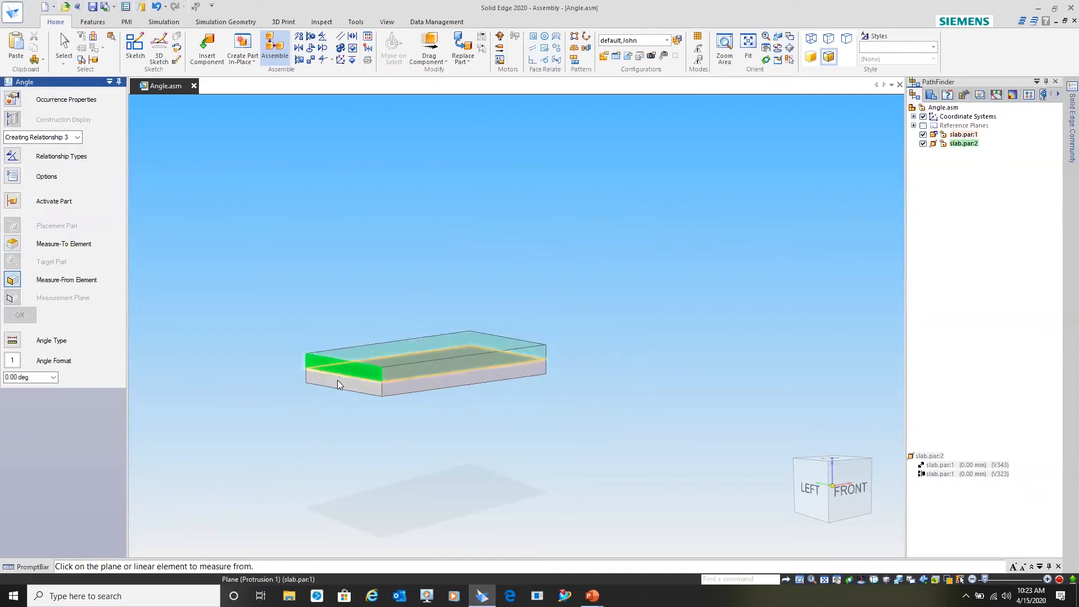
{"action": "left_click", "coordinate": [339, 384]}
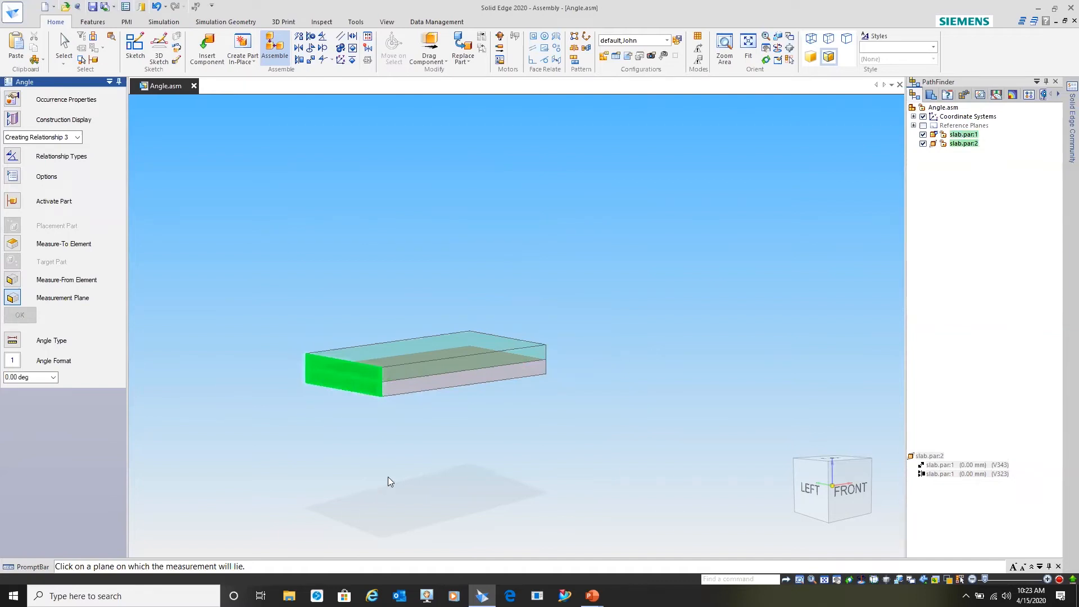
{"action": "left_click", "coordinate": [406, 383]}
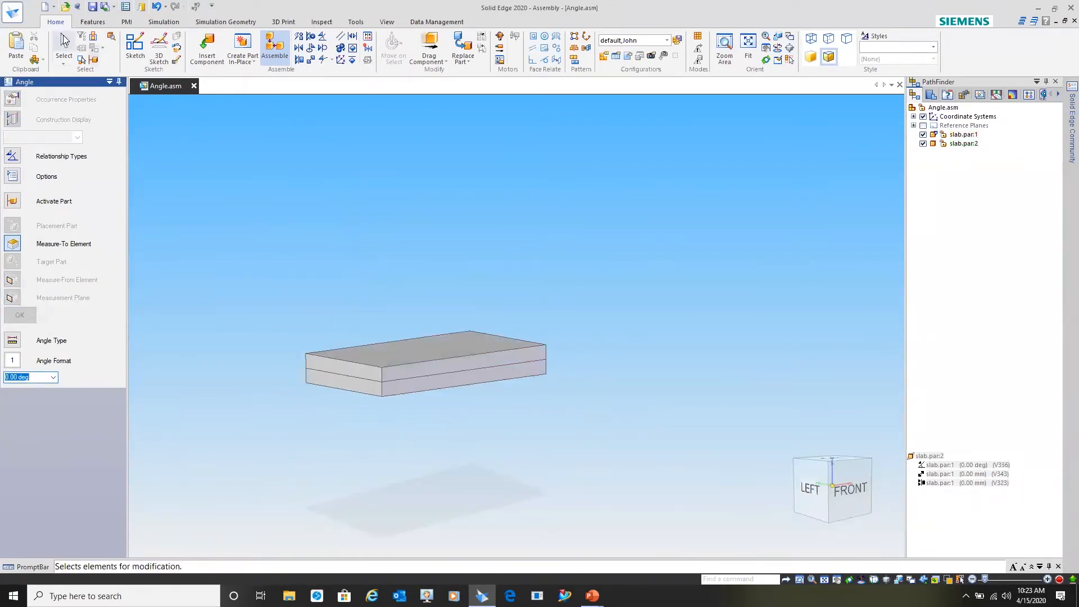
{"action": "left_click", "coordinate": [64, 45]}
Set the angle relationship V356 between the two slabs to 45 degrees.
{"action": "left_click", "coordinate": [450, 351]}
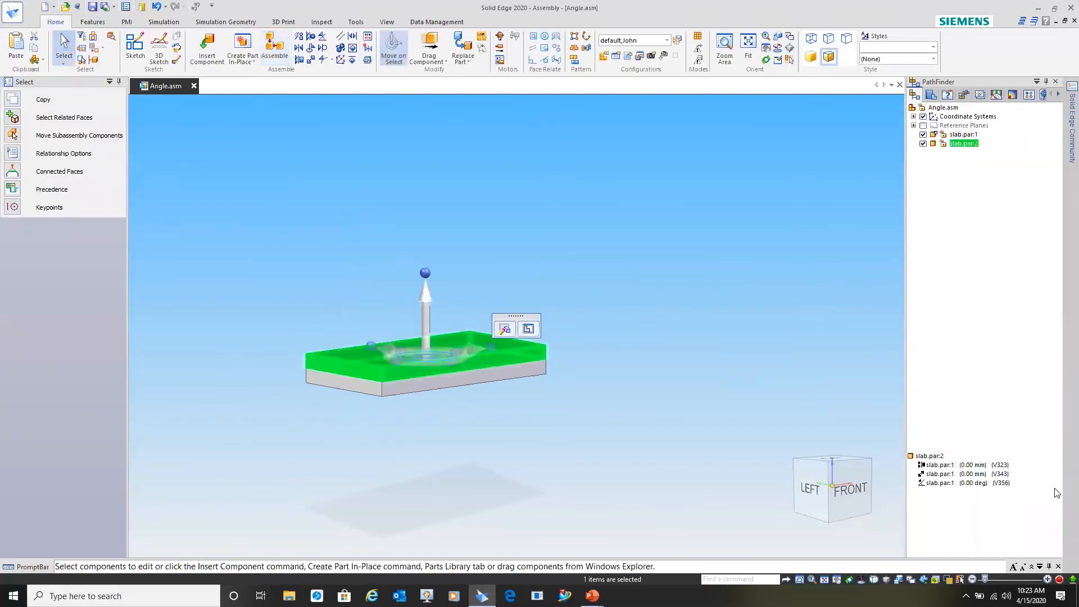
{"action": "left_click", "coordinate": [940, 483]}
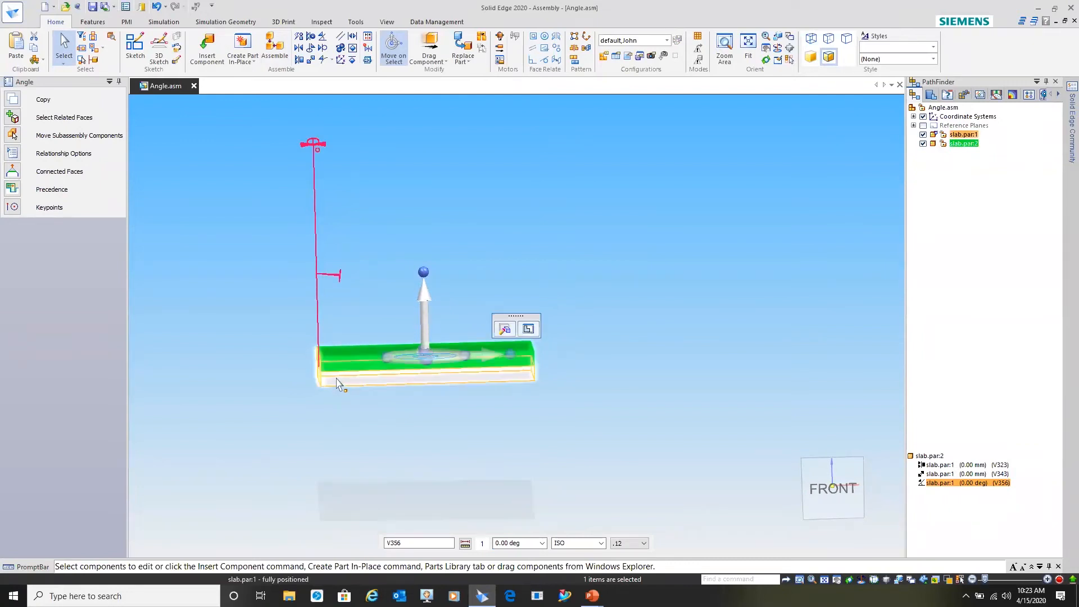
{"action": "middle_click_drag", "start_coordinate": [613, 254], "coordinate": [635, 256]}
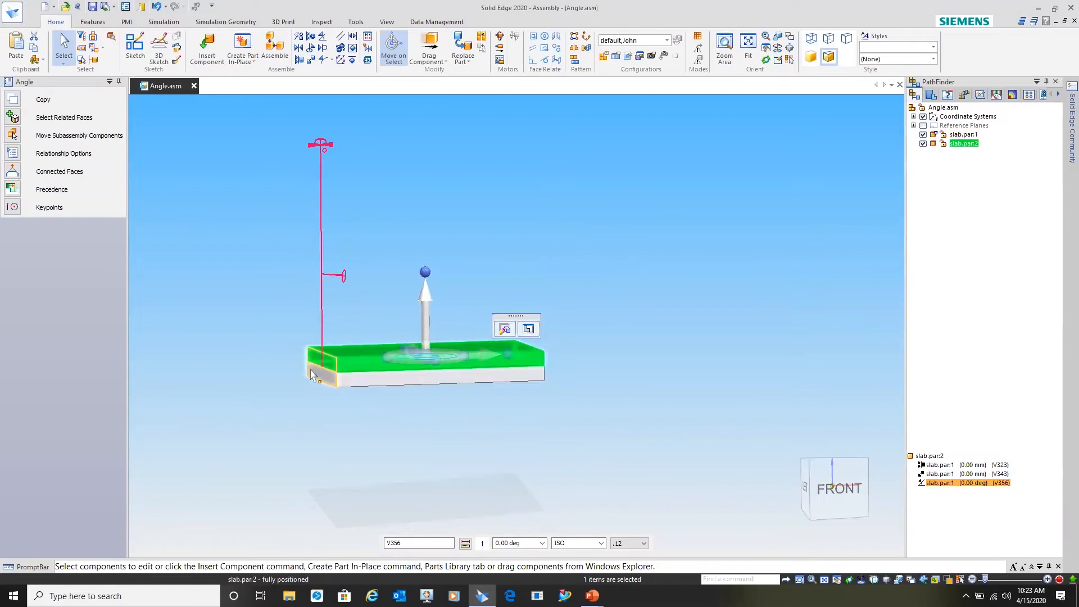
{"action": "left_click", "coordinate": [521, 543]}
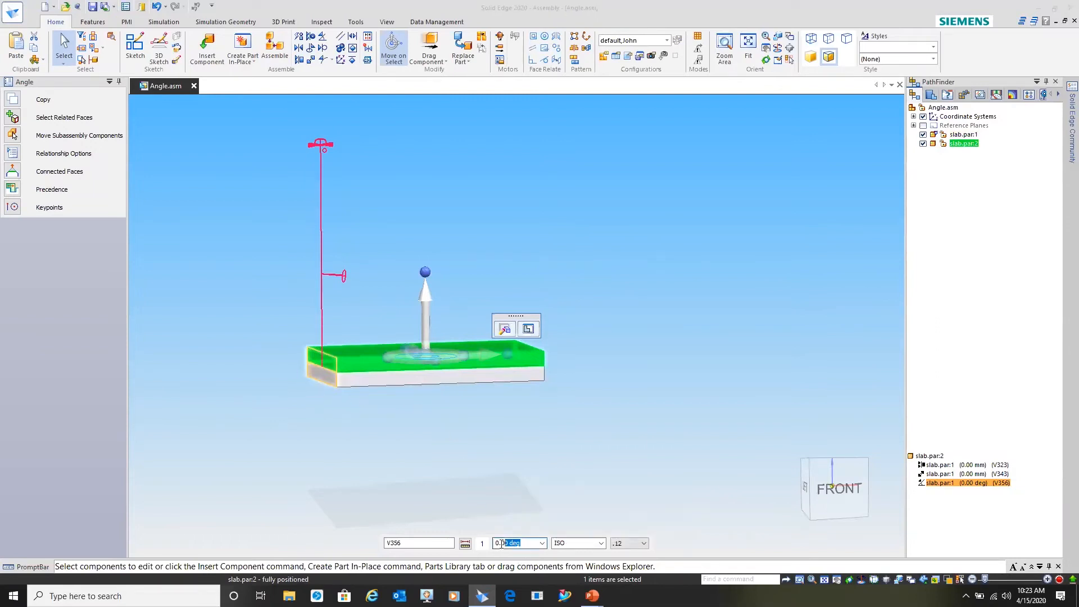
{"action": "type", "text": "45"}
{"action": "key", "text": "Return"}
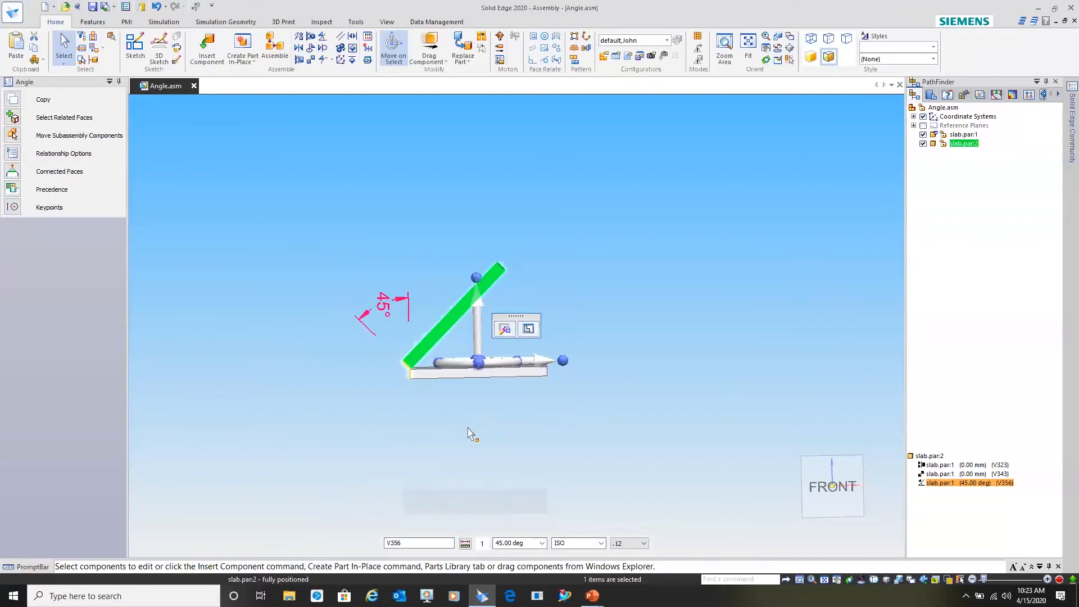
{"action": "middle_click_drag", "start_coordinate": [453, 429], "coordinate": [451, 429]}
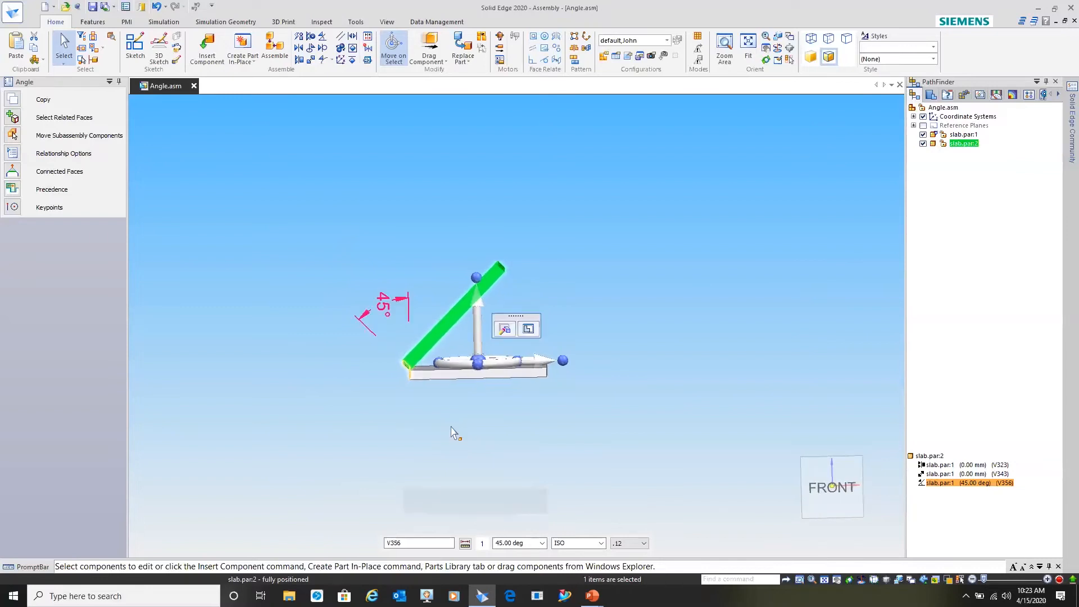
Change the angle format of slab.par:2's V356 angle relationship to Fifth Angle.
{"action": "left_click", "coordinate": [484, 543]}
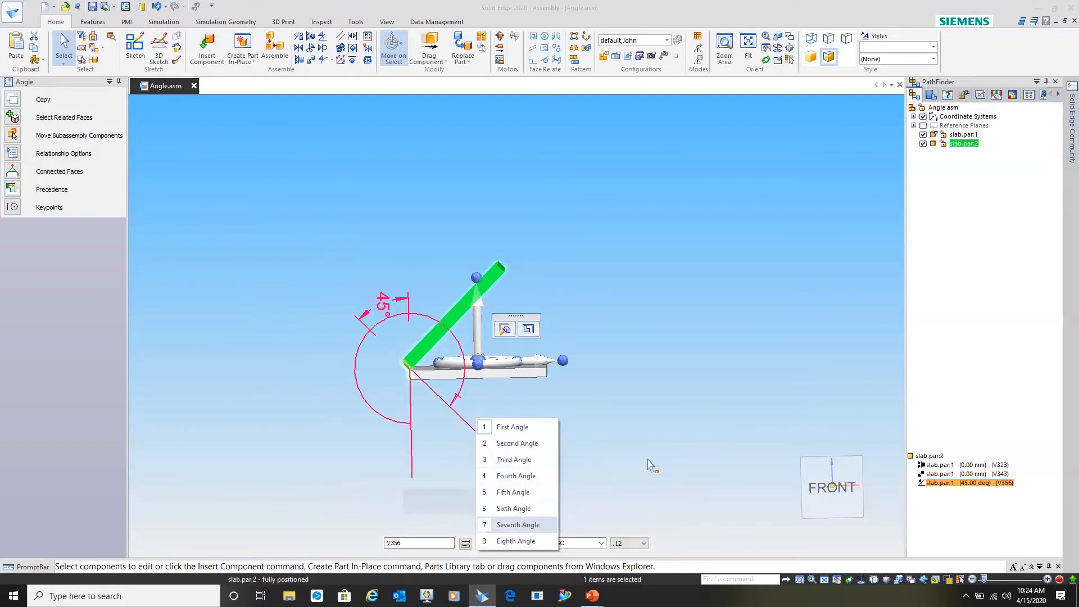
{"action": "left_click", "coordinate": [652, 435]}
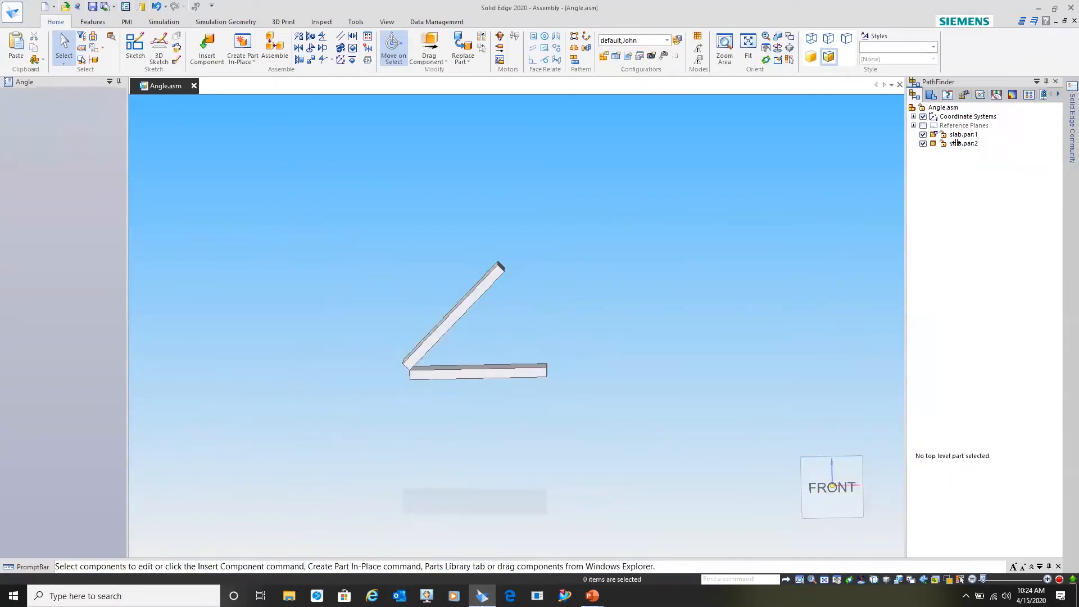
{"action": "left_click", "coordinate": [64, 47]}
{"action": "left_click", "coordinate": [958, 144]}
{"action": "left_click", "coordinate": [944, 484]}
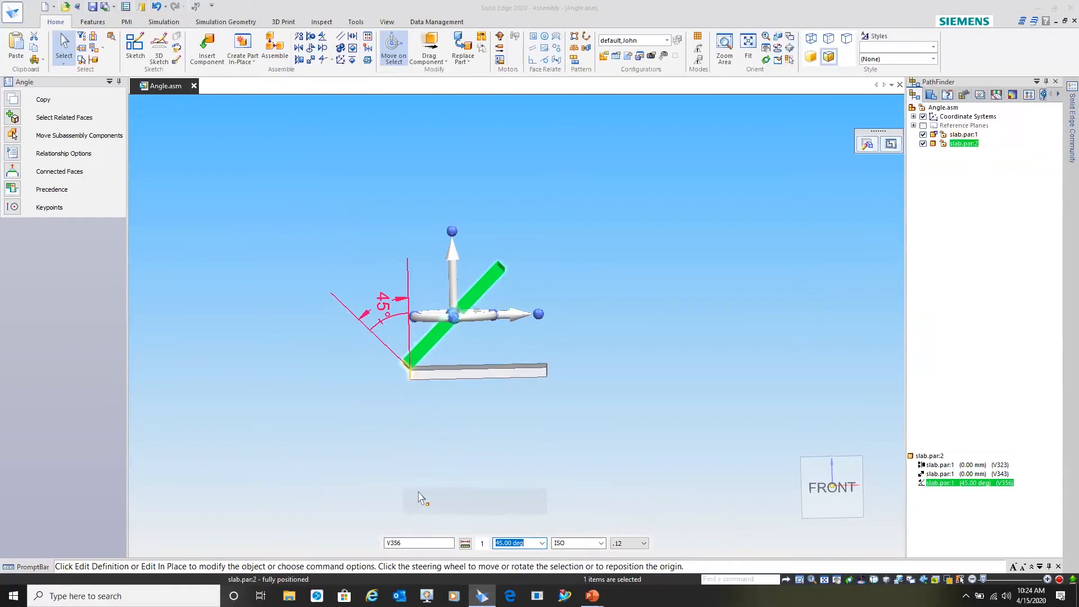
{"action": "left_click", "coordinate": [482, 543]}
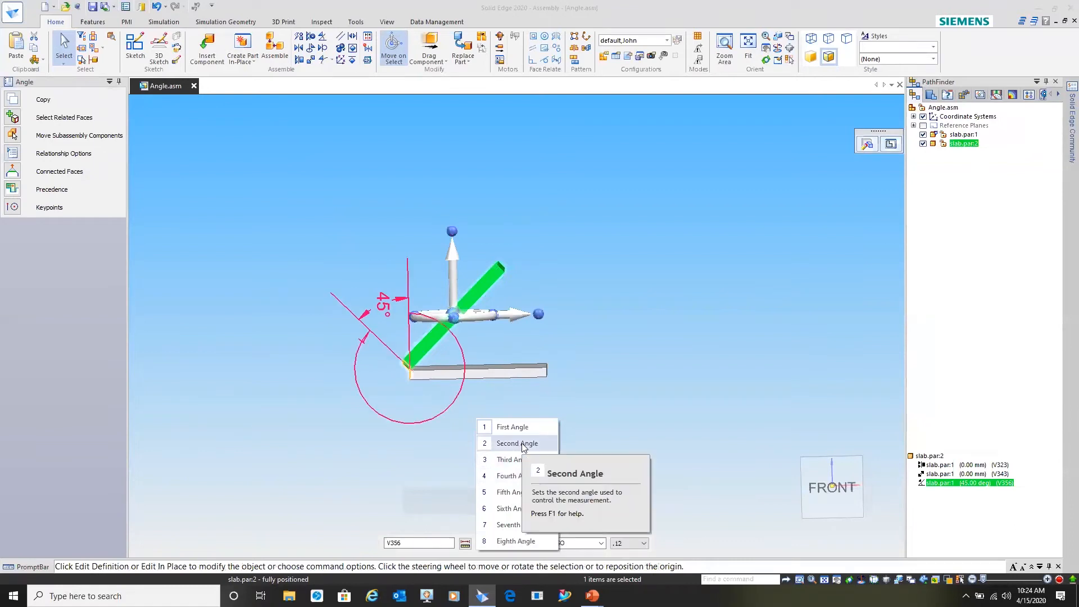
{"action": "left_click", "coordinate": [512, 493]}
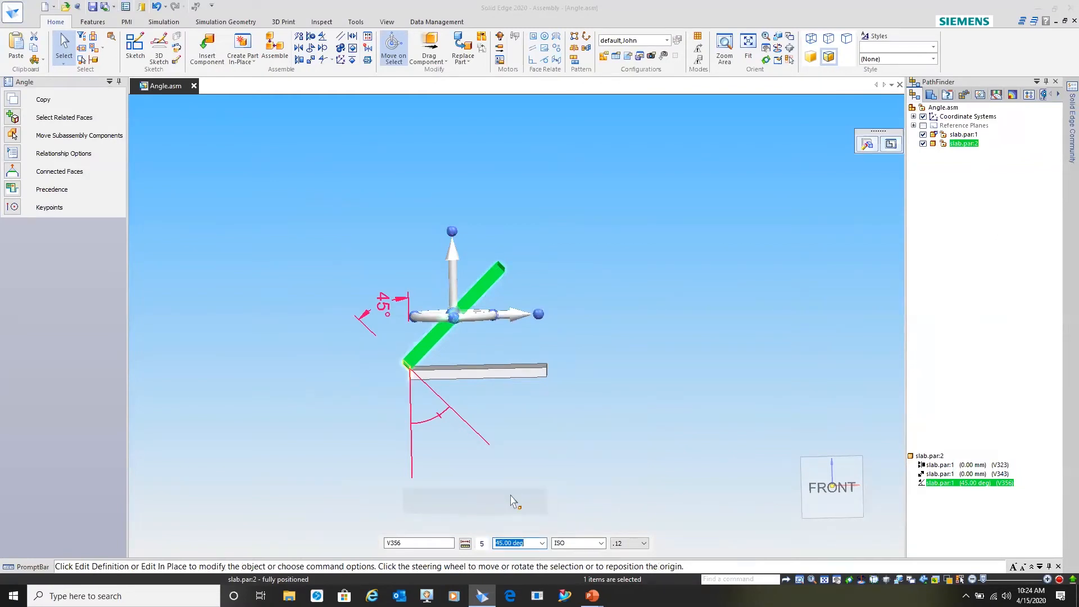
{"action": "key", "text": "Return"}
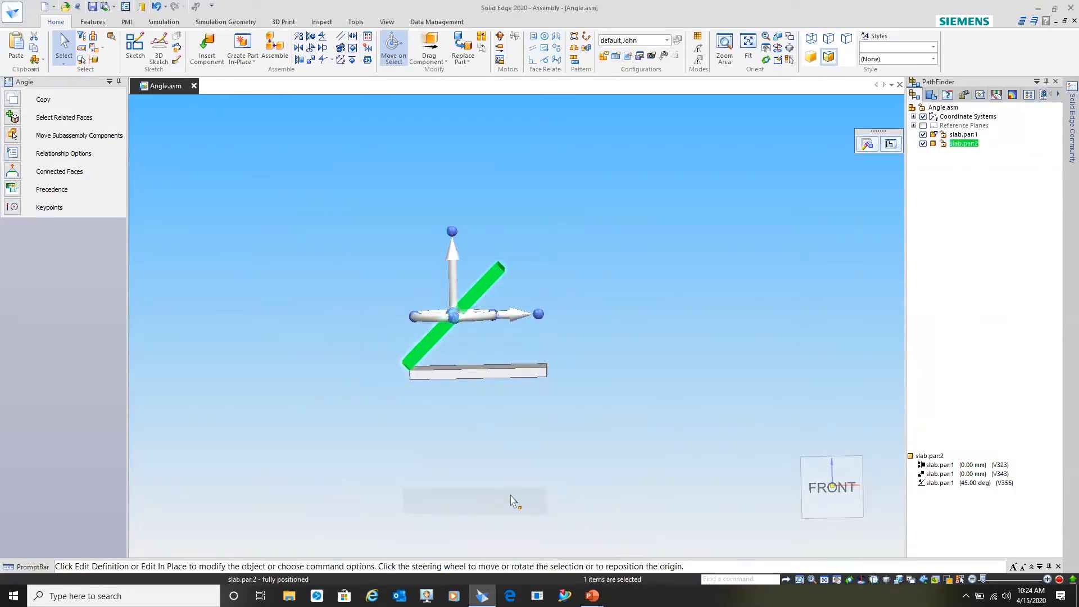
Try 75 degrees for the V356 angle relationship, return it to 45 degrees, and clear the selection.
{"action": "left_click", "coordinate": [962, 487]}
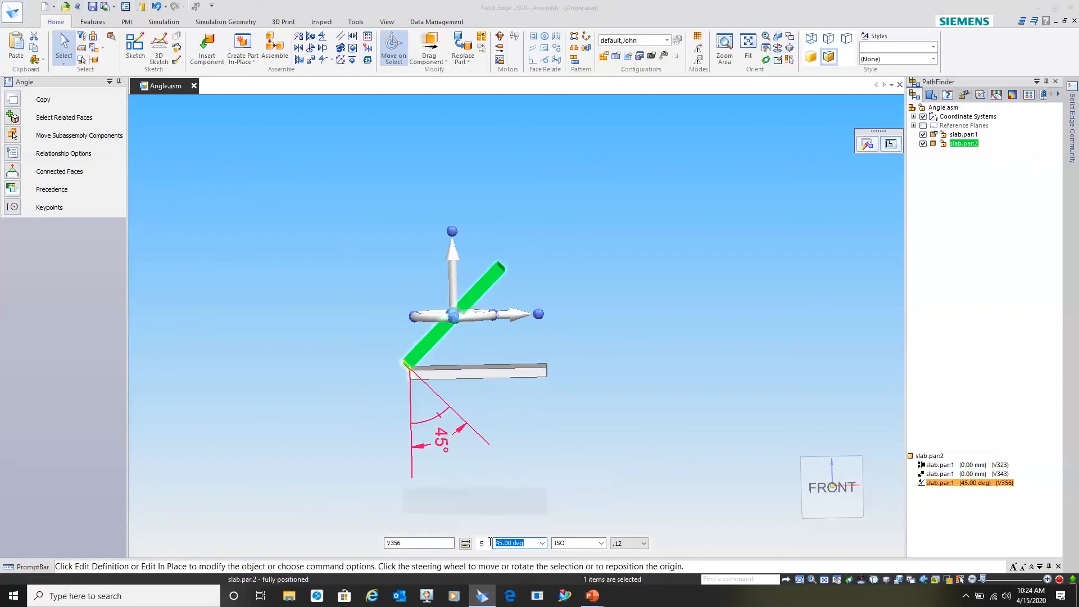
{"action": "type", "text": "75"}
{"action": "key", "text": "Return"}
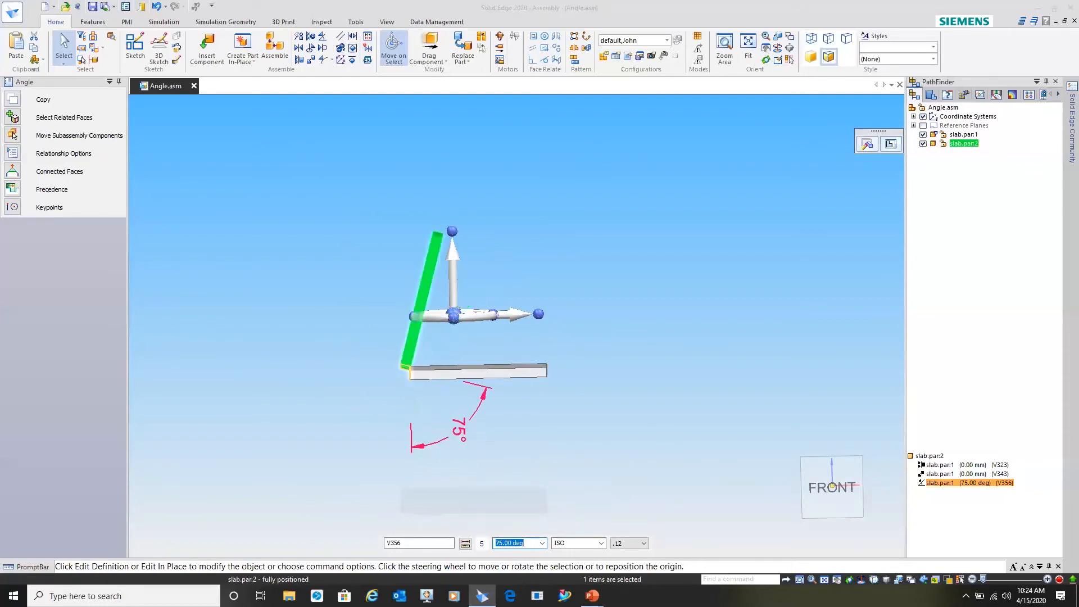
{"action": "type", "text": "45"}
{"action": "key", "text": "Return"}
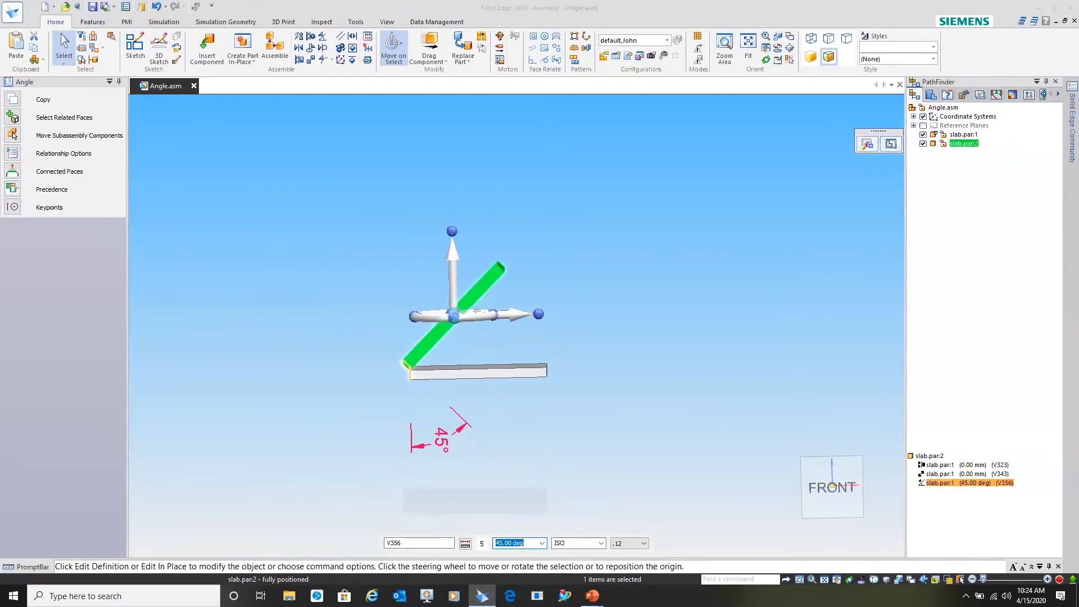
{"action": "left_click", "coordinate": [643, 365]}
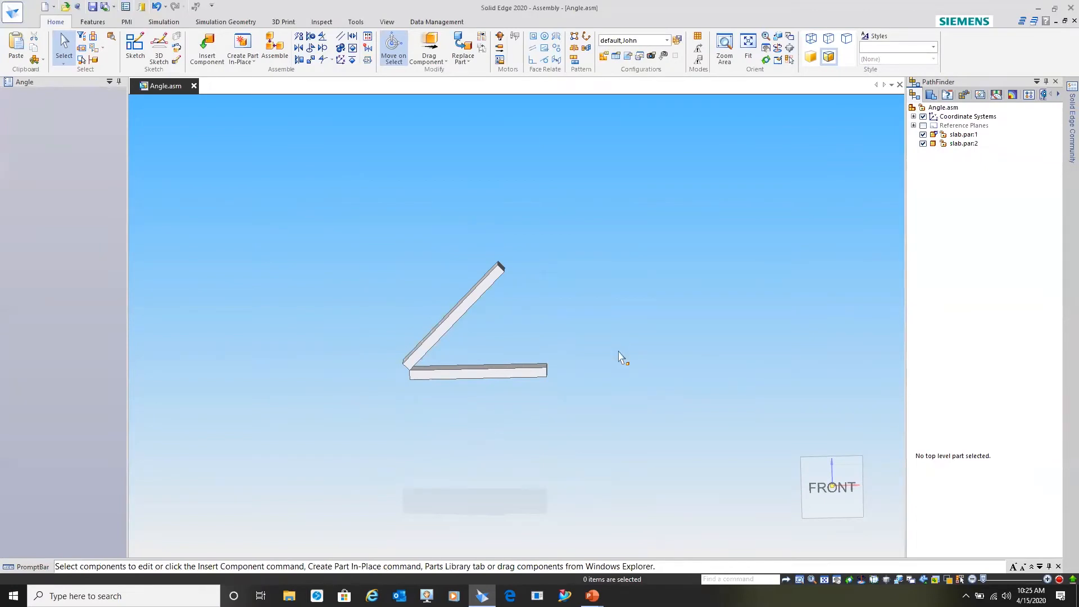
{"action": "mouse_move", "coordinate": [612, 371]}
{"action": "middle_mouse_down"}
{"action": "mouse_move", "coordinate": [607, 224]}
{"action": "mouse_move", "coordinate": [599, 372]}
{"action": "middle_mouse_up"}
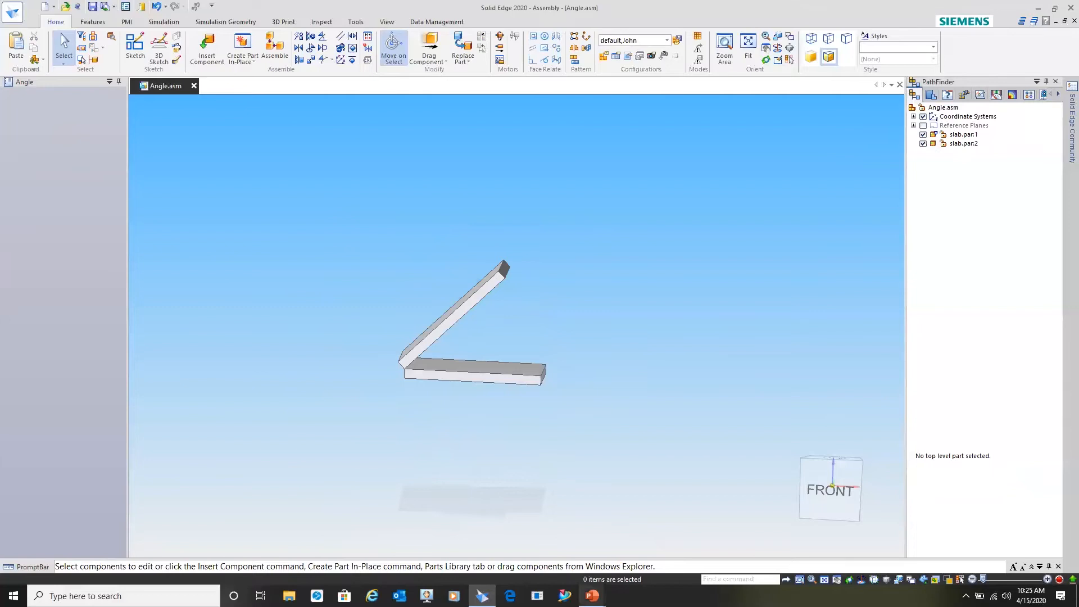
Close Angle.asm without saving the changes or the default display configuration.
{"action": "mouse_move", "coordinate": [592, 595]}
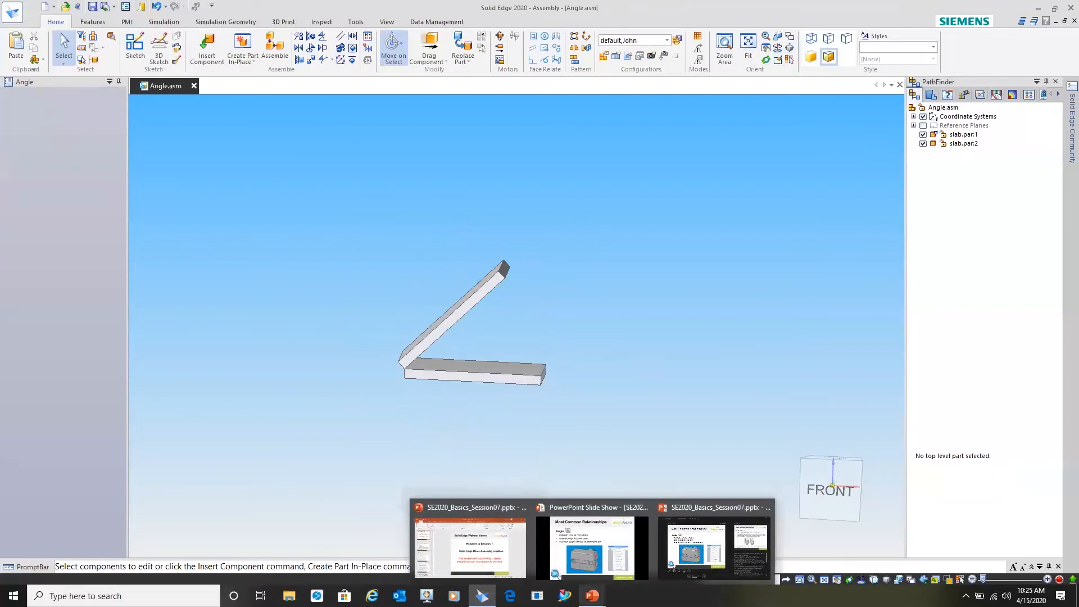
{"action": "left_click", "coordinate": [194, 85]}
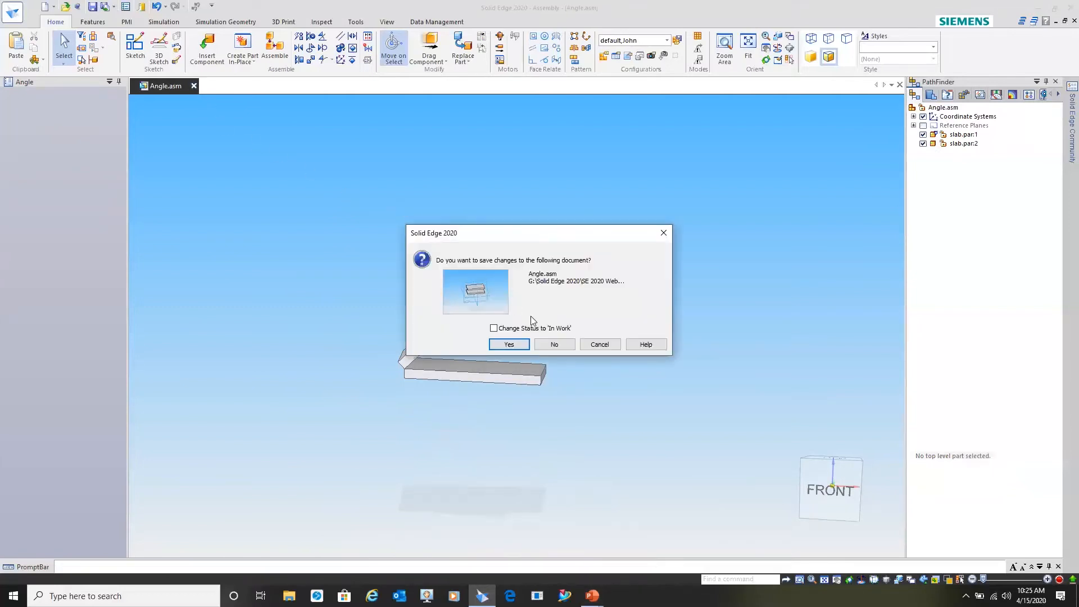
{"action": "left_click", "coordinate": [555, 344]}
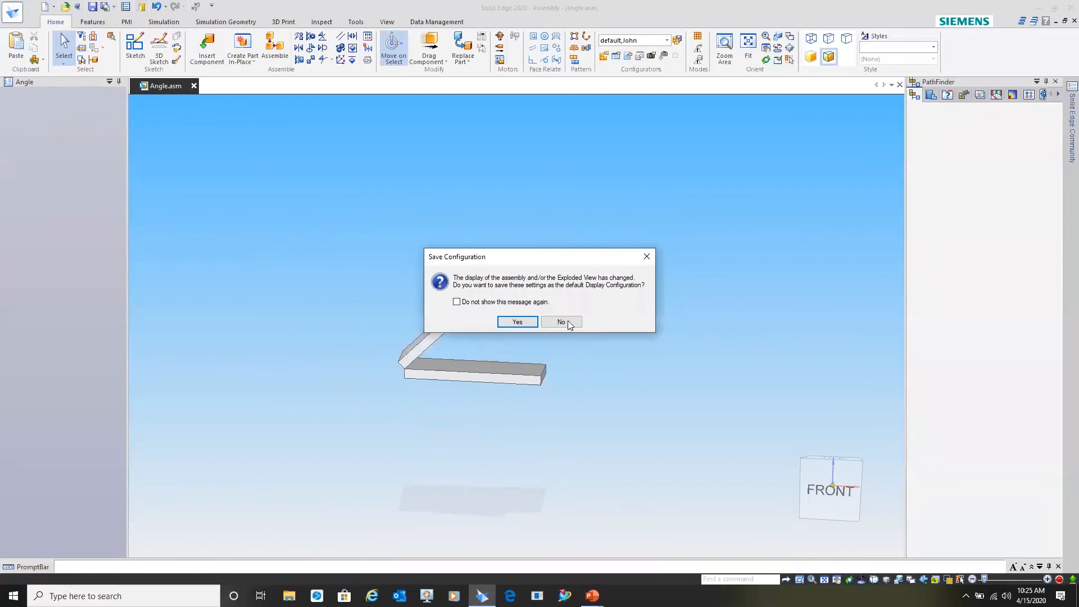
{"action": "left_click", "coordinate": [567, 321]}
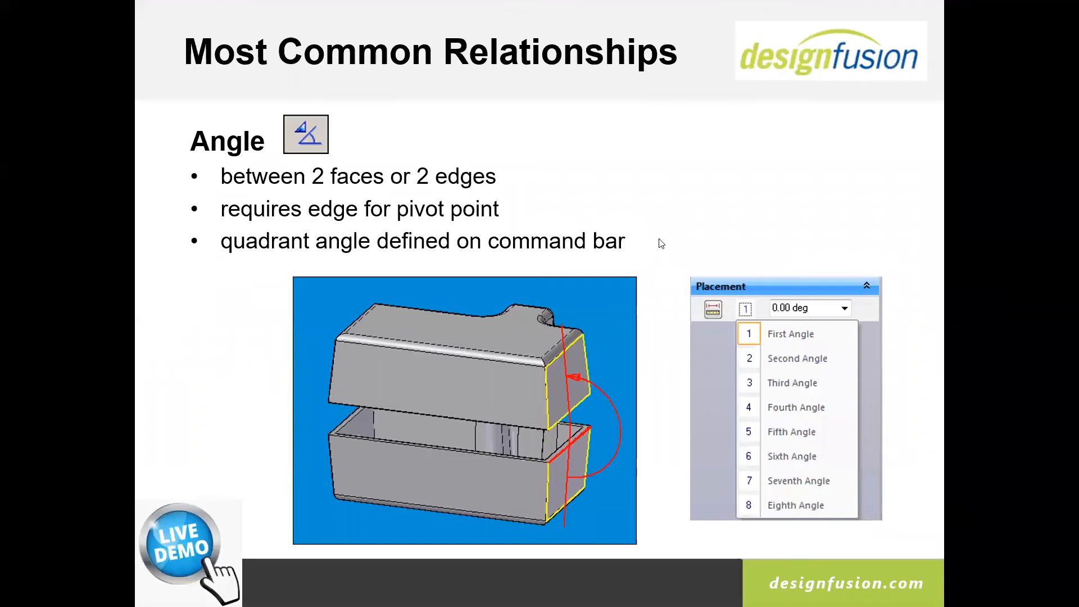
{"action": "left_click", "coordinate": [659, 239]}
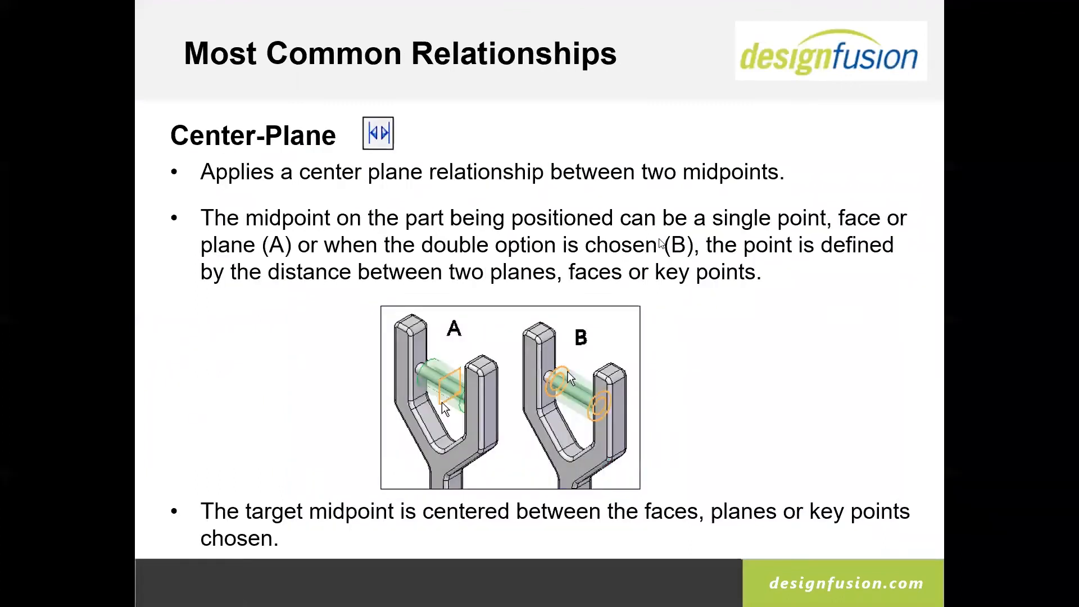
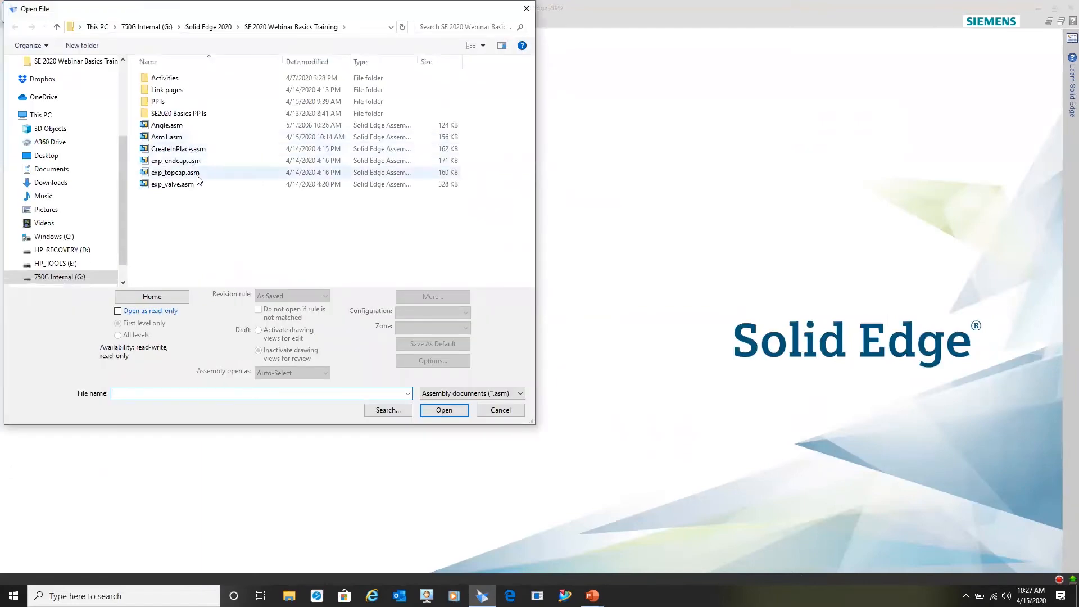
Open CreateInPlace.asm and set the mate offset between Splate-10.par:2 and chead.par:1 to 10 mm.
{"action": "left_click", "coordinate": [184, 149]}
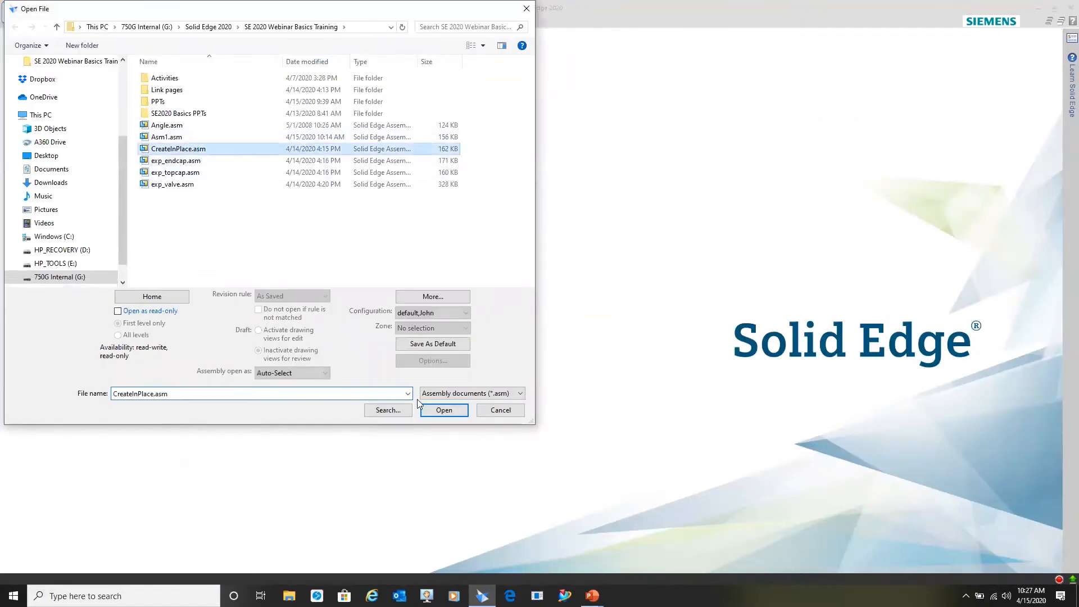
{"action": "left_click", "coordinate": [444, 410]}
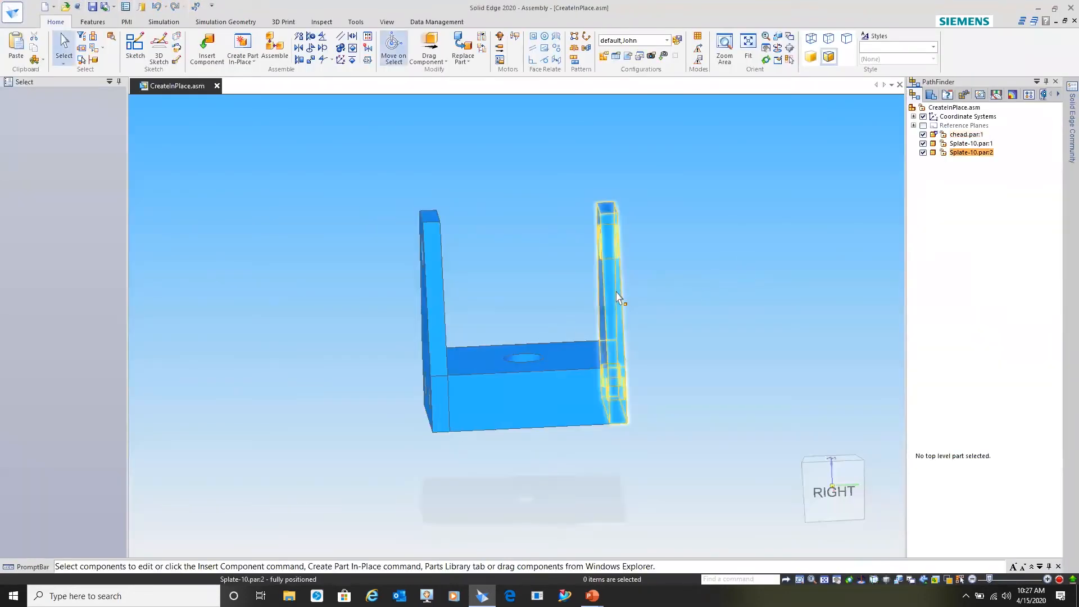
{"action": "left_click", "coordinate": [617, 298]}
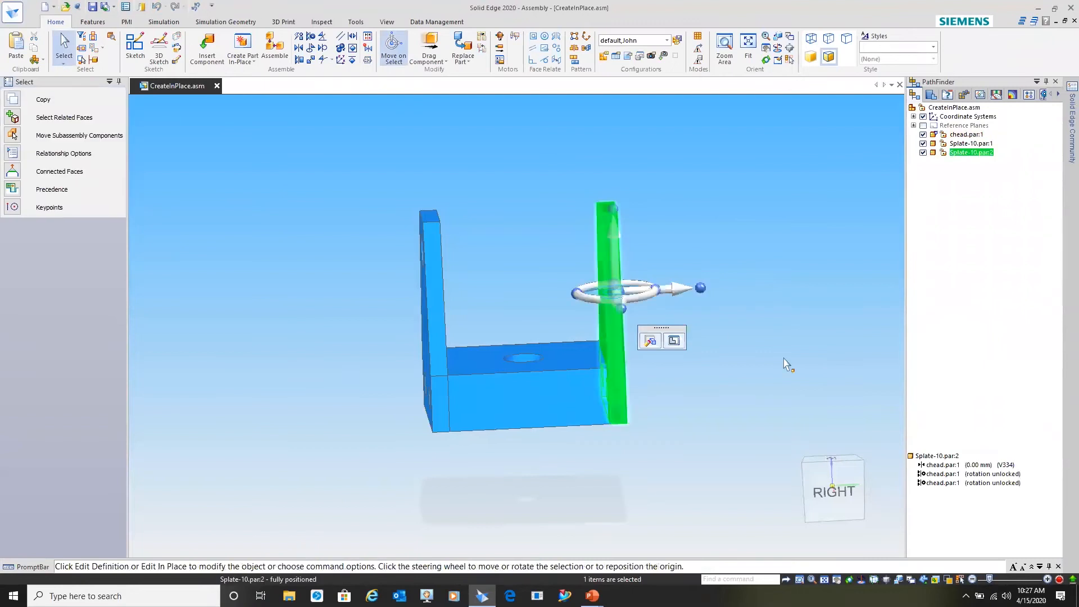
{"action": "left_click", "coordinate": [944, 465]}
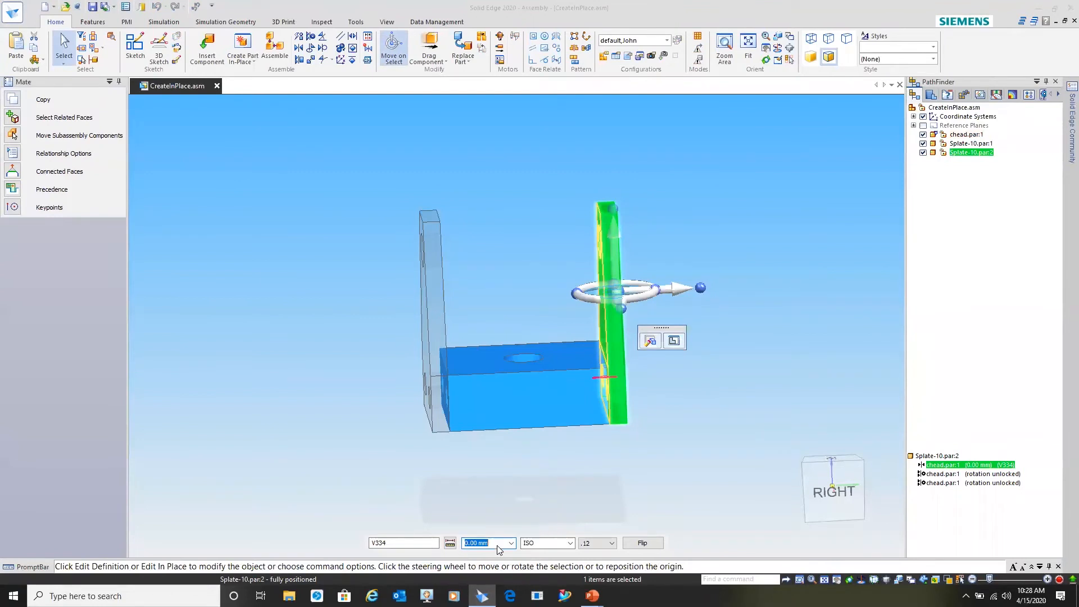
{"action": "type", "text": "10"}
{"action": "key", "text": "Return"}
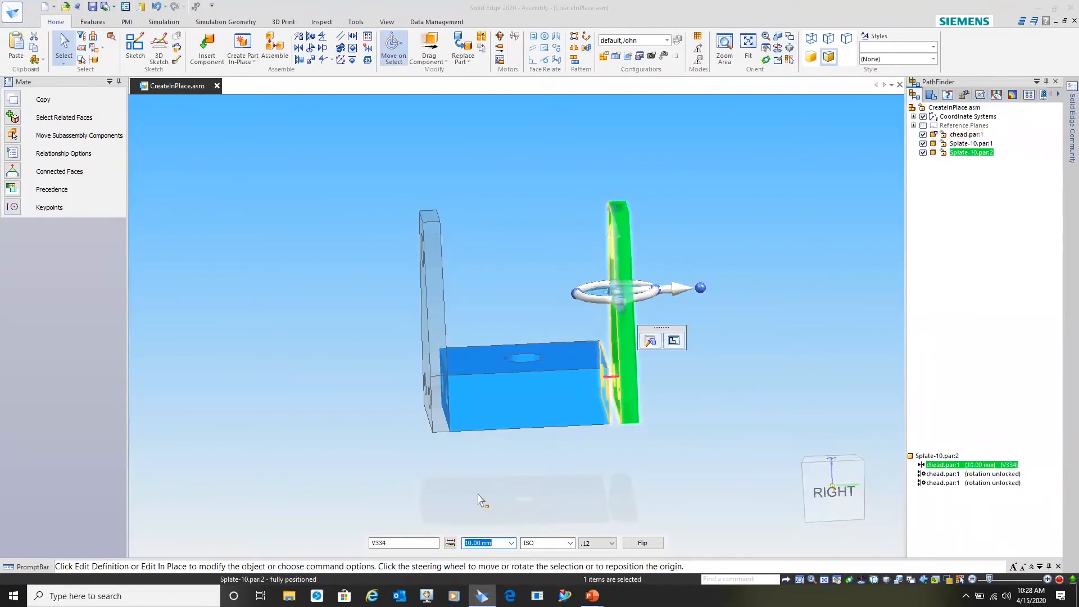
{"action": "left_click", "coordinate": [689, 453]}
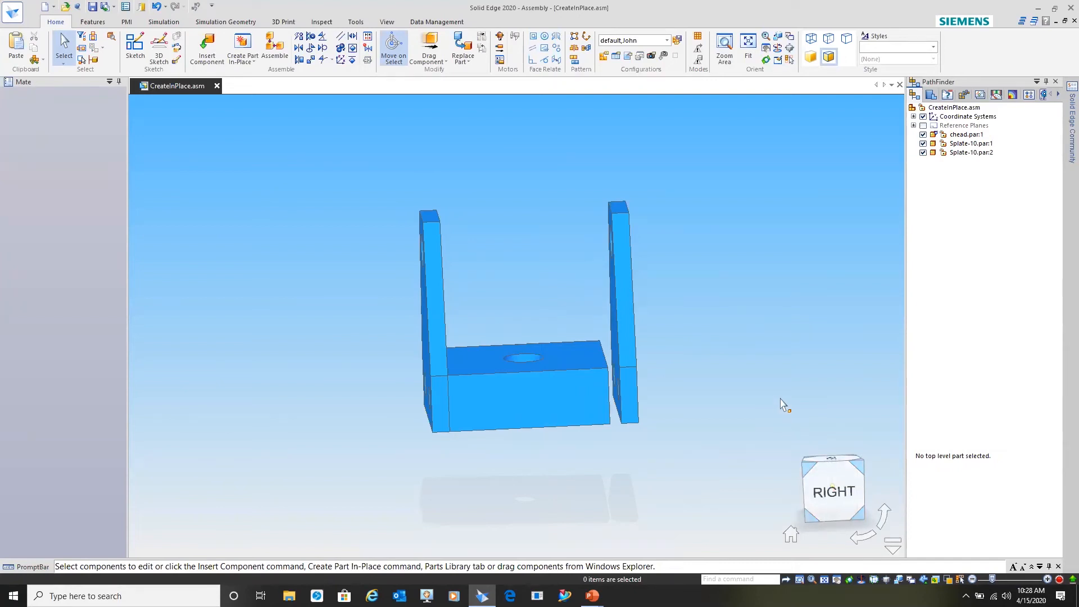
Start editing the placement relationships of Splate-10.par:2, and close CreateInPlace.asm without saving the changes.
{"action": "left_click", "coordinate": [625, 294]}
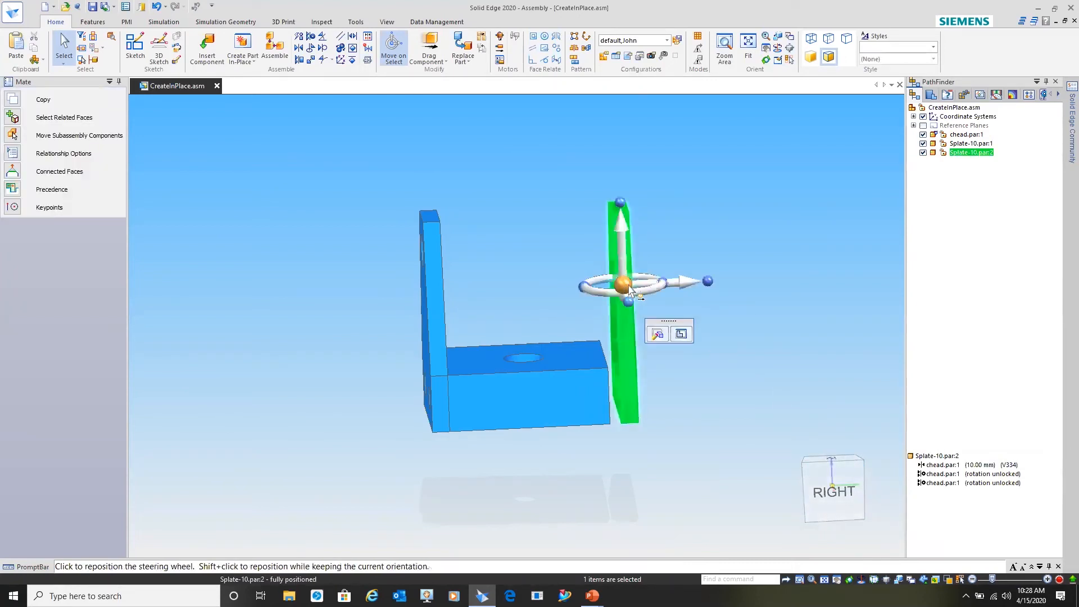
{"action": "left_click", "coordinate": [662, 335]}
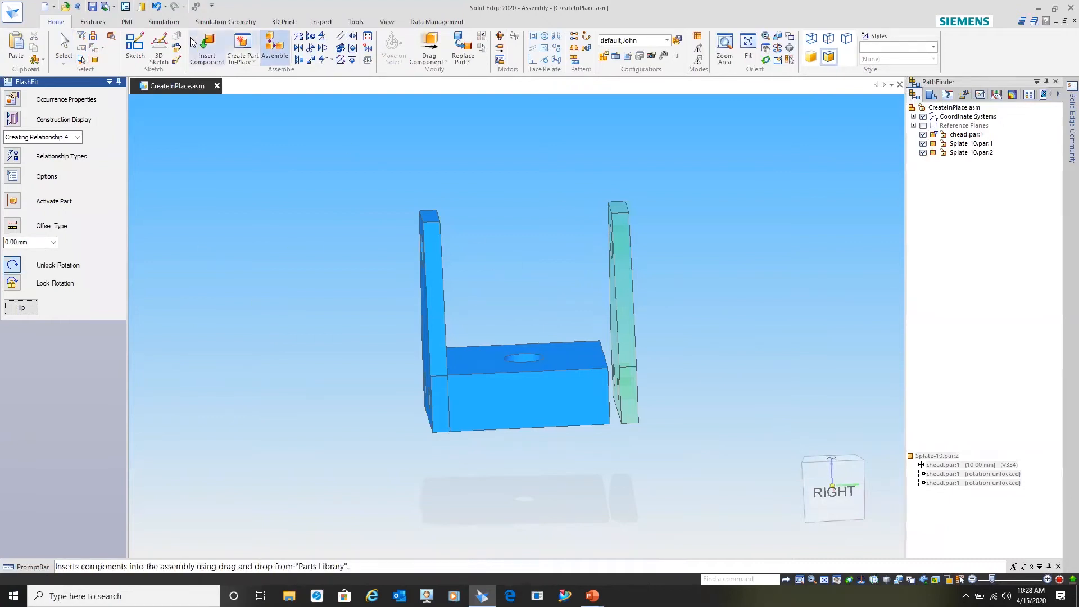
{"action": "left_click", "coordinate": [217, 86]}
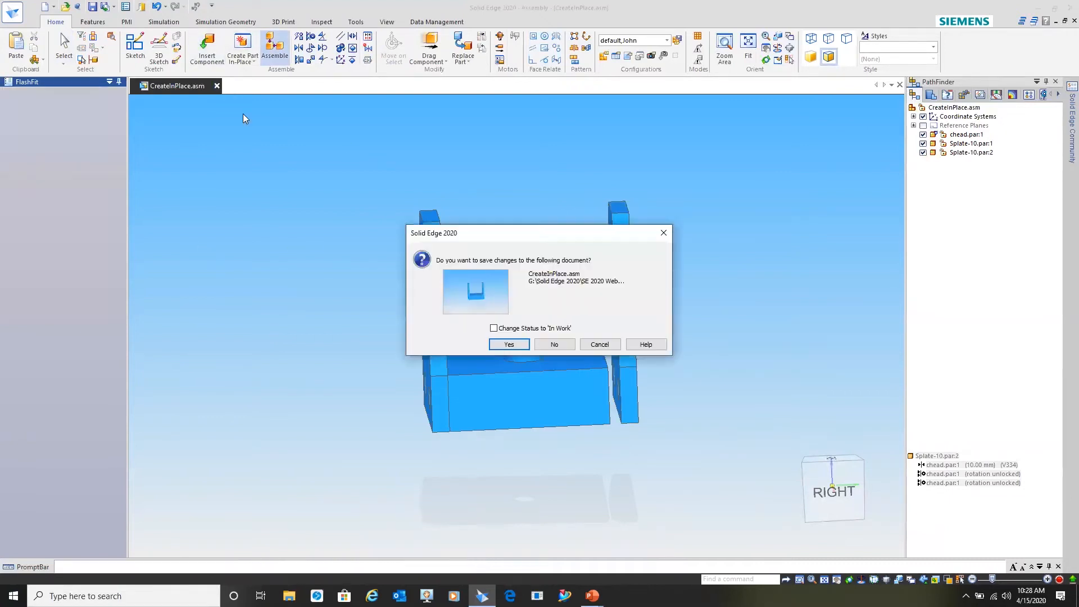
{"action": "left_click", "coordinate": [560, 345]}
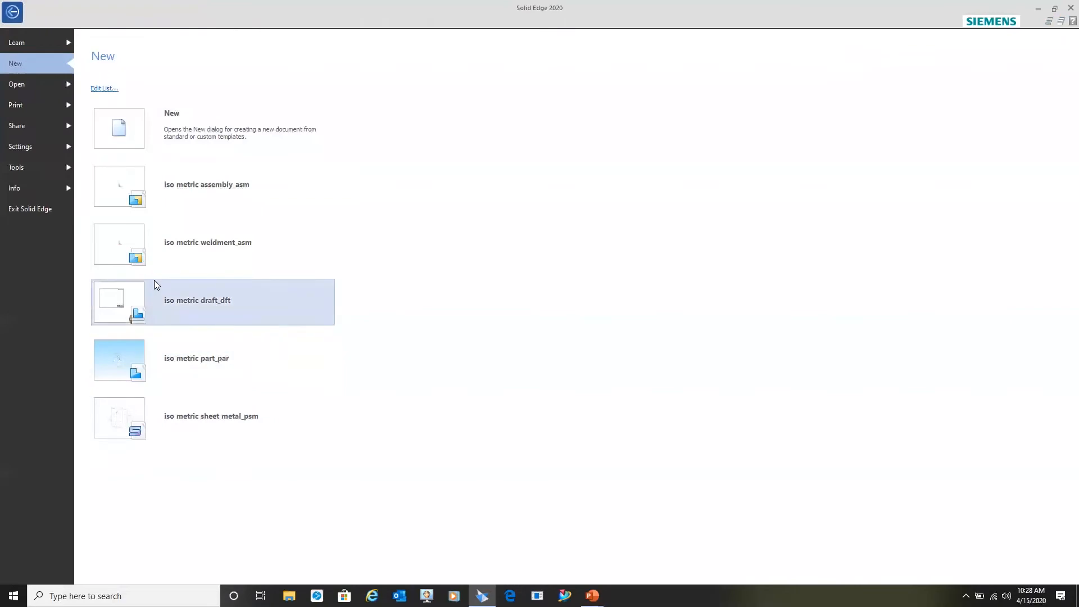
Create a new ISO metric assembly and place Block.par from the parts library as the first component.
{"action": "left_click", "coordinate": [129, 184]}
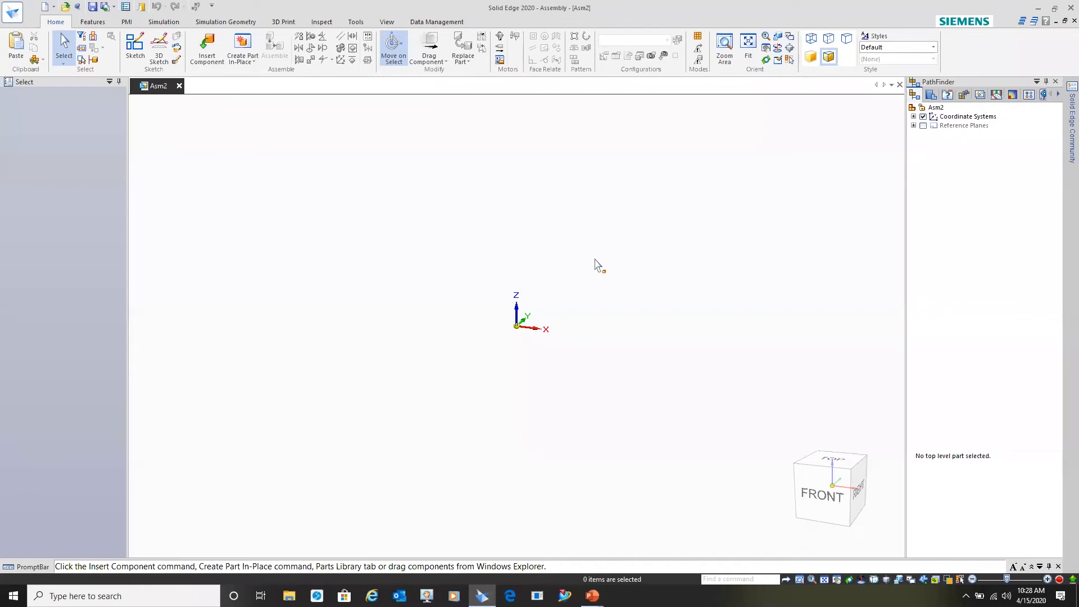
{"action": "left_click", "coordinate": [932, 95]}
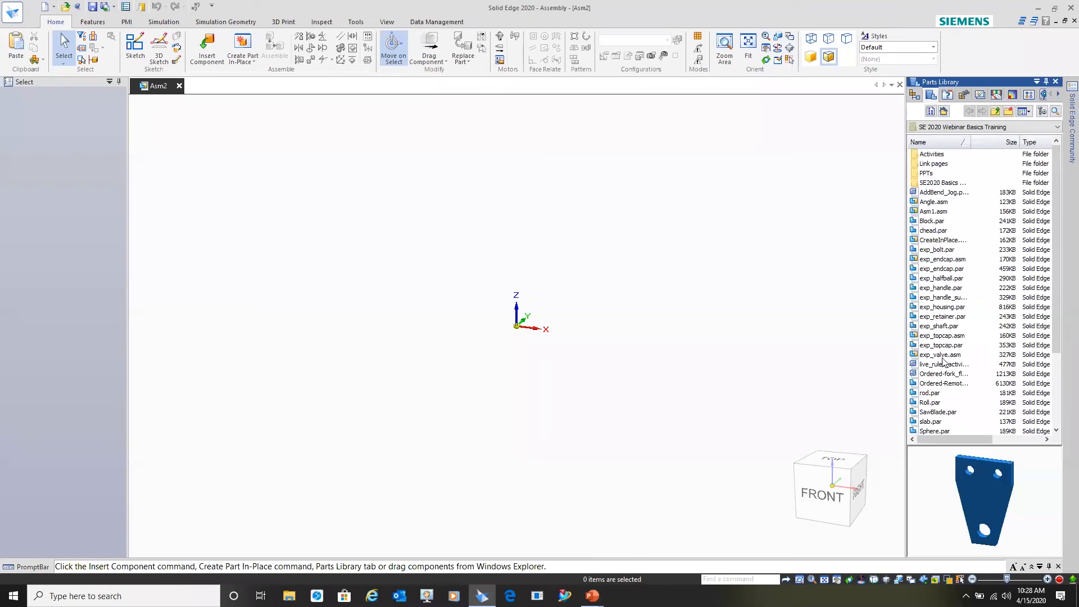
{"action": "scroll", "coordinate": [954, 328], "scroll_direction": "down", "scroll_amount": 3}
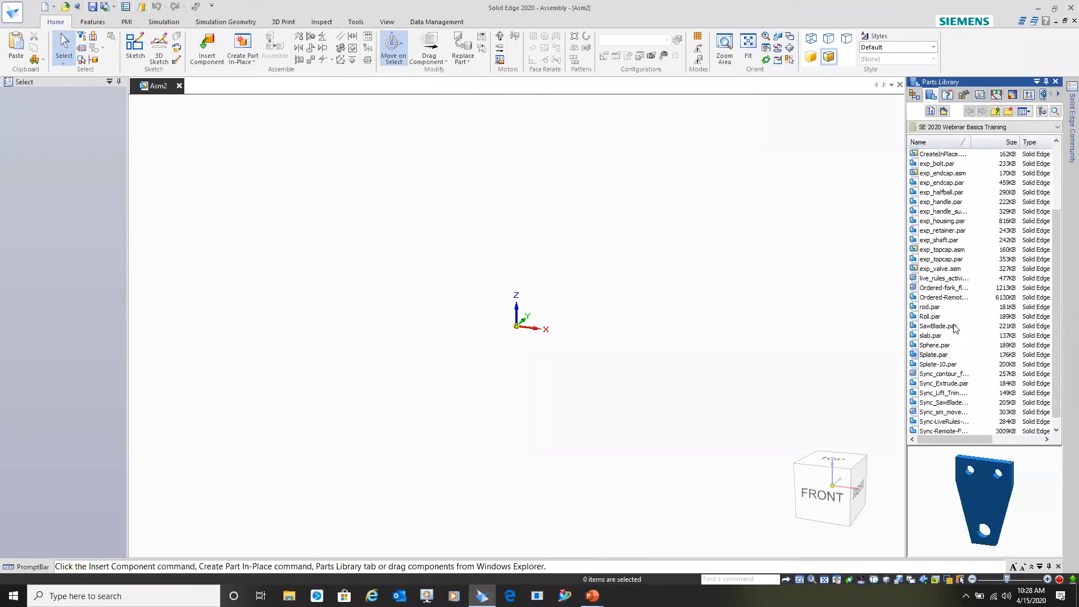
{"action": "scroll", "coordinate": [954, 329], "scroll_direction": "up", "scroll_amount": 2}
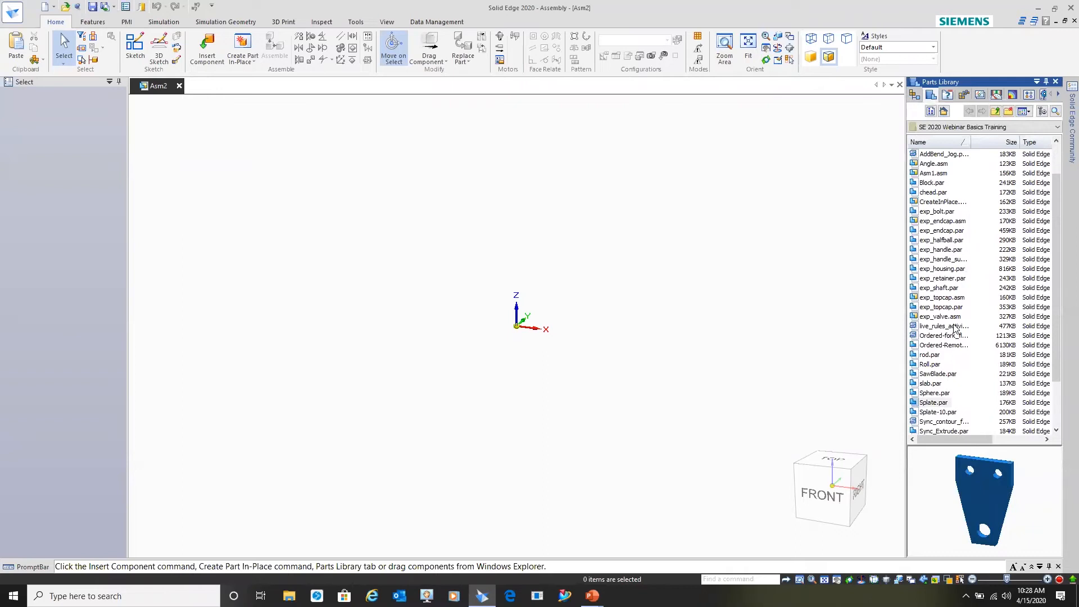
{"action": "scroll", "coordinate": [953, 329], "scroll_direction": "up", "scroll_amount": 1}
{"action": "left_click", "coordinate": [934, 212]}
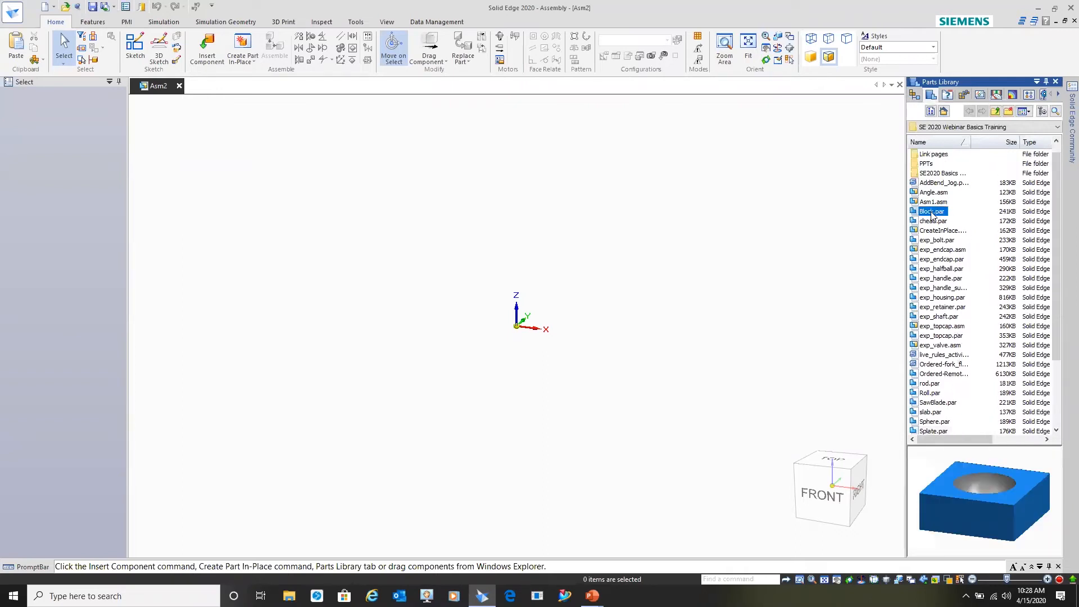
{"action": "left_click_drag", "start_coordinate": [933, 212], "coordinate": [723, 292]}
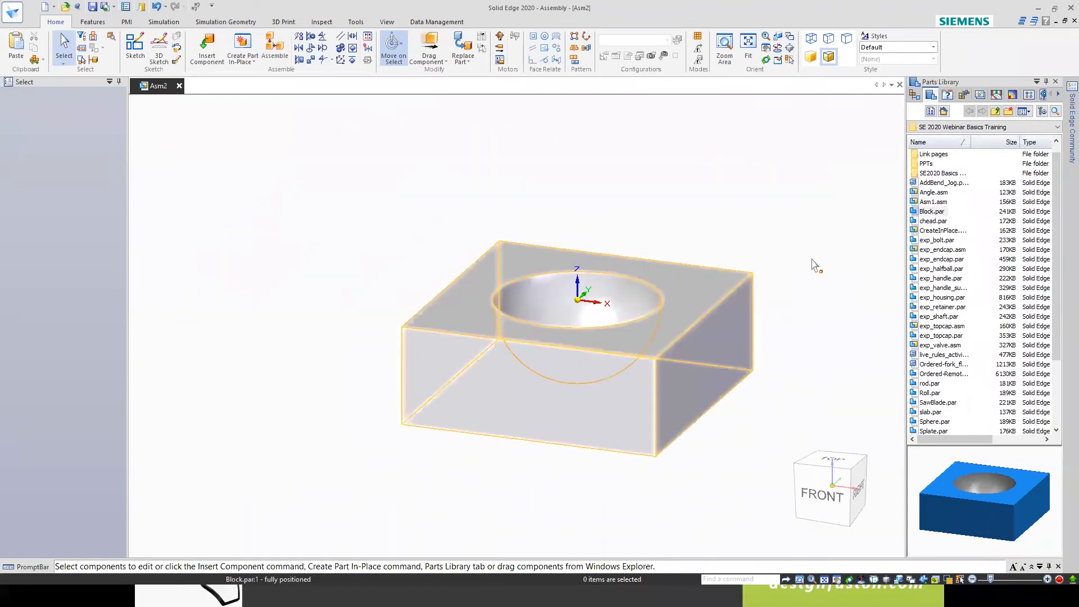
Add Sphere.par from the parts library above the block and display the sphere's reference planes.
{"action": "scroll", "coordinate": [958, 365], "scroll_direction": "down", "scroll_amount": 3}
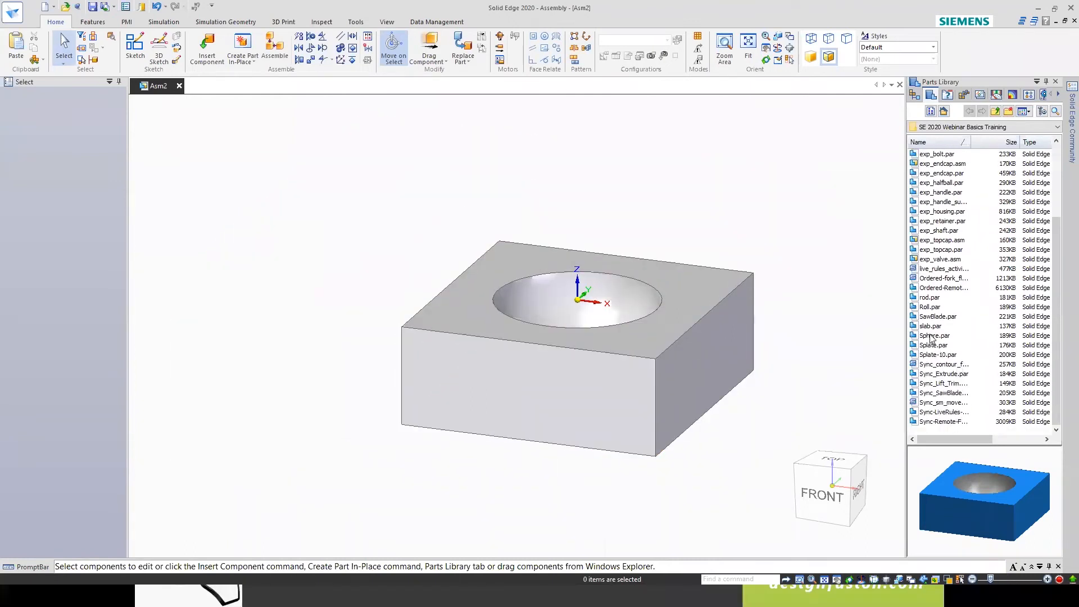
{"action": "left_click_drag", "start_coordinate": [931, 338], "coordinate": [728, 169]}
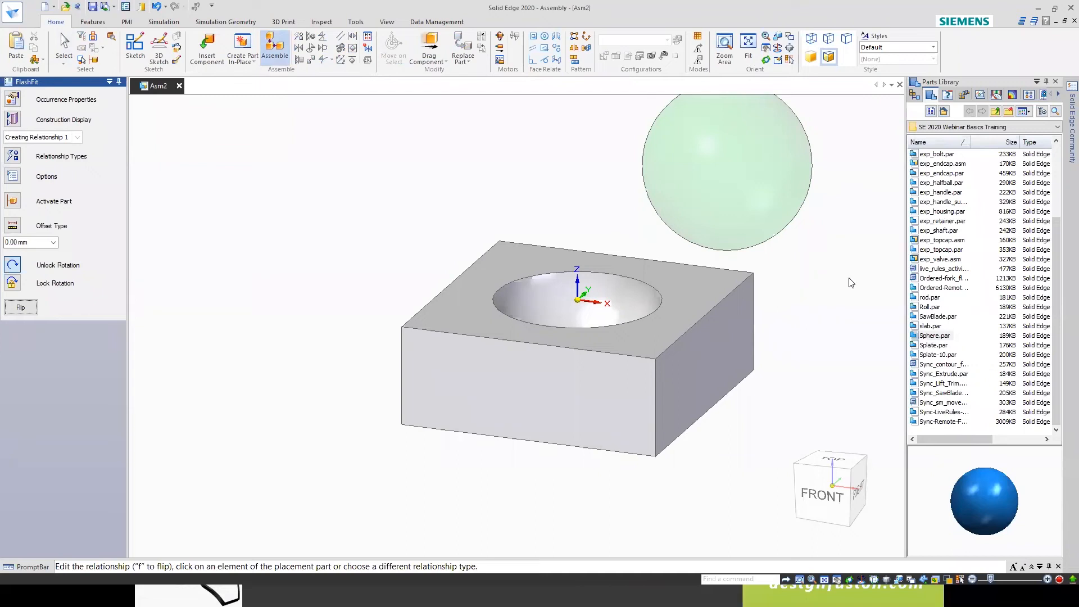
{"action": "middle_click_drag", "start_coordinate": [848, 262], "coordinate": [784, 326], "text": "shift"}
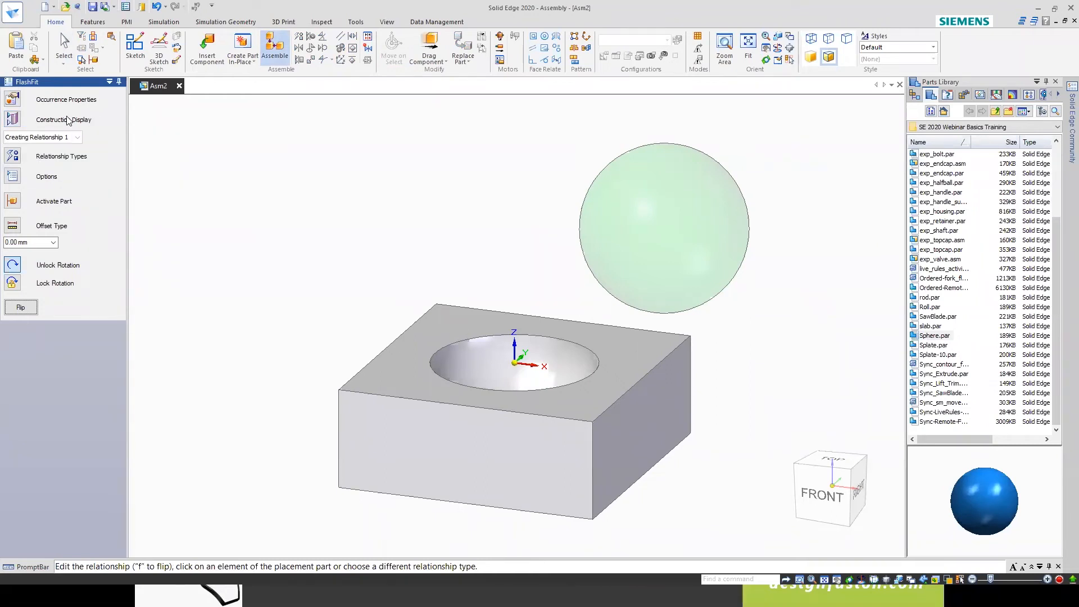
{"action": "left_click", "coordinate": [12, 119]}
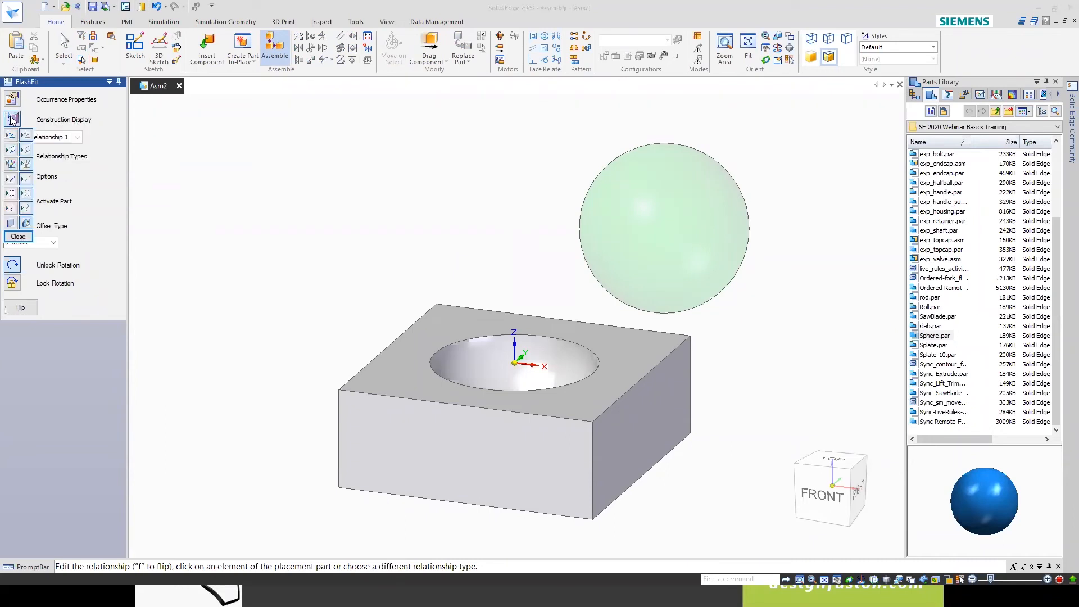
{"action": "left_click", "coordinate": [11, 153]}
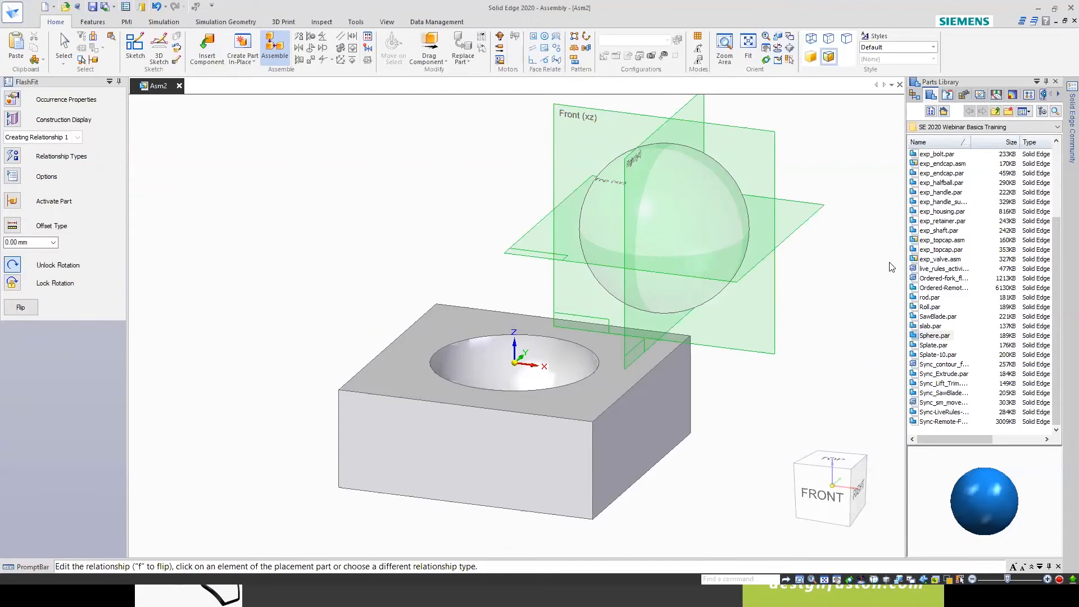
Align the sphere's Top (xy) plane with the block's upper face and its Right (yz) plane with the assembly coordinate system's yz plane.
{"action": "left_click", "coordinate": [802, 225]}
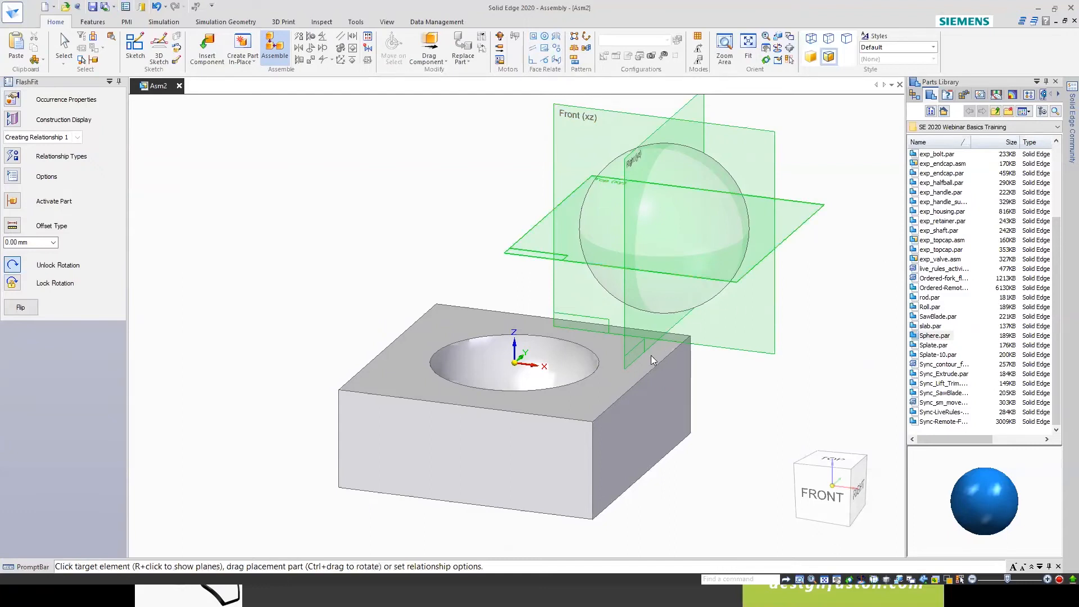
{"action": "left_click", "coordinate": [634, 377]}
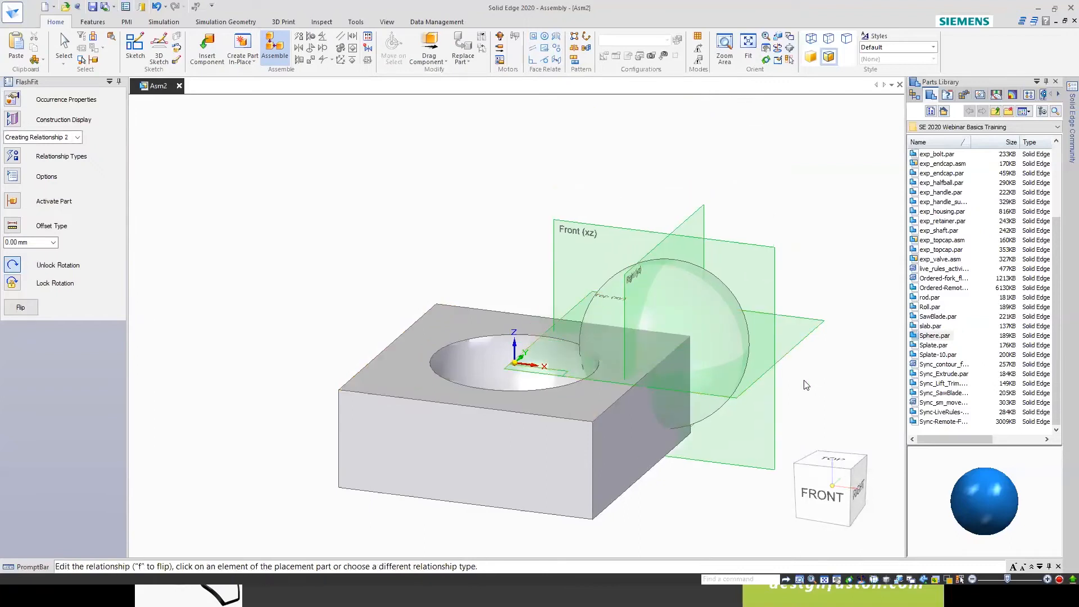
{"action": "left_click", "coordinate": [697, 219]}
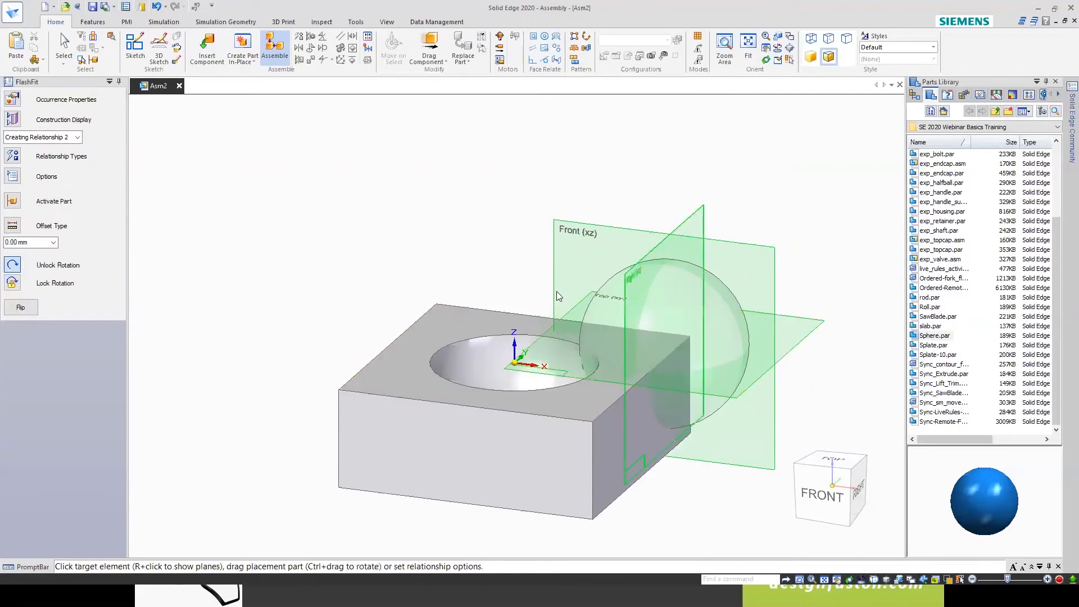
{"action": "left_click", "coordinate": [521, 334]}
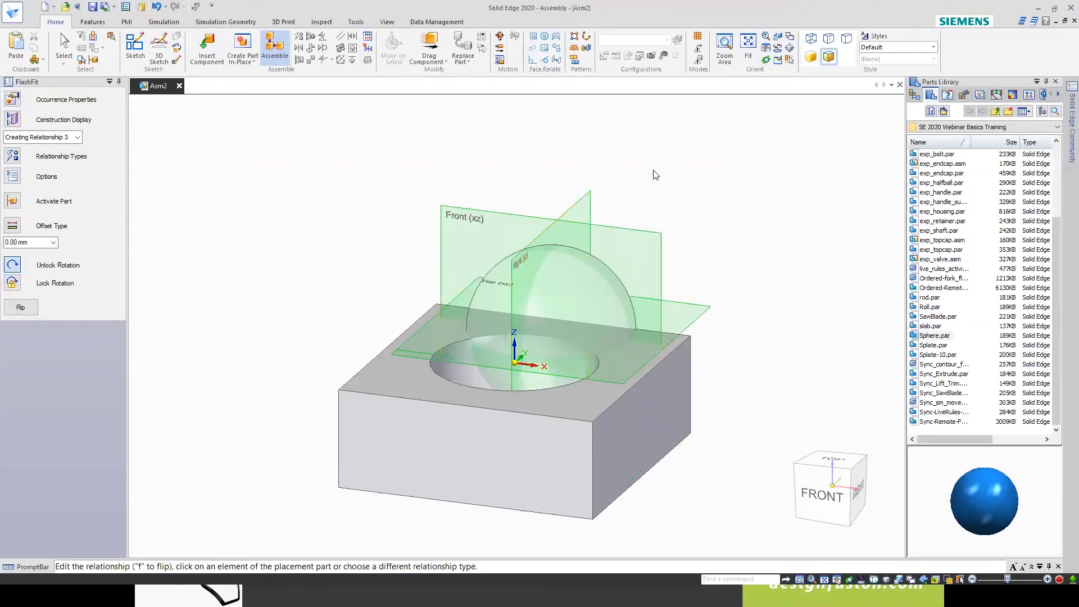
Fully position the sphere by aligning its Front (xz) plane with the assembly coordinate system's xz plane.
{"action": "left_click", "coordinate": [590, 207]}
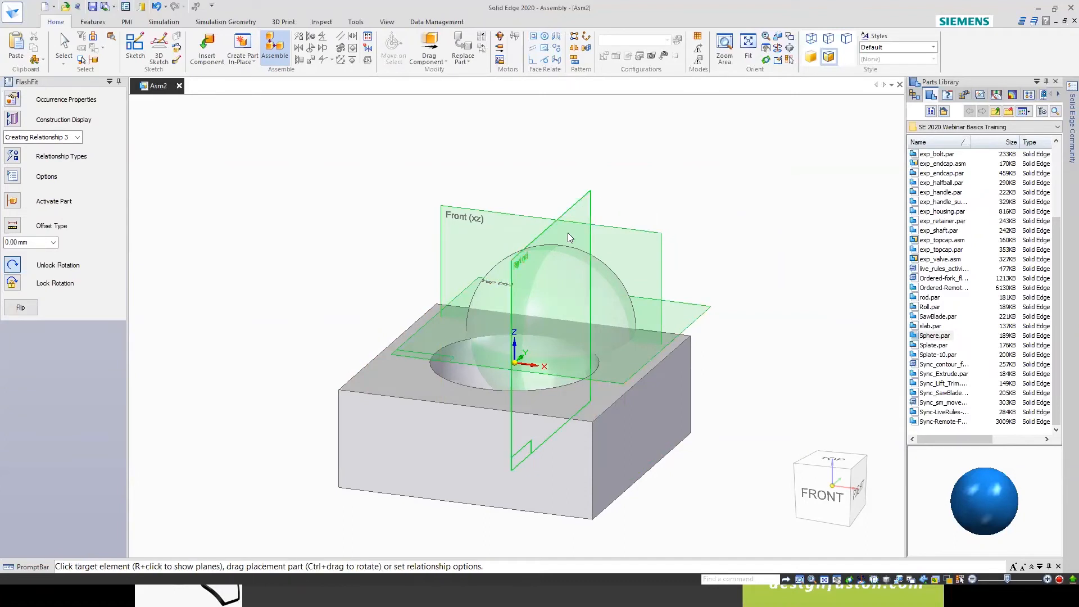
{"action": "left_click", "coordinate": [528, 327]}
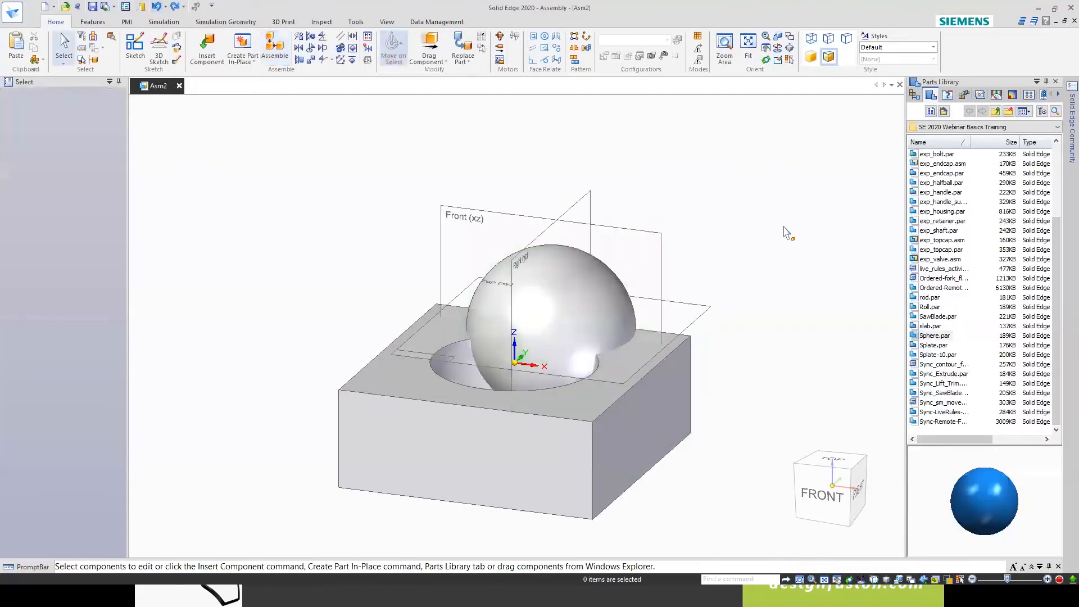
{"action": "left_click", "coordinate": [562, 311]}
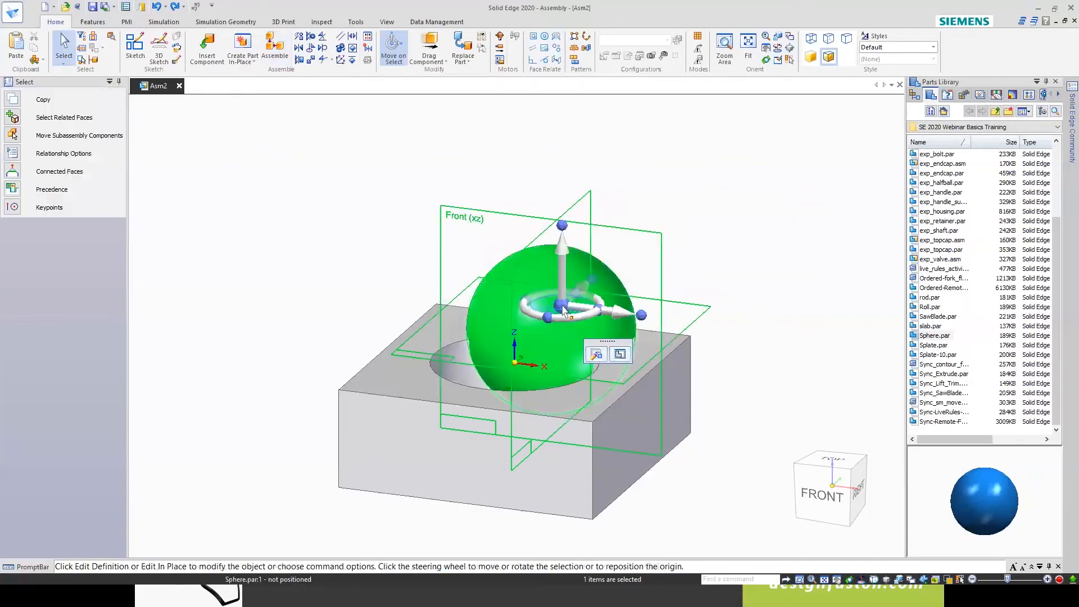
{"action": "left_click", "coordinate": [596, 353]}
{"action": "middle_click_drag", "start_coordinate": [778, 200], "coordinate": [737, 220]}
{"action": "left_click", "coordinate": [550, 217]}
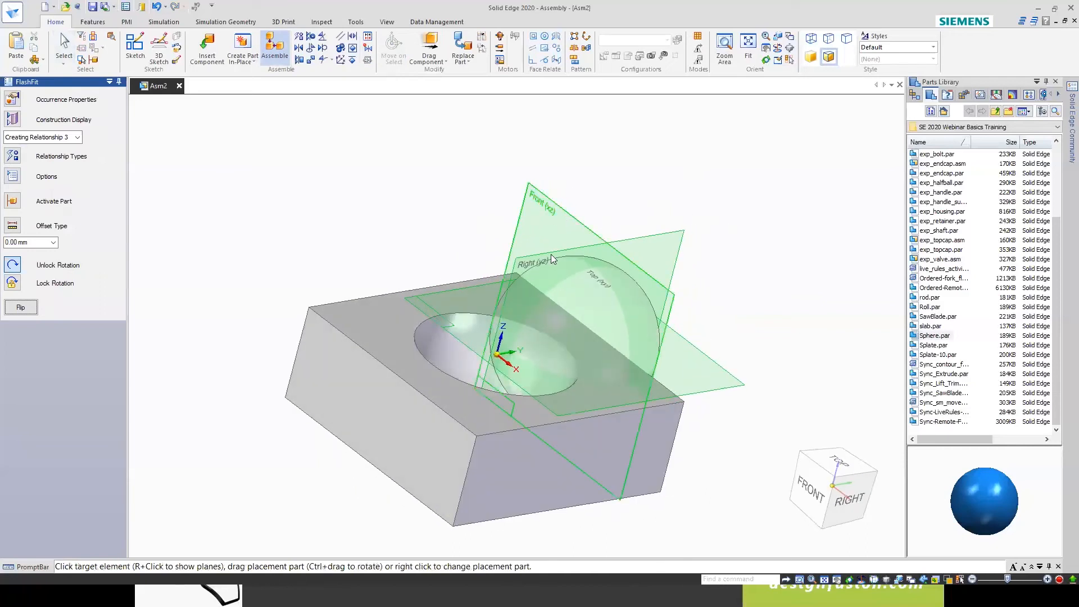
{"action": "left_click", "coordinate": [512, 352]}
{"action": "middle_click_drag", "start_coordinate": [746, 268], "coordinate": [787, 208]}
{"action": "right_click", "coordinate": [772, 178]}
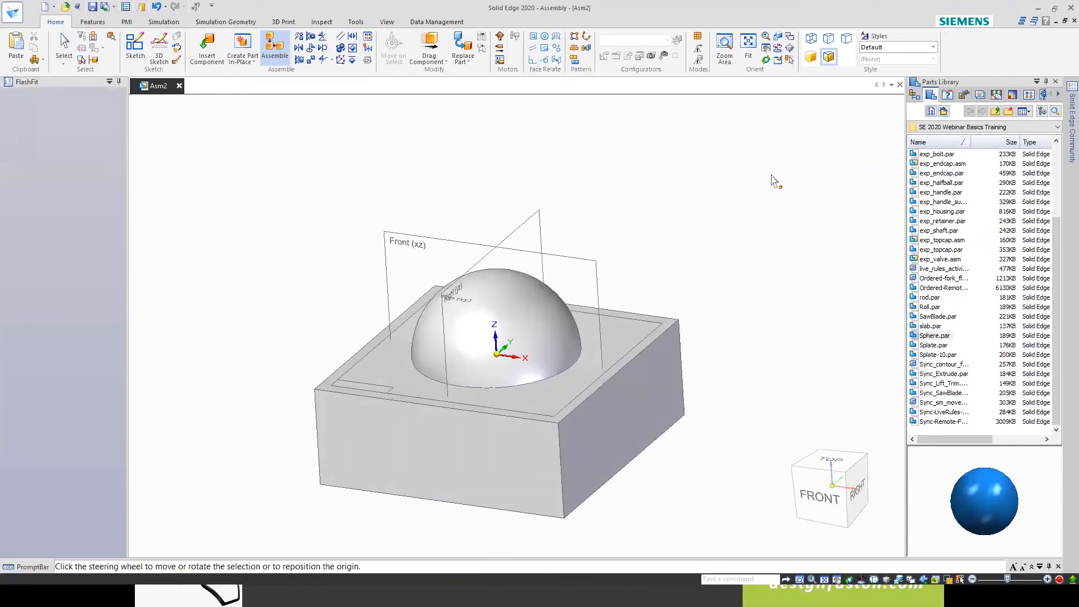
Hide the sphere's reference planes, clear the selection, and show the assembly's component tree.
{"action": "right_click", "coordinate": [720, 161]}
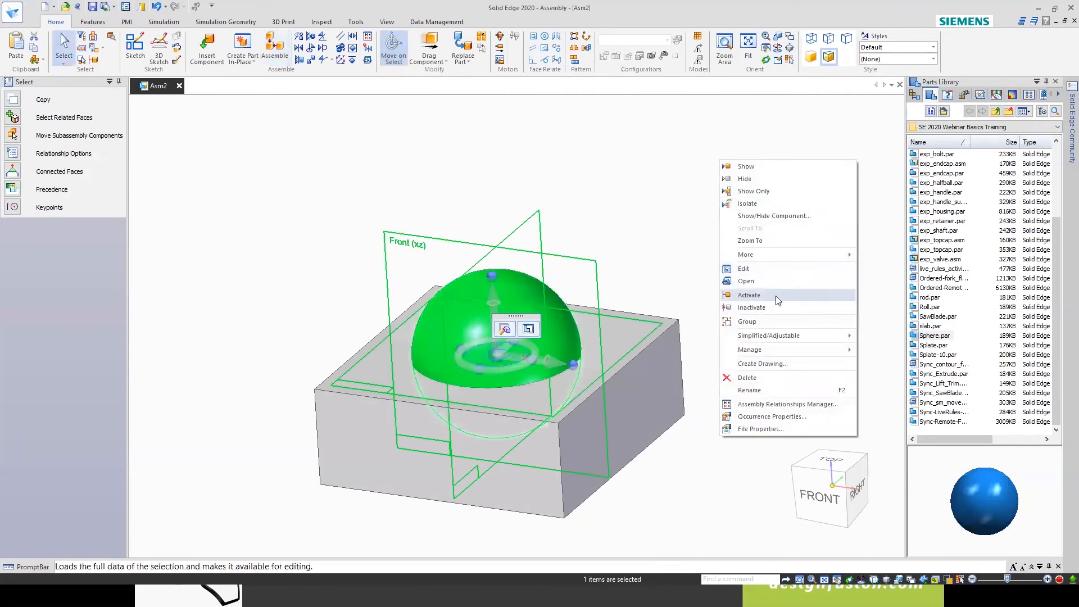
{"action": "left_click", "coordinate": [790, 217]}
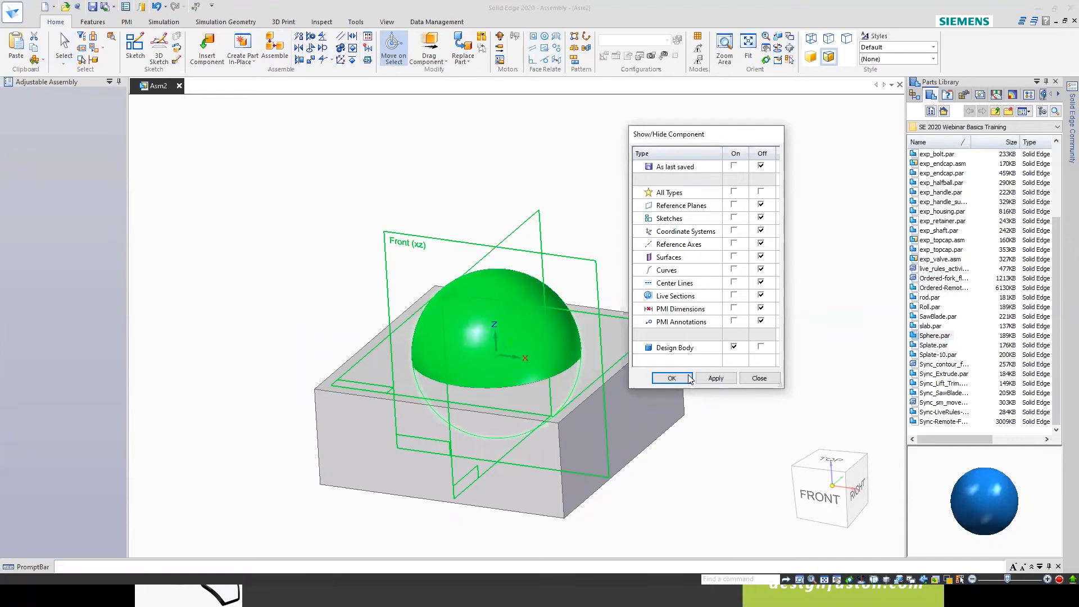
{"action": "left_click", "coordinate": [671, 378]}
{"action": "mouse_move", "coordinate": [684, 237]}
{"action": "middle_mouse_down"}
{"action": "mouse_move", "coordinate": [698, 174]}
{"action": "mouse_move", "coordinate": [685, 217]}
{"action": "middle_mouse_up"}
{"action": "left_click", "coordinate": [724, 229]}
{"action": "scroll", "coordinate": [723, 228], "scroll_direction": "up", "scroll_amount": 1}
{"action": "scroll", "coordinate": [724, 229], "scroll_direction": "down", "scroll_amount": 1}
{"action": "middle_click_drag", "start_coordinate": [728, 233], "coordinate": [701, 239]}
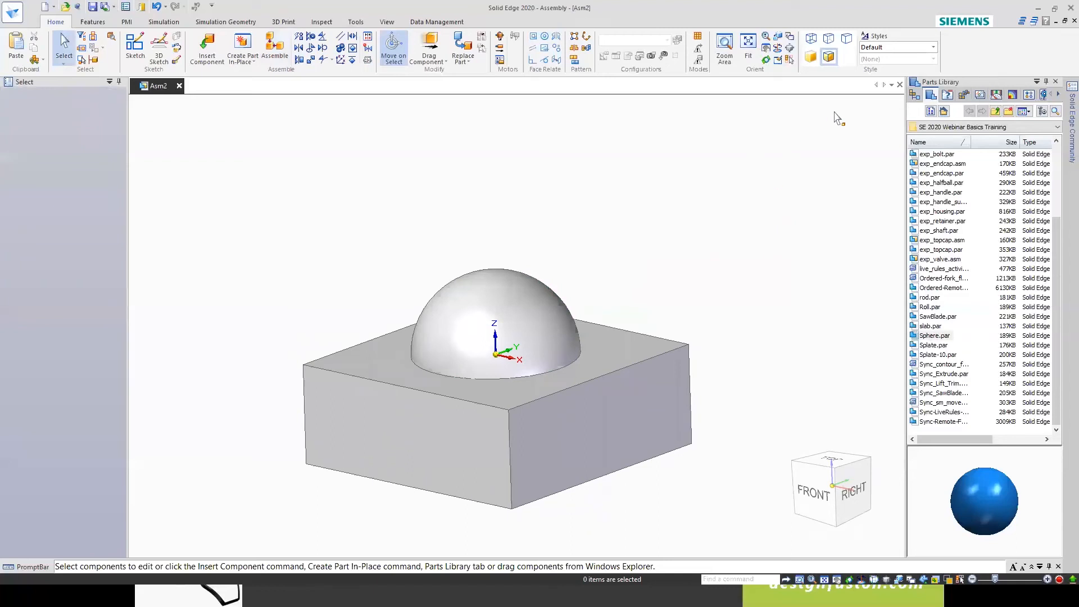
{"action": "left_click", "coordinate": [918, 96]}
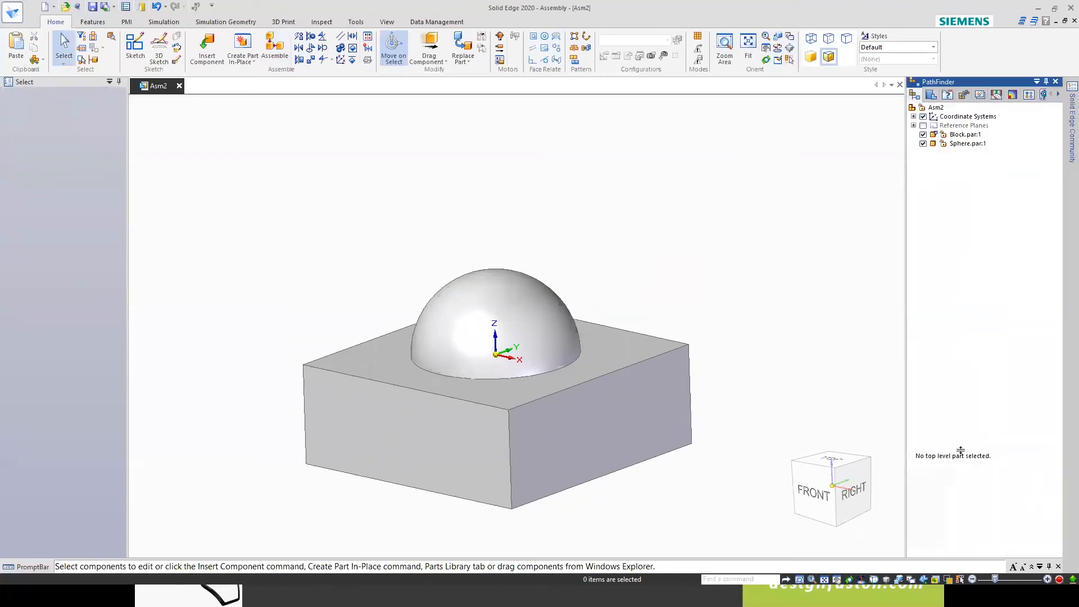
Examine the relationships that position Sphere.par in the assembly and clear the selection.
{"action": "left_click", "coordinate": [964, 146]}
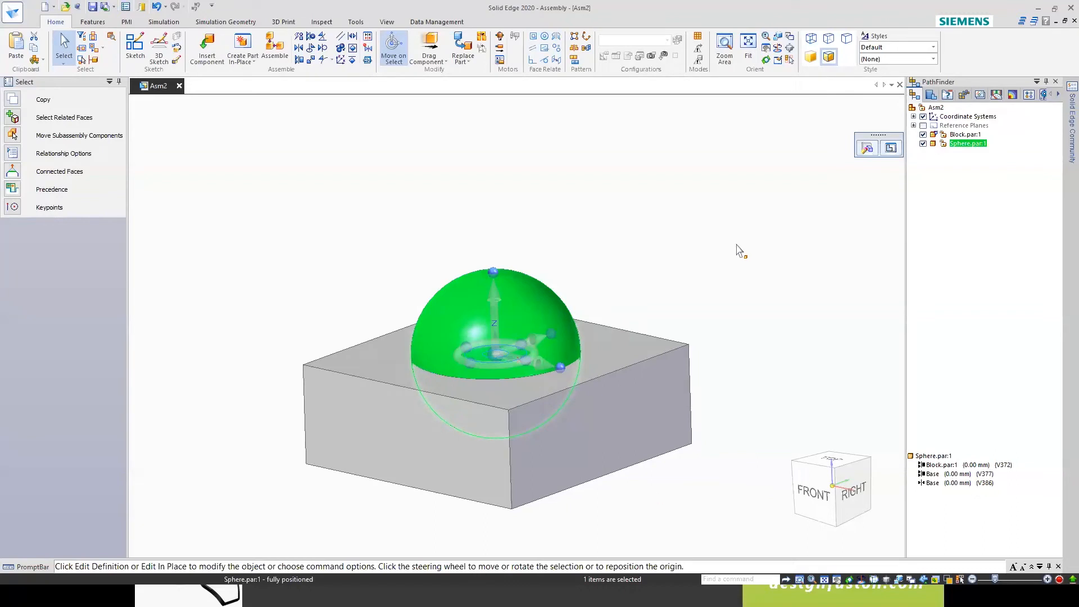
{"action": "left_click", "coordinate": [664, 269]}
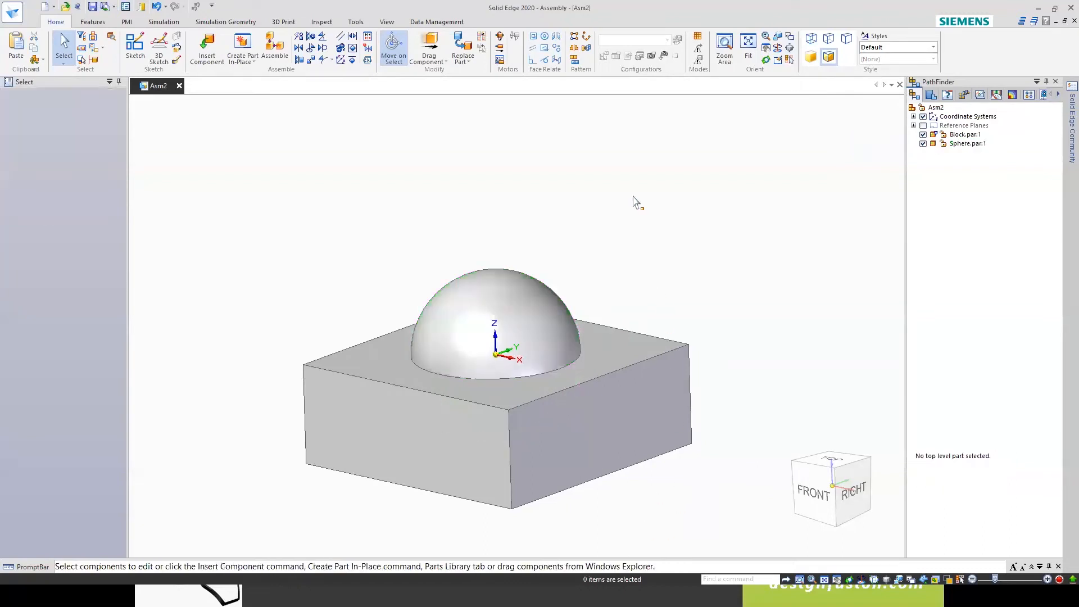
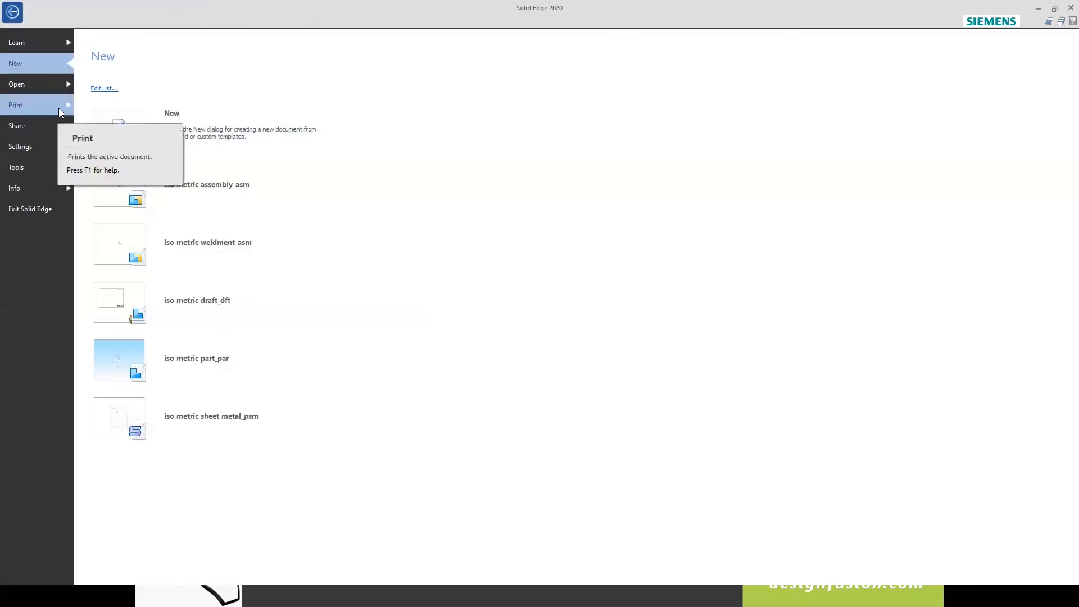
Open the CreateInPlace.asm assembly and show the parts library for the SE 2020 Webinar Basics Training folder.
{"action": "mouse_move", "coordinate": [40, 86]}
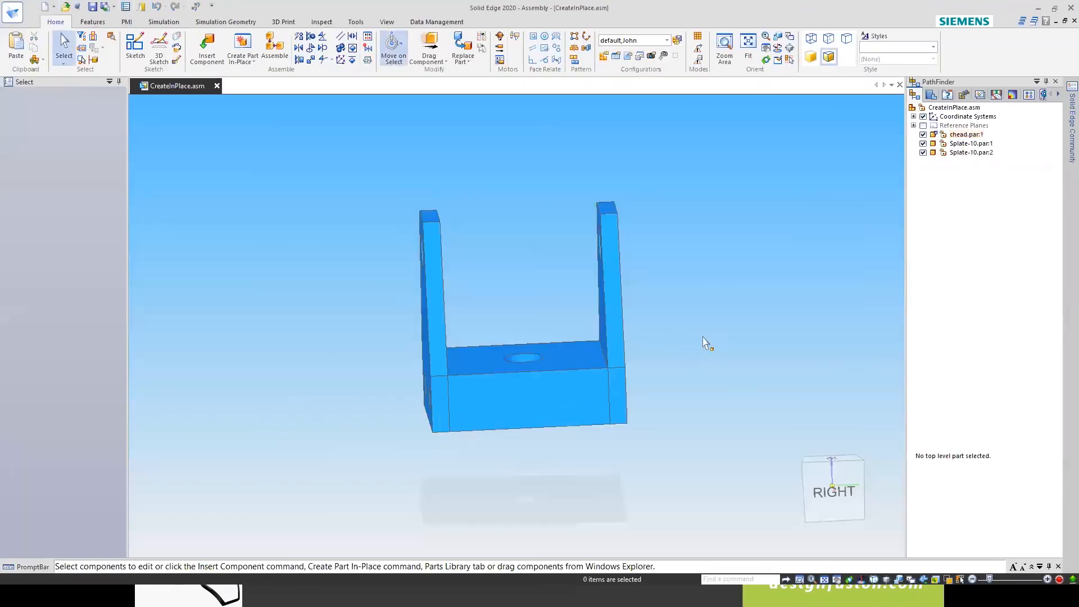
{"action": "middle_click_drag", "start_coordinate": [690, 289], "coordinate": [634, 363]}
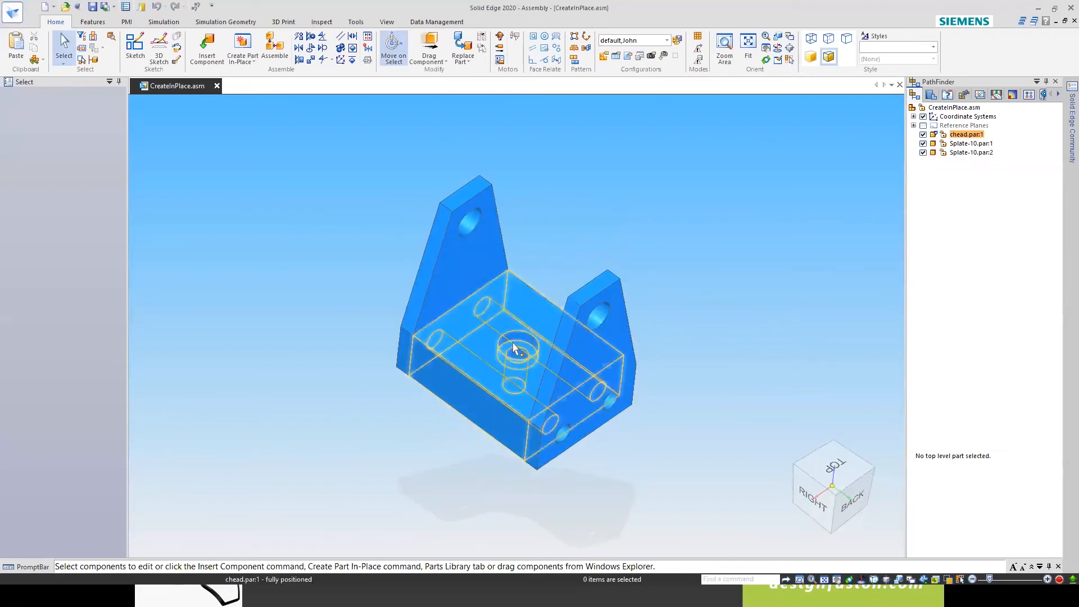
{"action": "scroll", "coordinate": [565, 252], "scroll_direction": "up", "scroll_amount": 2}
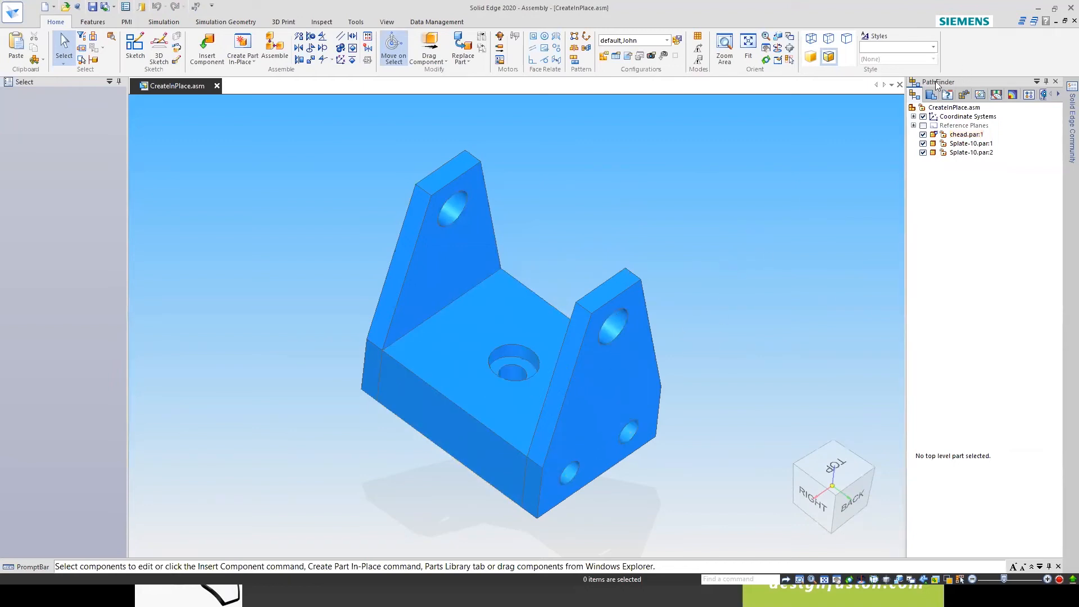
{"action": "left_click", "coordinate": [931, 95]}
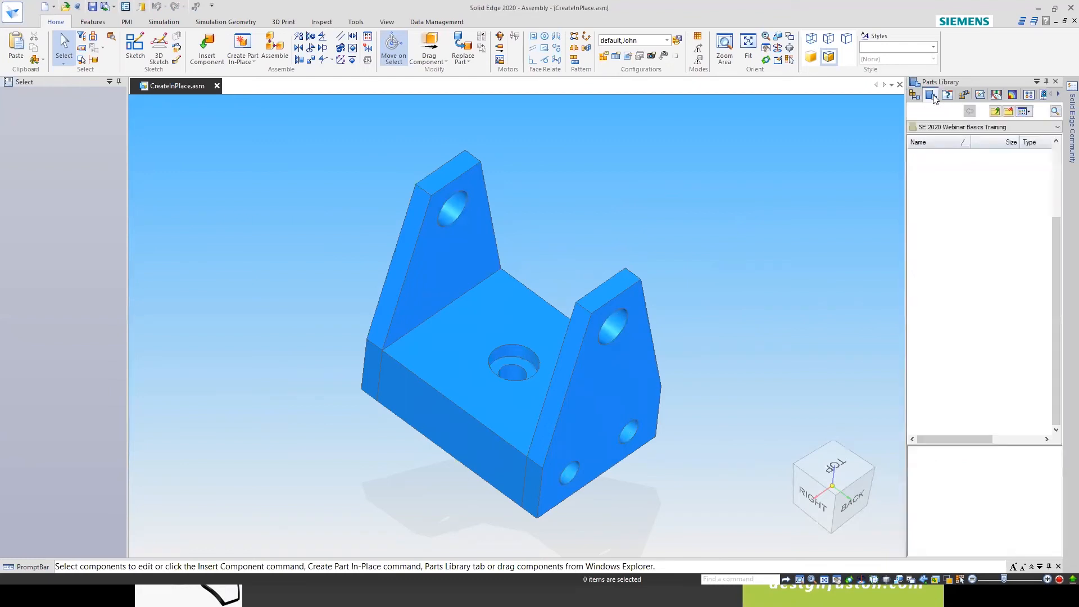
{"action": "scroll", "coordinate": [946, 248], "scroll_direction": "up", "scroll_amount": 3}
{"action": "scroll", "coordinate": [944, 278], "scroll_direction": "down", "scroll_amount": 3}
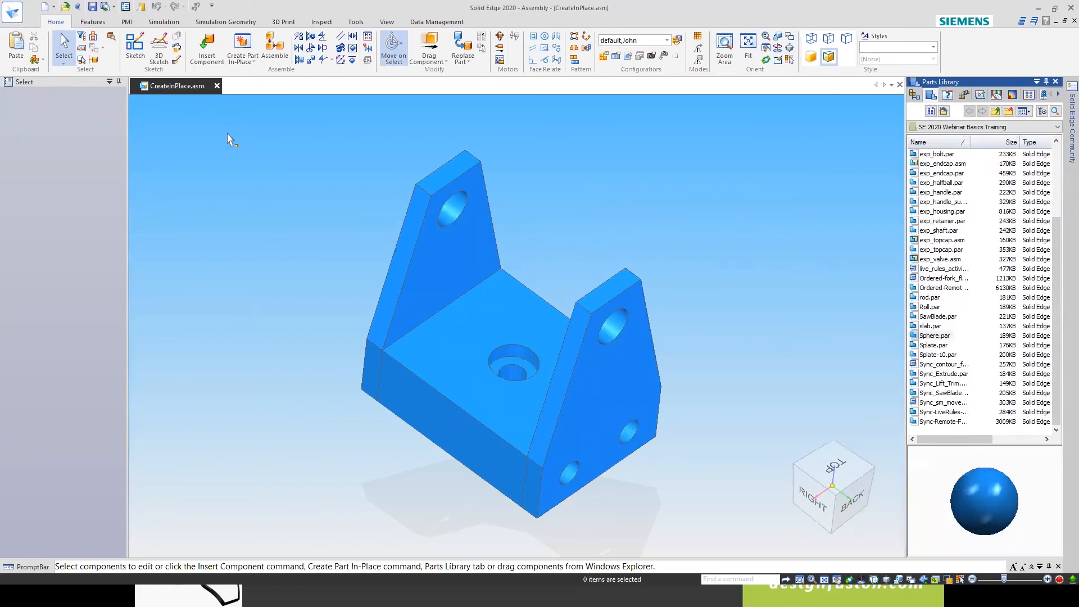
Start a new part in place with its origin set by graphic input at the centre of the counterbored hole's smaller circular edge in chead.par.
{"action": "left_click", "coordinate": [240, 43]}
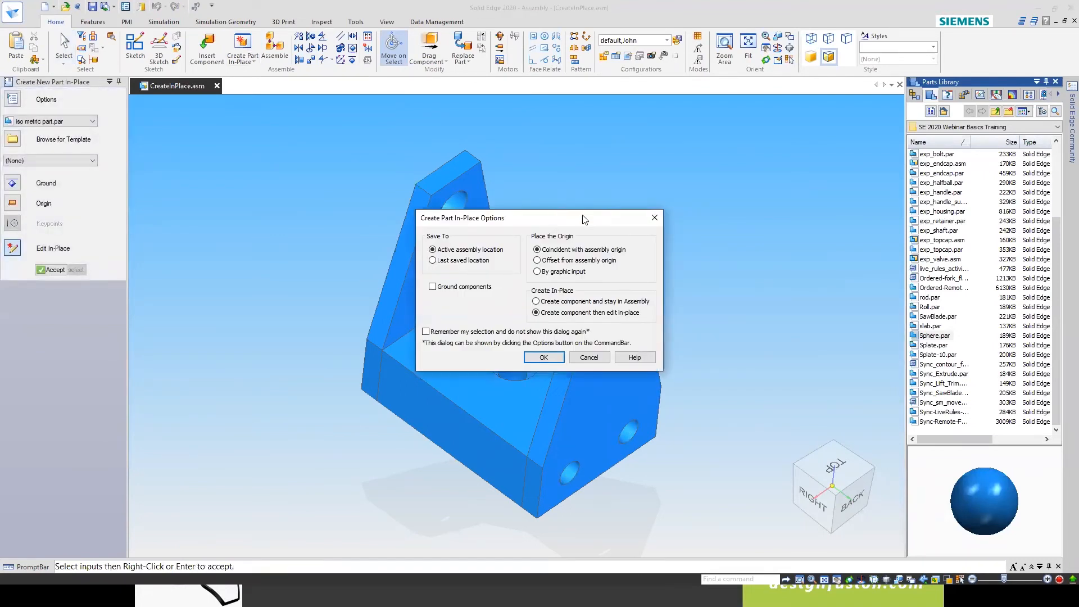
{"action": "left_click_drag", "start_coordinate": [583, 219], "coordinate": [303, 124]}
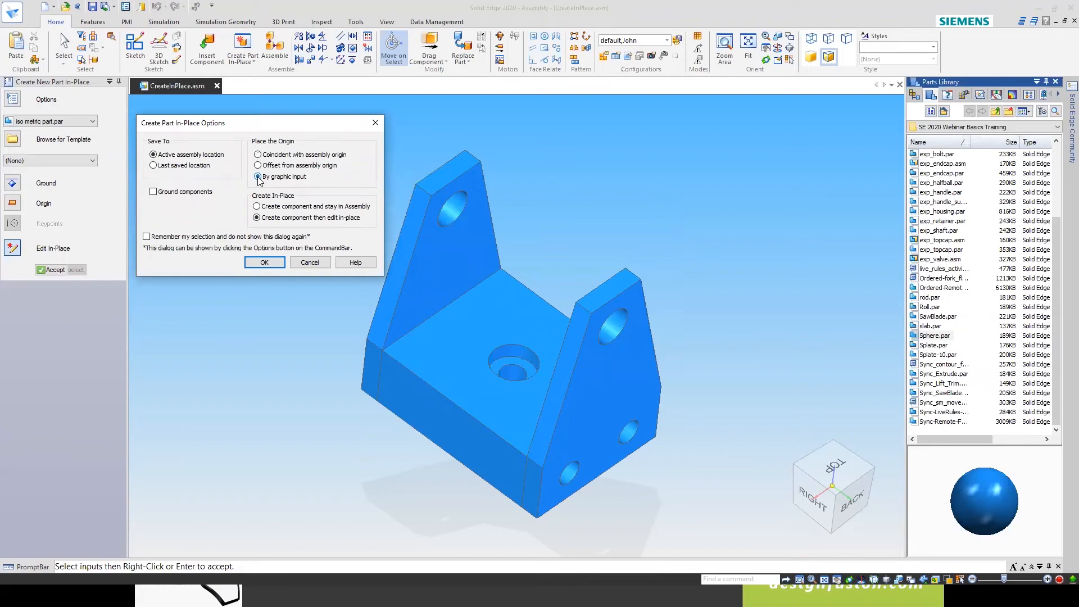
{"action": "left_click", "coordinate": [267, 262]}
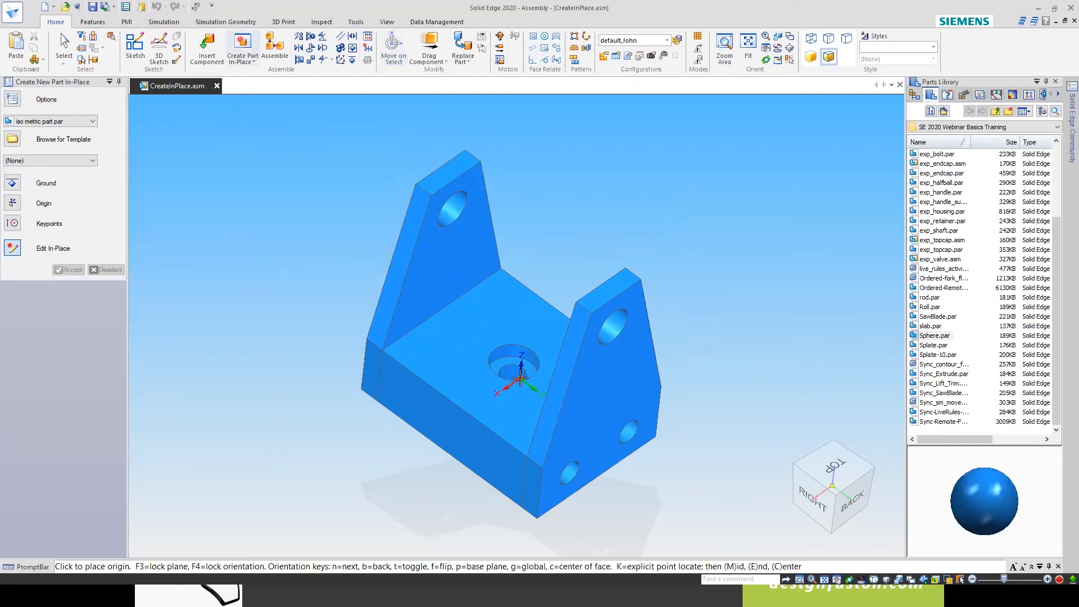
{"action": "scroll", "coordinate": [514, 366], "scroll_direction": "up", "scroll_amount": 5}
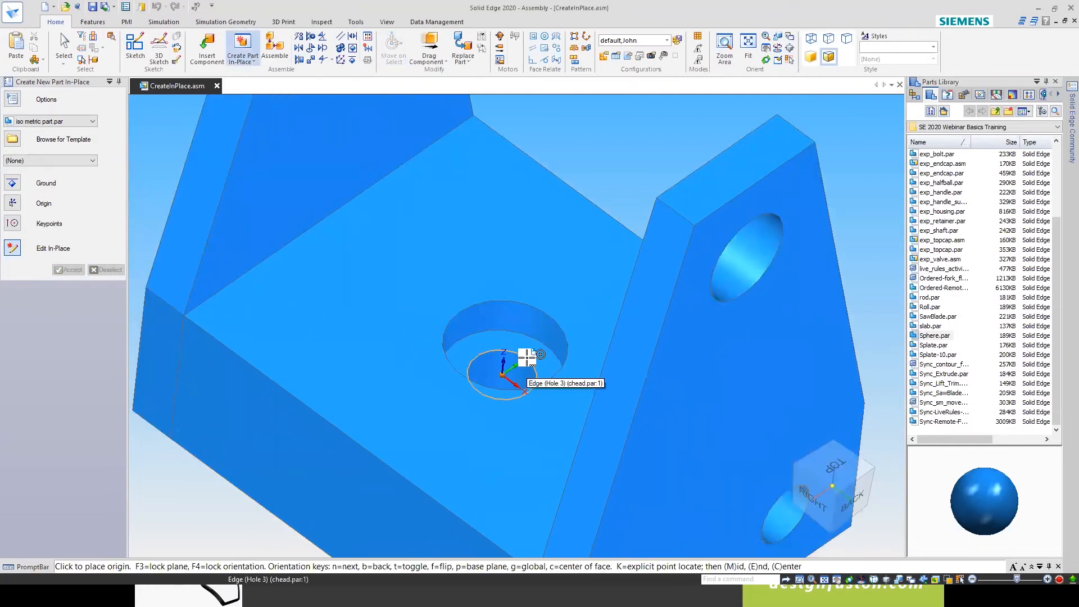
{"action": "left_click", "coordinate": [527, 358]}
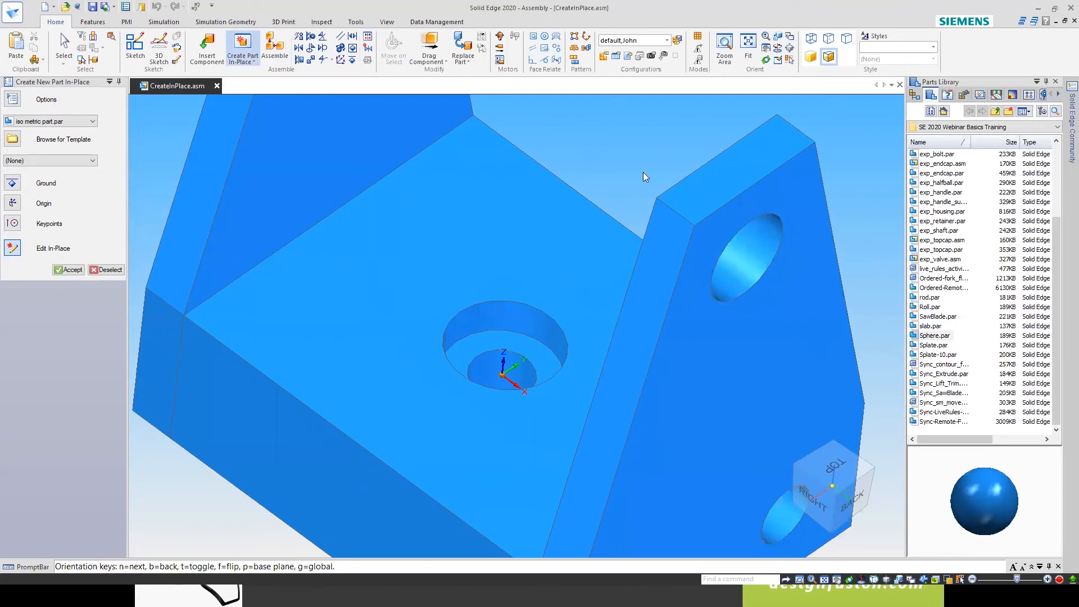
{"action": "scroll", "coordinate": [580, 231], "scroll_direction": "down", "scroll_amount": 3}
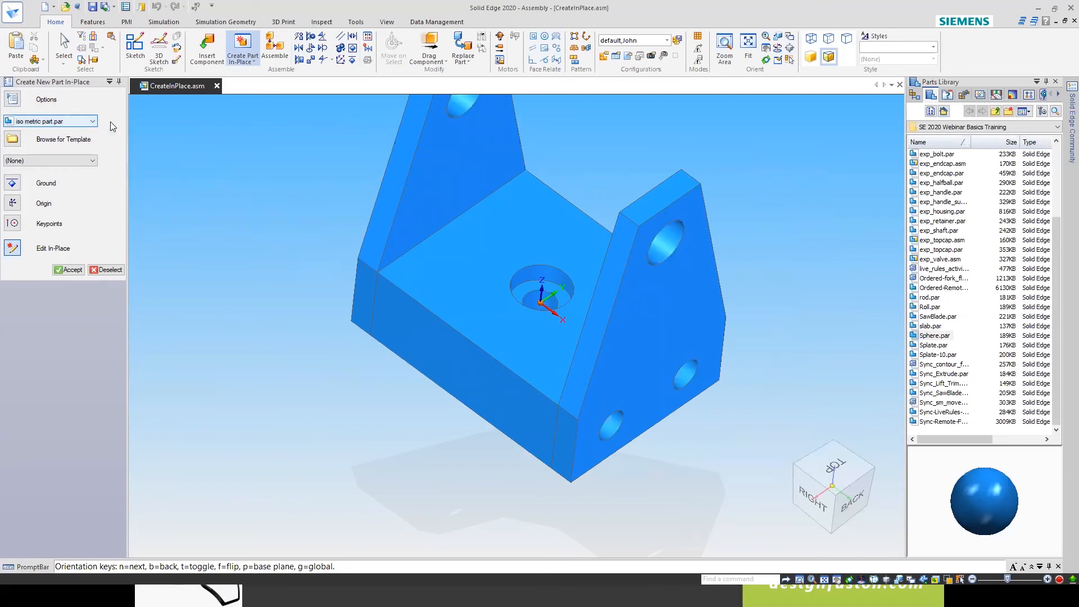
Create the new part from the iso metric part.par template and save it as Plug.par for in-place editing.
{"action": "left_click", "coordinate": [91, 123]}
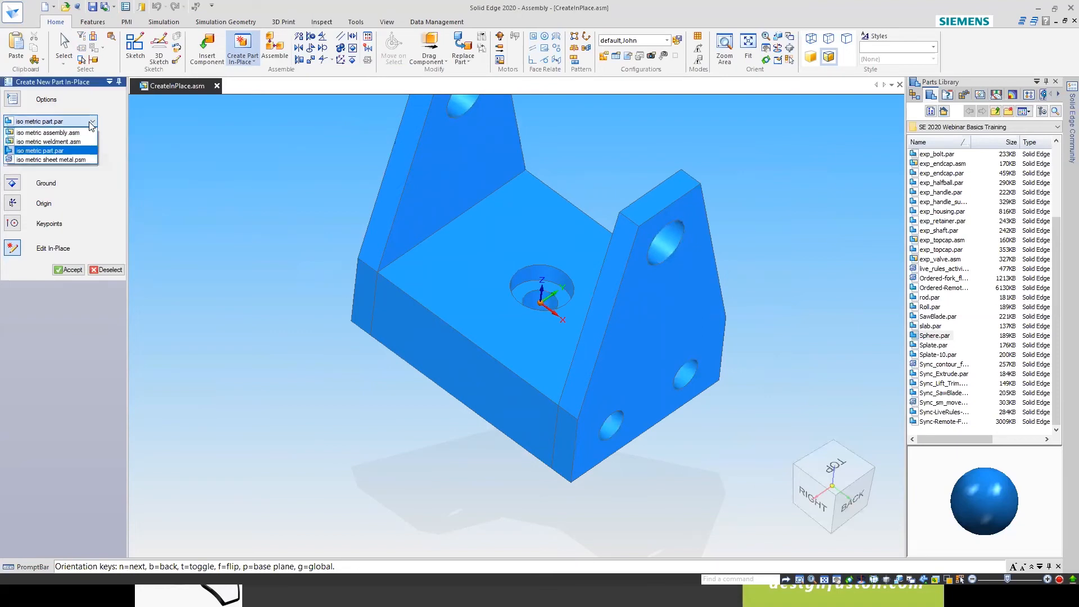
{"action": "left_click", "coordinate": [92, 124]}
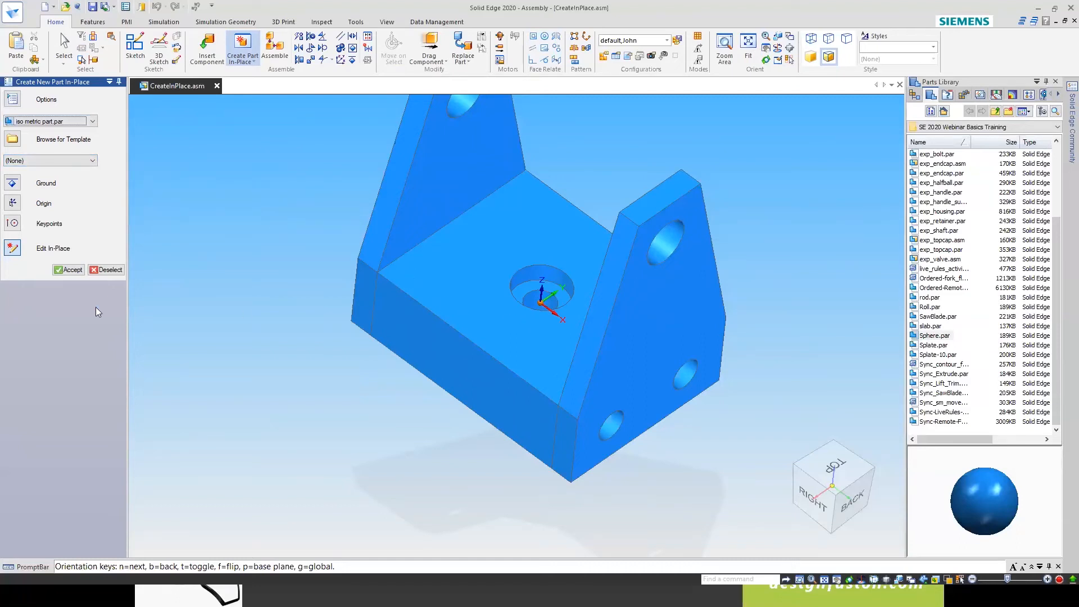
{"action": "left_click", "coordinate": [75, 270]}
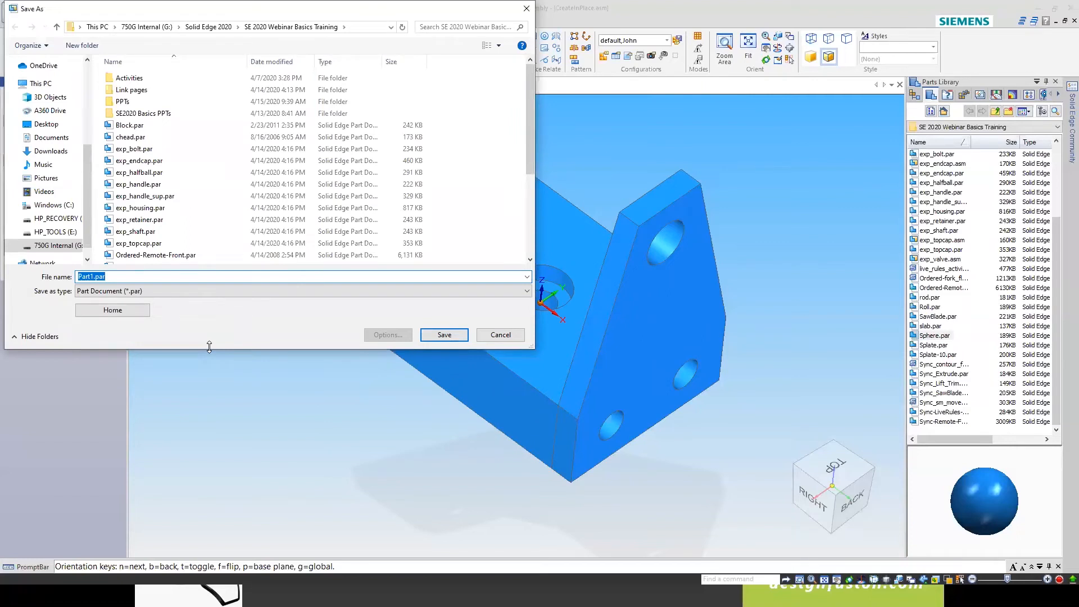
{"action": "type", "text": "Plug"}
{"action": "left_click", "coordinate": [443, 335]}
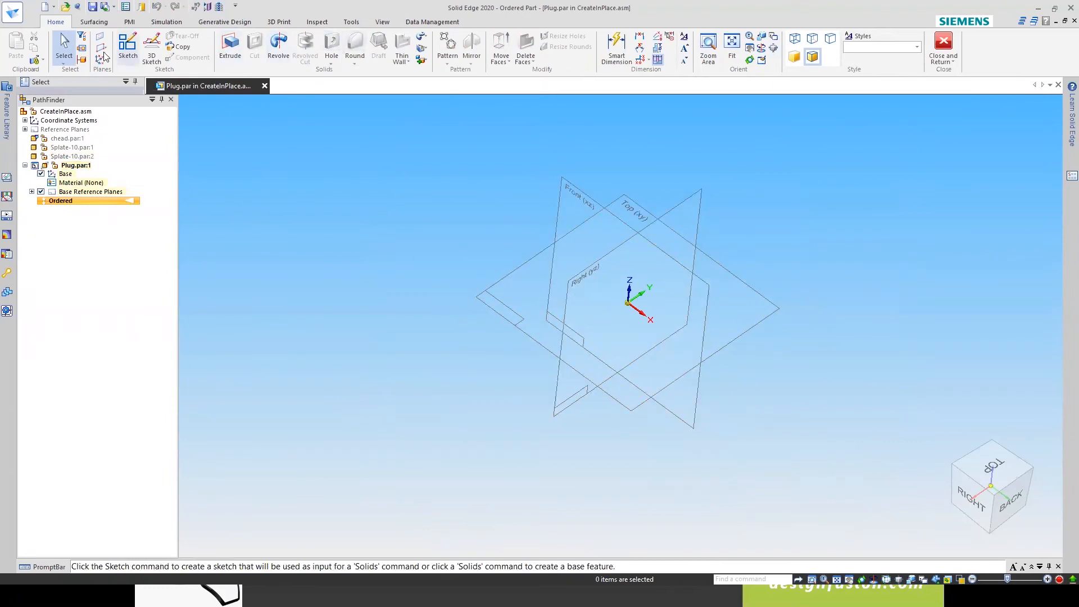
Show the surrounding assembly components while editing Plug.par in place.
{"action": "left_click", "coordinate": [383, 21]}
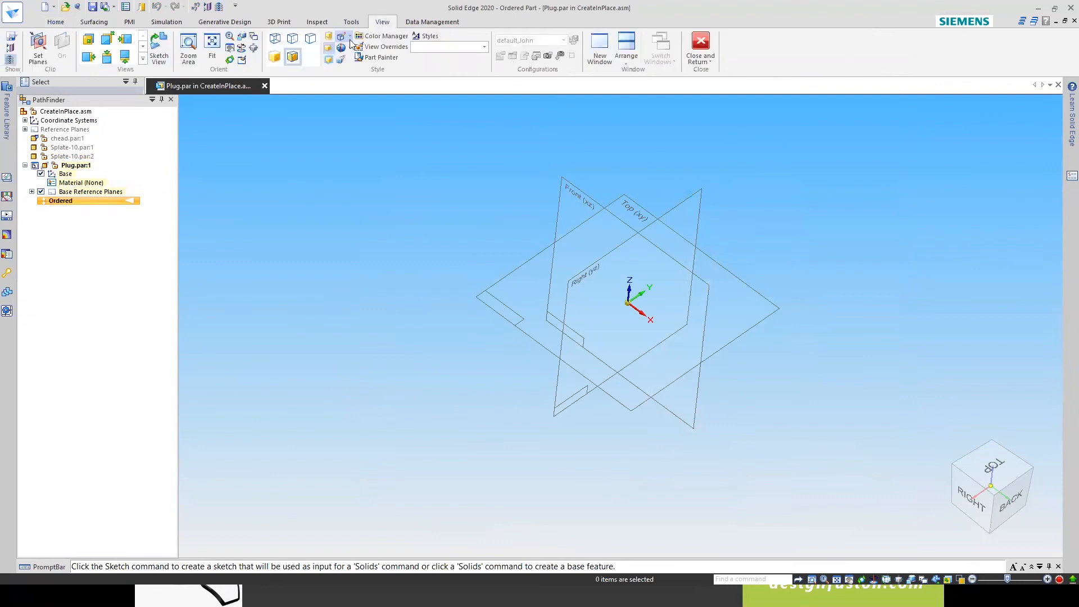
{"action": "left_click", "coordinate": [9, 62]}
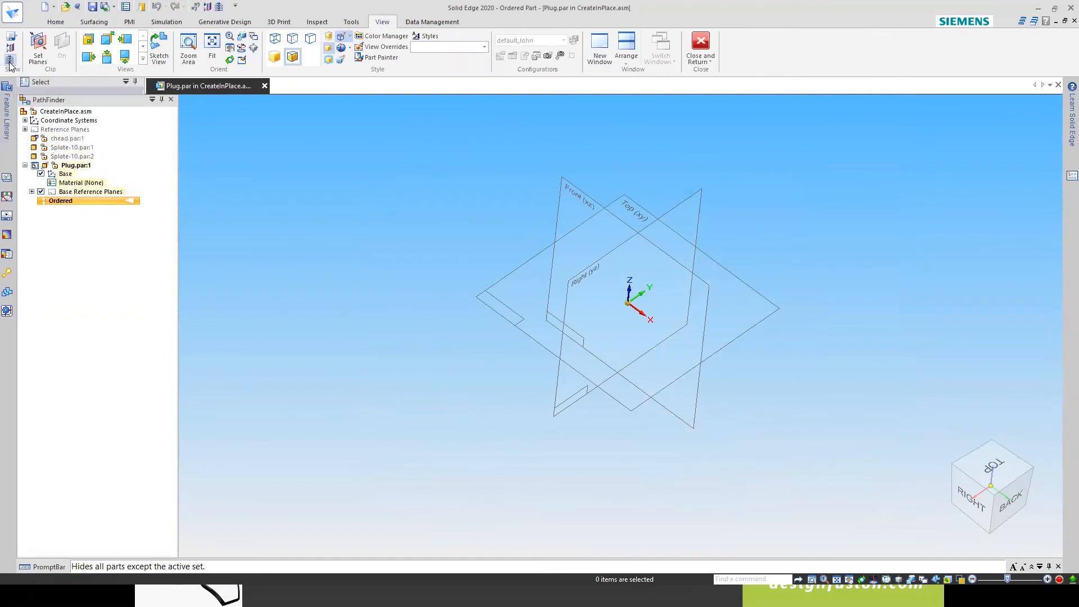
{"action": "middle_click_drag", "start_coordinate": [896, 260], "coordinate": [802, 375]}
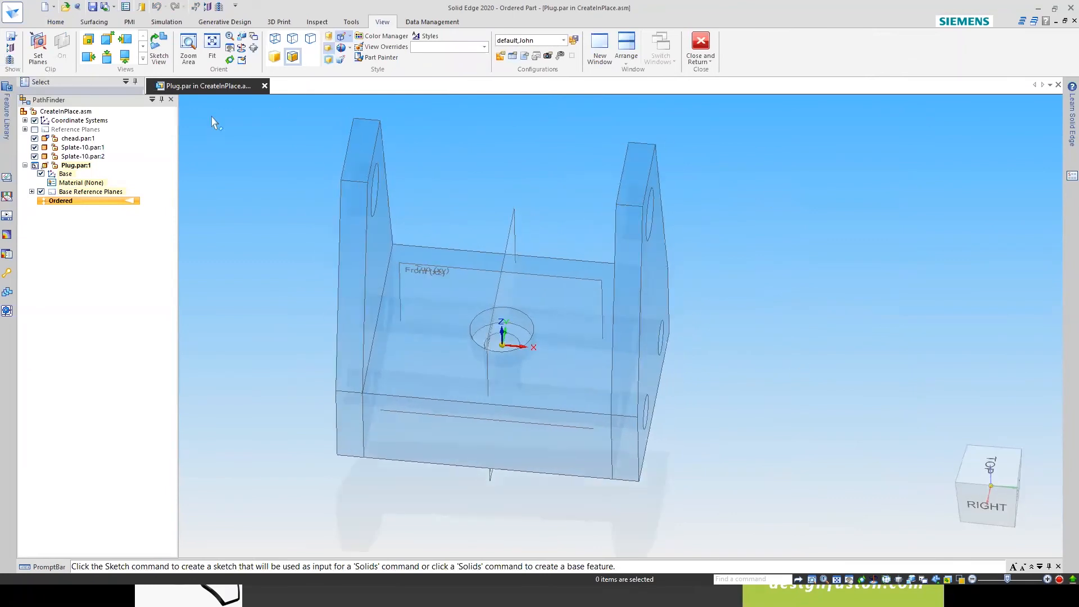
Start an extrusion in Plug.par with its profile sketch on the horizontal plane of the base coordinate system.
{"action": "left_click", "coordinate": [56, 22]}
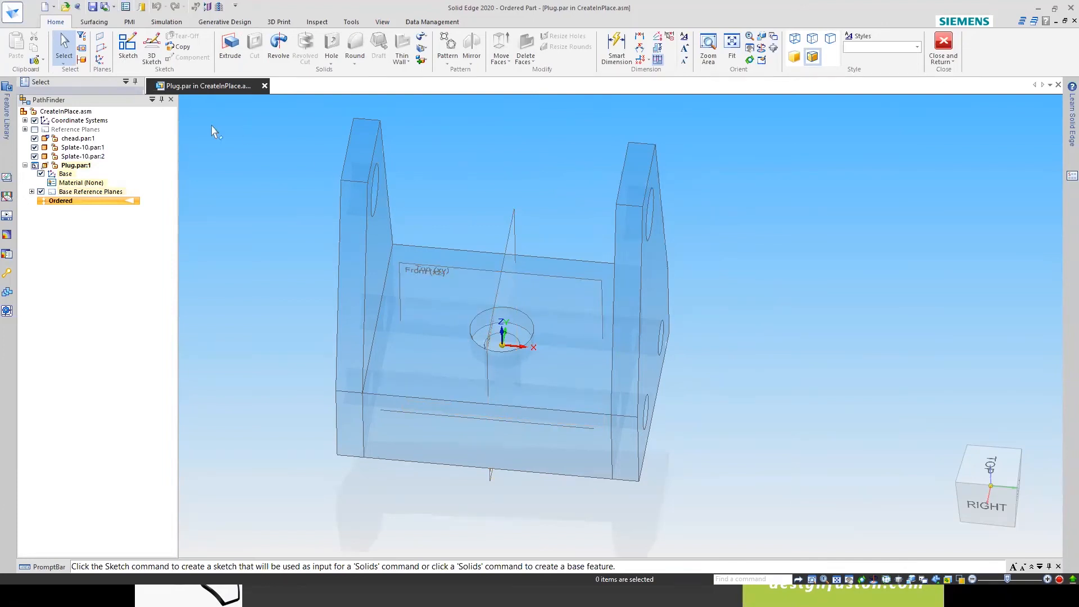
{"action": "left_click", "coordinate": [232, 49]}
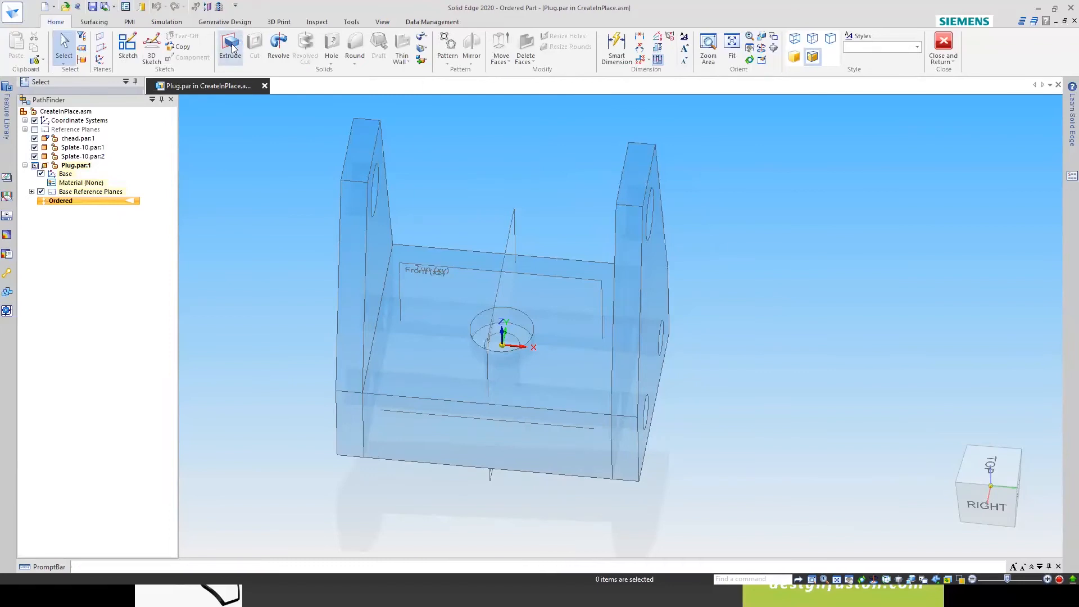
{"action": "right_click", "coordinate": [521, 336]}
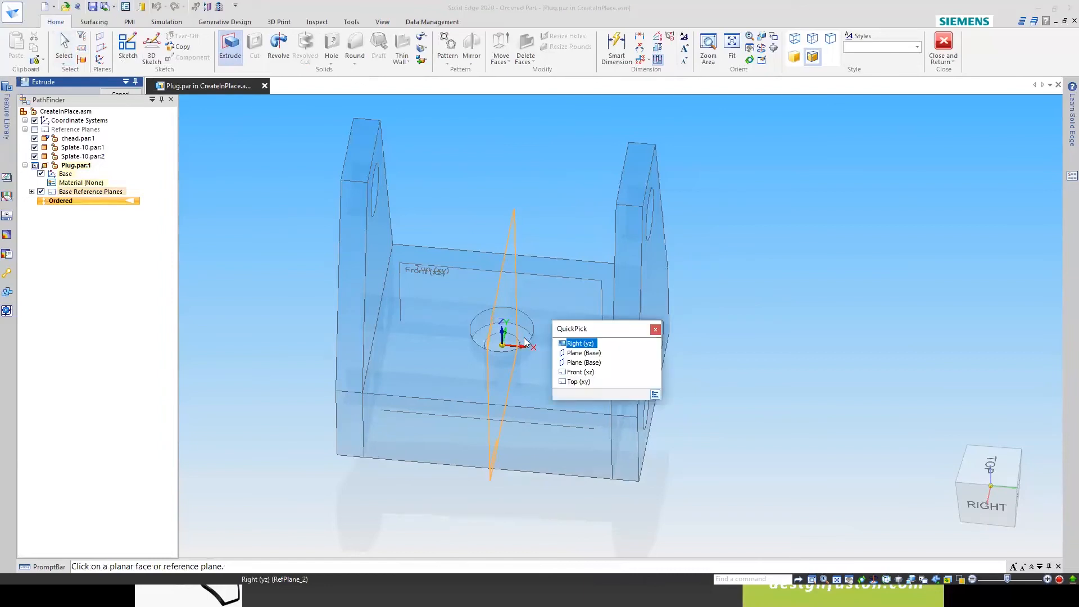
{"action": "left_click", "coordinate": [580, 365]}
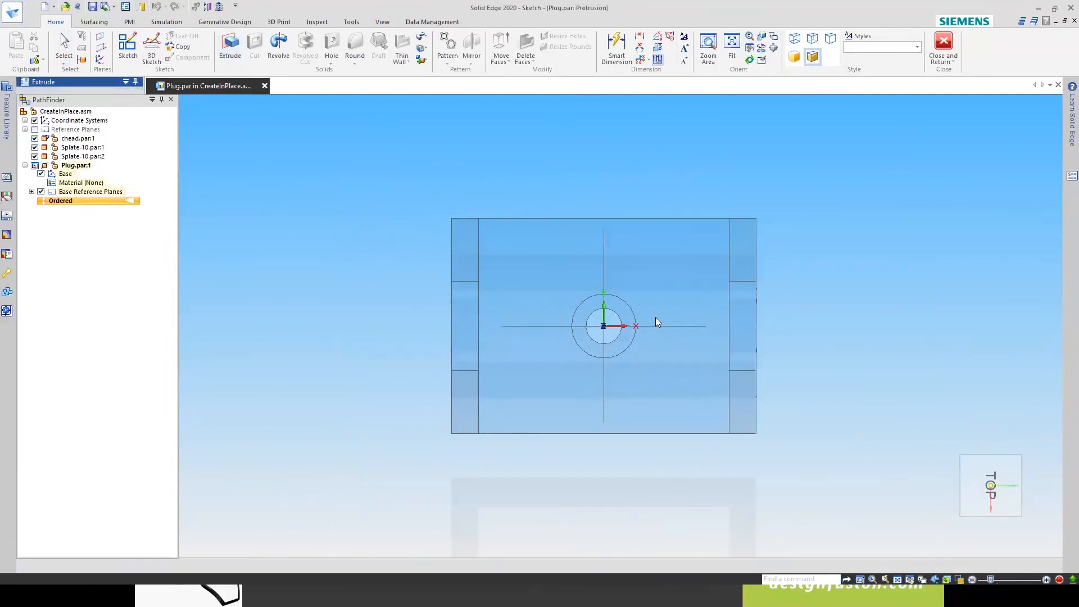
Start Project to Sketch with locating of peer assembly parts and sketches allowed.
{"action": "key", "text": "l"}
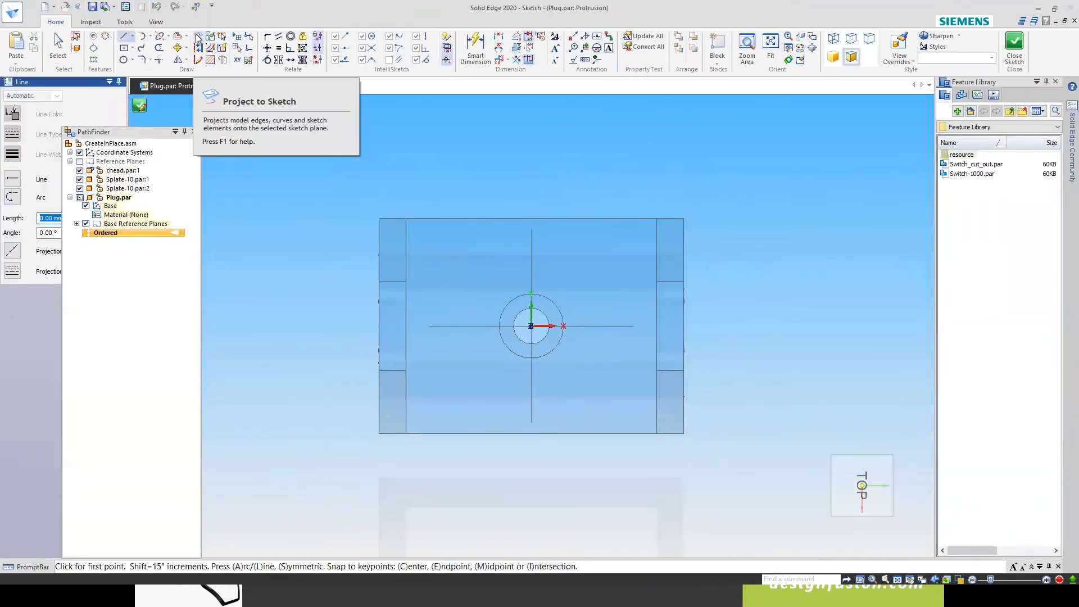
{"action": "left_click", "coordinate": [197, 37]}
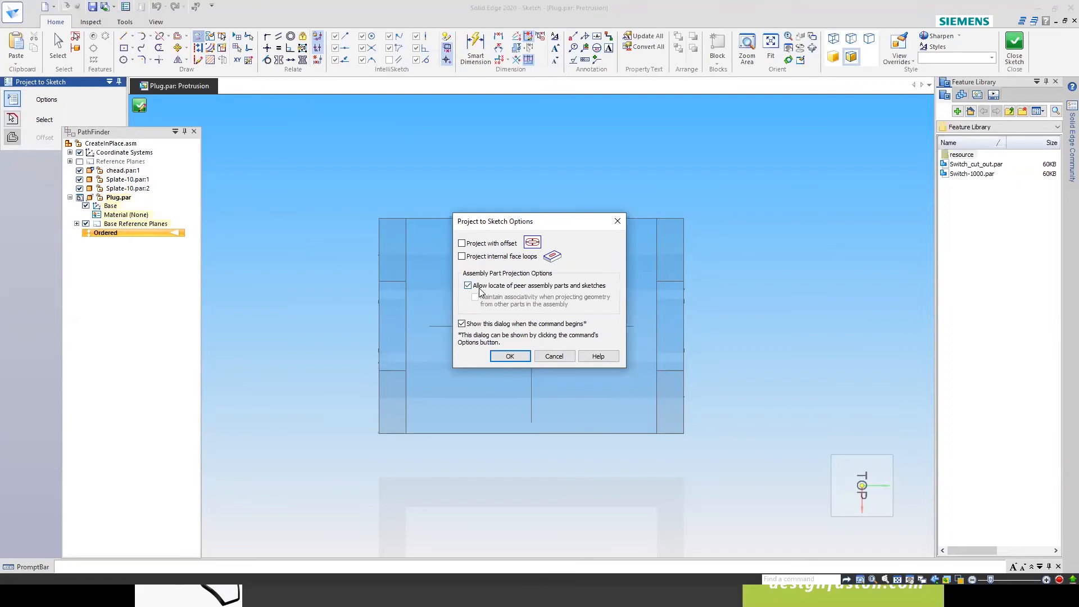
{"action": "left_click", "coordinate": [511, 356]}
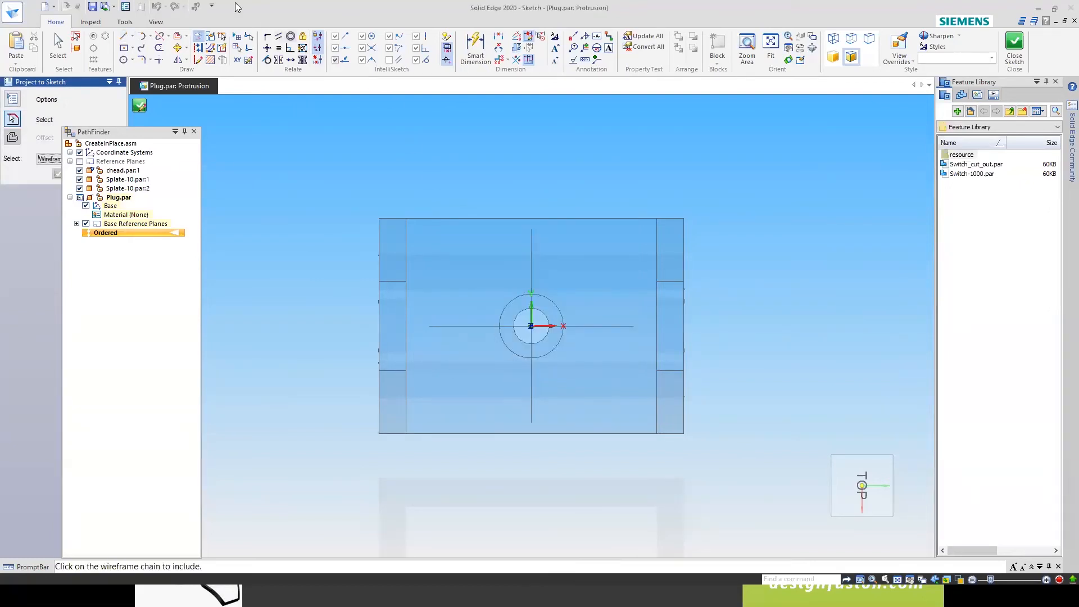
{"action": "left_click", "coordinate": [126, 21]}
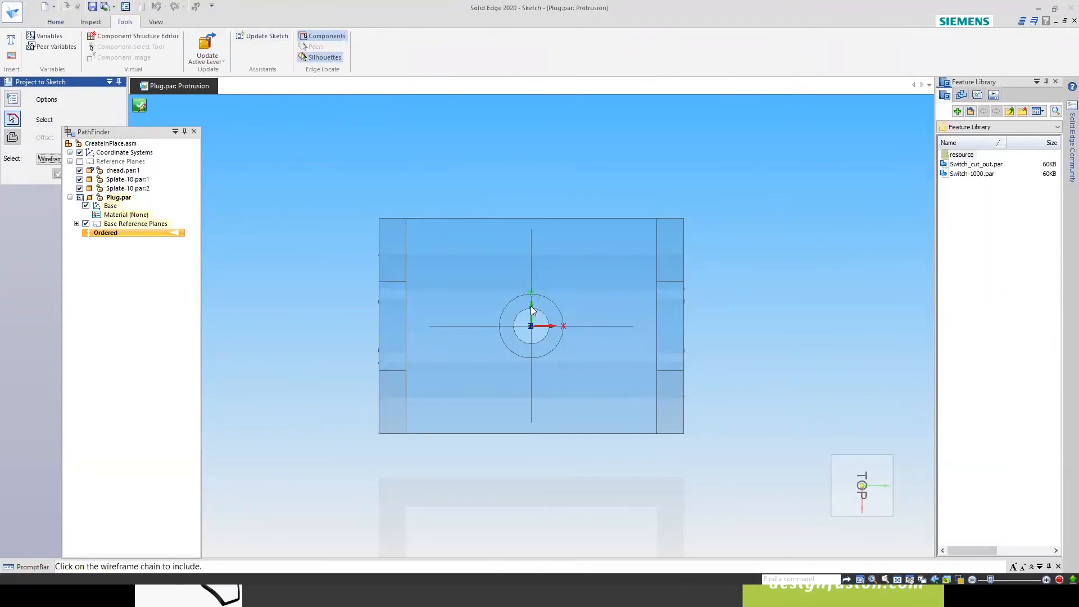
{"action": "left_click", "coordinate": [55, 21]}
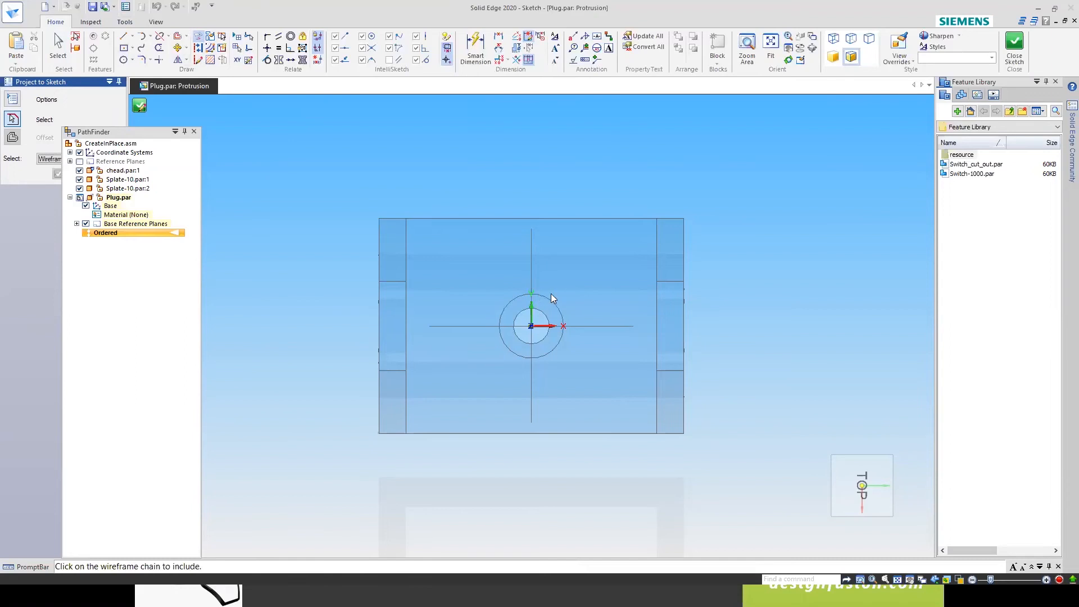
Dock the floating PathFinder together with the Feature Library and close the empty profile sketch.
{"action": "mouse_move", "coordinate": [140, 133]}
{"action": "left_mouse_down"}
{"action": "mouse_move", "coordinate": [622, 131]}
{"action": "mouse_move", "coordinate": [995, 76]}
{"action": "mouse_move", "coordinate": [1014, 85]}
{"action": "mouse_move", "coordinate": [1004, 89]}
{"action": "left_mouse_up"}
{"action": "scroll", "coordinate": [690, 322], "scroll_direction": "up", "scroll_amount": 2}
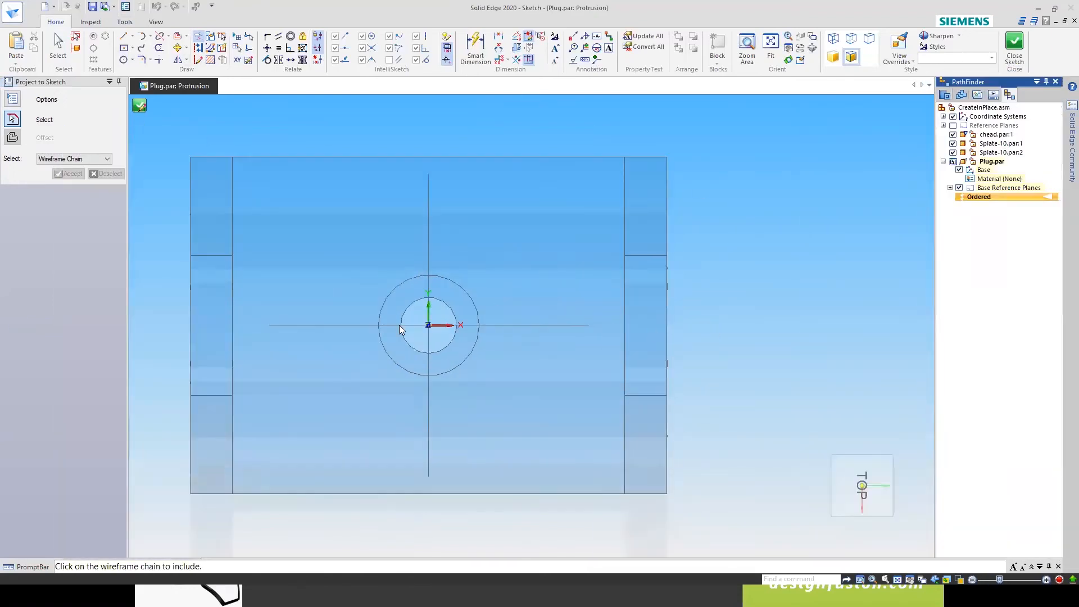
{"action": "left_click", "coordinate": [125, 22]}
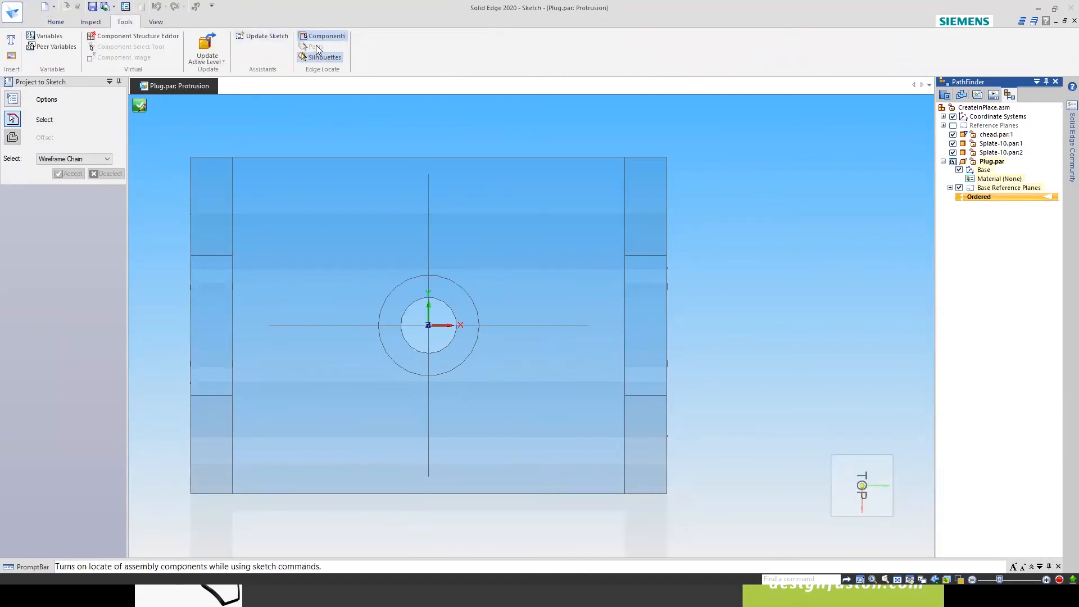
{"action": "left_click", "coordinate": [139, 106]}
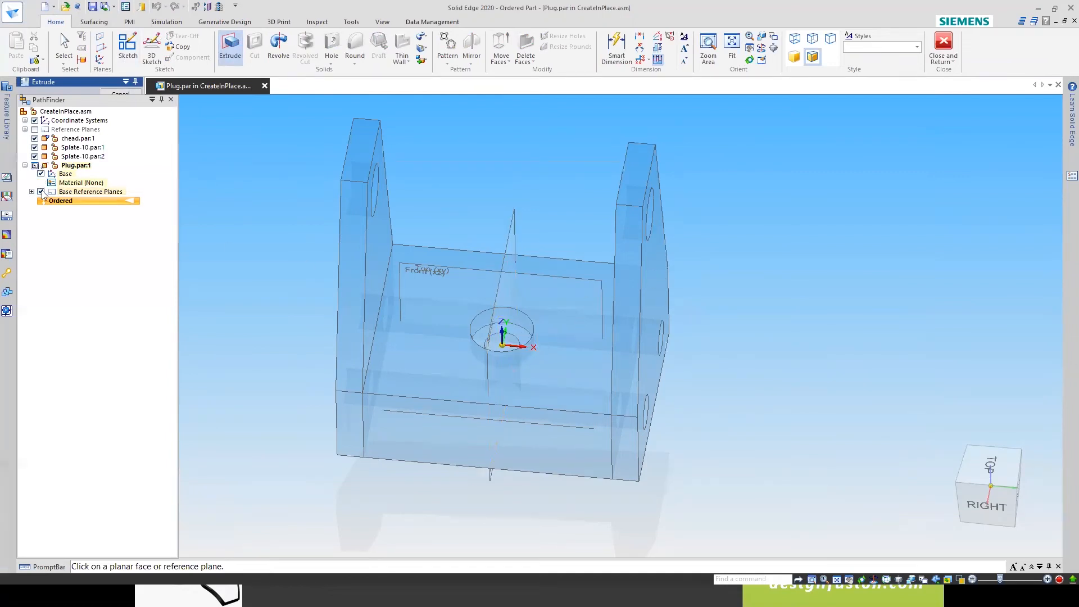
Hide Plug.par's base coordinate system and restart the extrusion's profile sketch on the Top (xy) plane.
{"action": "left_click", "coordinate": [41, 174]}
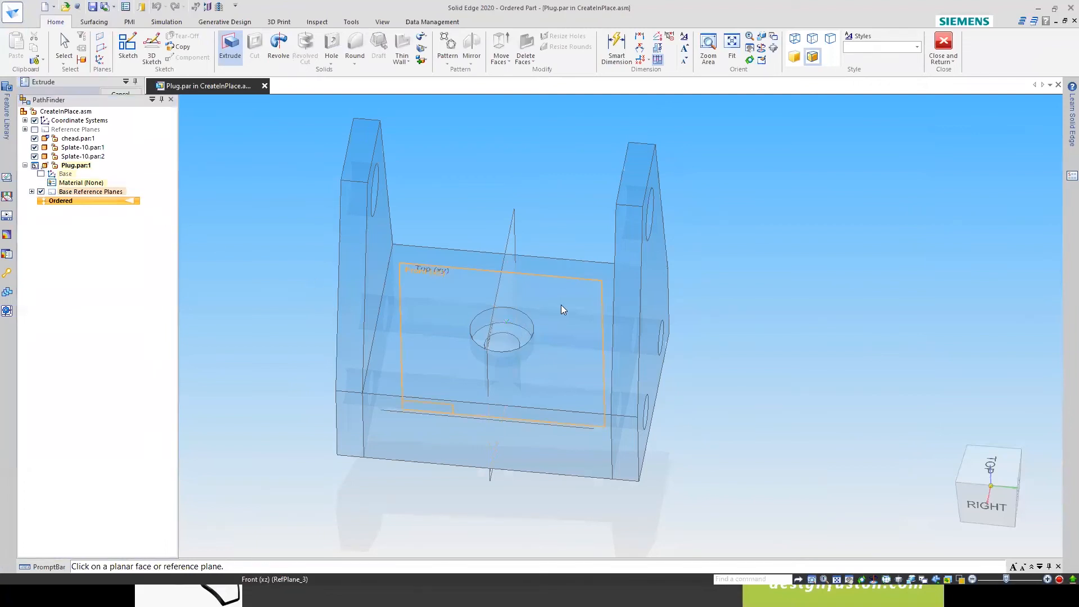
{"action": "left_click", "coordinate": [528, 377]}
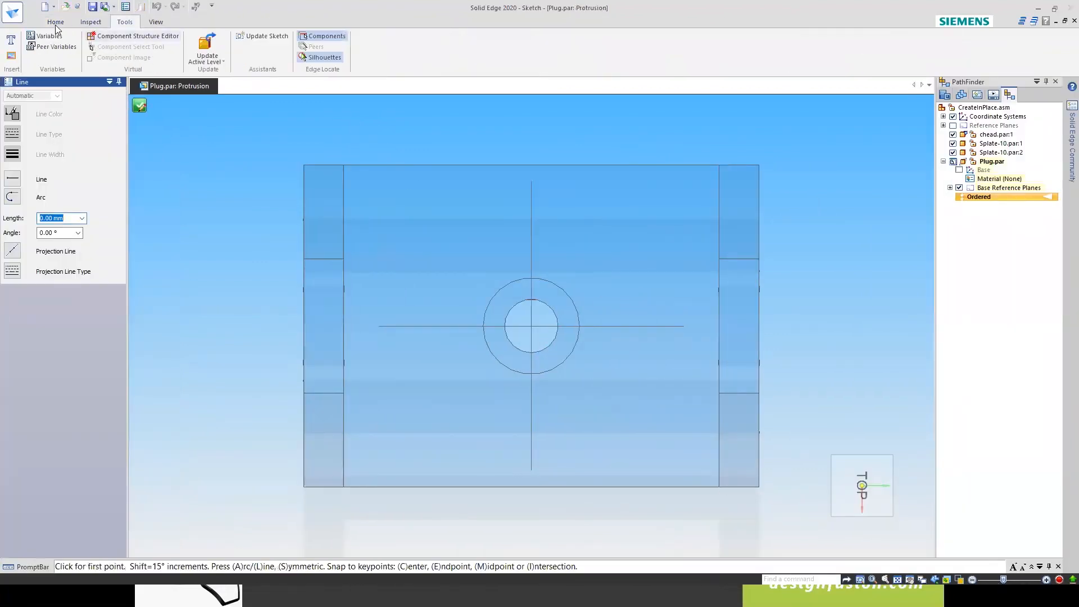
{"action": "left_click", "coordinate": [55, 22]}
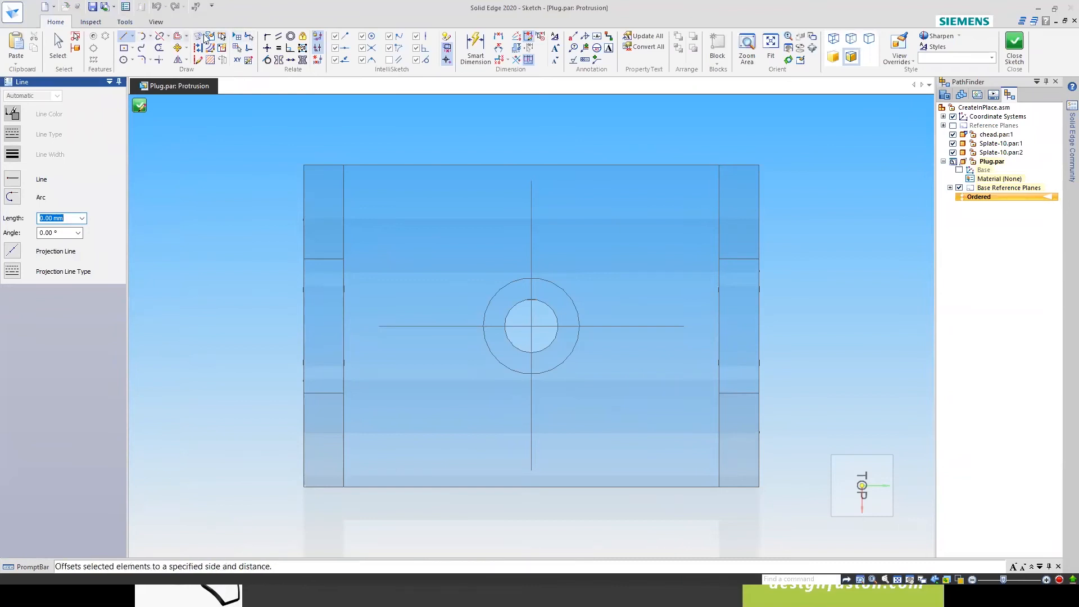
{"action": "left_click", "coordinate": [197, 36]}
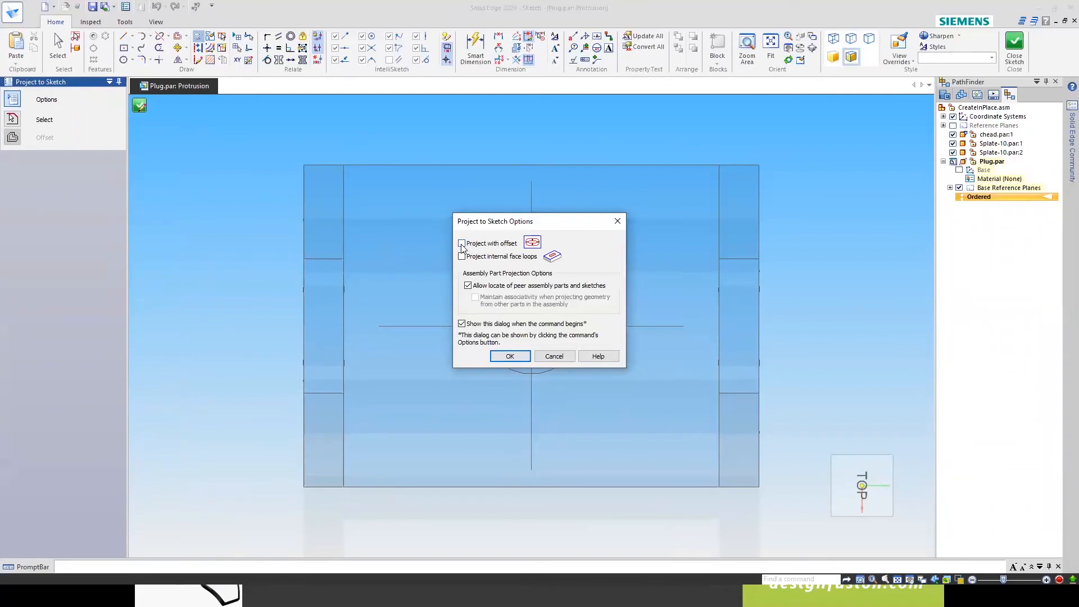
{"action": "left_click", "coordinate": [510, 355]}
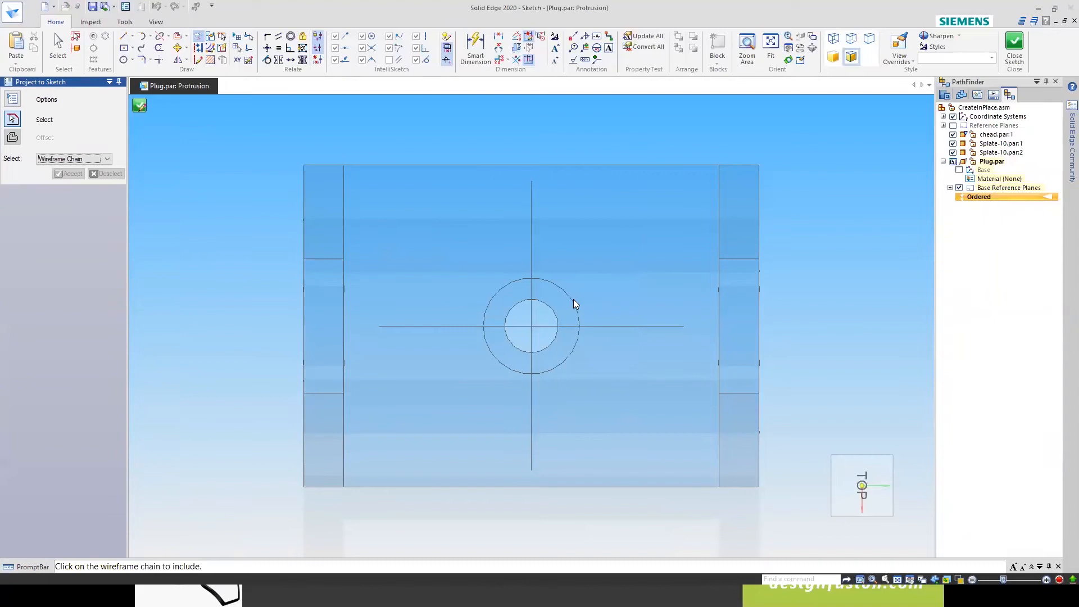
{"action": "left_click", "coordinate": [132, 21]}
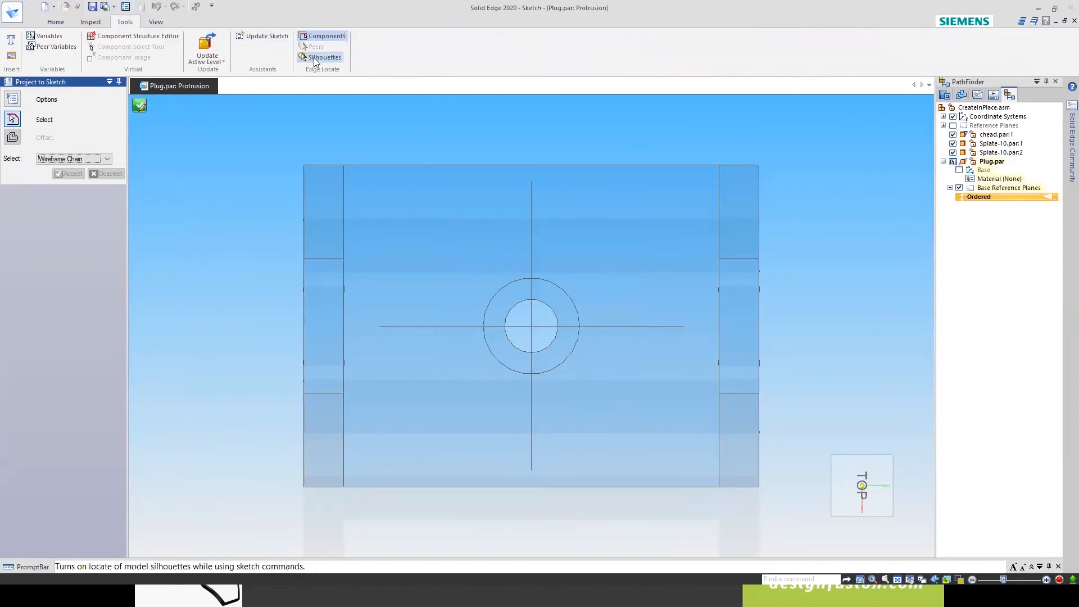
{"action": "key", "text": "Escape"}
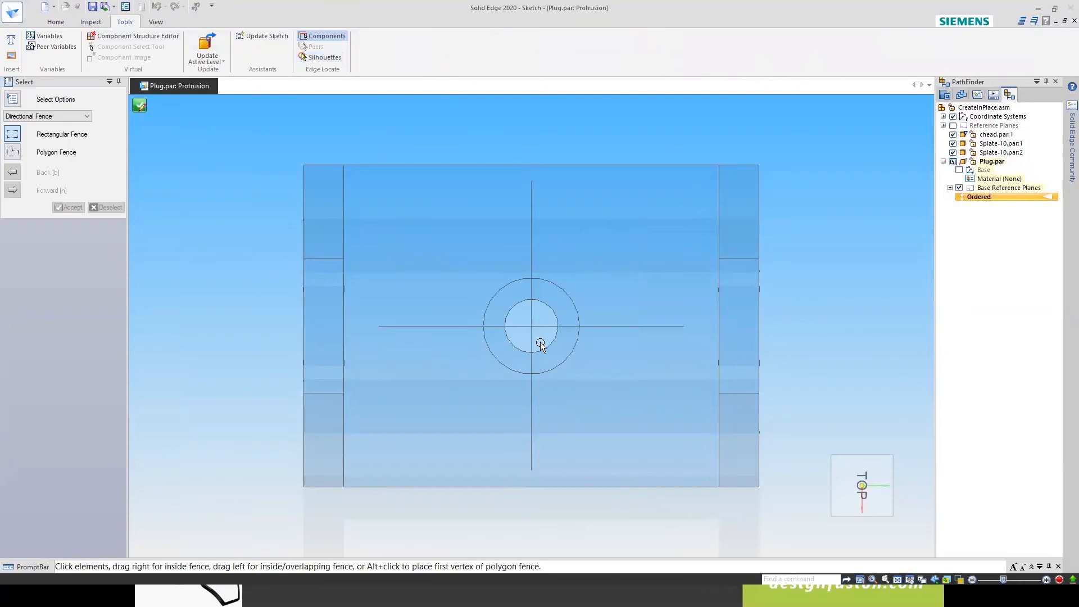
{"action": "scroll", "coordinate": [541, 343], "scroll_direction": "up", "scroll_amount": 3}
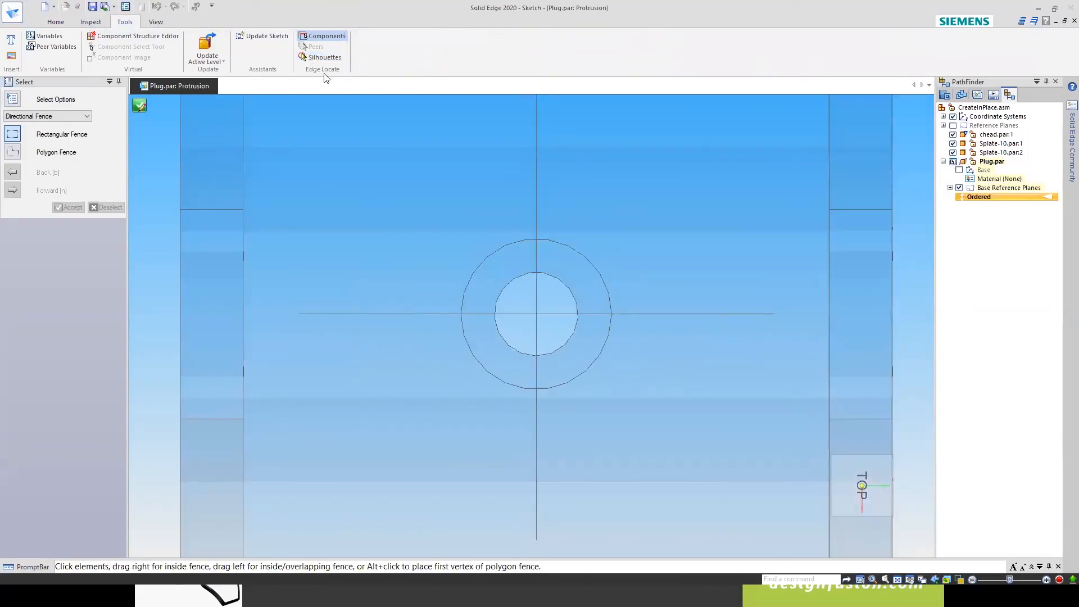
{"action": "left_click", "coordinate": [320, 57]}
{"action": "scroll", "coordinate": [169, 171], "scroll_direction": "down", "scroll_amount": 2}
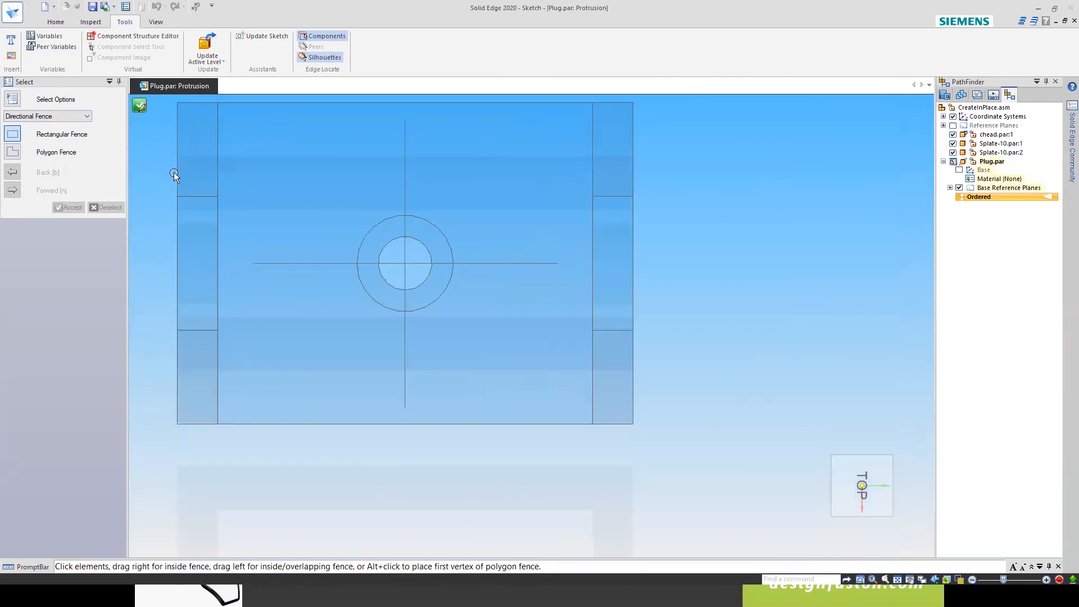
Project the edge of the inner through hole into the profile sketch as a single wireframe, and close the sketch.
{"action": "left_click", "coordinate": [56, 22]}
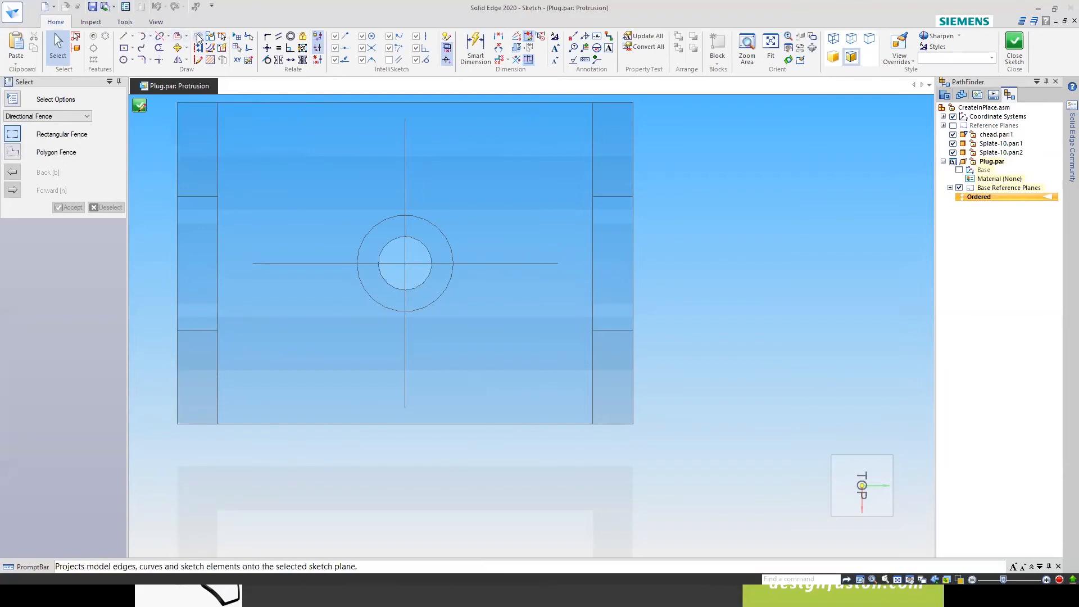
{"action": "left_click", "coordinate": [198, 36]}
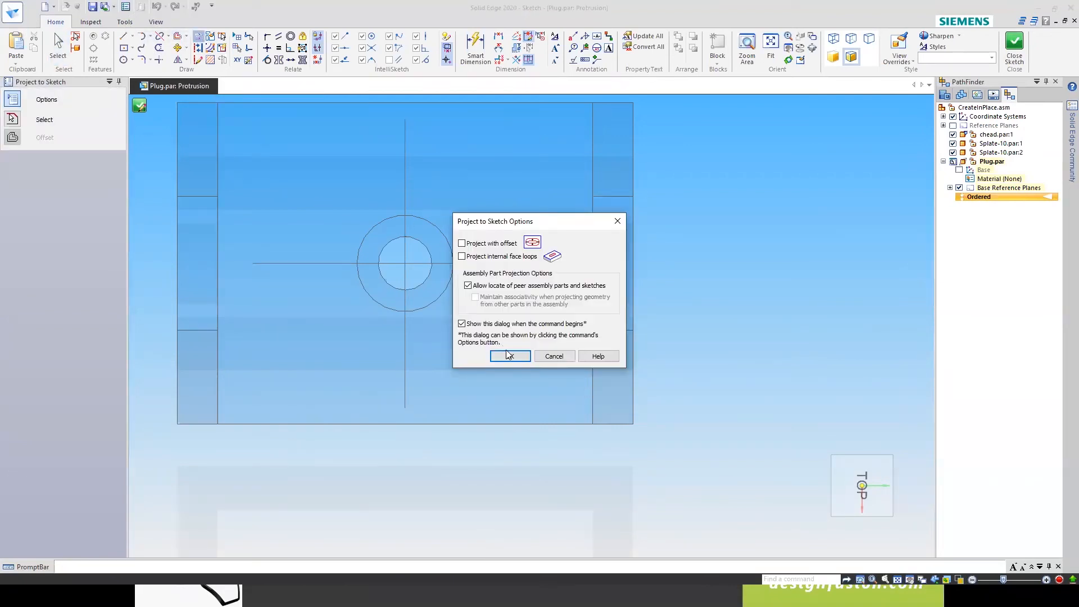
{"action": "left_click", "coordinate": [509, 356]}
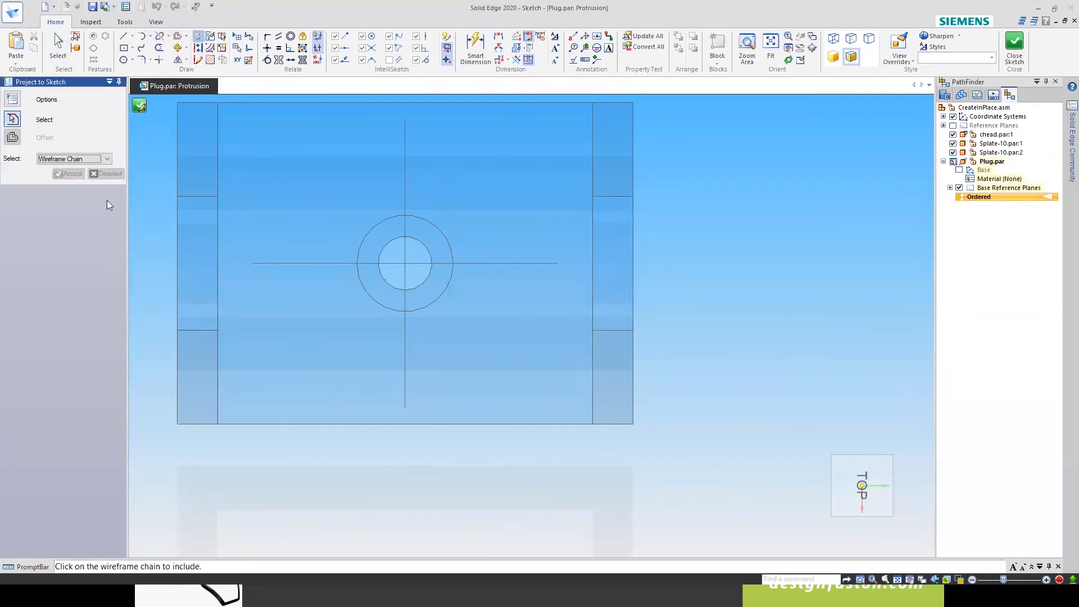
{"action": "left_click", "coordinate": [101, 161]}
{"action": "left_click", "coordinate": [61, 167]}
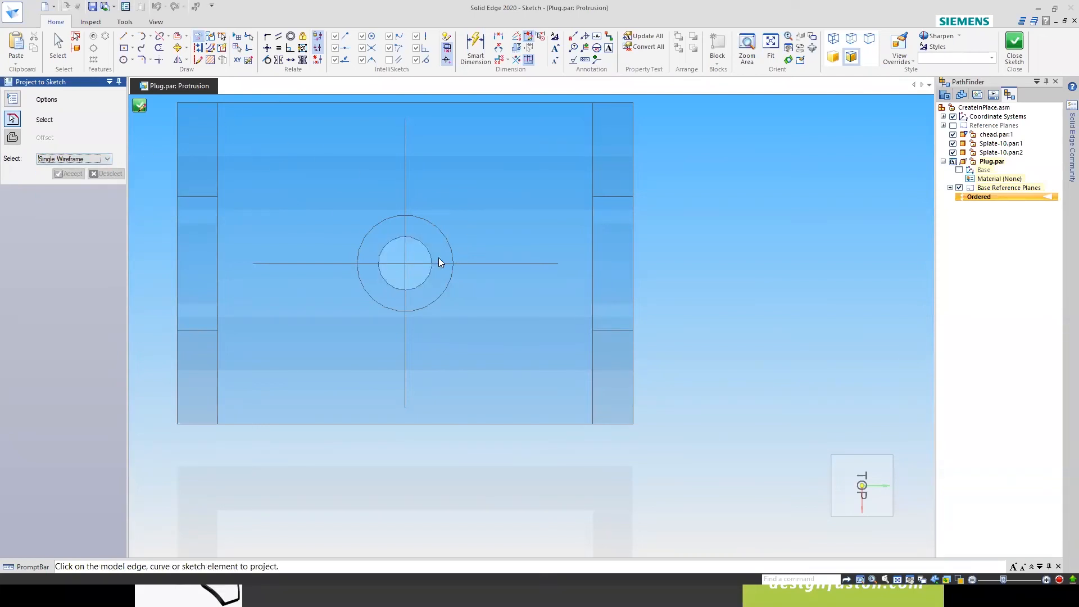
{"action": "left_click", "coordinate": [425, 246]}
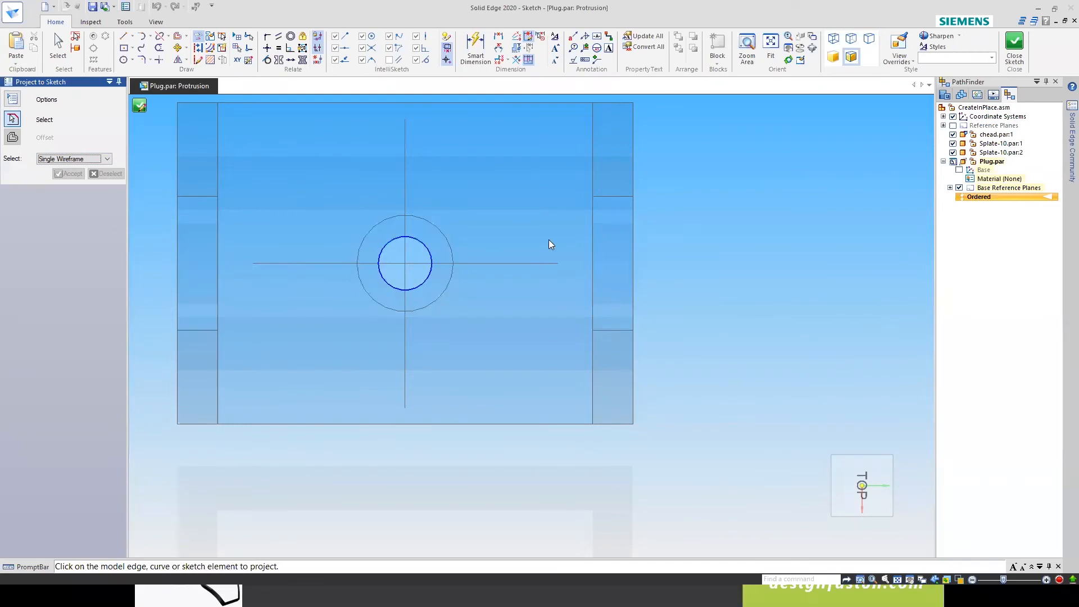
{"action": "left_click", "coordinate": [139, 105]}
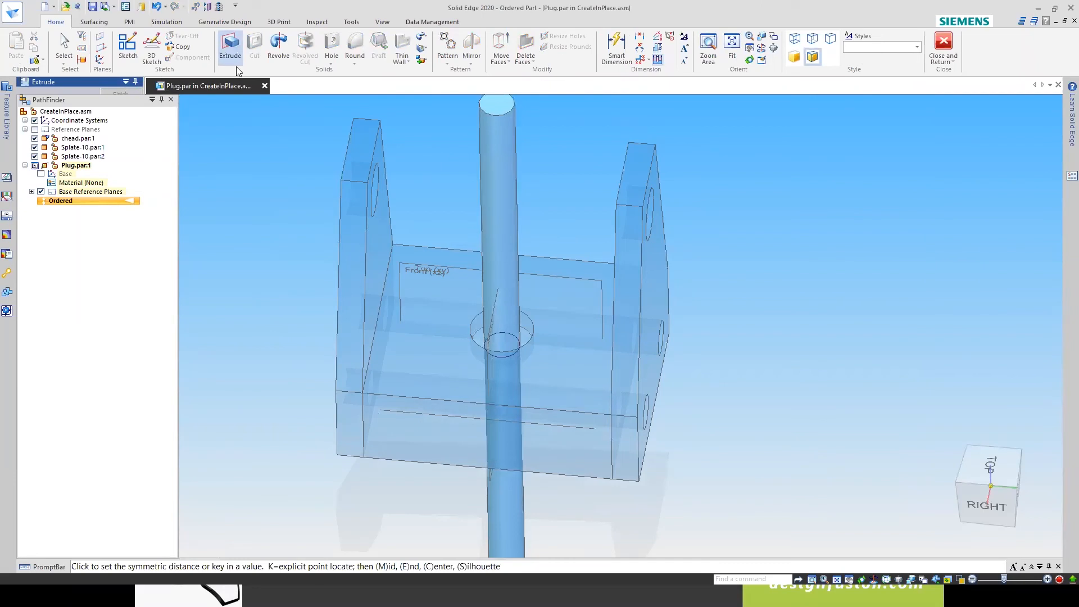
Dock PathFinder and extrude the projected inner circle 38 mm downward through the base plate with a non-symmetric extent.
{"action": "left_click_drag", "start_coordinate": [93, 103], "coordinate": [1043, 325]}
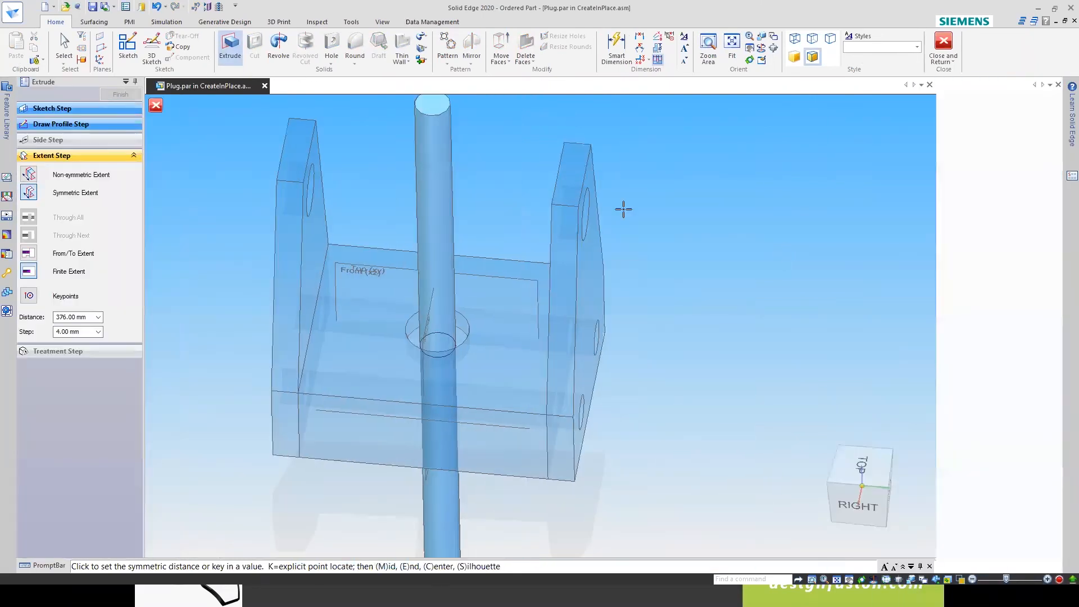
{"action": "left_click", "coordinate": [30, 193]}
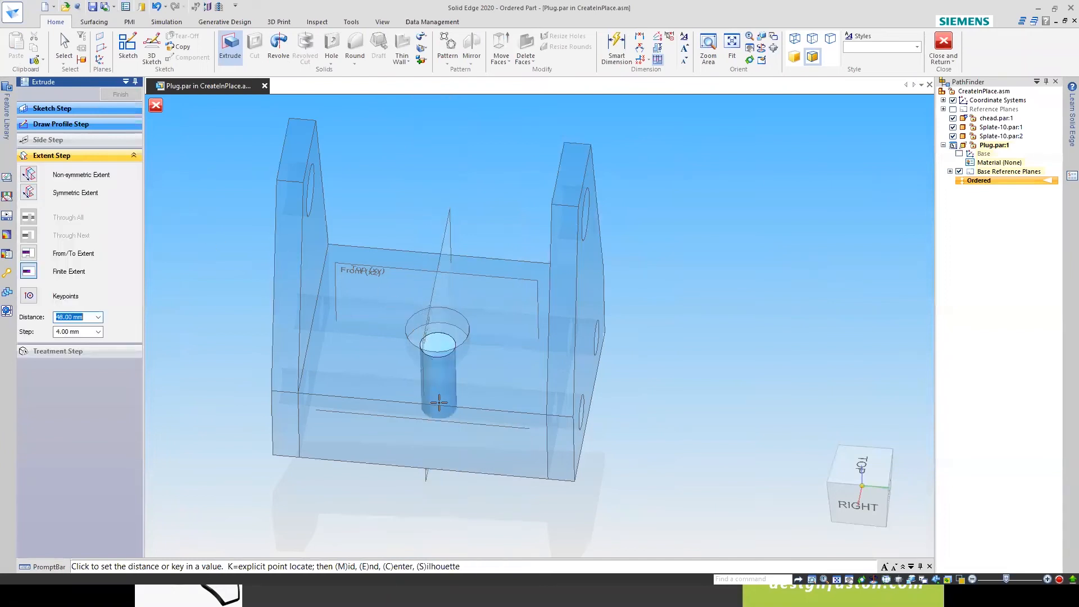
{"action": "middle_click_drag", "start_coordinate": [420, 504], "coordinate": [437, 419]}
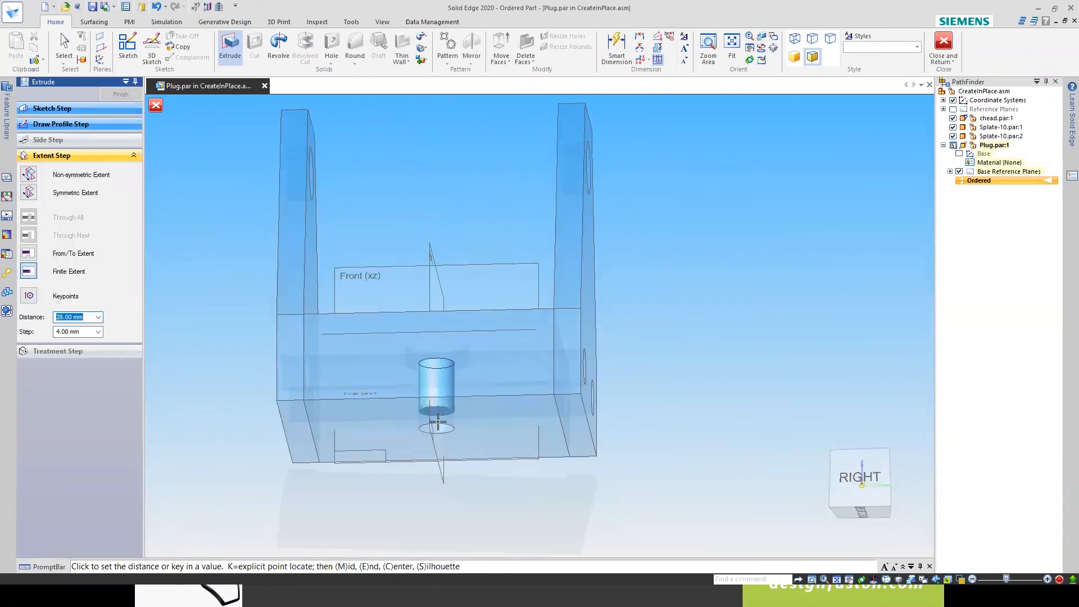
{"action": "left_click", "coordinate": [438, 393]}
{"action": "middle_click_drag", "start_coordinate": [676, 202], "coordinate": [674, 303]}
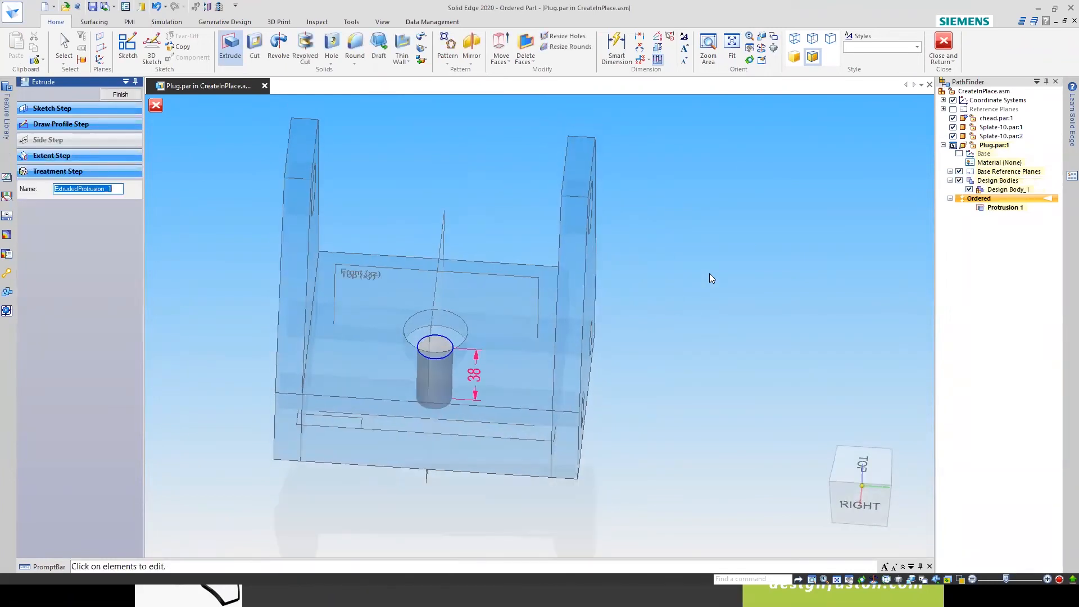
{"action": "left_click", "coordinate": [121, 94]}
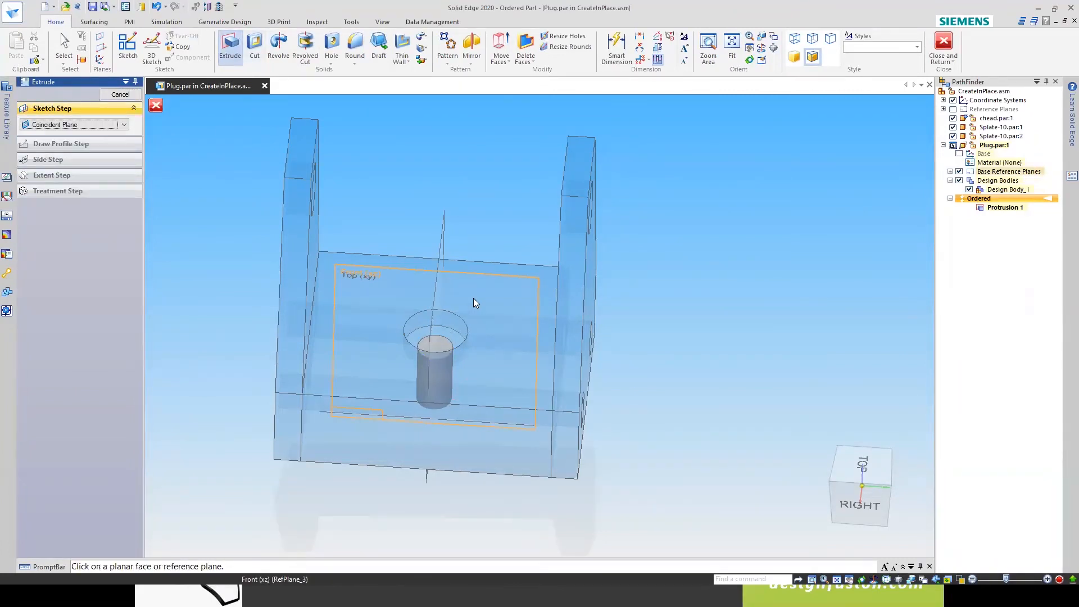
Sketch a second extrusion profile on the Top (xy) plane by projecting the counterbore's outer circular edge, and close the sketch.
{"action": "middle_click_drag", "start_coordinate": [513, 181], "coordinate": [469, 268]}
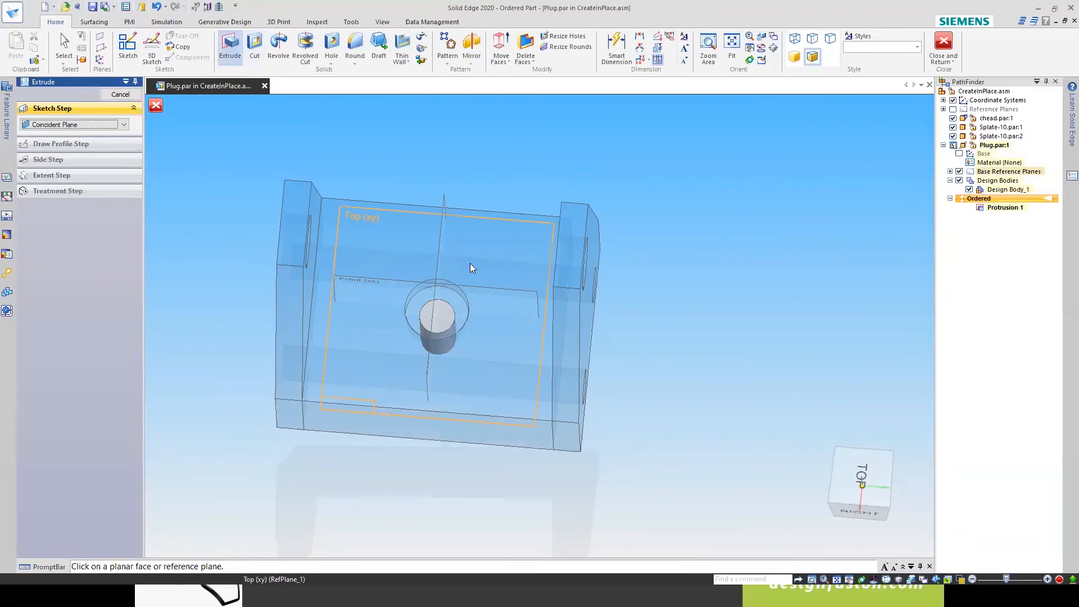
{"action": "left_click", "coordinate": [469, 263]}
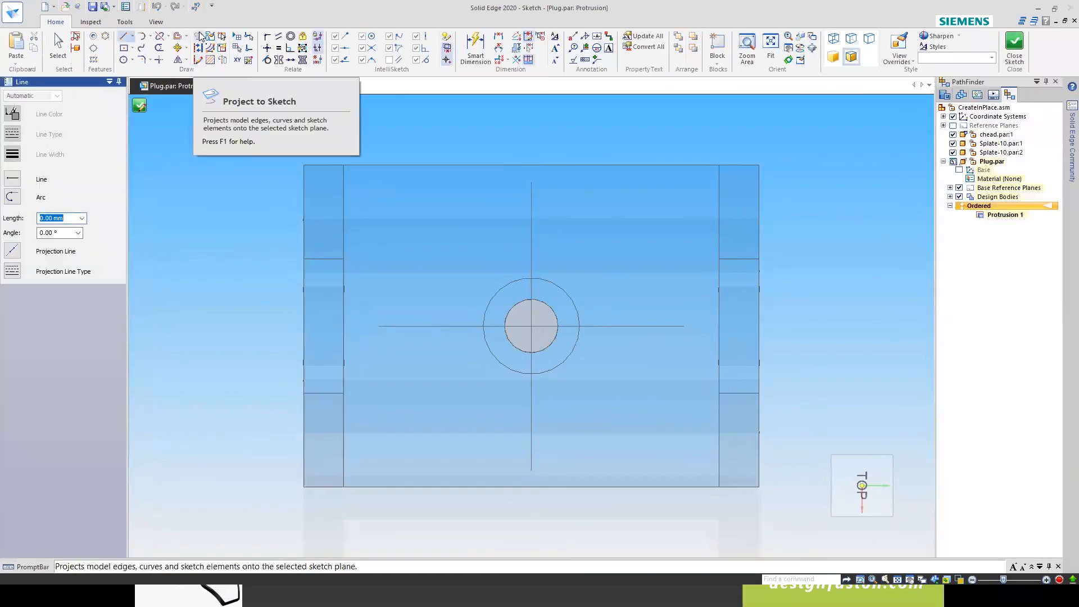
{"action": "left_click", "coordinate": [199, 37]}
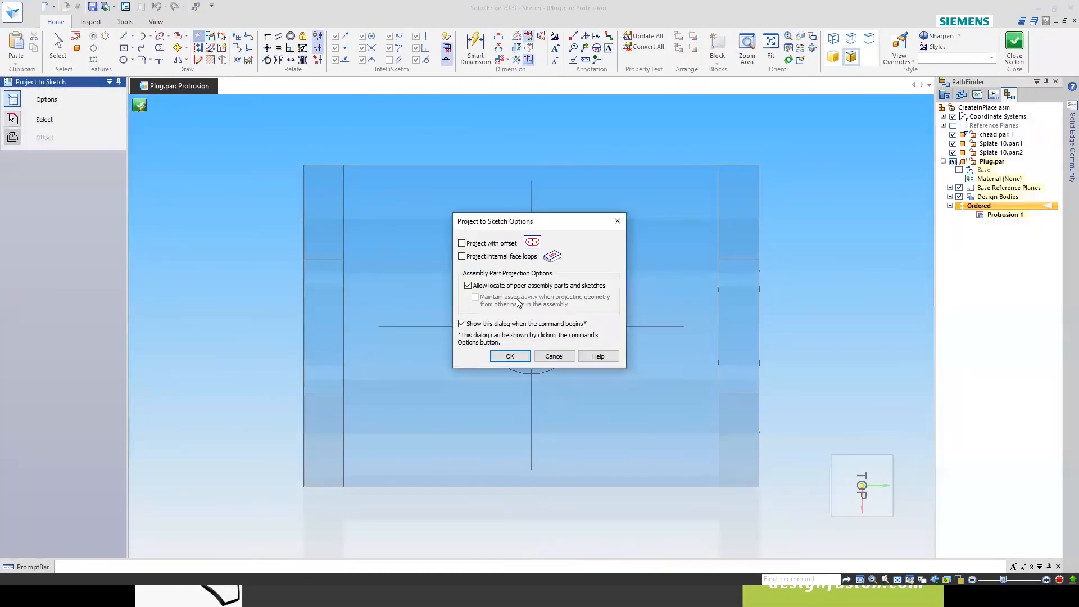
{"action": "left_click", "coordinate": [510, 356]}
{"action": "left_click", "coordinate": [573, 301]}
{"action": "middle_click_drag", "start_coordinate": [808, 290], "coordinate": [793, 201]}
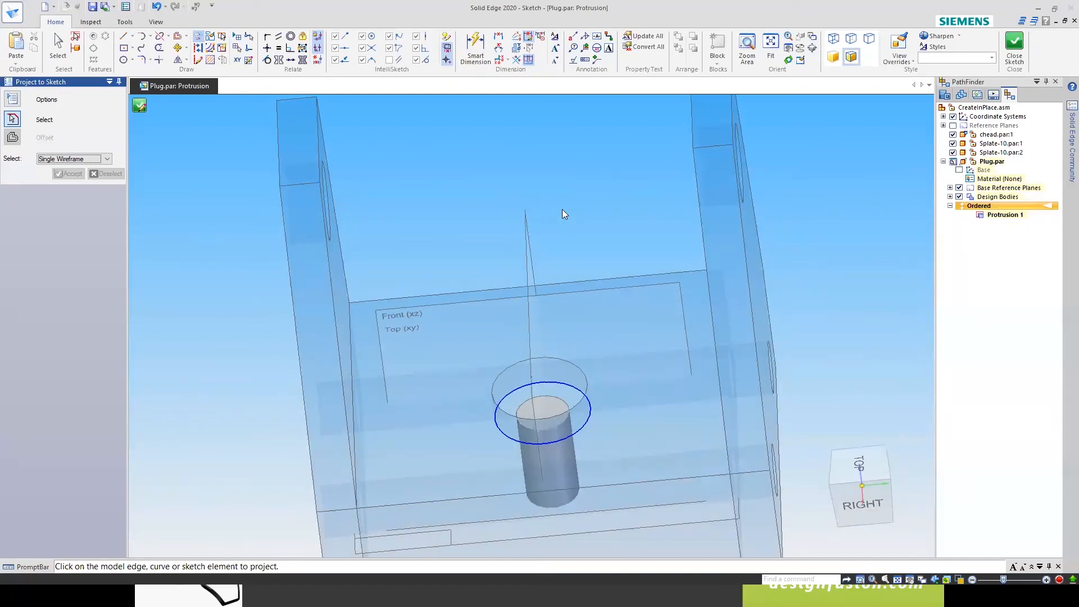
{"action": "left_click", "coordinate": [140, 106]}
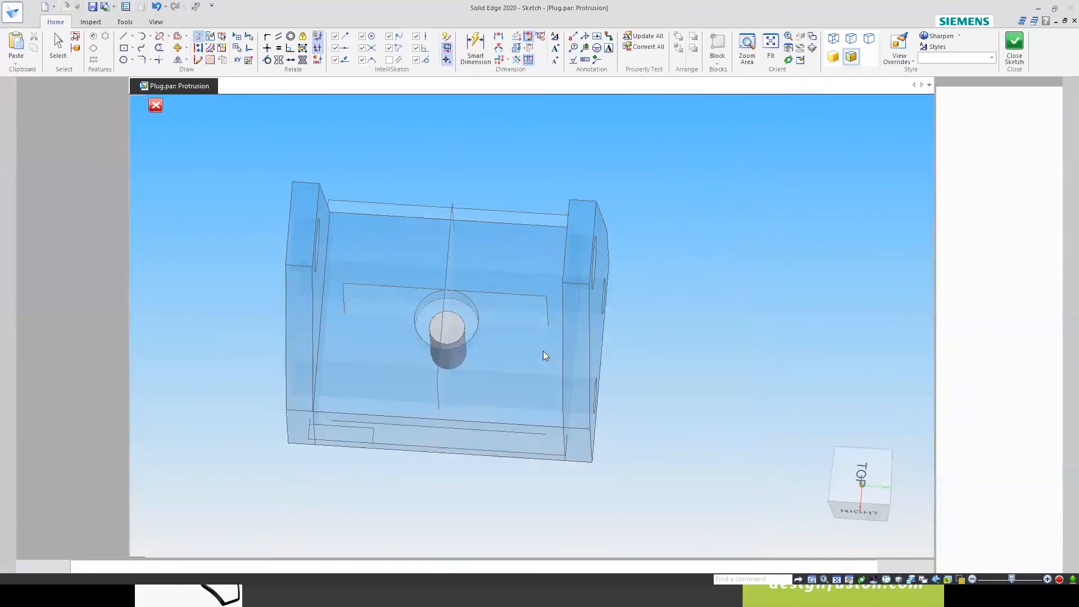
Extrude the plug's head from the larger circle up to the counterbore's upper edge and finish the feature.
{"action": "left_click", "coordinate": [461, 290]}
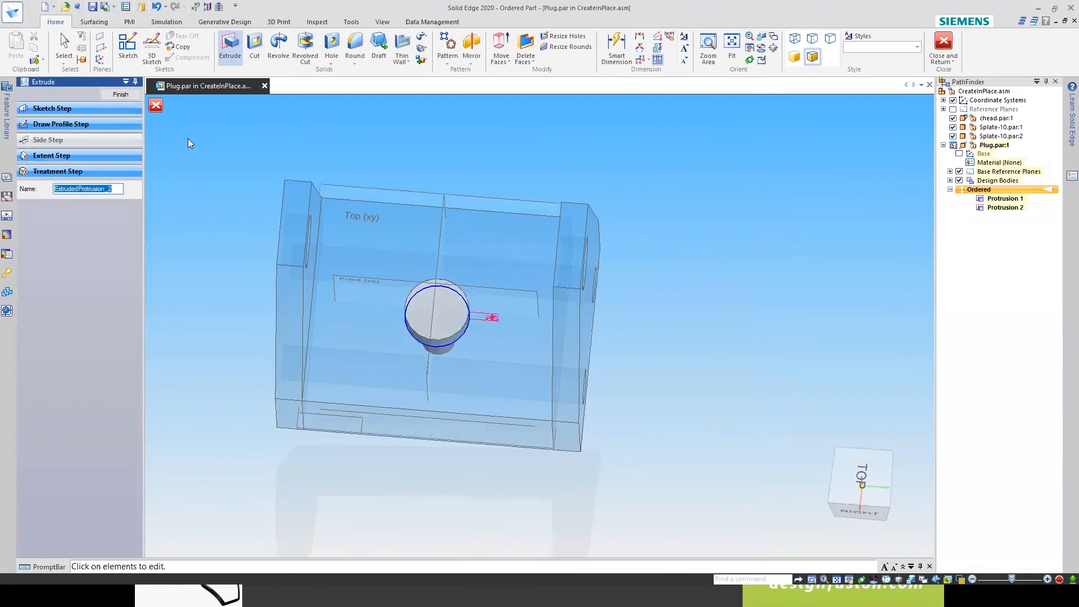
{"action": "left_click", "coordinate": [121, 94]}
{"action": "mouse_move", "coordinate": [610, 221]}
{"action": "middle_mouse_down"}
{"action": "mouse_move", "coordinate": [746, 305]}
{"action": "mouse_move", "coordinate": [742, 255]}
{"action": "mouse_move", "coordinate": [778, 194]}
{"action": "mouse_move", "coordinate": [757, 244]}
{"action": "middle_mouse_up"}
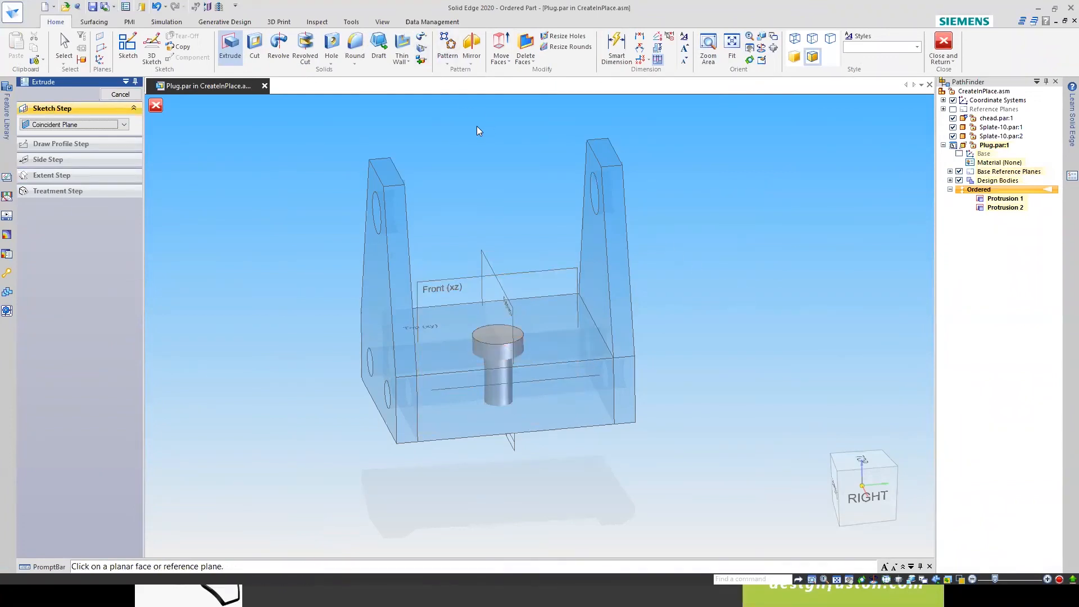
Paint the whole plug body with the Steel (red hot) style using Part Painter.
{"action": "left_click", "coordinate": [383, 22]}
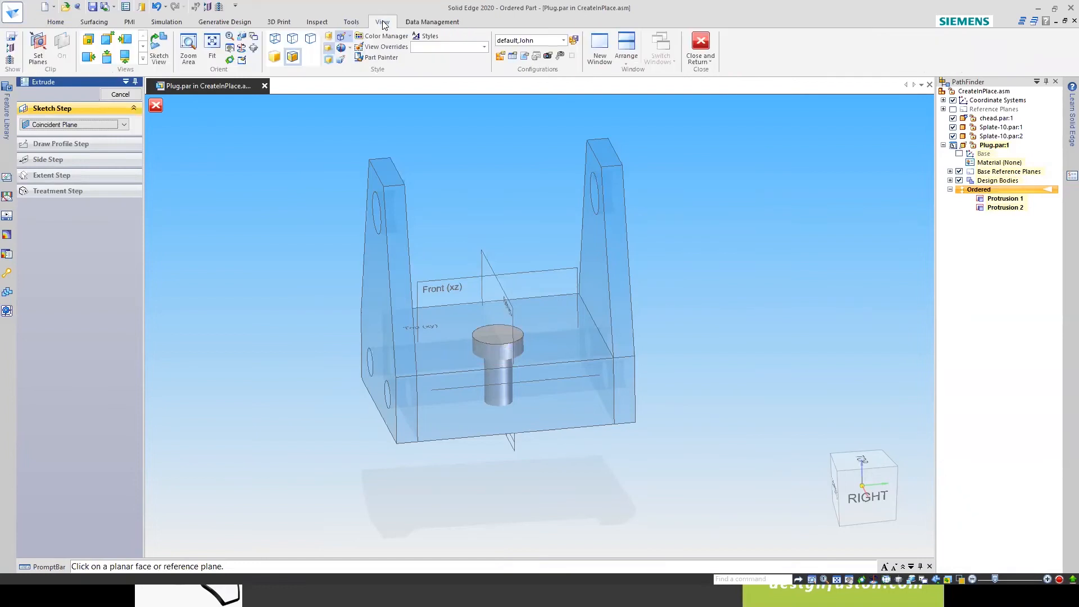
{"action": "left_click", "coordinate": [391, 59]}
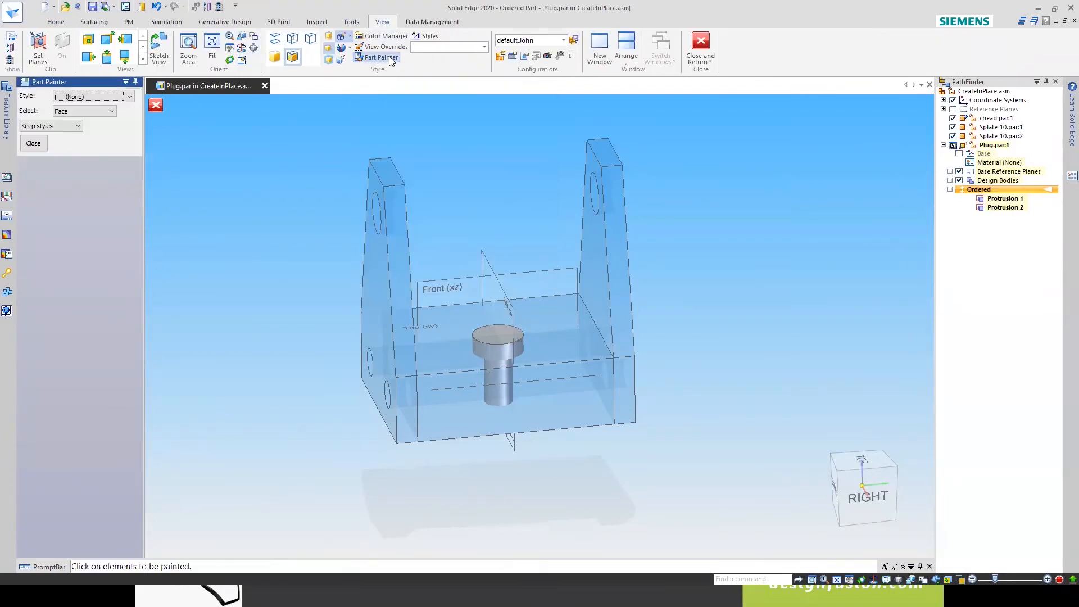
{"action": "left_click", "coordinate": [130, 98]}
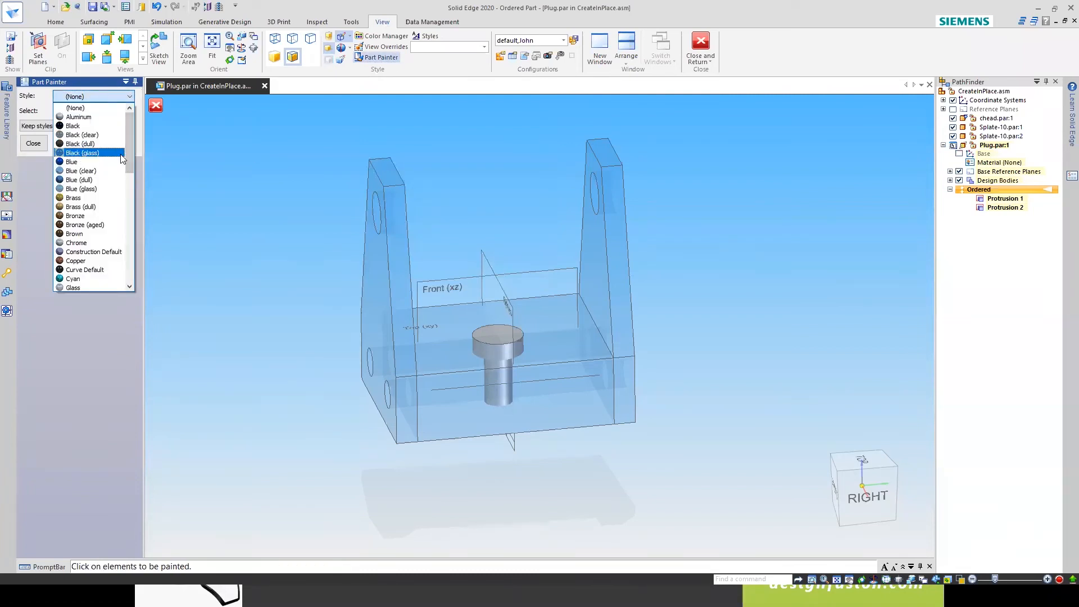
{"action": "left_click_drag", "start_coordinate": [132, 151], "coordinate": [125, 238]}
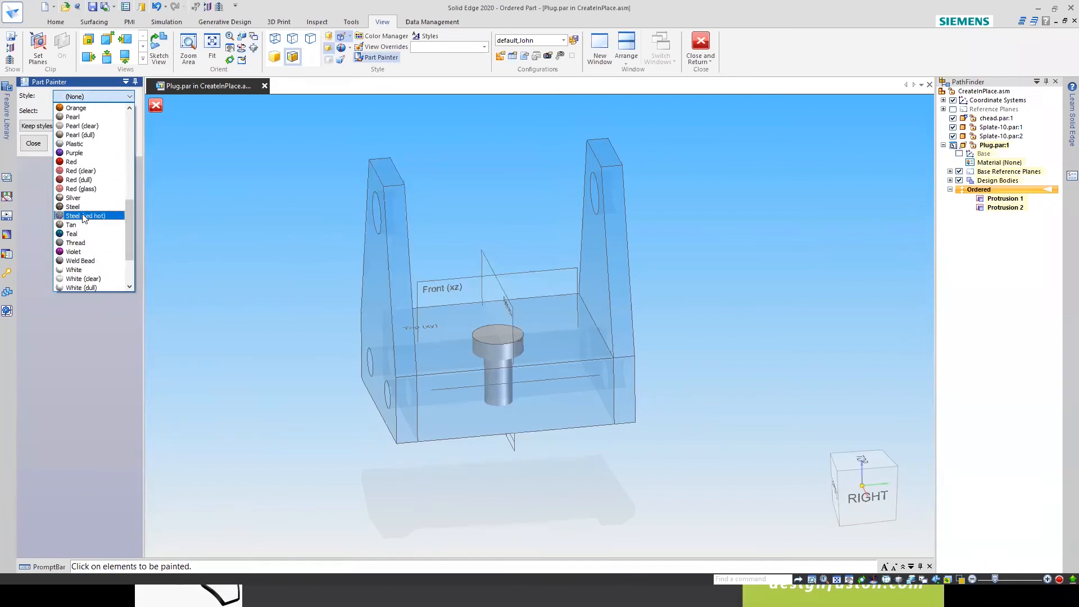
{"action": "left_click", "coordinate": [84, 216]}
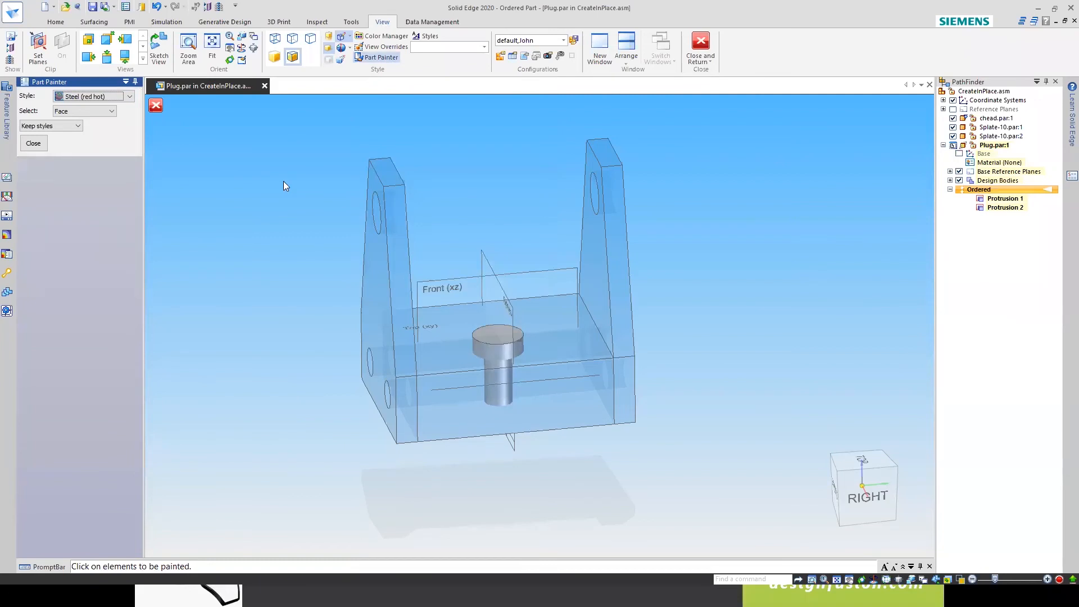
{"action": "left_click", "coordinate": [100, 112]}
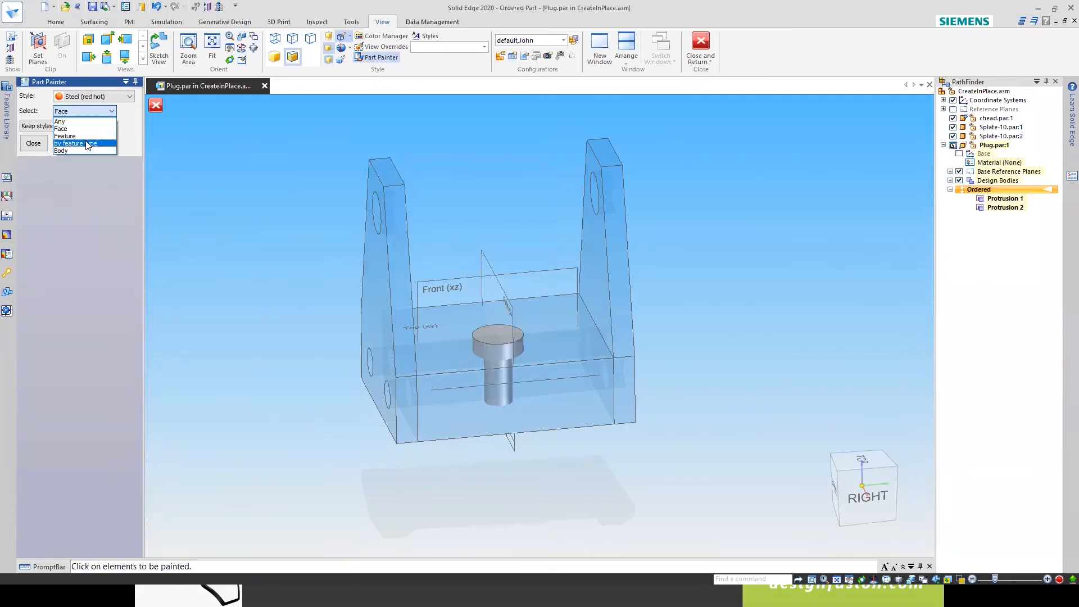
{"action": "left_click", "coordinate": [83, 150]}
{"action": "left_click", "coordinate": [497, 334]}
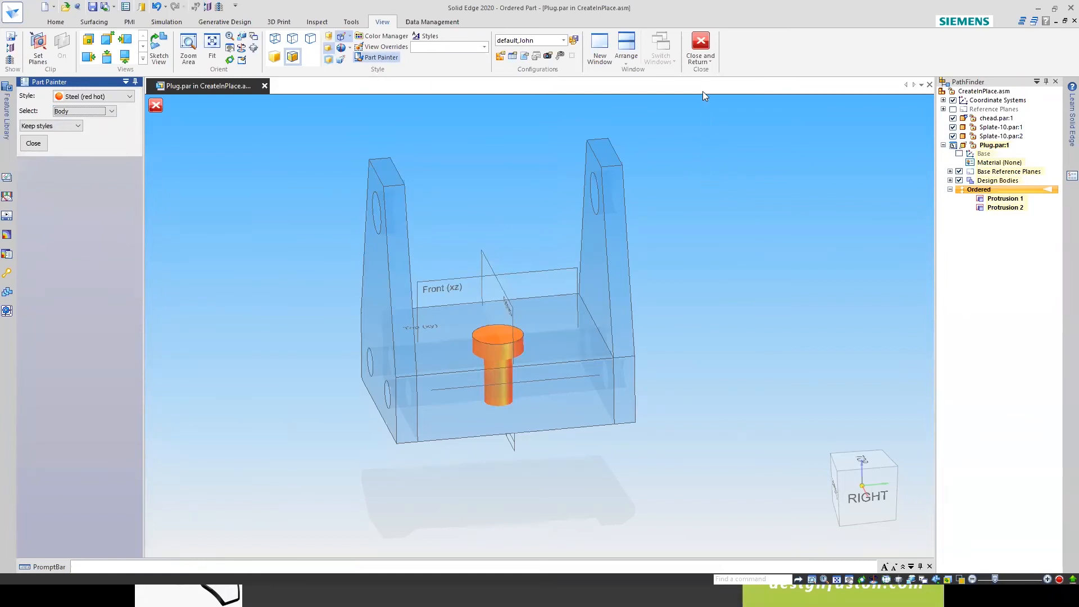
Close the in-place editing of Plug.par and return to the CreateInPlace.asm assembly.
{"action": "left_click", "coordinate": [703, 56]}
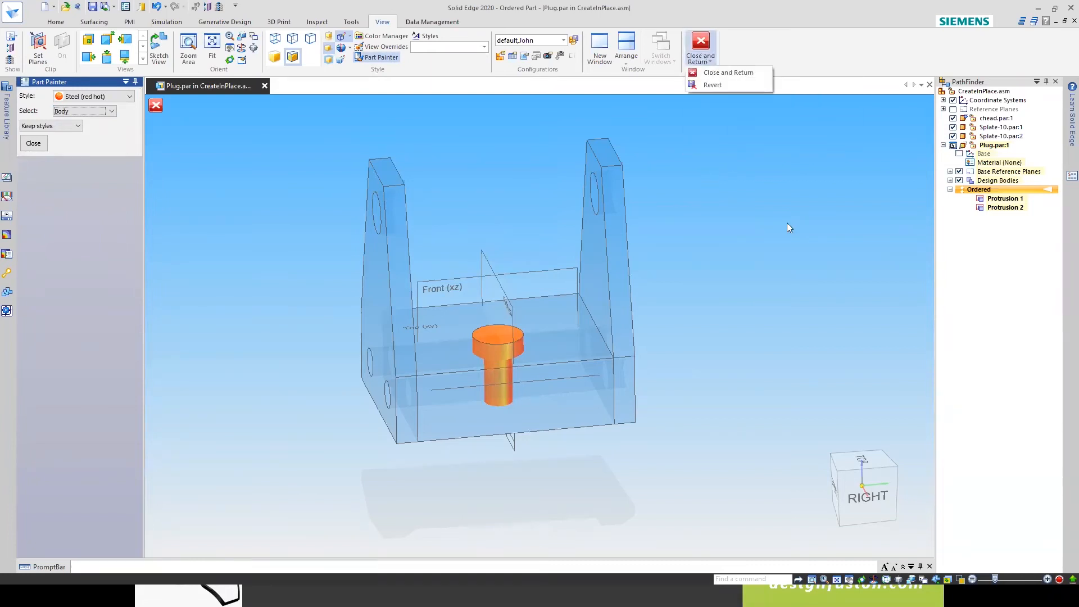
{"action": "left_click", "coordinate": [729, 84]}
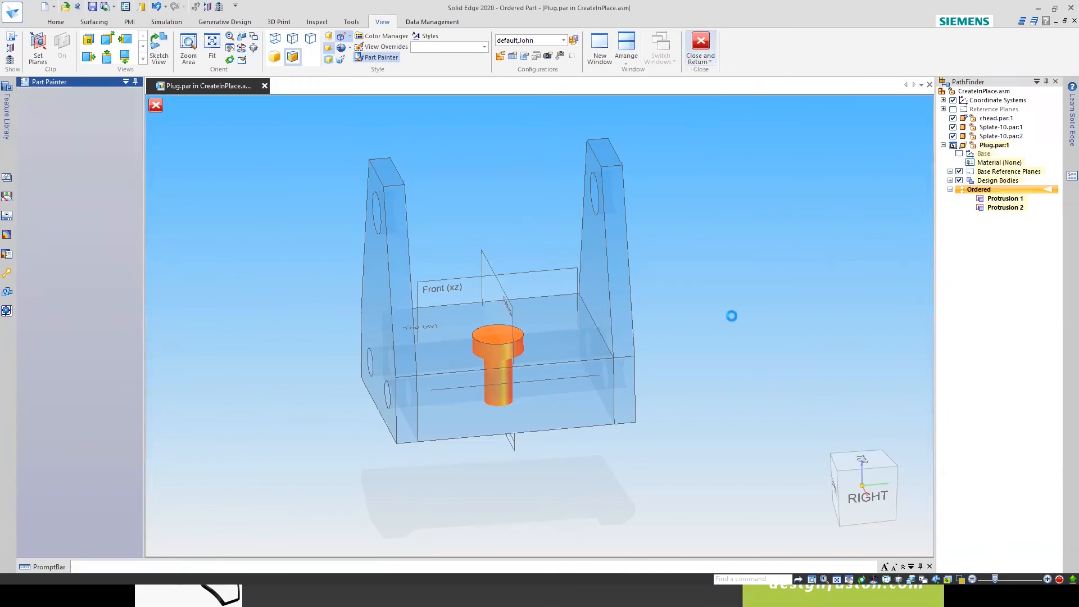
{"action": "middle_click_drag", "start_coordinate": [678, 292], "coordinate": [689, 269]}
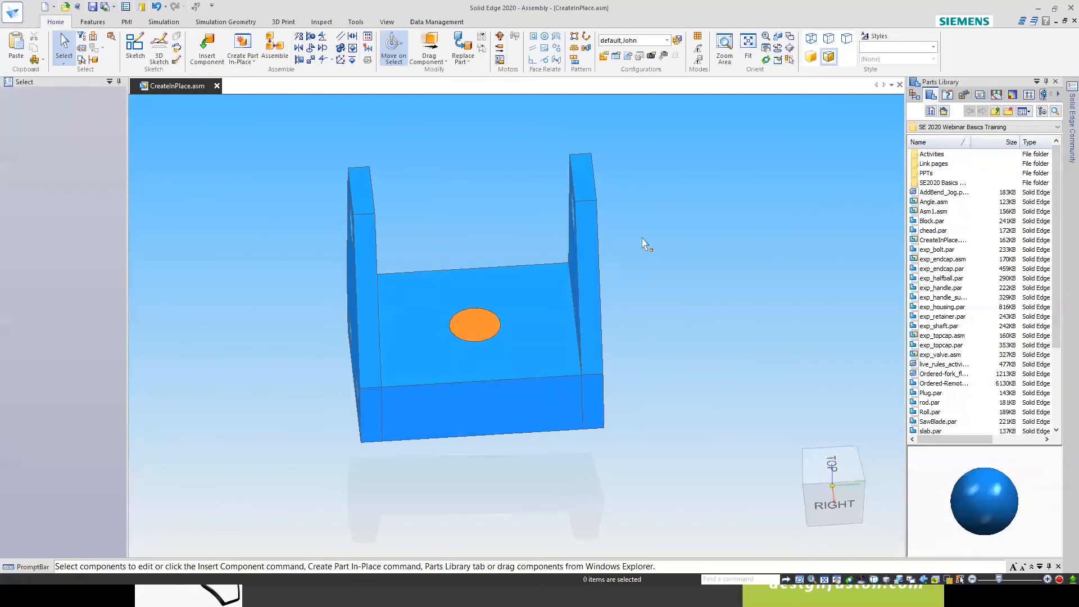
Display the component tree of CreateInPlace.asm and inspect the plug seated in its hole.
{"action": "left_click", "coordinate": [914, 95]}
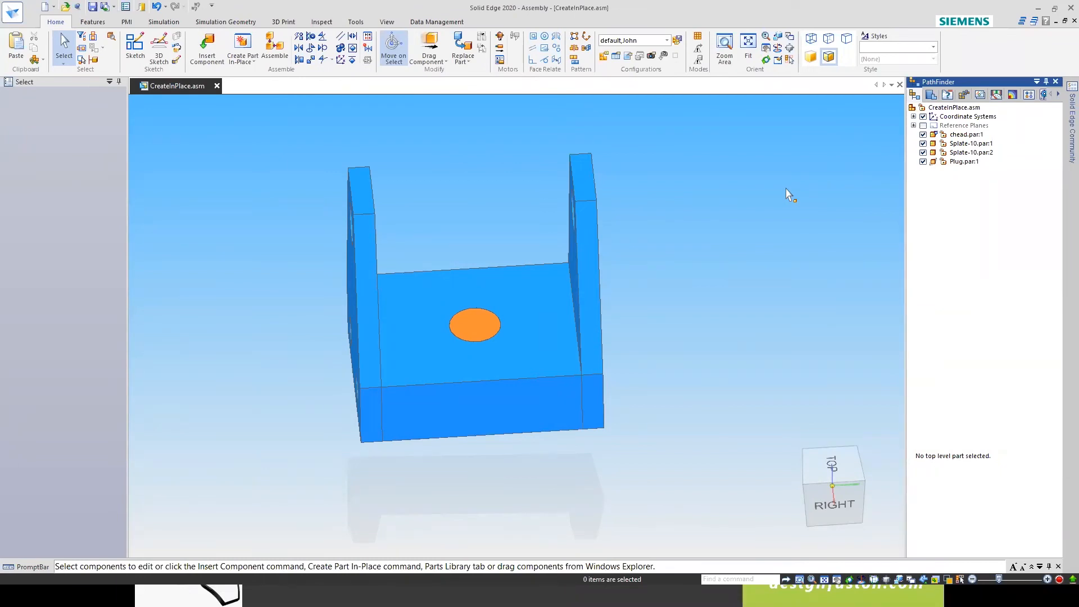
{"action": "scroll", "coordinate": [467, 247], "scroll_direction": "up", "scroll_amount": 2}
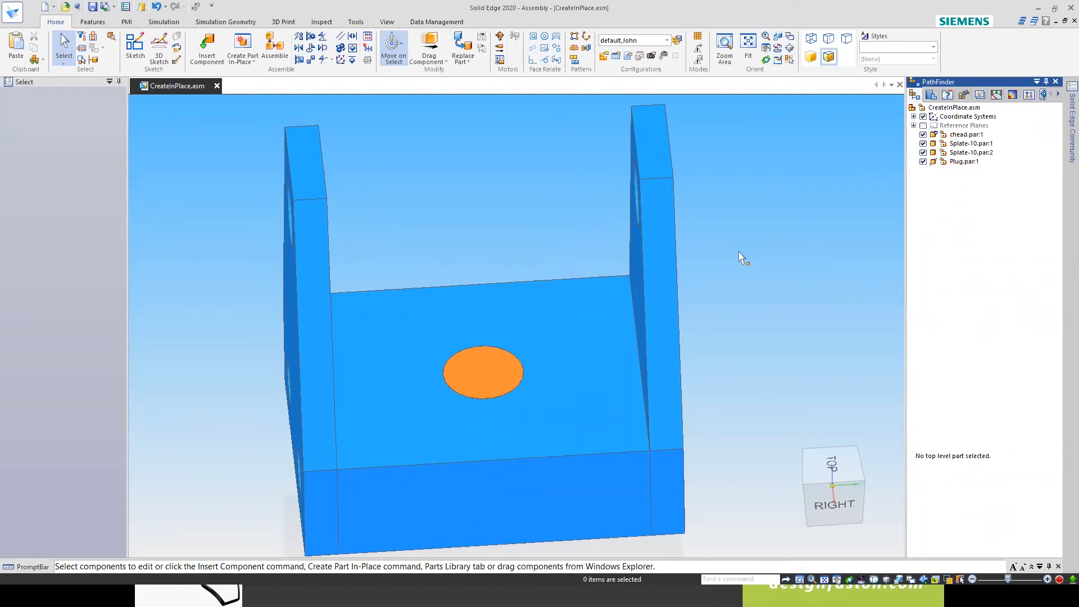
{"action": "middle_click_drag", "start_coordinate": [746, 318], "coordinate": [781, 261]}
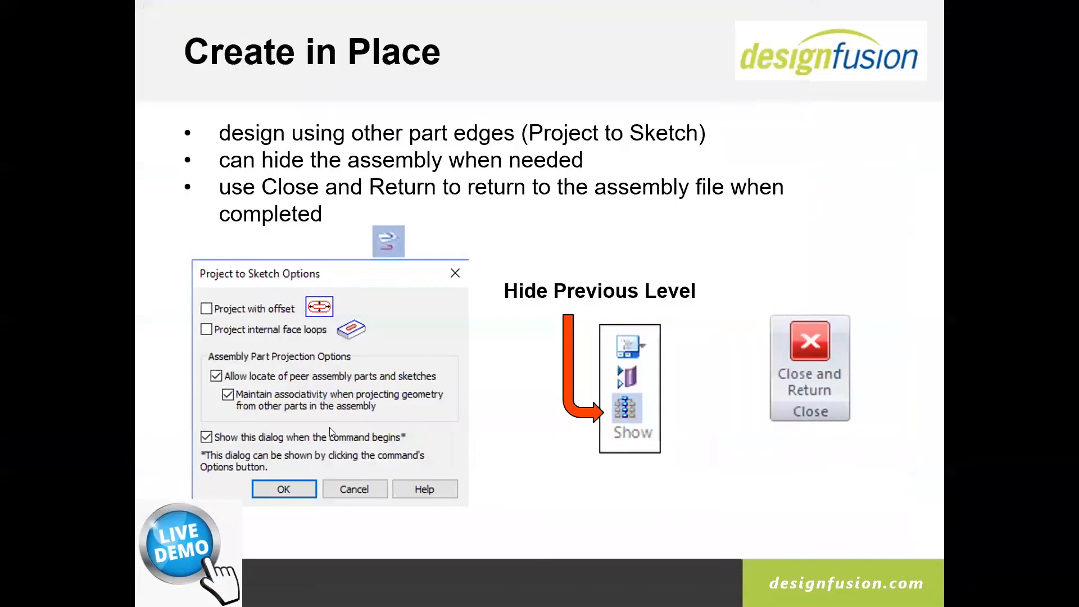
{"action": "left_click", "coordinate": [496, 392]}
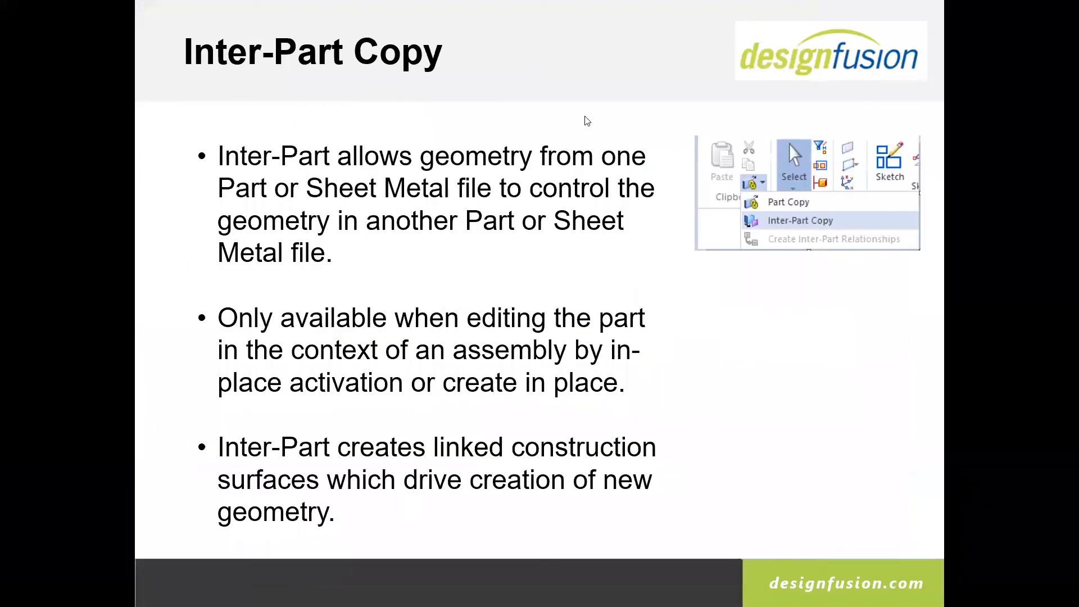
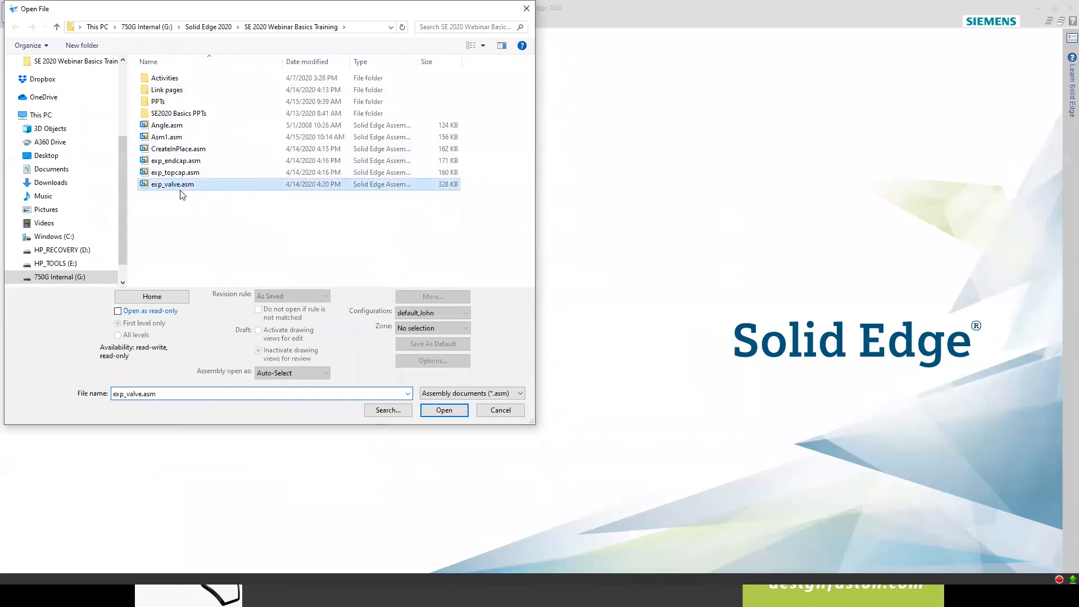
Open the exp_valve.asm assembly.
{"action": "left_click", "coordinate": [452, 411]}
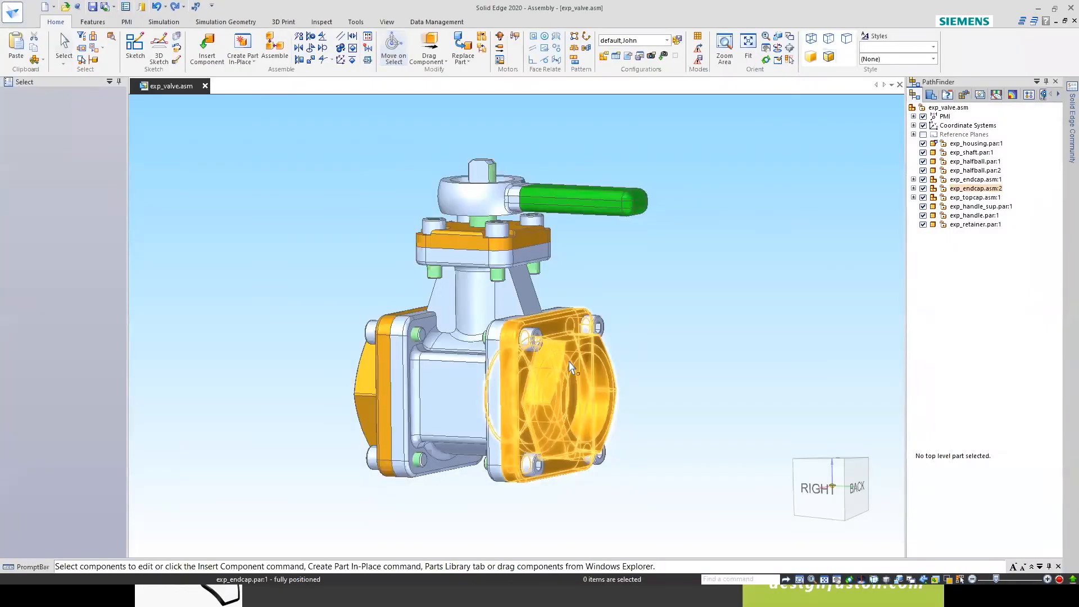
{"action": "middle_click_drag", "start_coordinate": [576, 271], "coordinate": [681, 288]}
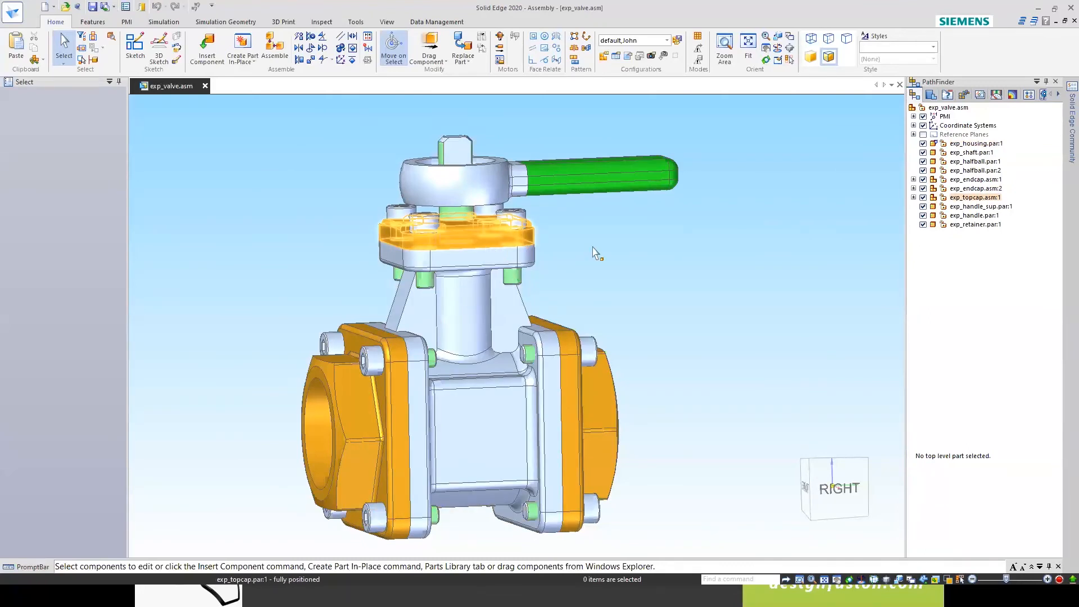
{"action": "scroll", "coordinate": [582, 244], "scroll_direction": "up", "scroll_amount": 3}
{"action": "scroll", "coordinate": [624, 237], "scroll_direction": "down", "scroll_amount": 1}
{"action": "middle_click_drag", "start_coordinate": [630, 238], "coordinate": [566, 242]}
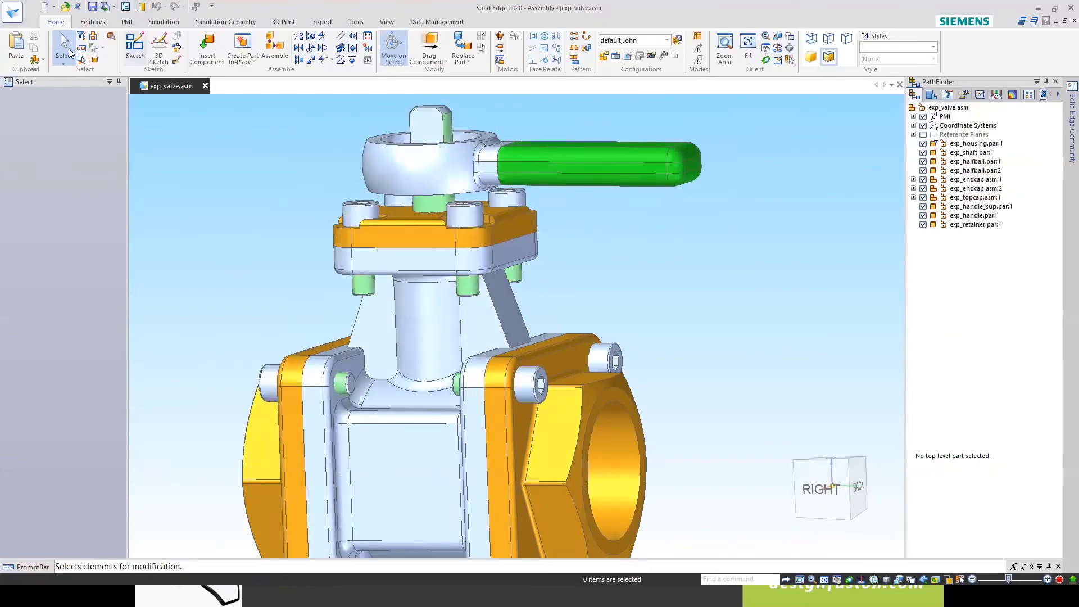
Set the offset of the mate between exp_topcap.par and exp_housing.par to 1 mm.
{"action": "left_click", "coordinate": [461, 233]}
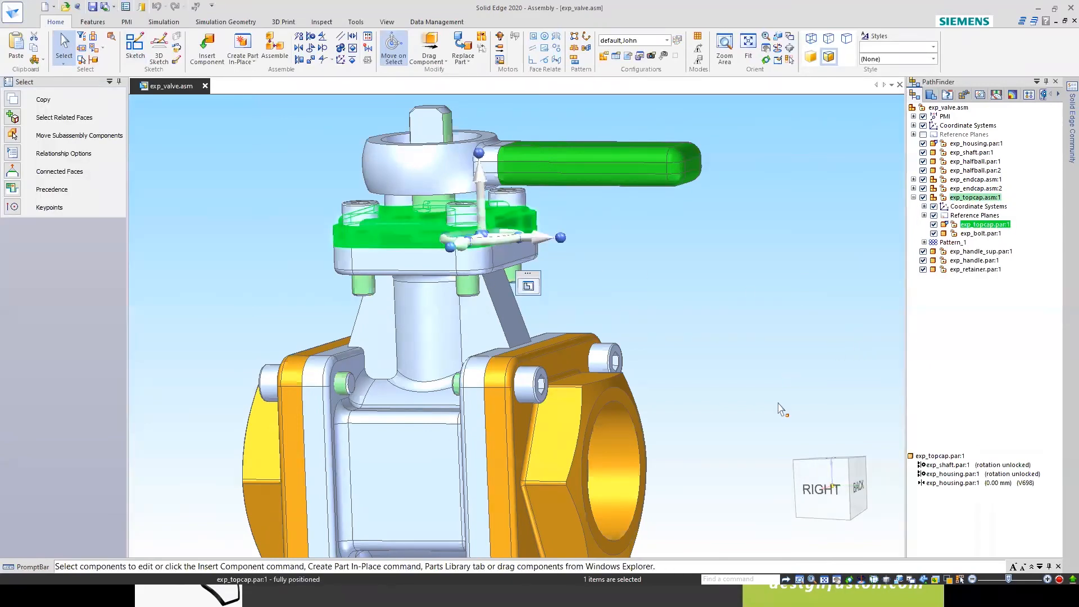
{"action": "left_click", "coordinate": [949, 484]}
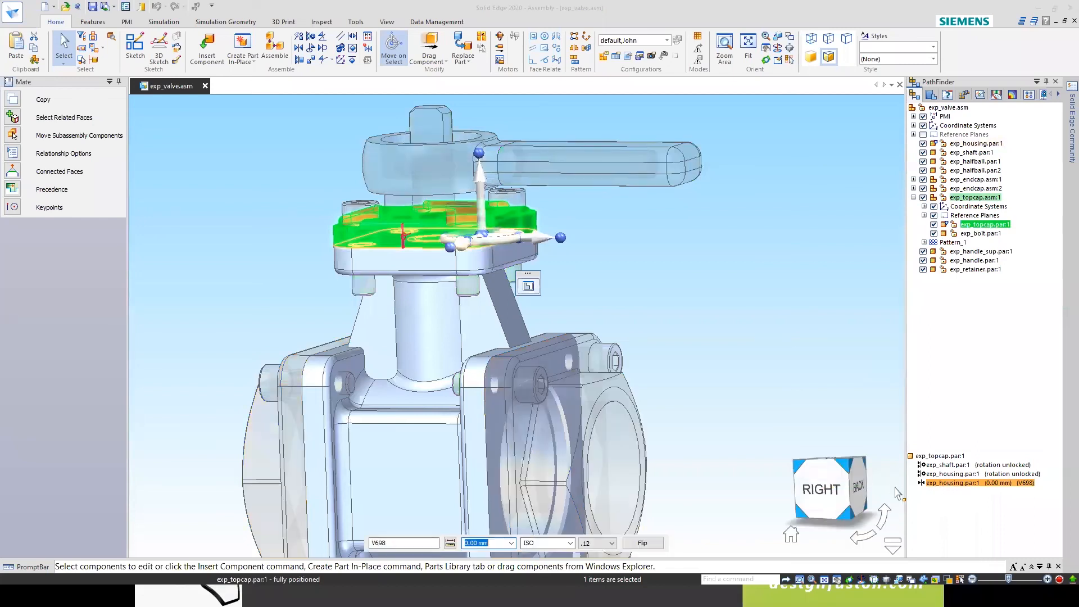
{"action": "type", "text": "1"}
{"action": "key", "text": "Return"}
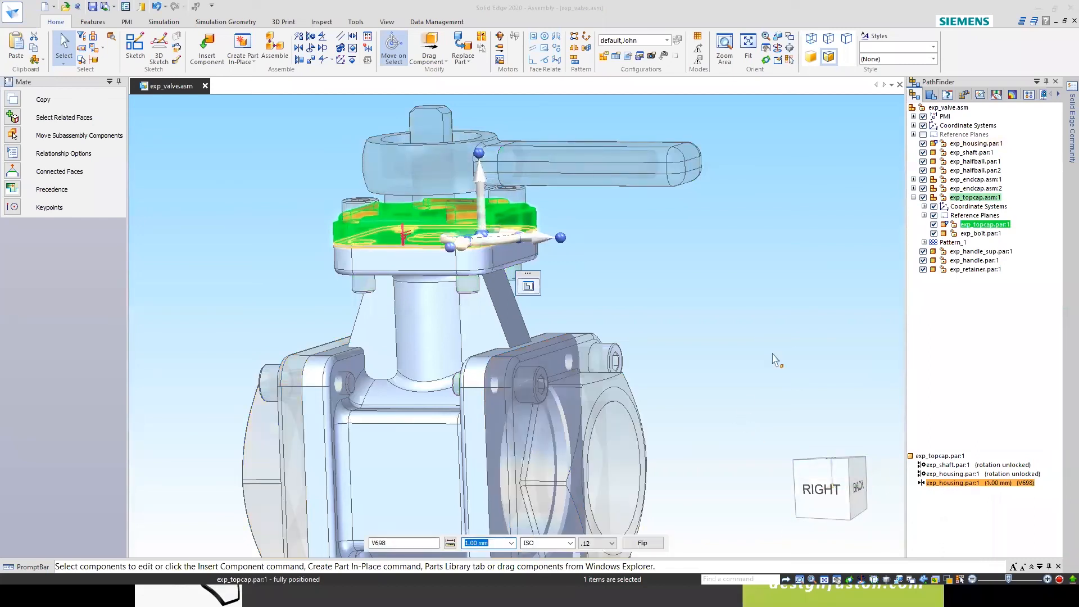
{"action": "left_click", "coordinate": [645, 259]}
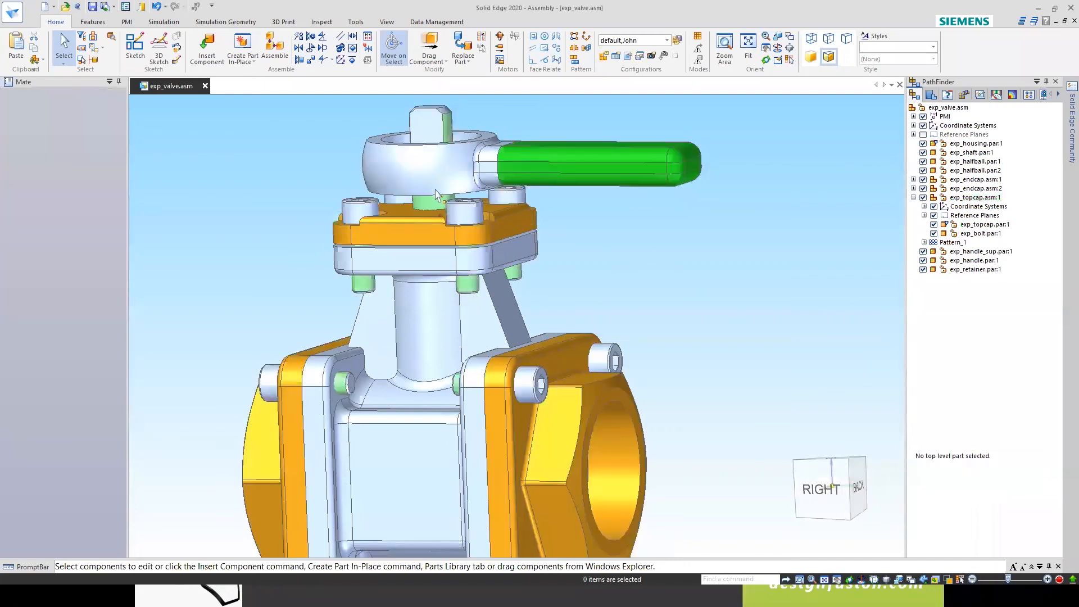
Create an in-place part coincident with the assembly origin from the iso metric part.par template and save it as Gasket.par.
{"action": "scroll", "coordinate": [435, 187], "scroll_direction": "up", "scroll_amount": 2}
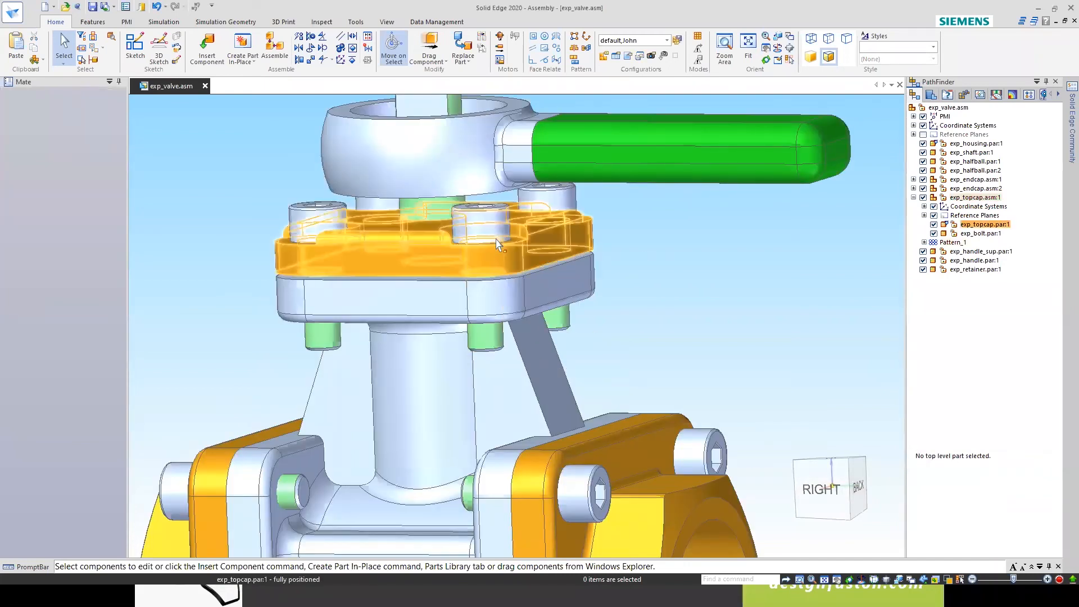
{"action": "mouse_move", "coordinate": [691, 296]}
{"action": "middle_mouse_down"}
{"action": "mouse_move", "coordinate": [815, 275]}
{"action": "mouse_move", "coordinate": [761, 289]}
{"action": "mouse_move", "coordinate": [716, 272]}
{"action": "mouse_move", "coordinate": [709, 288]}
{"action": "middle_mouse_up"}
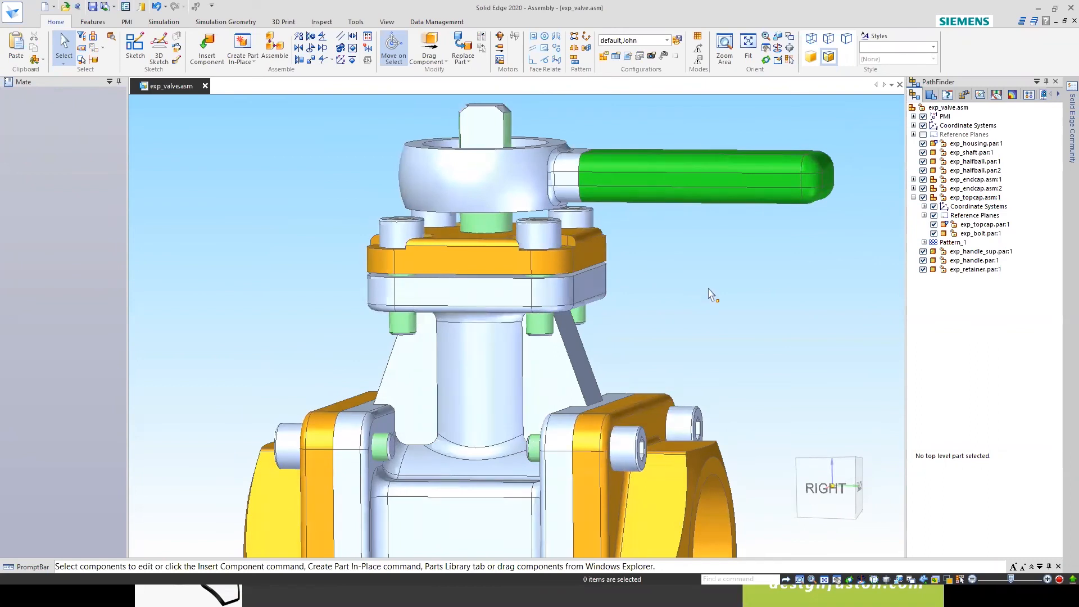
{"action": "left_click", "coordinate": [244, 49]}
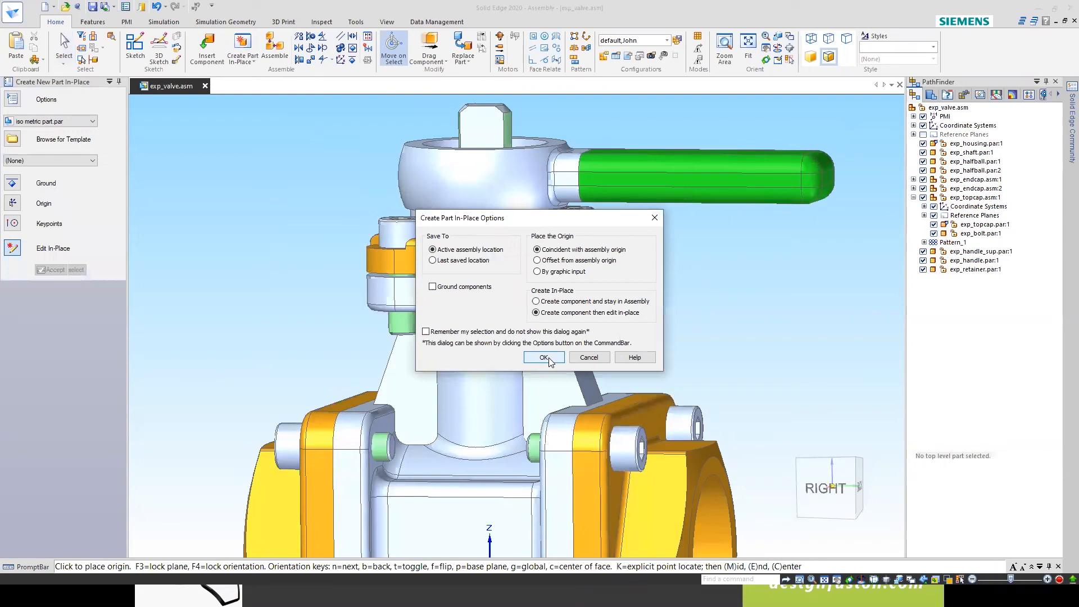
{"action": "left_click", "coordinate": [544, 357]}
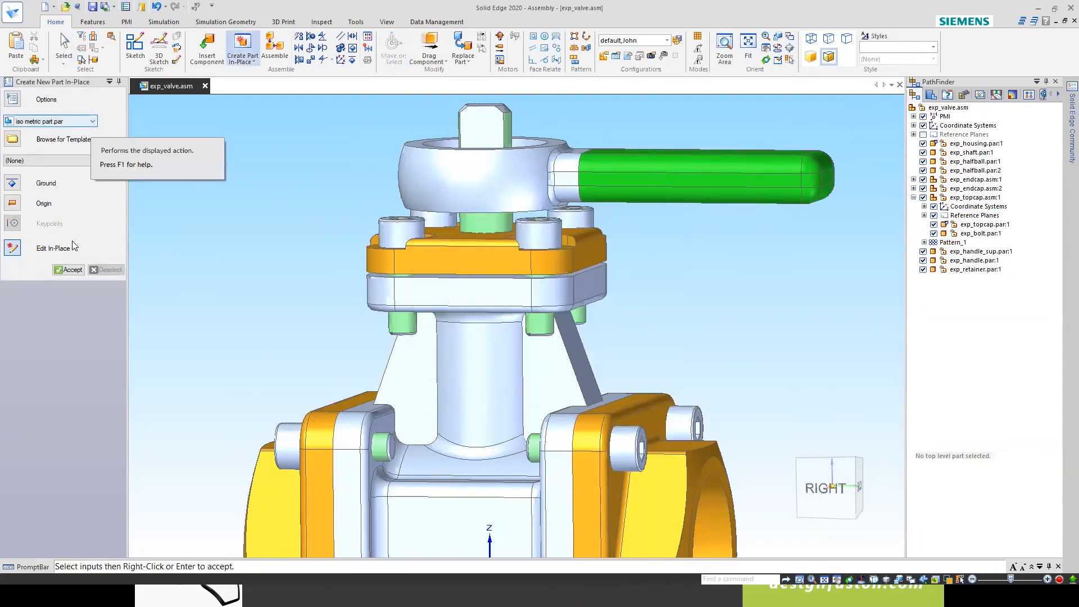
{"action": "left_click", "coordinate": [72, 269]}
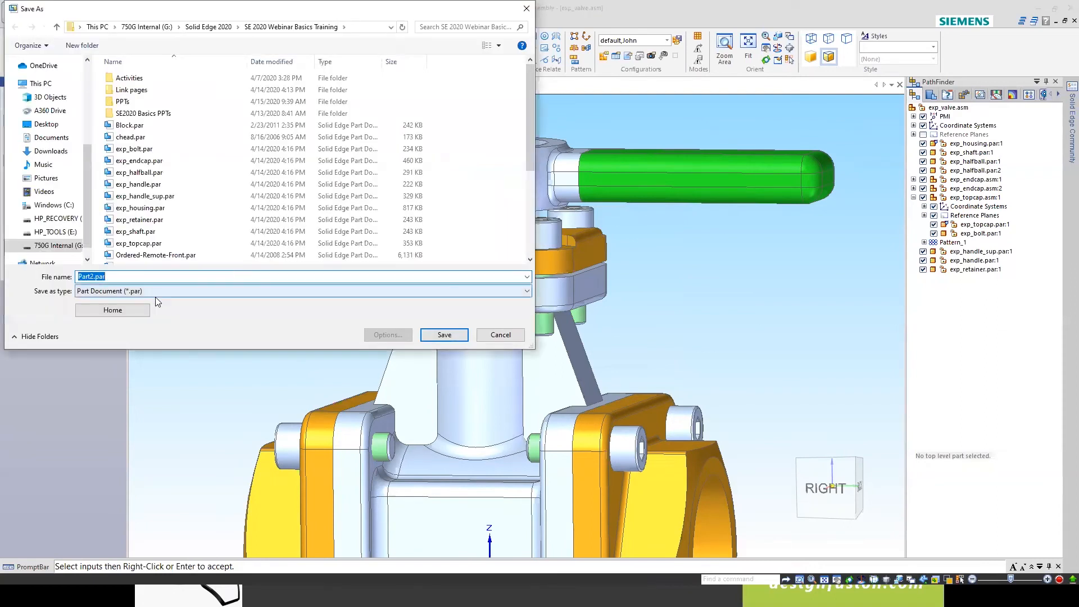
{"action": "type", "text": "Gasket"}
{"action": "key", "text": "Return"}
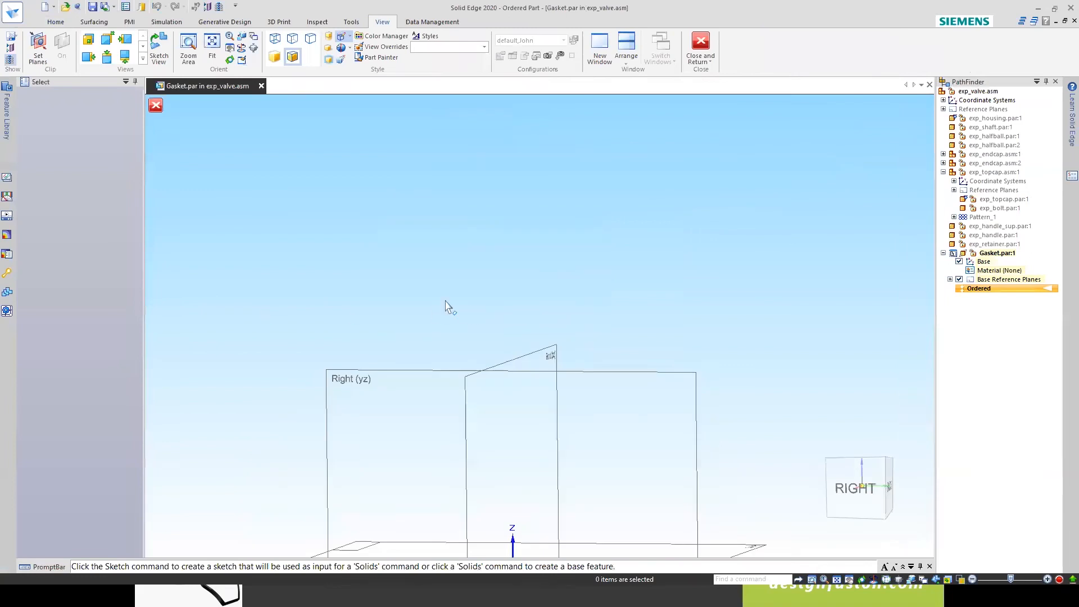
Show the surrounding valve assembly while editing Gasket.par in place.
{"action": "left_click", "coordinate": [11, 61]}
{"action": "left_click", "coordinate": [53, 22]}
{"action": "left_click", "coordinate": [219, 8]}
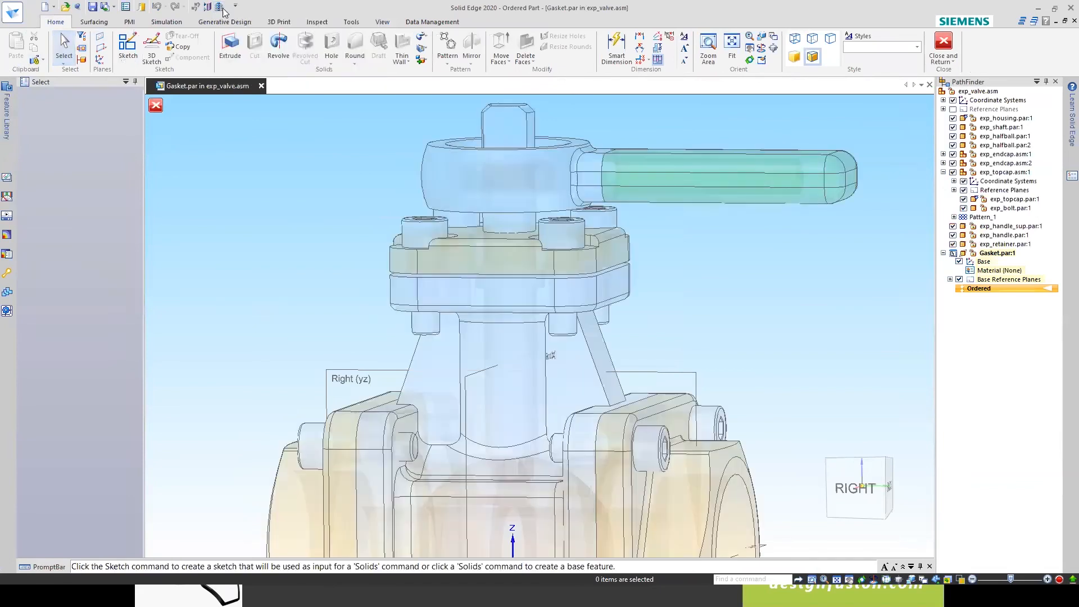
{"action": "middle_click_drag", "start_coordinate": [604, 316], "coordinate": [608, 326]}
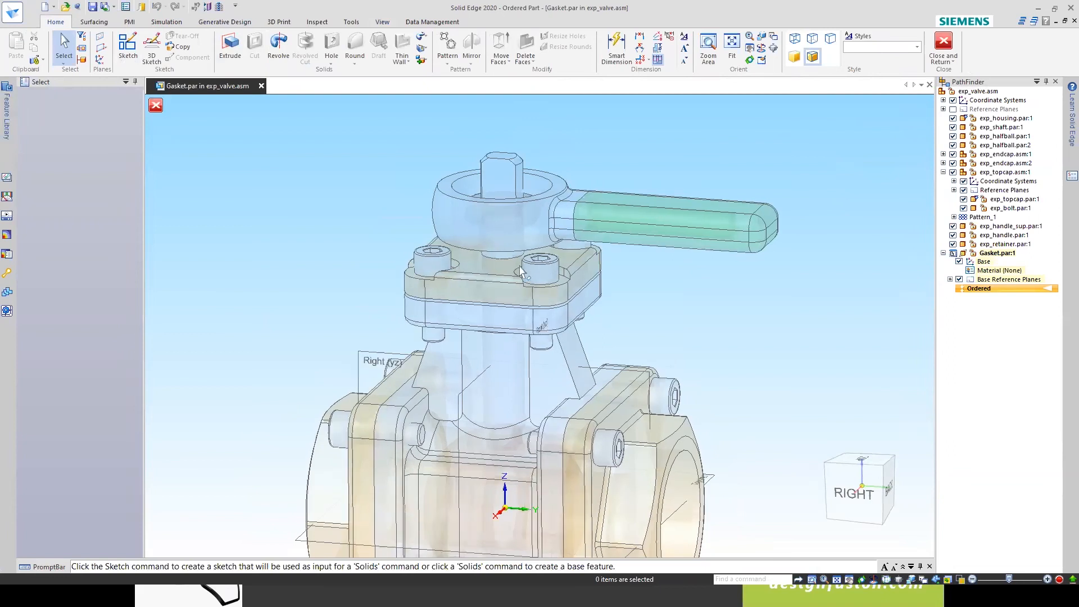
{"action": "left_click", "coordinate": [42, 60]}
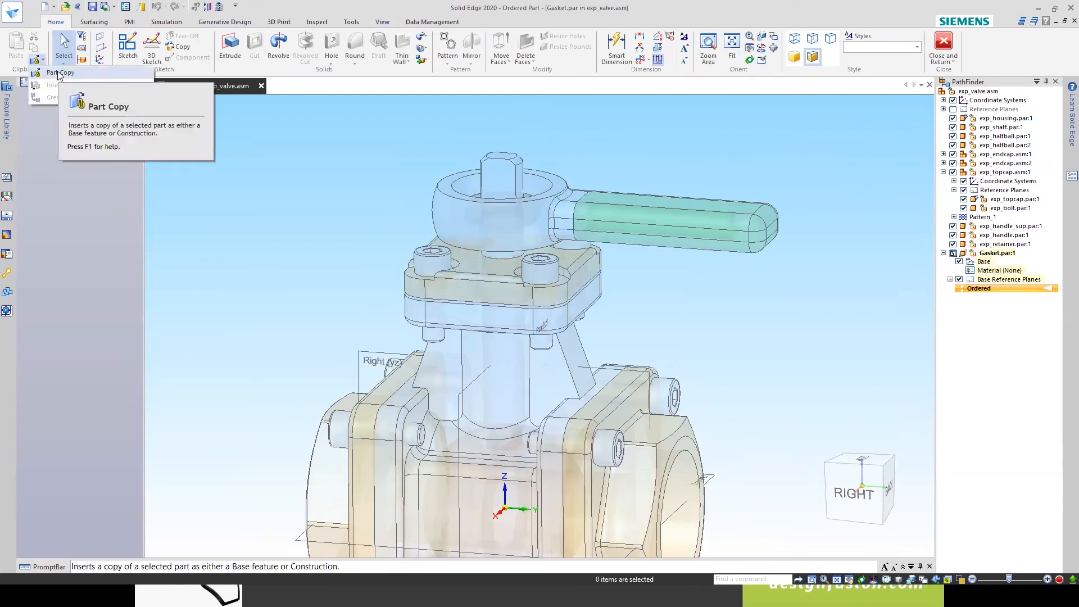
{"action": "left_click", "coordinate": [207, 157]}
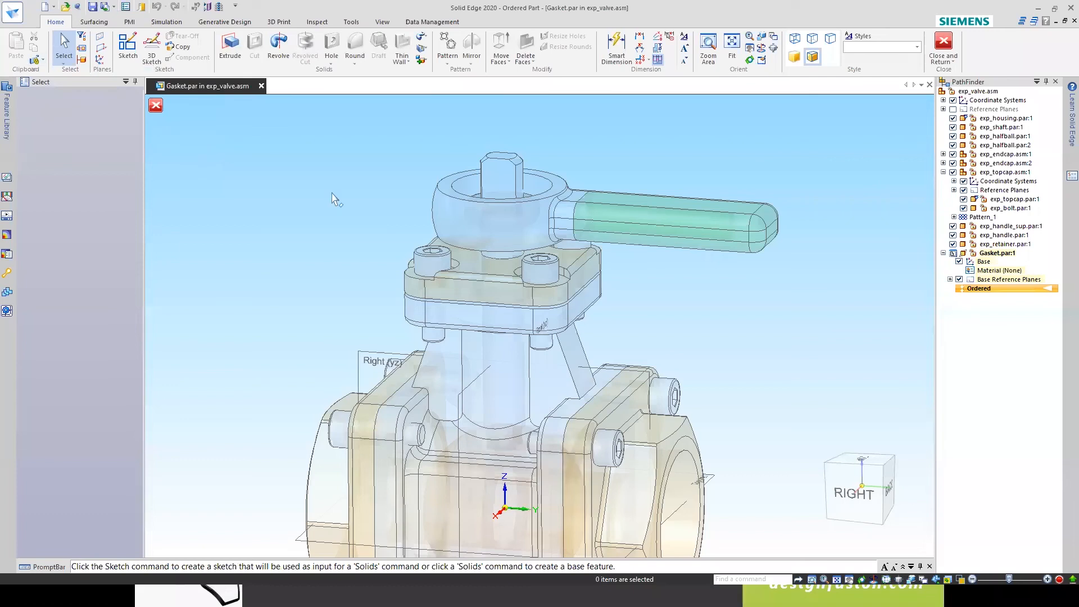
{"action": "scroll", "coordinate": [551, 296], "scroll_direction": "up", "scroll_amount": 2}
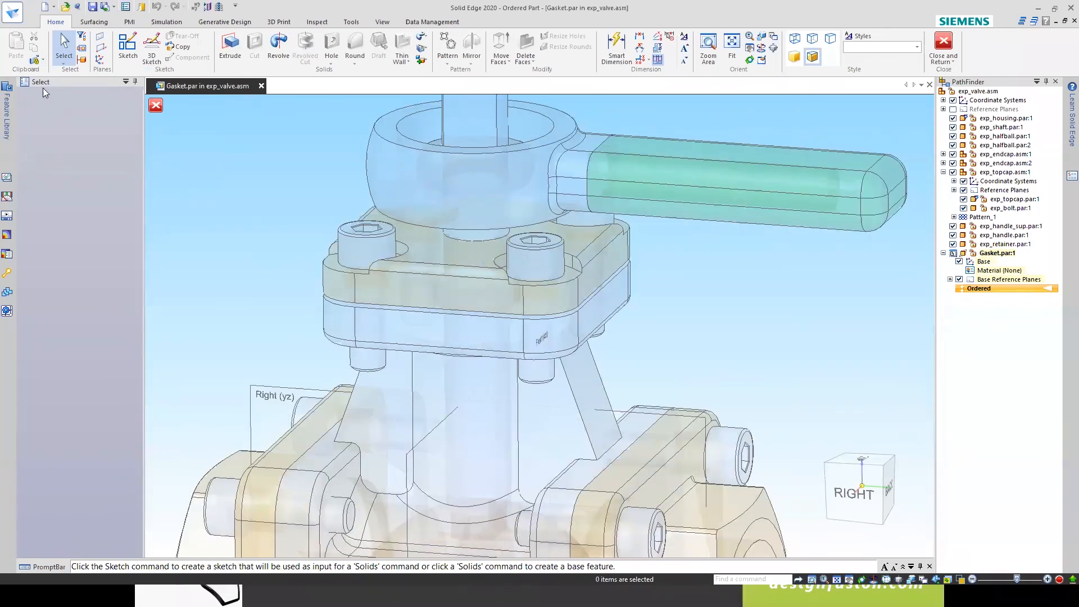
{"action": "left_click", "coordinate": [41, 61]}
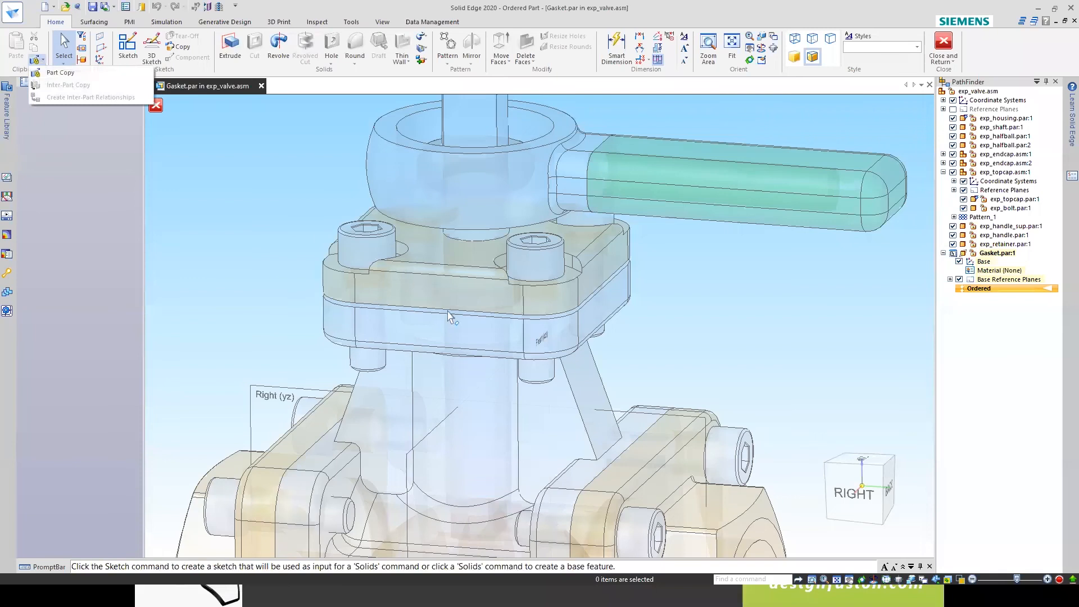
{"action": "left_click", "coordinate": [60, 73]}
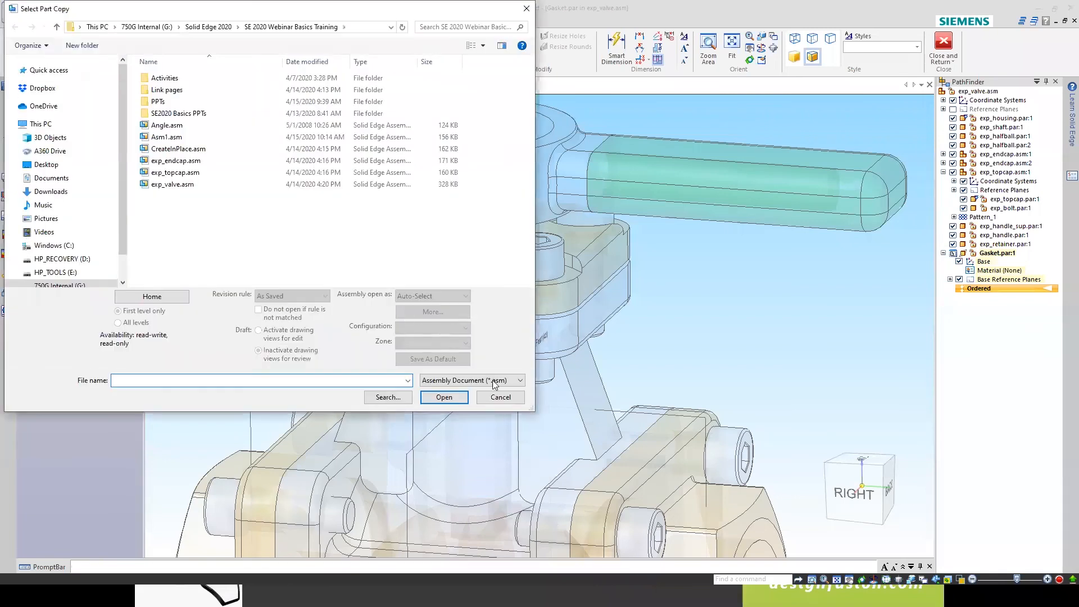
{"action": "left_click", "coordinate": [500, 397]}
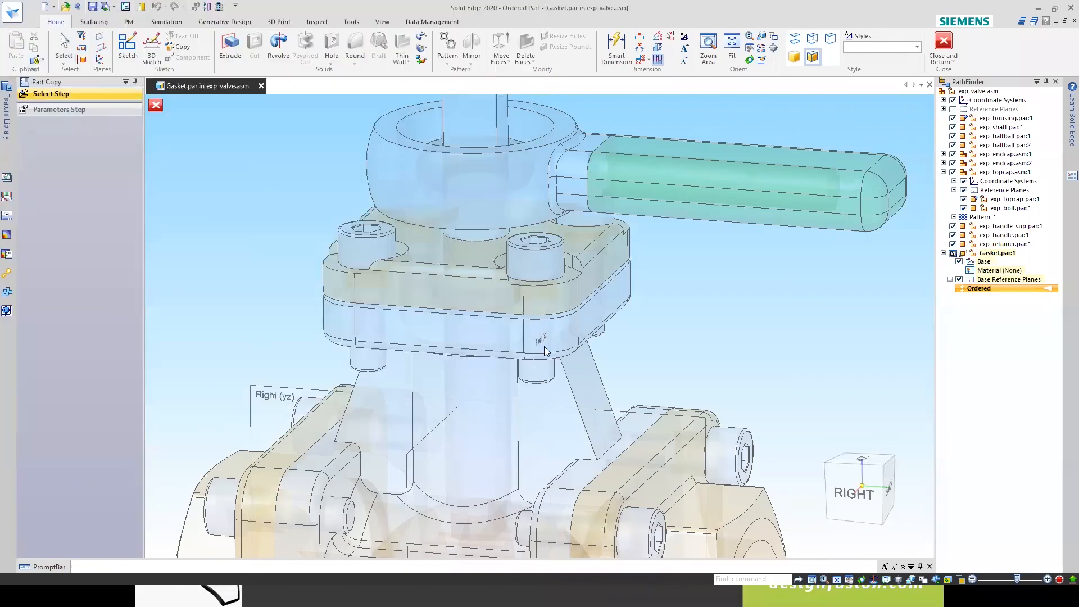
Close the in-place editing of Gasket.par and save the exp_valve.asm assembly.
{"action": "left_click", "coordinate": [946, 58]}
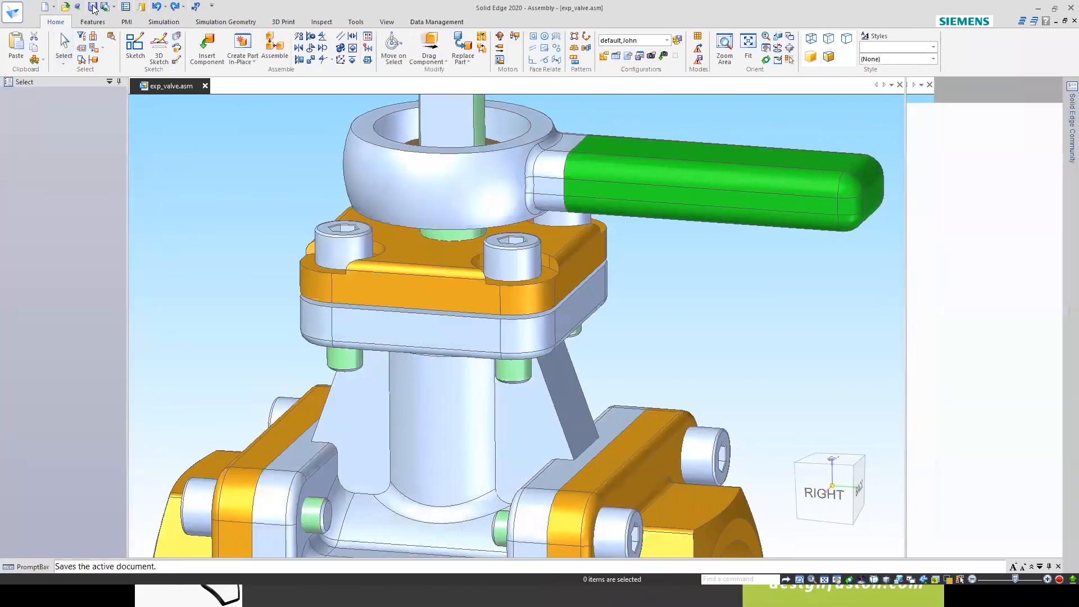
{"action": "left_click", "coordinate": [93, 8]}
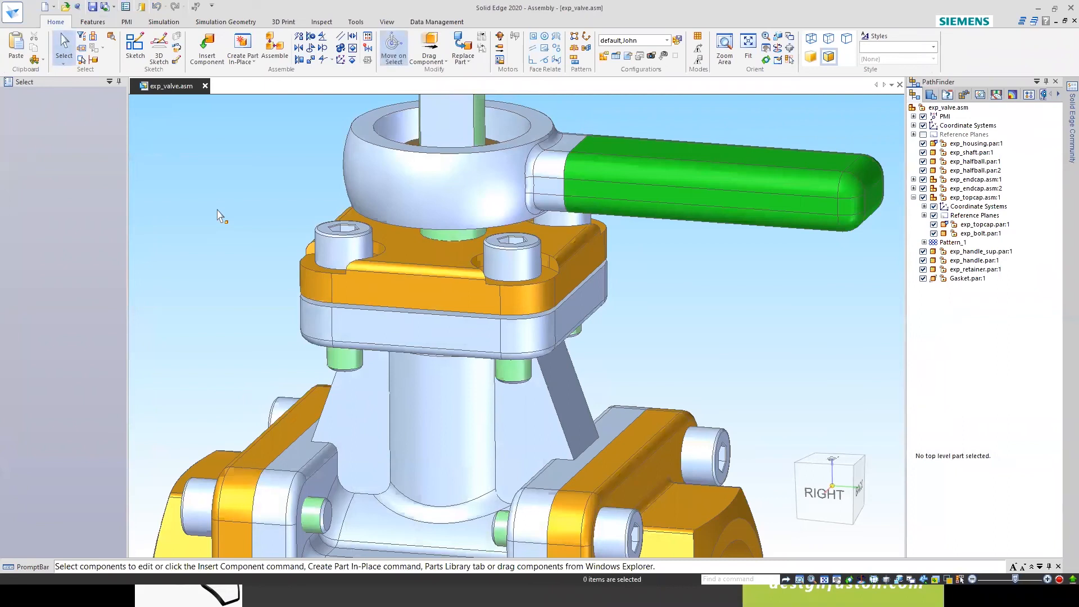
Reopen Gasket.par for in-place editing to look for the Inter-Part Copy command, and return to the exp_valve.asm assembly.
{"action": "left_click", "coordinate": [963, 279]}
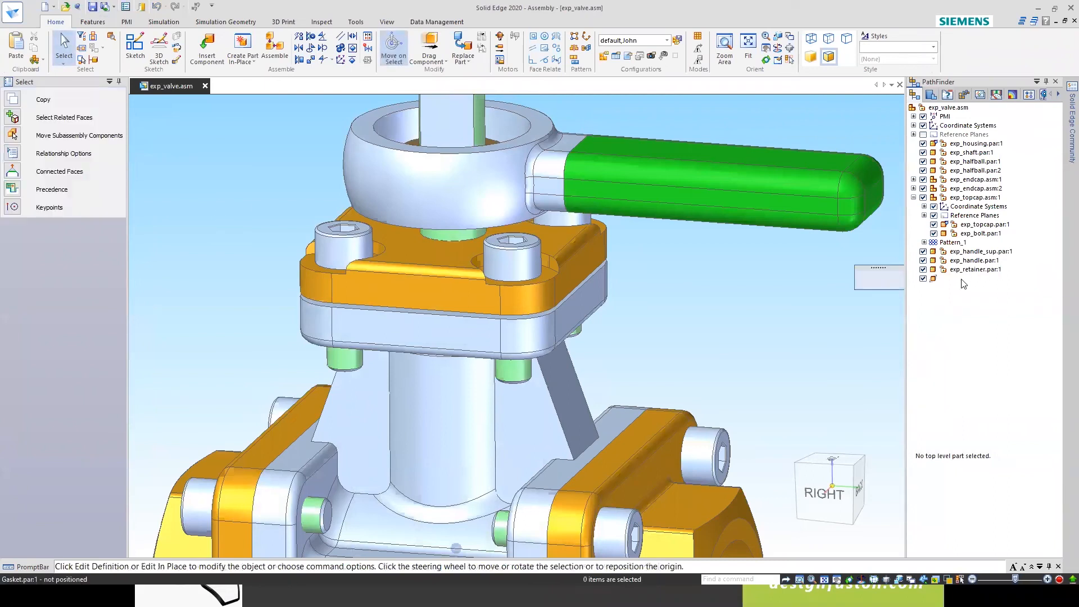
{"action": "right_click", "coordinate": [963, 279]}
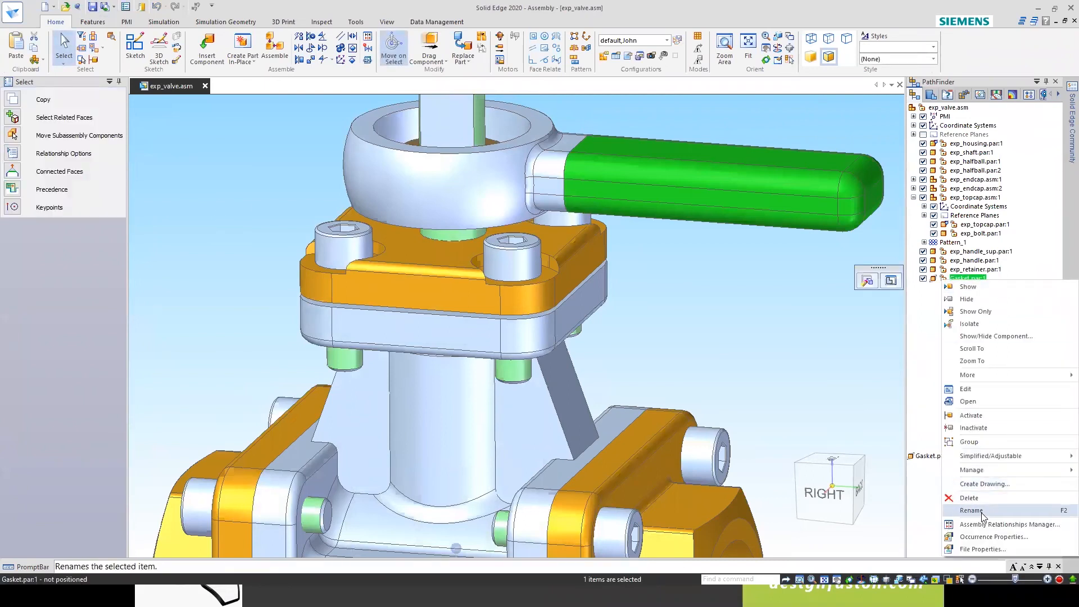
{"action": "left_click", "coordinate": [972, 389]}
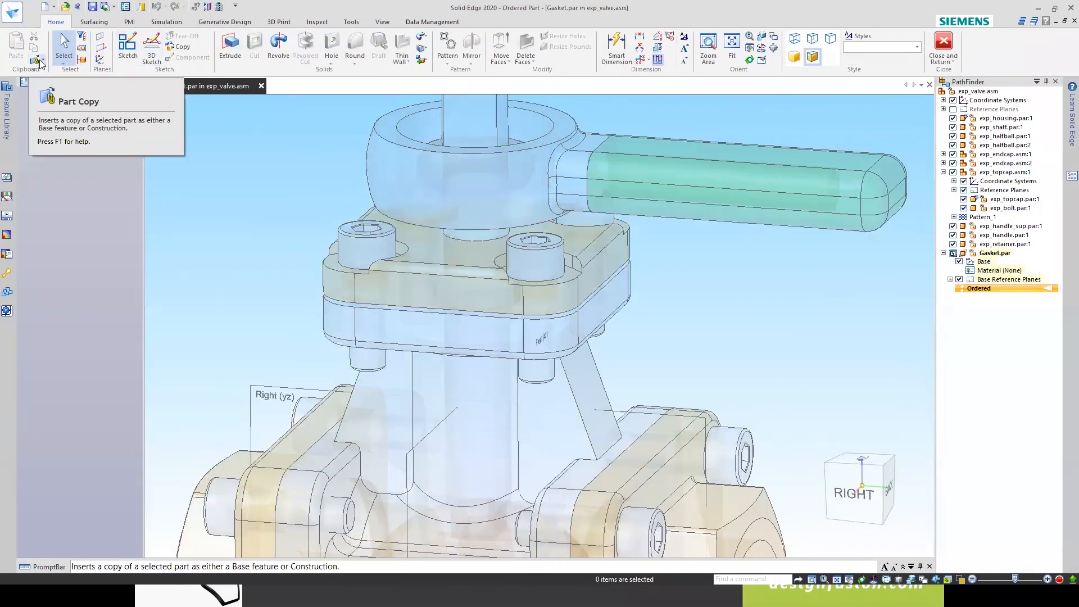
{"action": "left_click", "coordinate": [40, 61]}
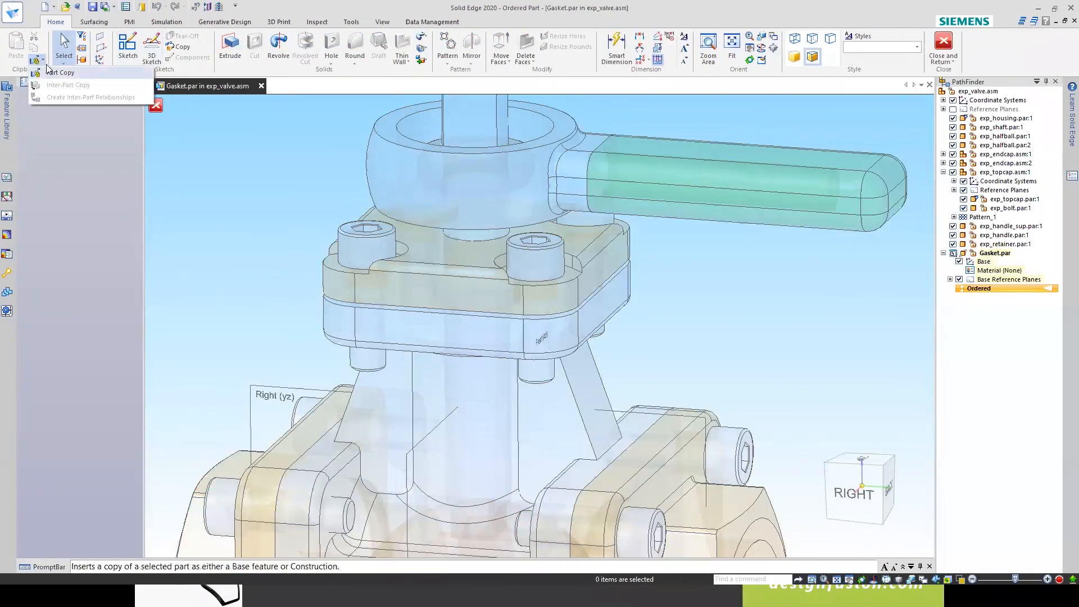
{"action": "left_click", "coordinate": [41, 60]}
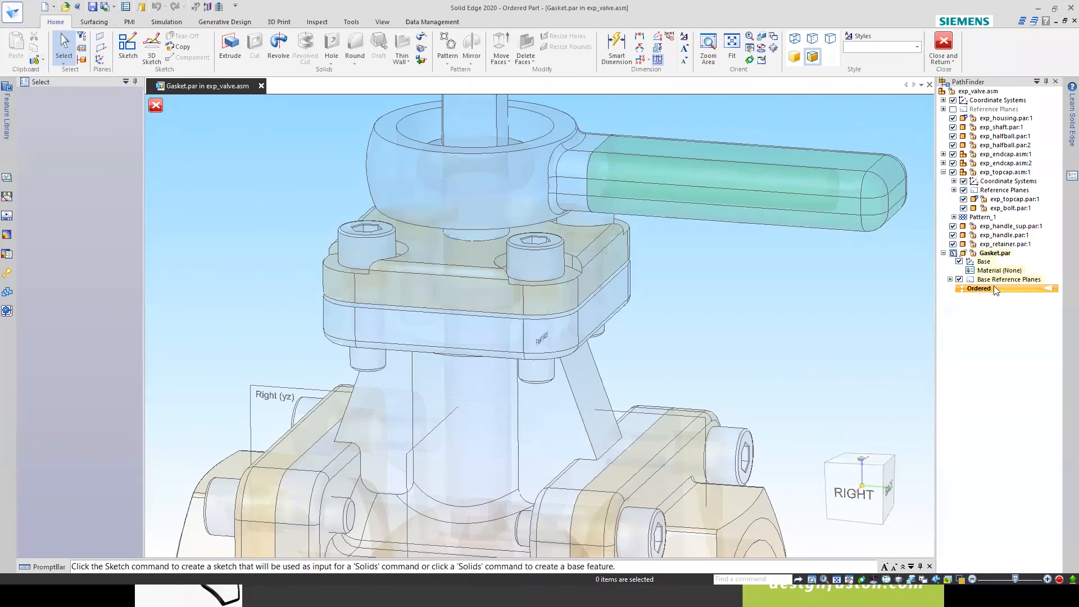
{"action": "left_click", "coordinate": [948, 58]}
{"action": "left_click", "coordinate": [968, 73]}
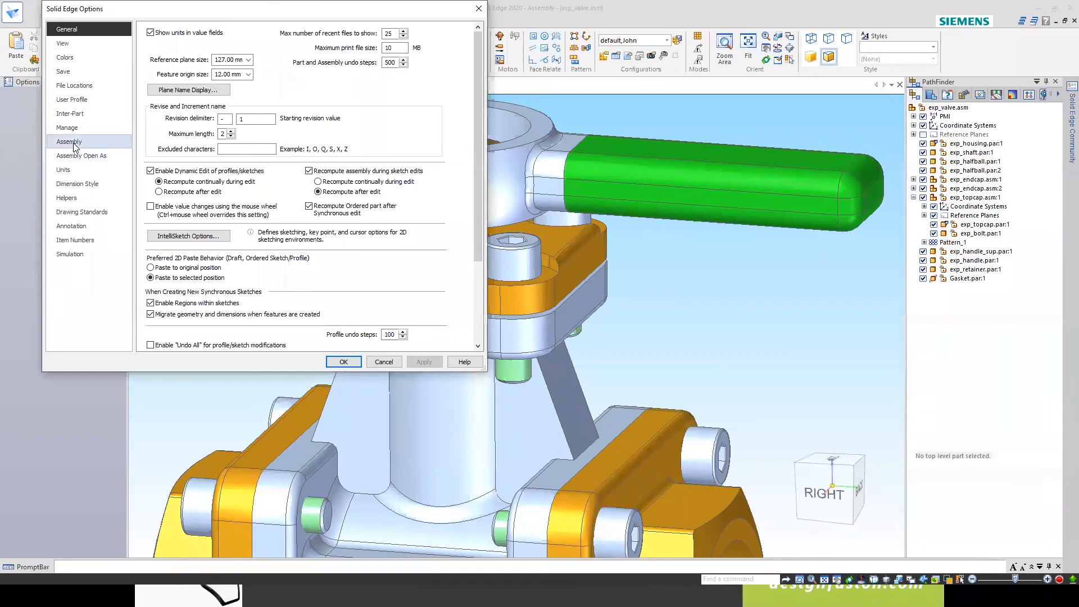
Allow inter-part links in the Solid Edge options, with all link types enabled, and apply the settings.
{"action": "left_click", "coordinate": [75, 146]}
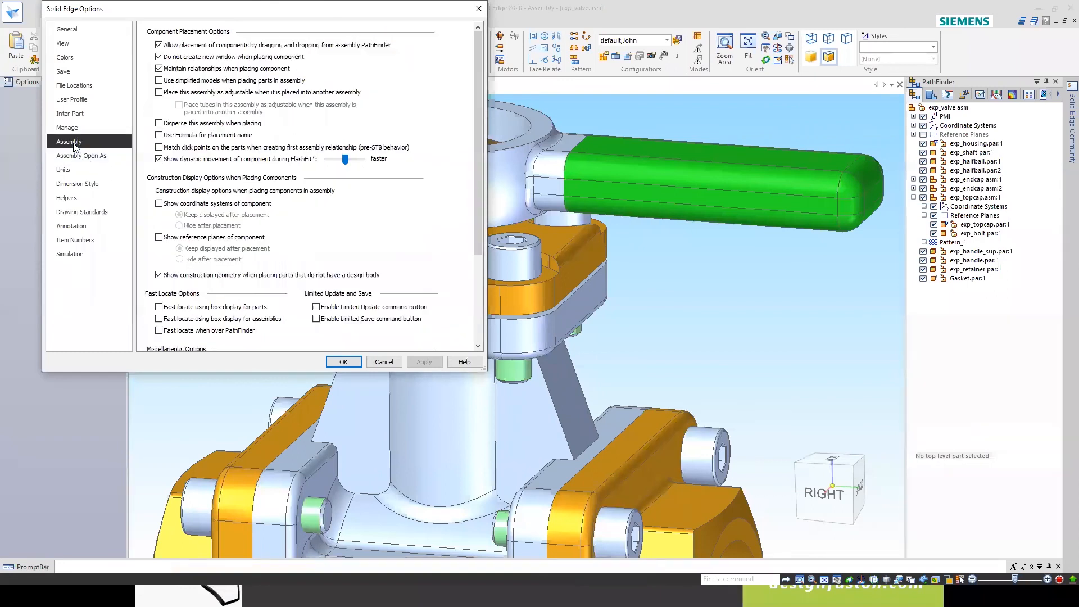
{"action": "left_click", "coordinate": [69, 113]}
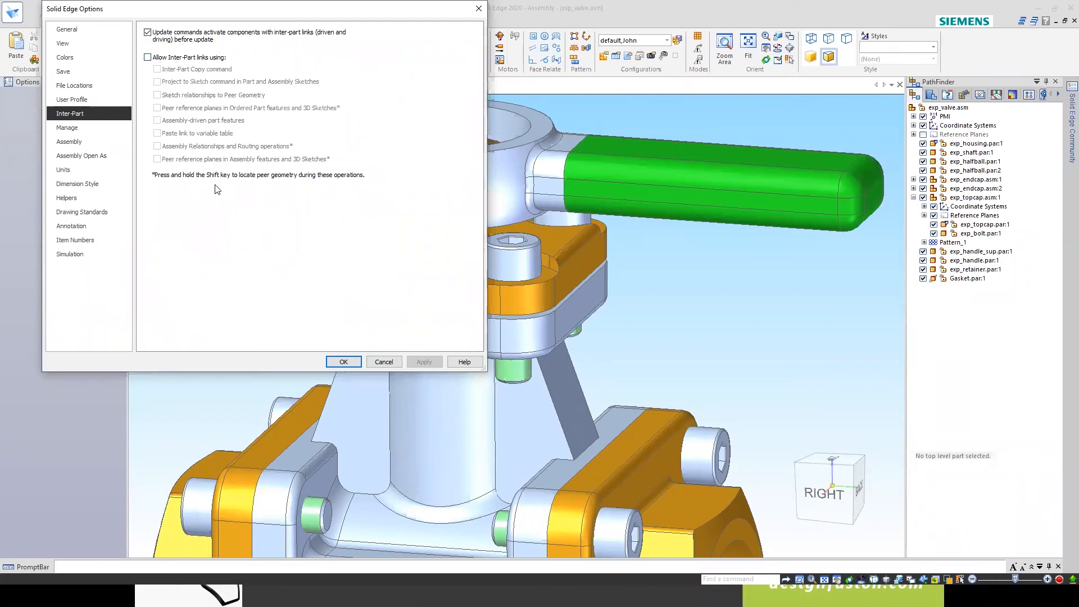
{"action": "left_click", "coordinate": [148, 58]}
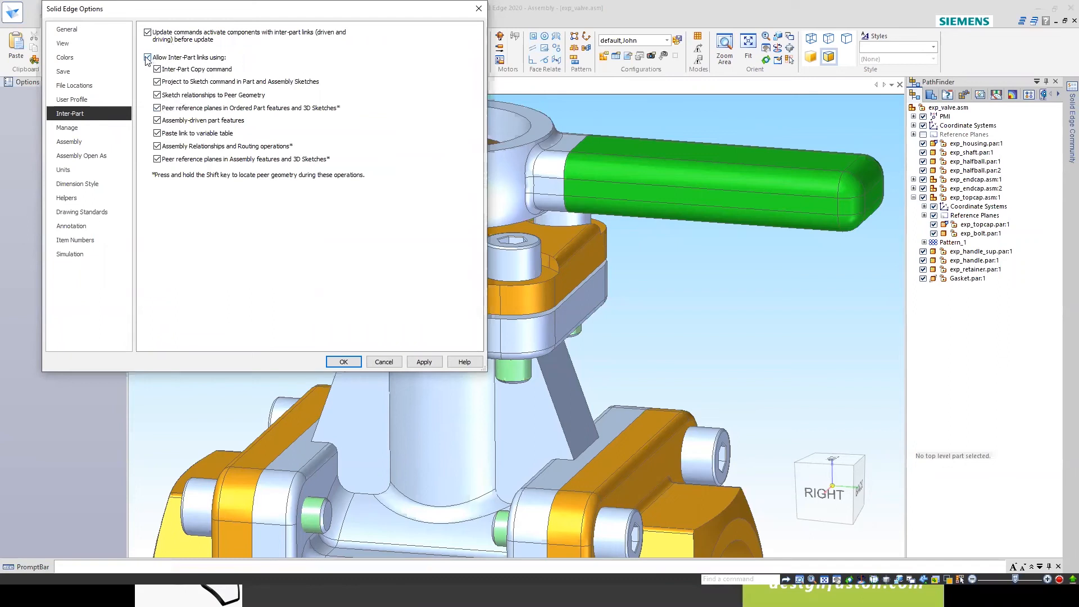
{"action": "left_click", "coordinate": [424, 362]}
{"action": "left_click", "coordinate": [345, 363]}
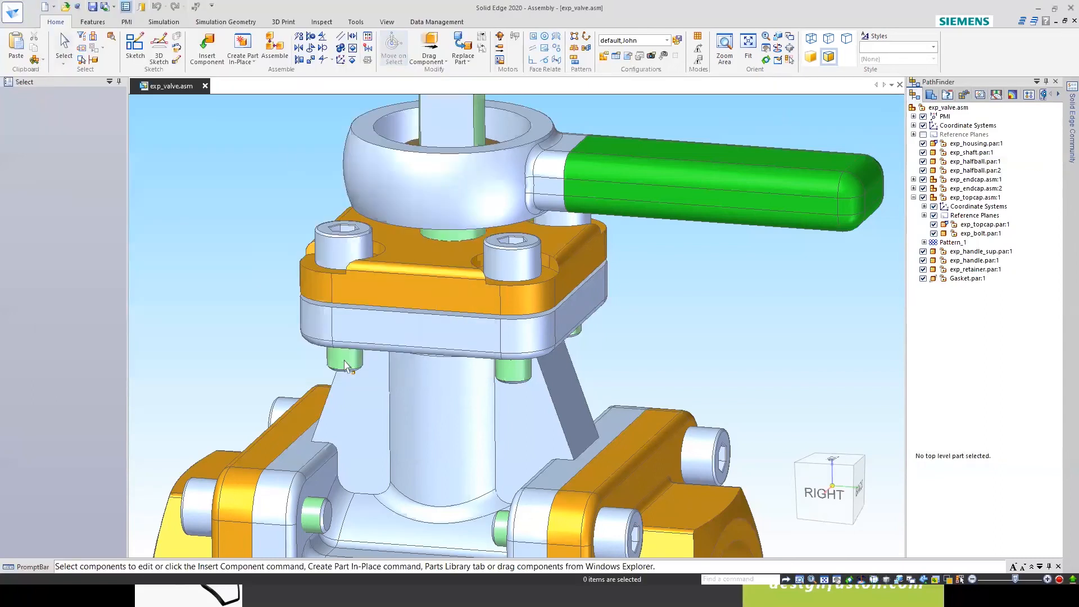
Open Gasket.par for in-place editing and use Inter-Part Copy to copy the bottom planar face of exp_topcap.par into it.
{"action": "right_click", "coordinate": [962, 279]}
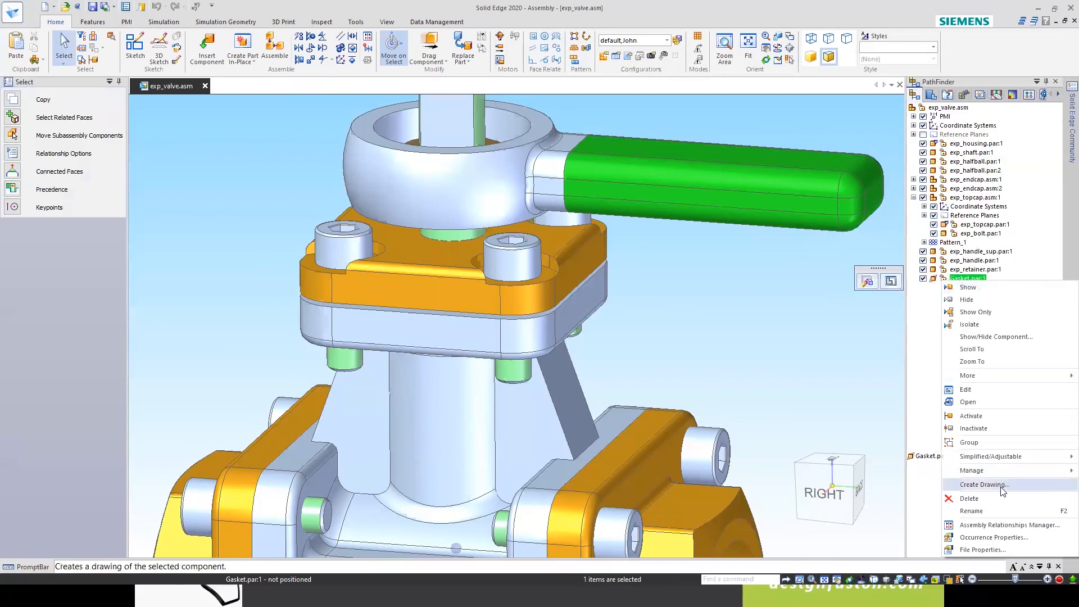
{"action": "left_click", "coordinate": [982, 390]}
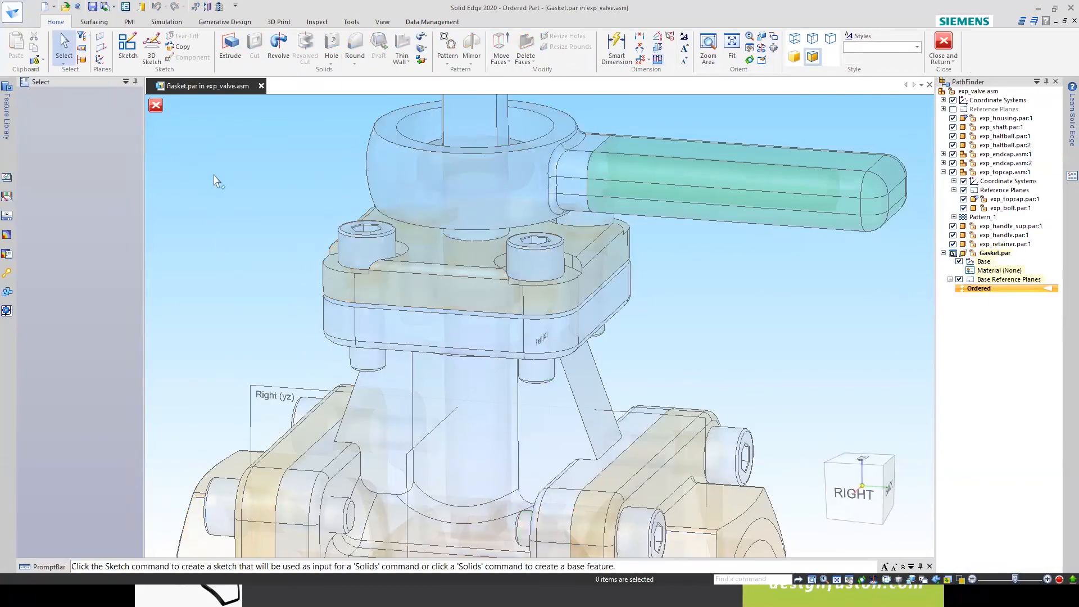
{"action": "left_click", "coordinate": [40, 58]}
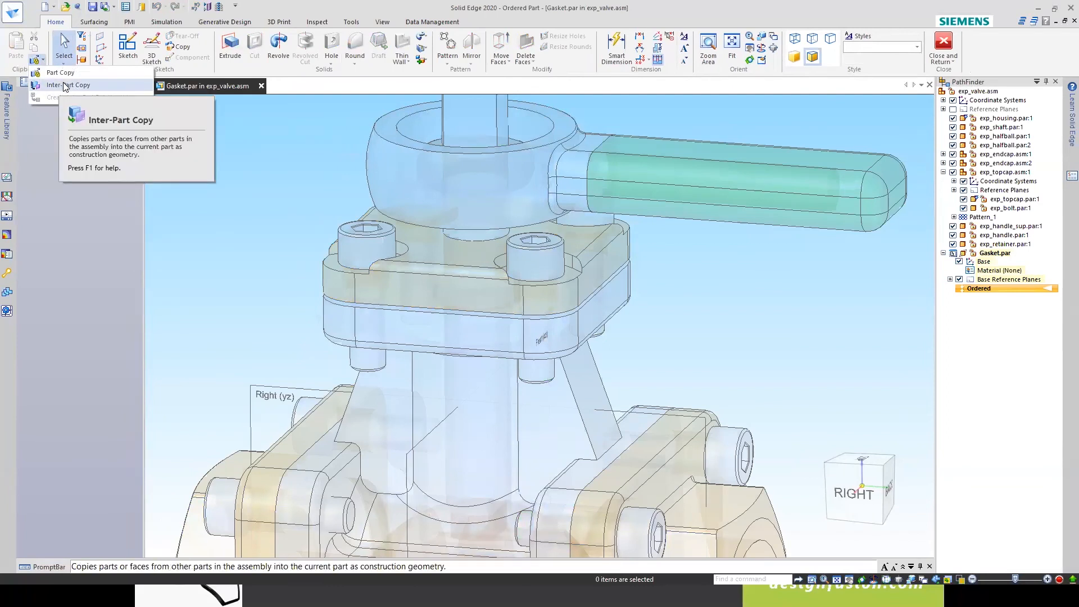
{"action": "left_click", "coordinate": [66, 85]}
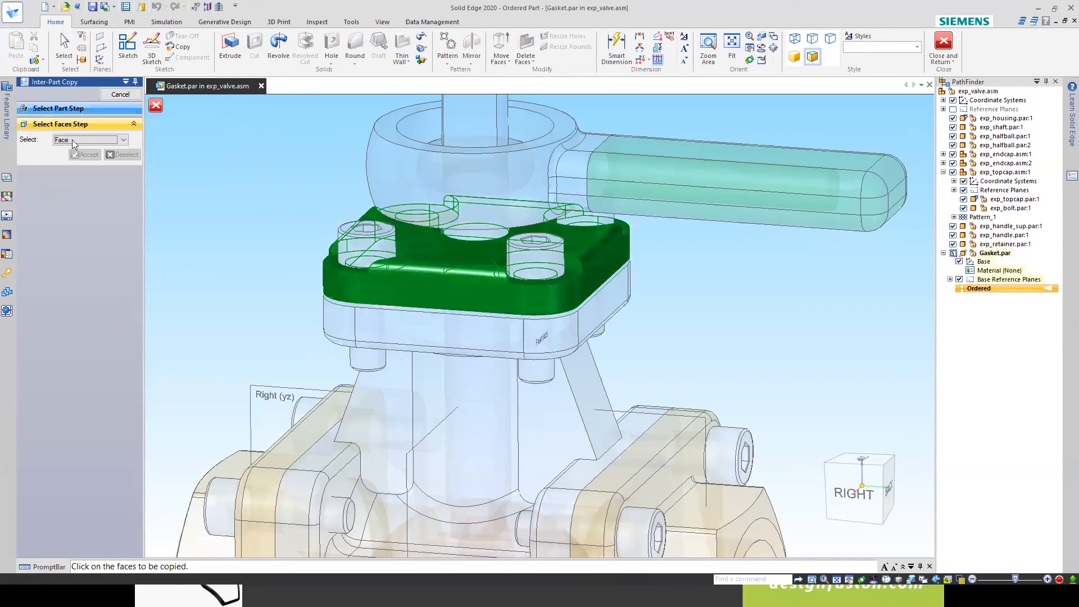
{"action": "right_click", "coordinate": [440, 296]}
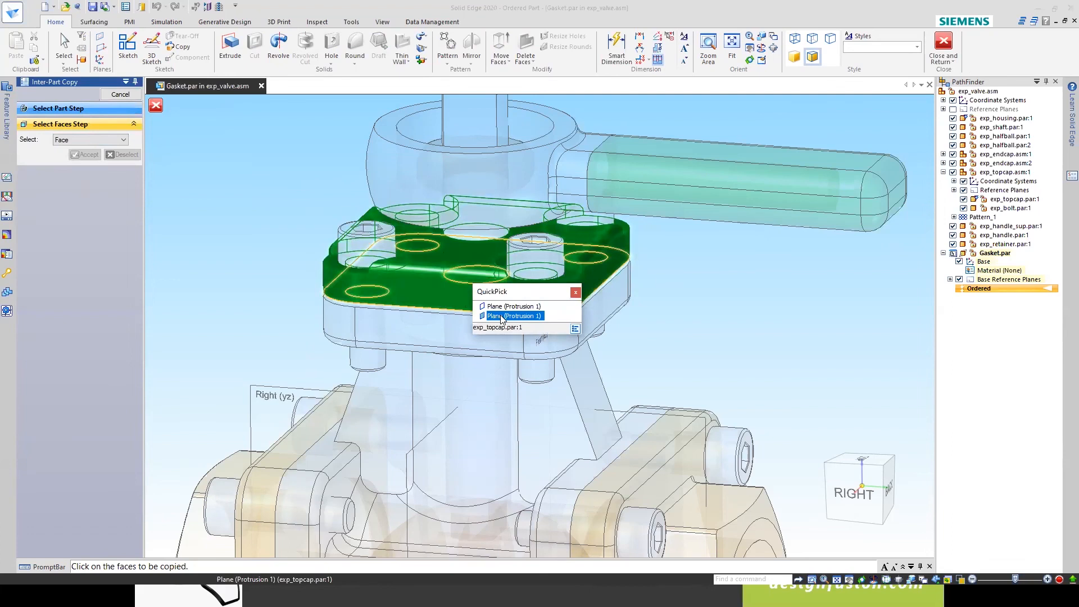
{"action": "left_click", "coordinate": [502, 317]}
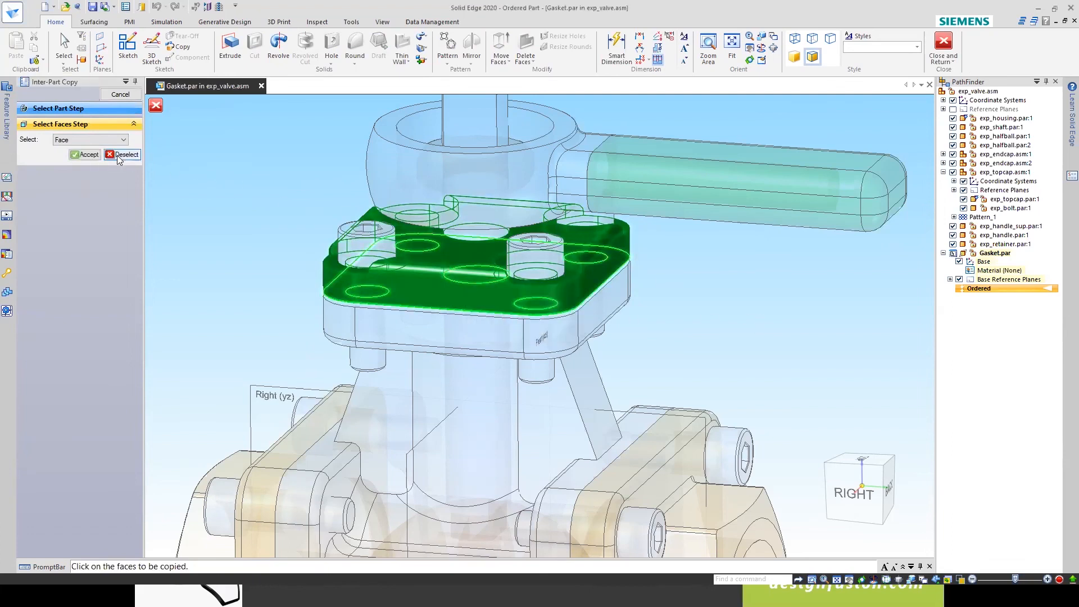
{"action": "left_click", "coordinate": [87, 154]}
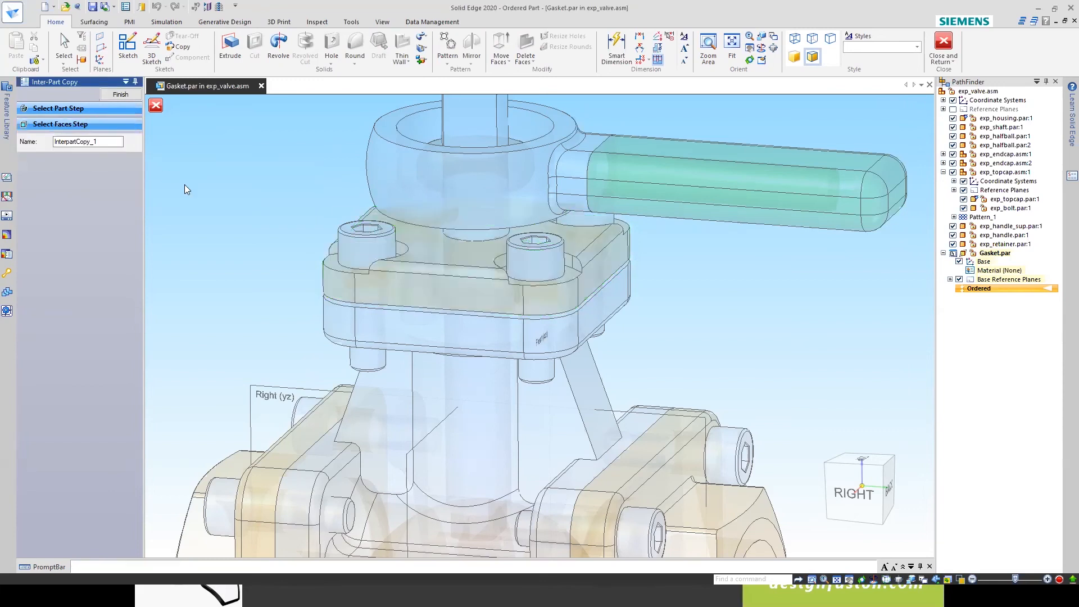
{"action": "left_click", "coordinate": [127, 94]}
Hide the surrounding valve assembly to isolate the copied face in Gasket.par.
{"action": "left_click", "coordinate": [219, 11]}
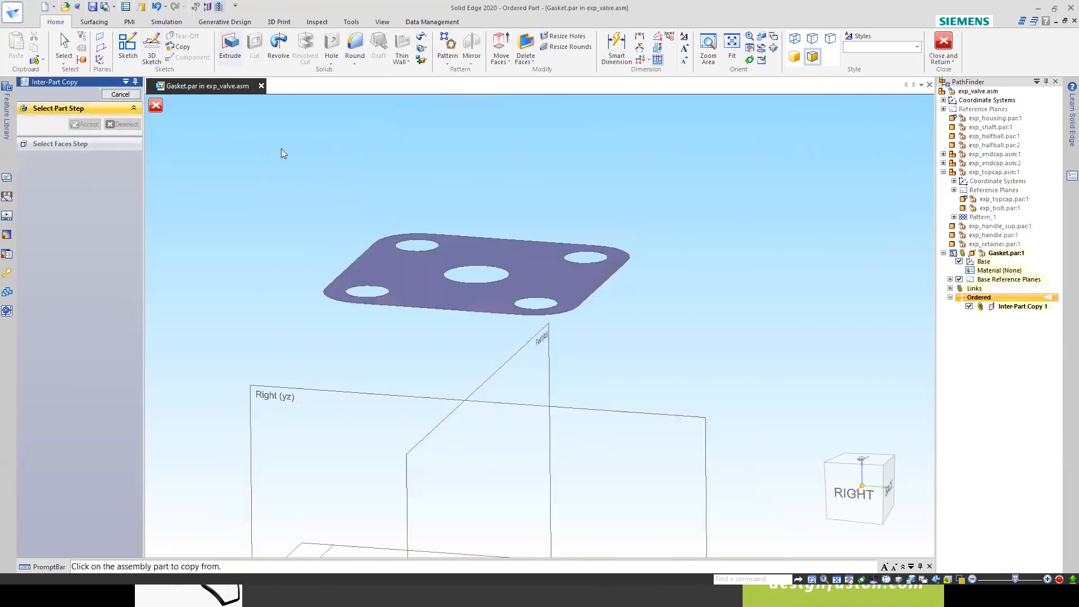
{"action": "mouse_move", "coordinate": [291, 248]}
{"action": "middle_mouse_down"}
{"action": "mouse_move", "coordinate": [306, 174]}
{"action": "mouse_move", "coordinate": [292, 187]}
{"action": "mouse_move", "coordinate": [308, 247]}
{"action": "middle_mouse_up"}
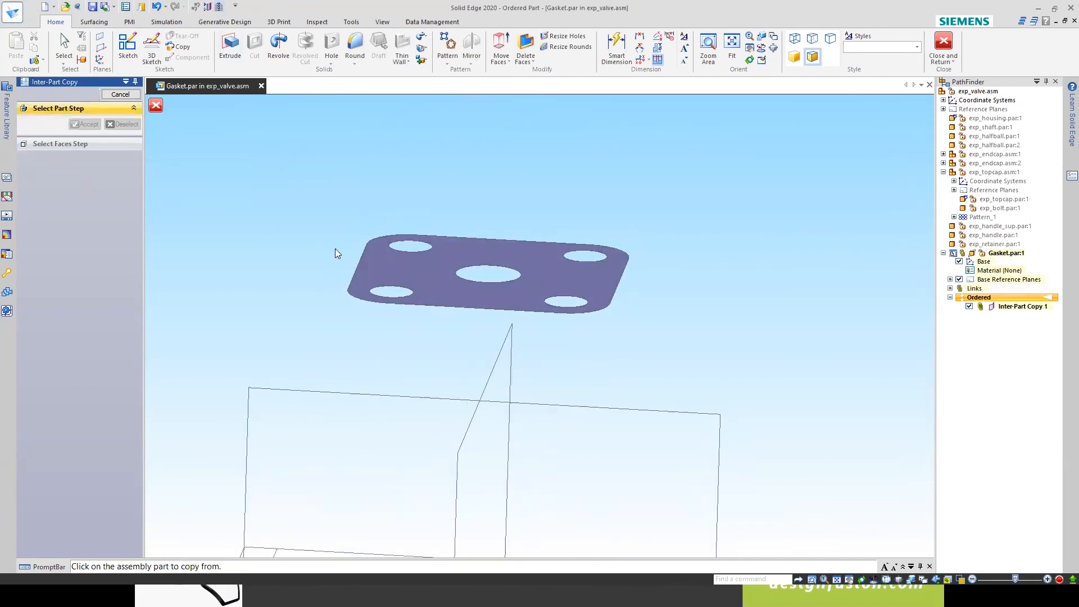
{"action": "middle_click_drag", "start_coordinate": [686, 298], "coordinate": [612, 272]}
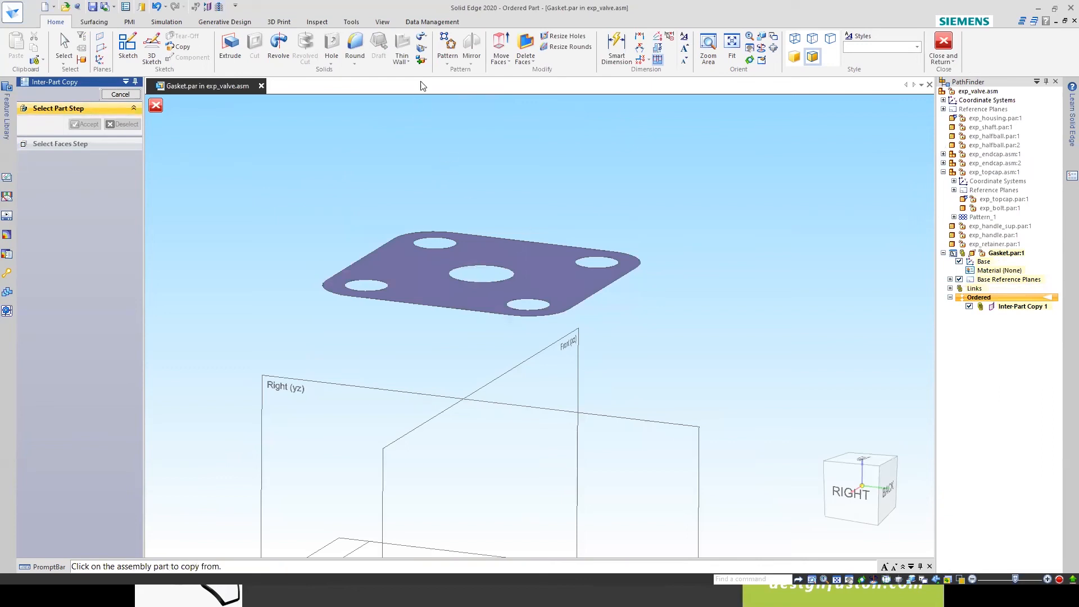
Thicken the copied face downward by 1 mm to form the solid gasket body.
{"action": "left_click", "coordinate": [428, 40]}
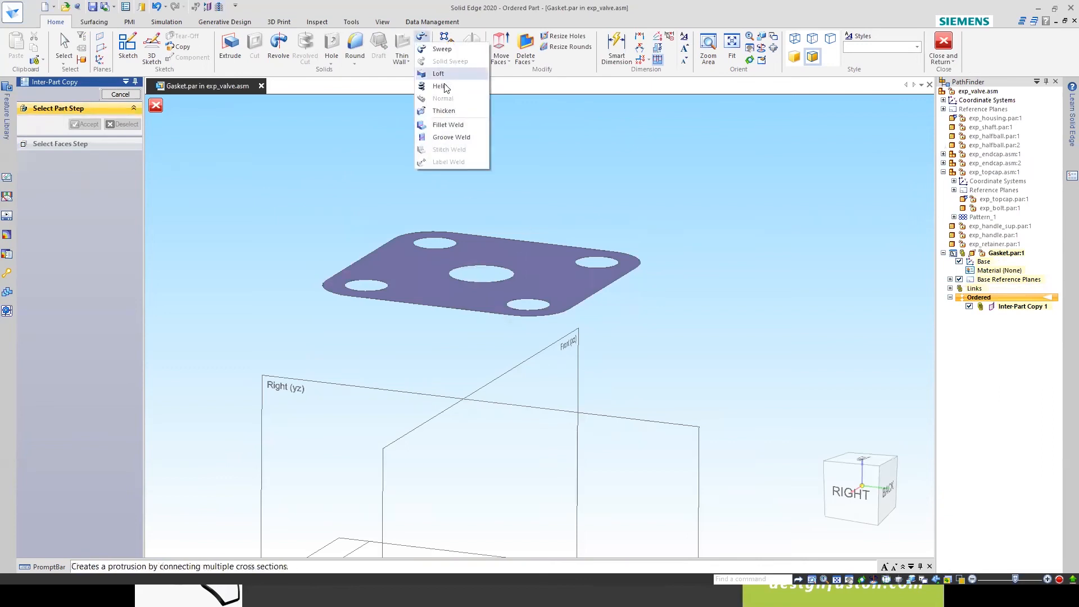
{"action": "left_click", "coordinate": [447, 111]}
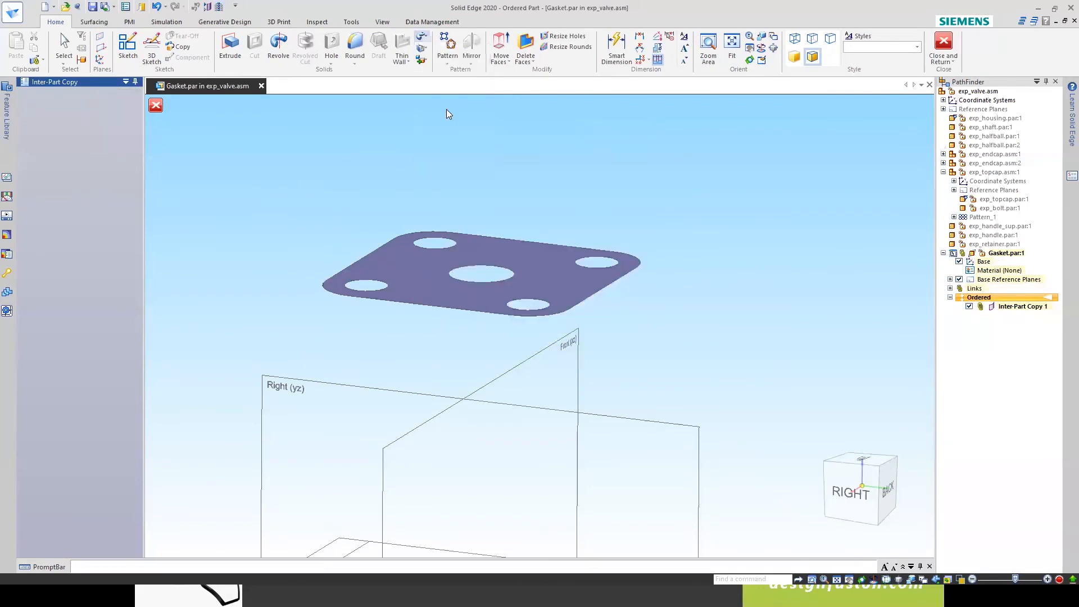
{"action": "left_click", "coordinate": [549, 282]}
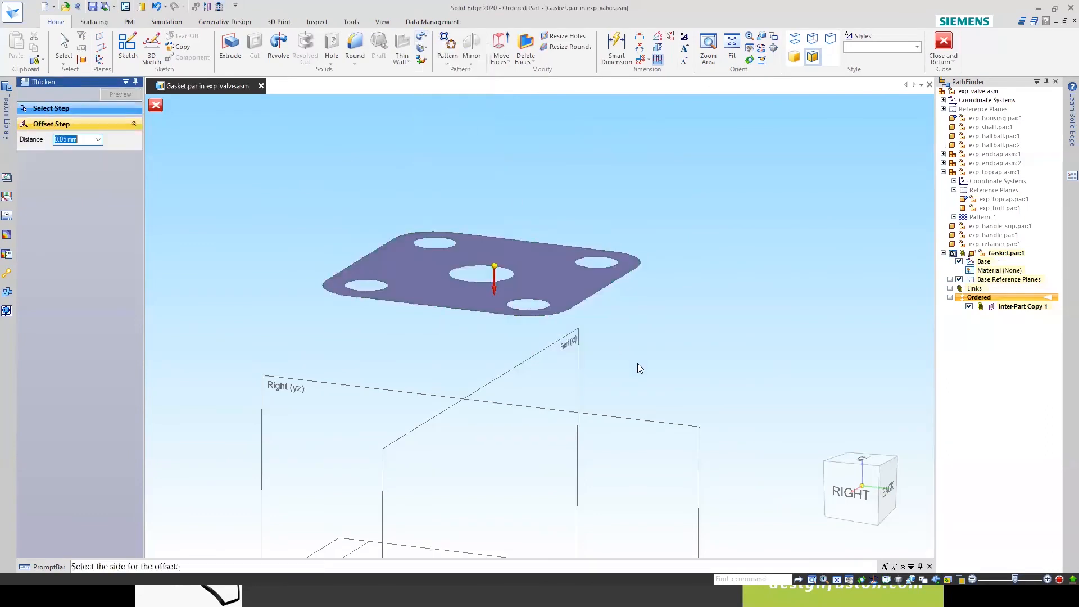
{"action": "type", "text": "1"}
{"action": "key", "text": "Return"}
{"action": "left_click", "coordinate": [628, 380]}
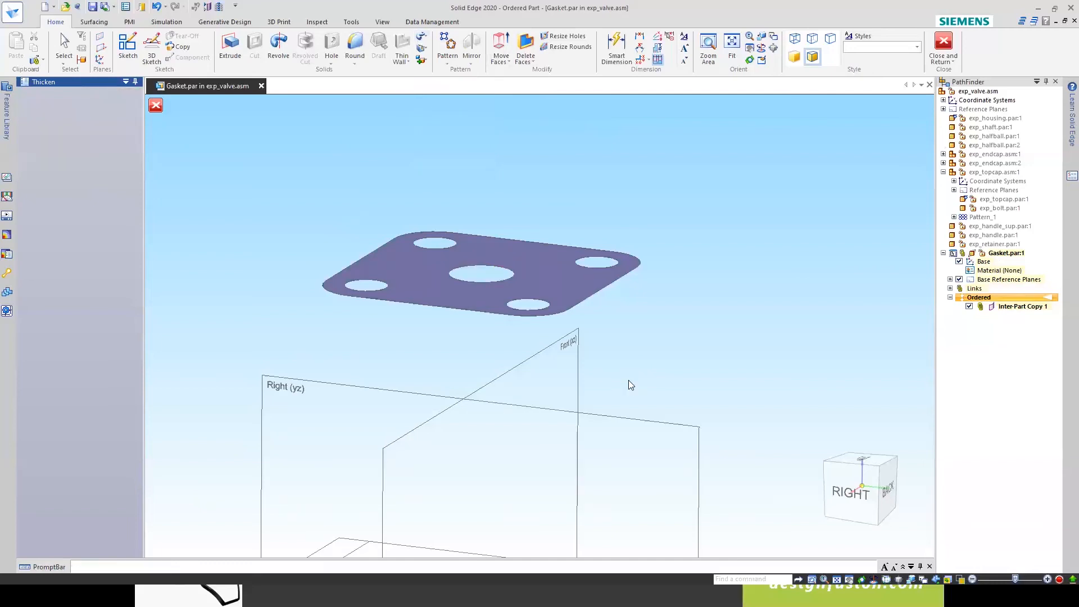
{"action": "left_click", "coordinate": [120, 94]}
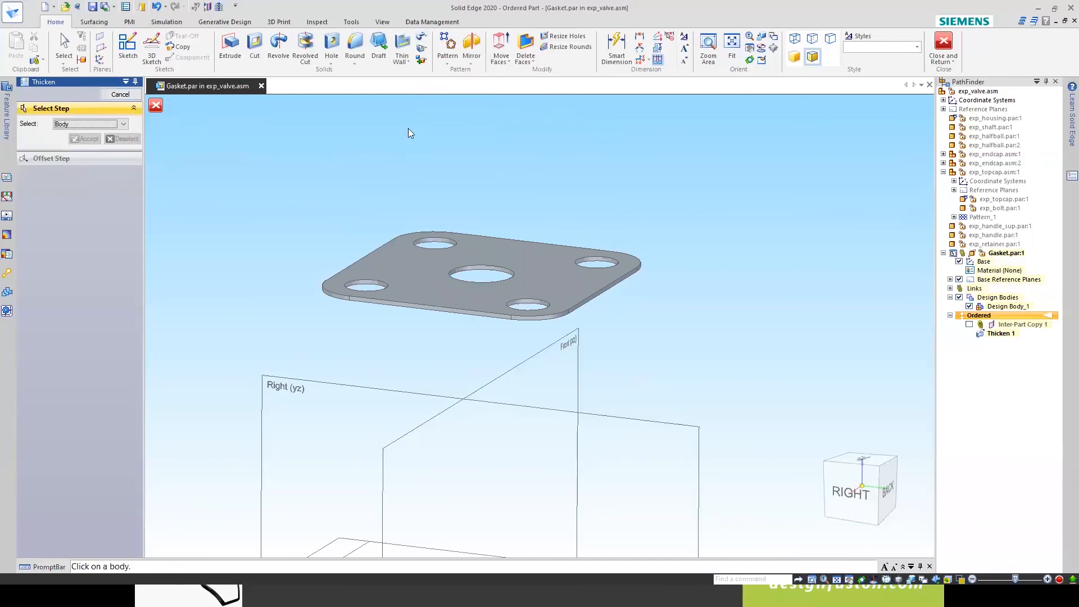
Paint the whole gasket body with the Black (dull) style using Part Painter.
{"action": "left_click", "coordinate": [383, 22]}
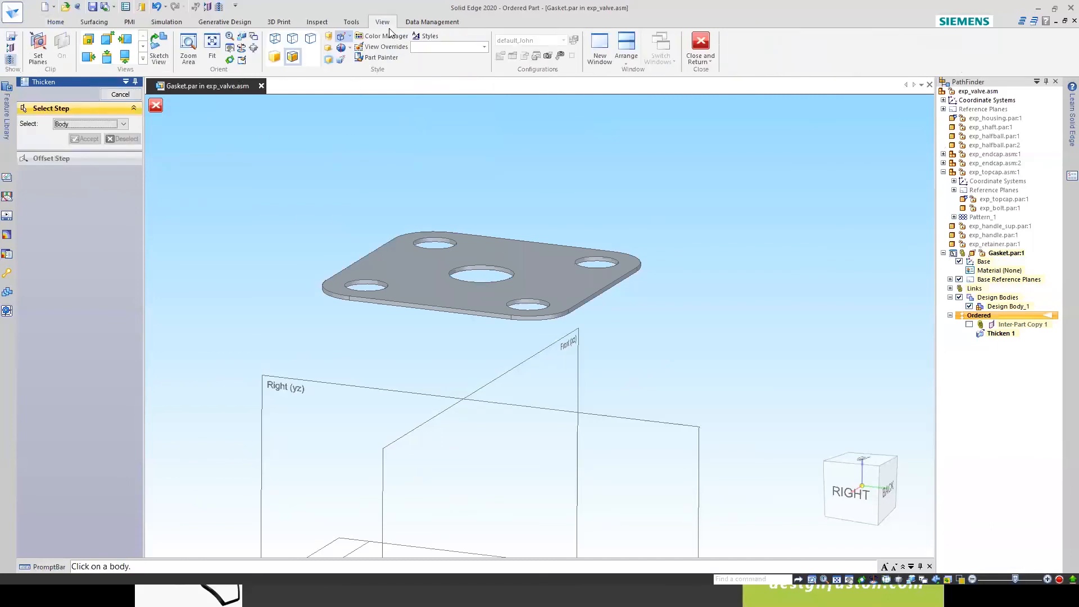
{"action": "left_click", "coordinate": [392, 58]}
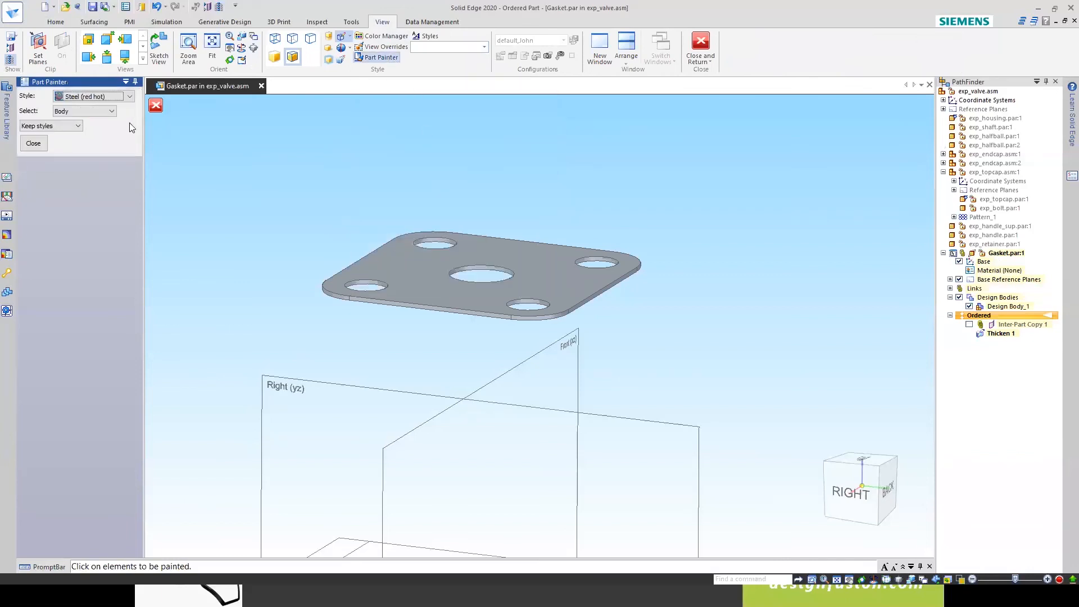
{"action": "left_click", "coordinate": [130, 96]}
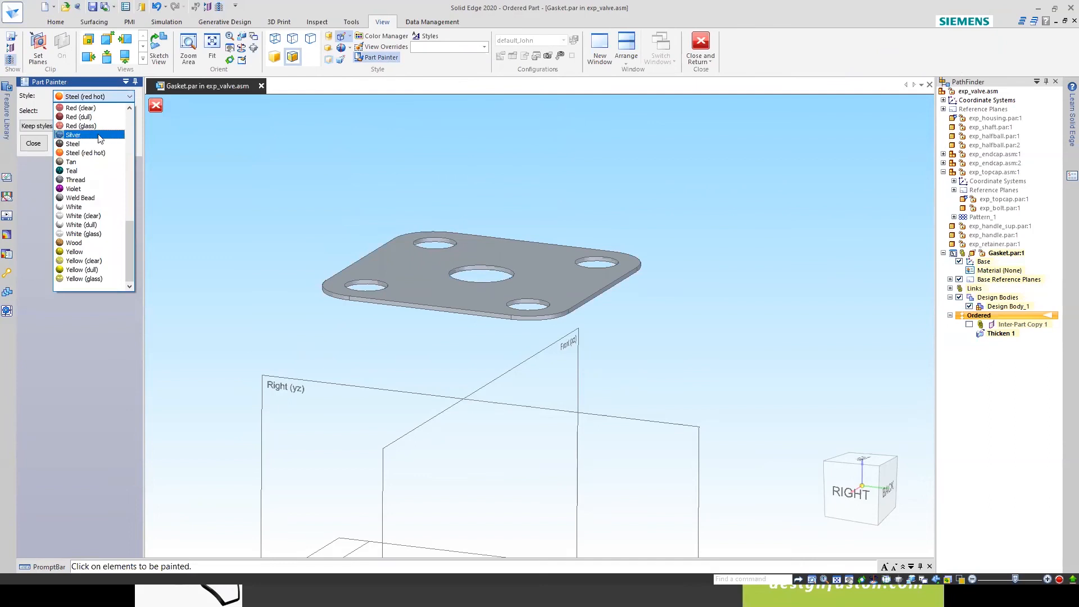
{"action": "left_click_drag", "start_coordinate": [127, 235], "coordinate": [136, 119]}
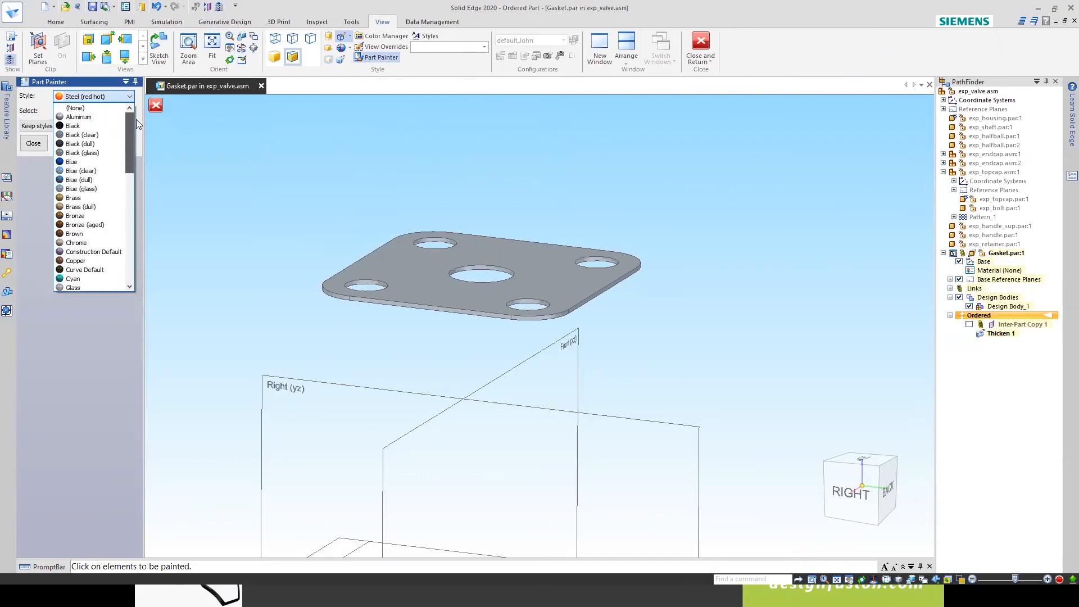
{"action": "left_click", "coordinate": [113, 144]}
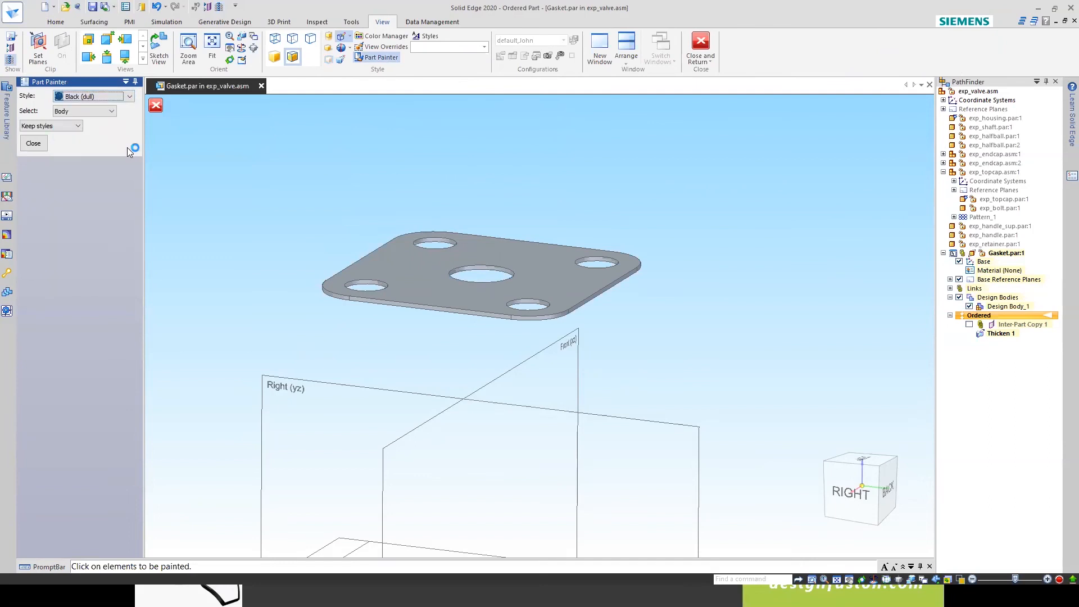
{"action": "left_click", "coordinate": [427, 284]}
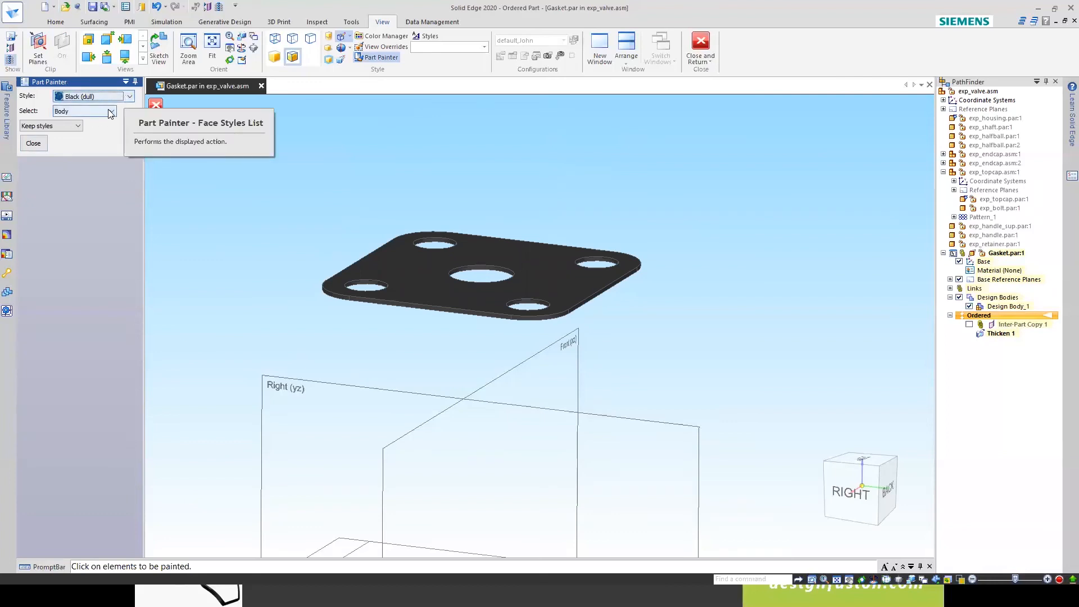
Examine the Part Painter's selection types and its list of available face styles.
{"action": "left_click", "coordinate": [112, 112]}
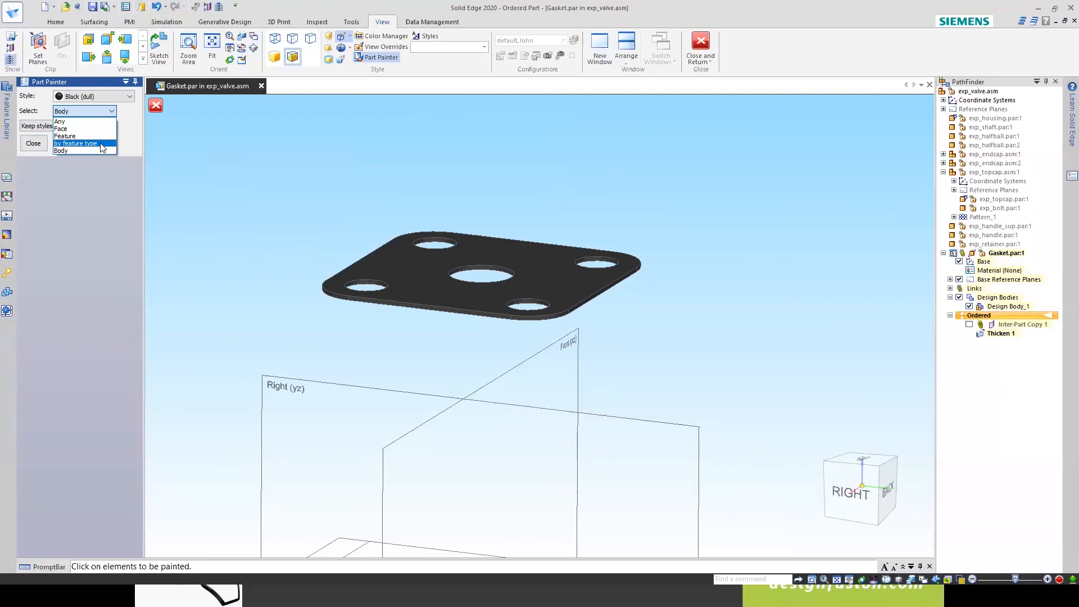
{"action": "left_click", "coordinate": [195, 146]}
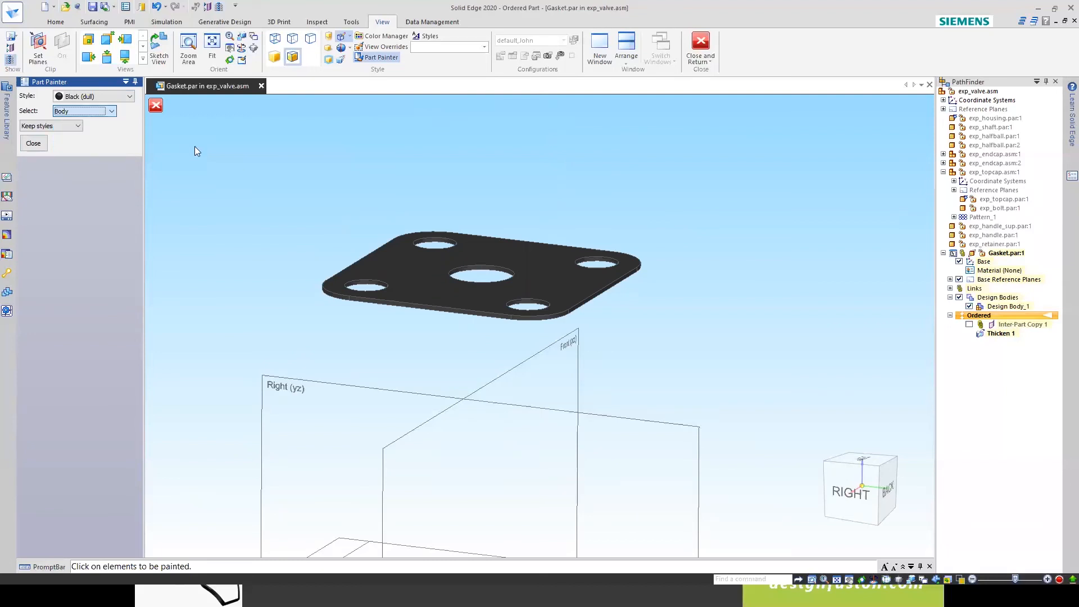
{"action": "left_click", "coordinate": [129, 98]}
{"action": "left_click_drag", "start_coordinate": [128, 186], "coordinate": [138, 113]}
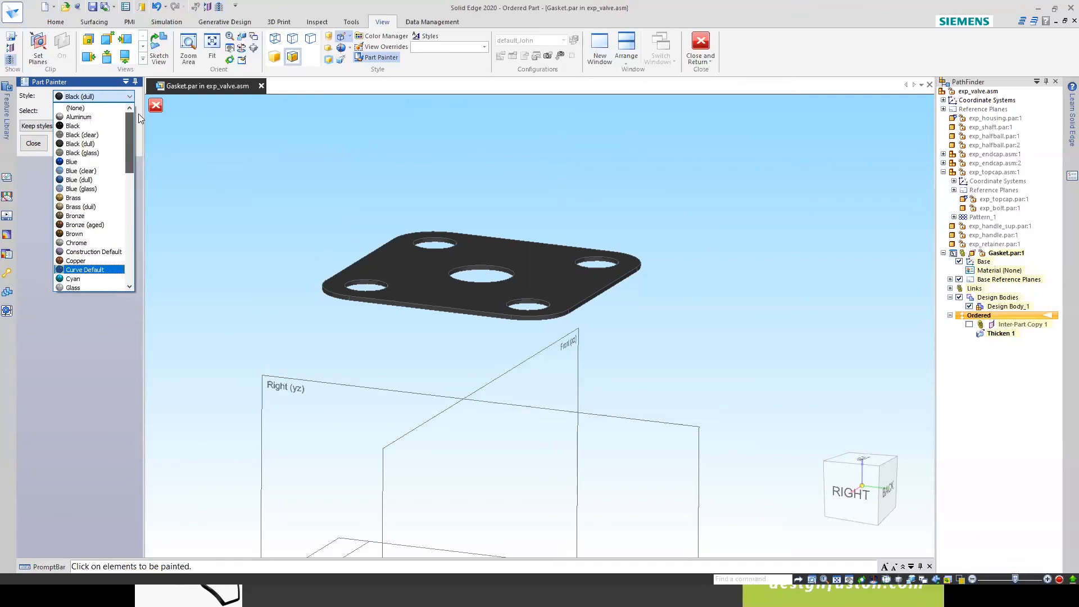
{"action": "left_click", "coordinate": [240, 171]}
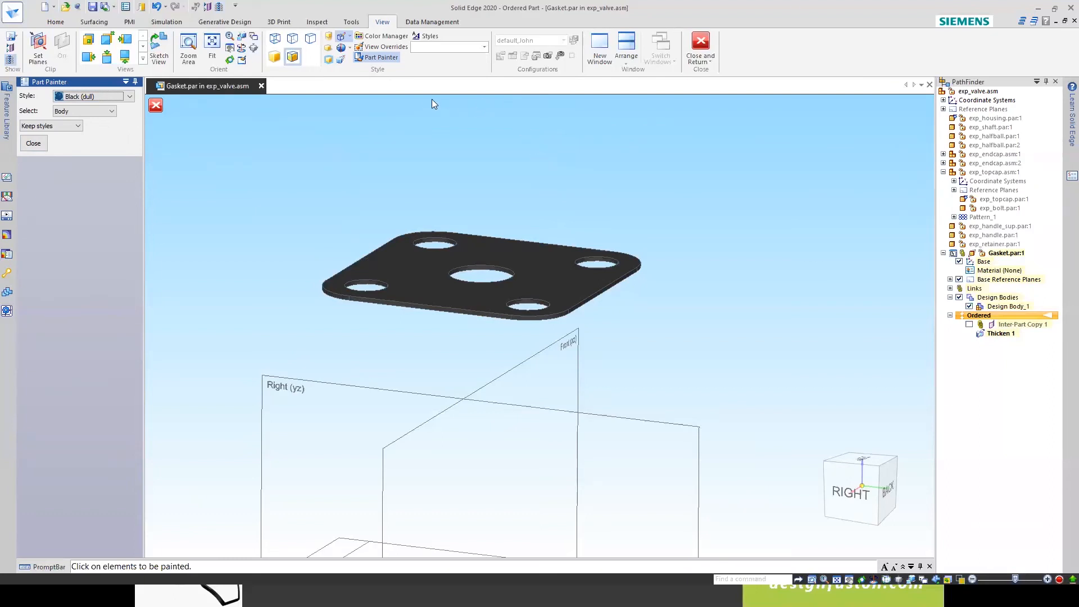
Examine the edge, face and texture settings for a new face style, then close the style dialogs without creating one.
{"action": "left_click", "coordinate": [429, 37]}
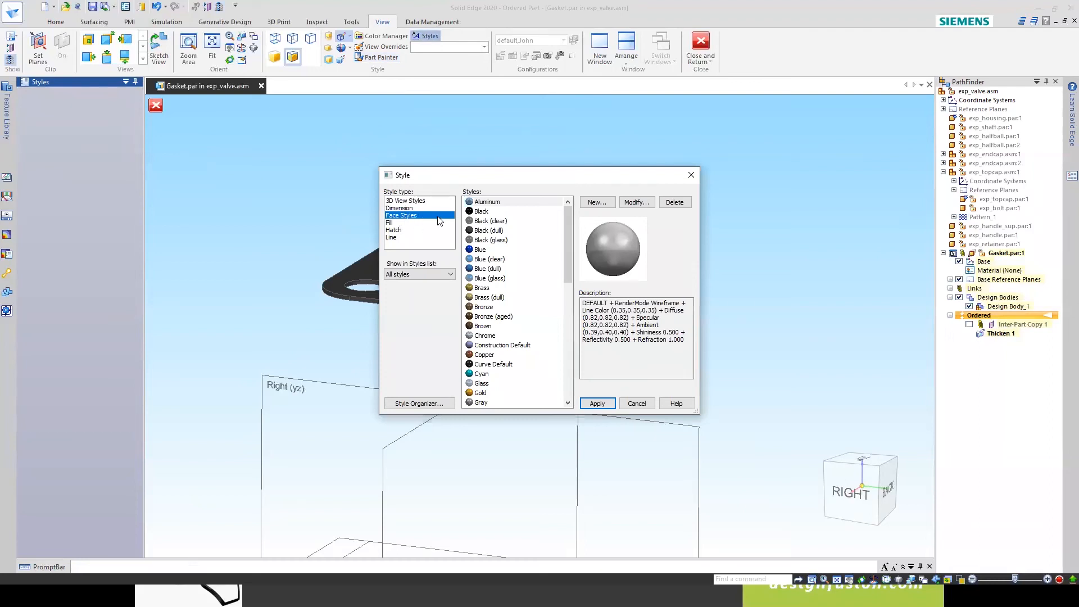
{"action": "left_click", "coordinate": [598, 203]}
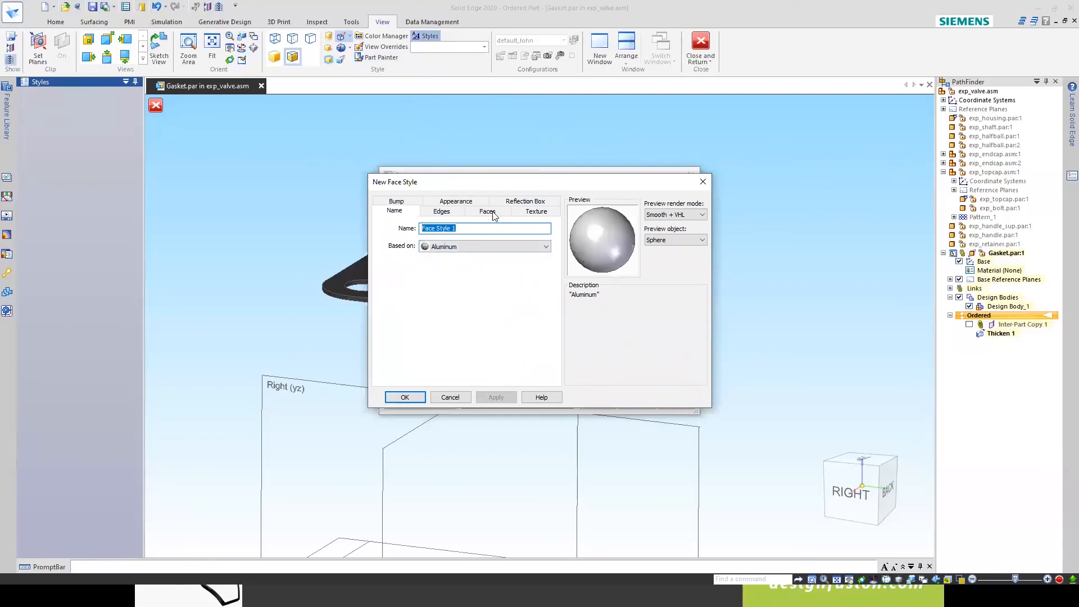
{"action": "left_click", "coordinate": [442, 212]}
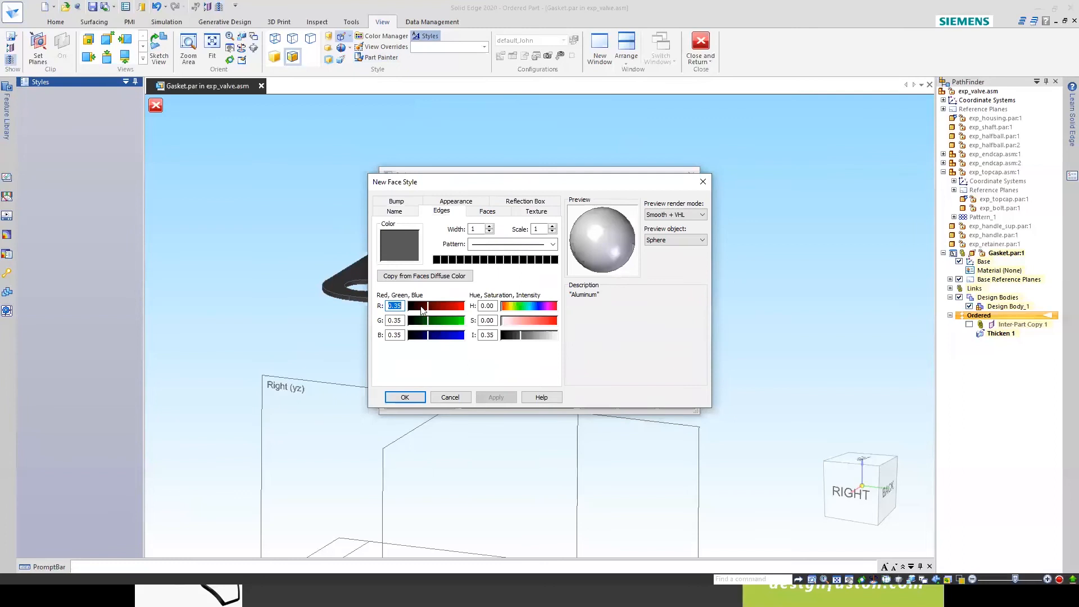
{"action": "left_click", "coordinate": [486, 213]}
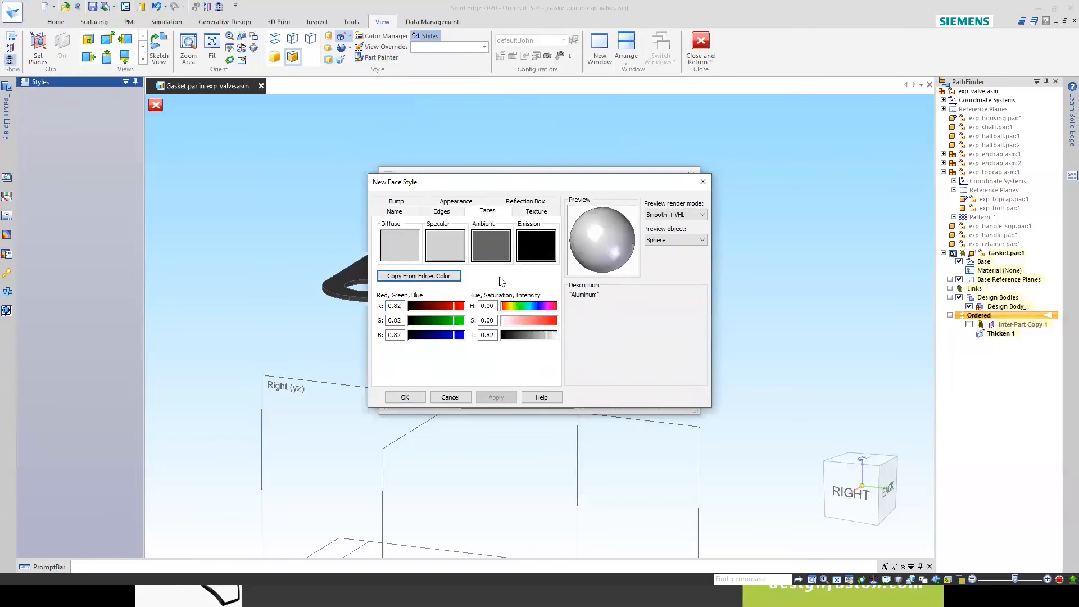
{"action": "left_click", "coordinate": [537, 212]}
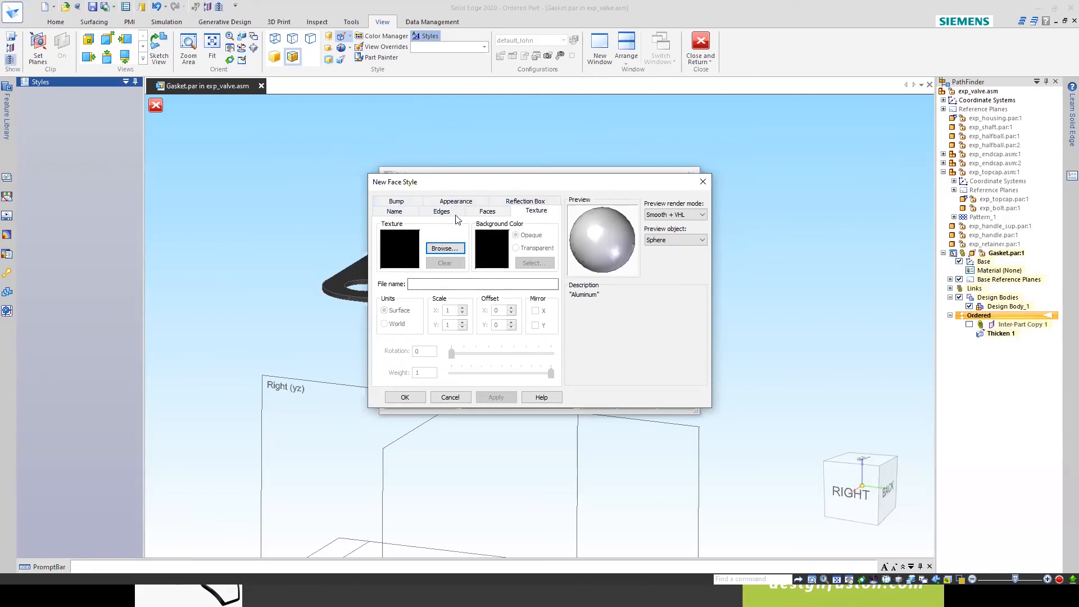
{"action": "left_click", "coordinate": [485, 212]}
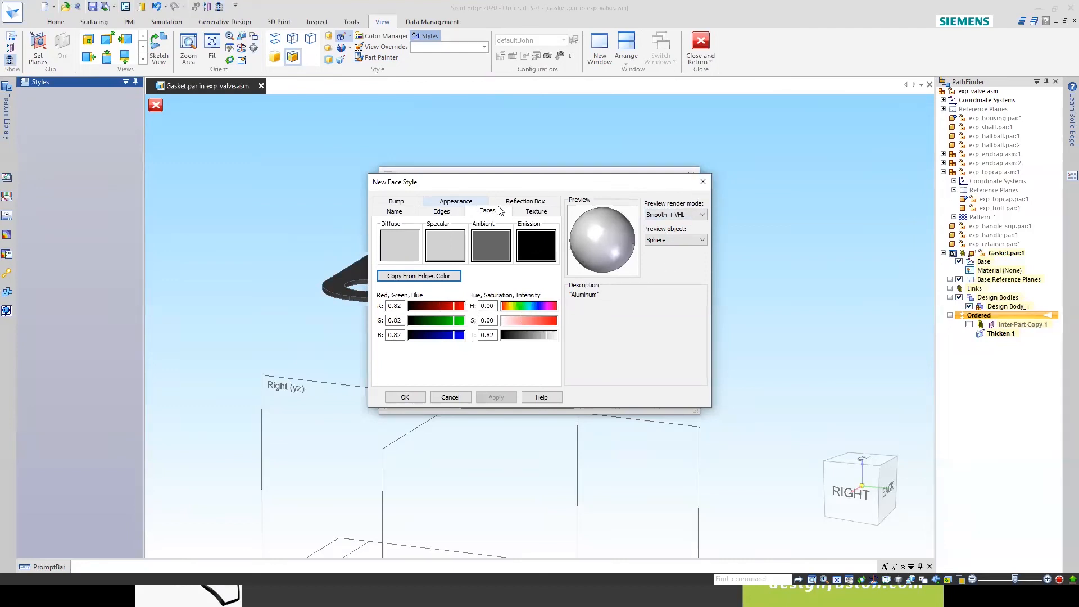
{"action": "left_click", "coordinate": [703, 183]}
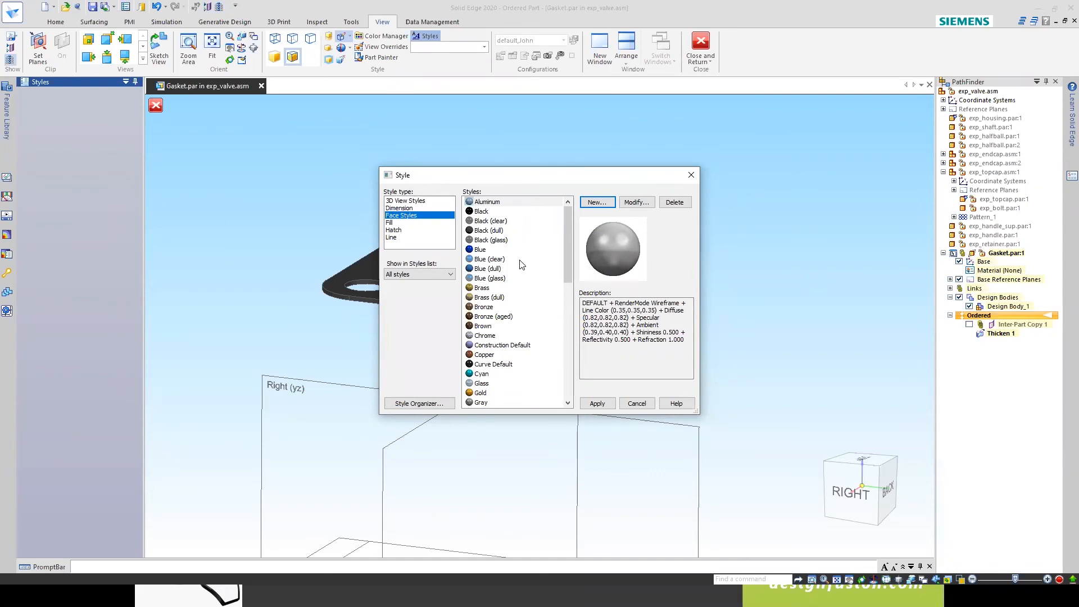
{"action": "left_click", "coordinate": [691, 176]}
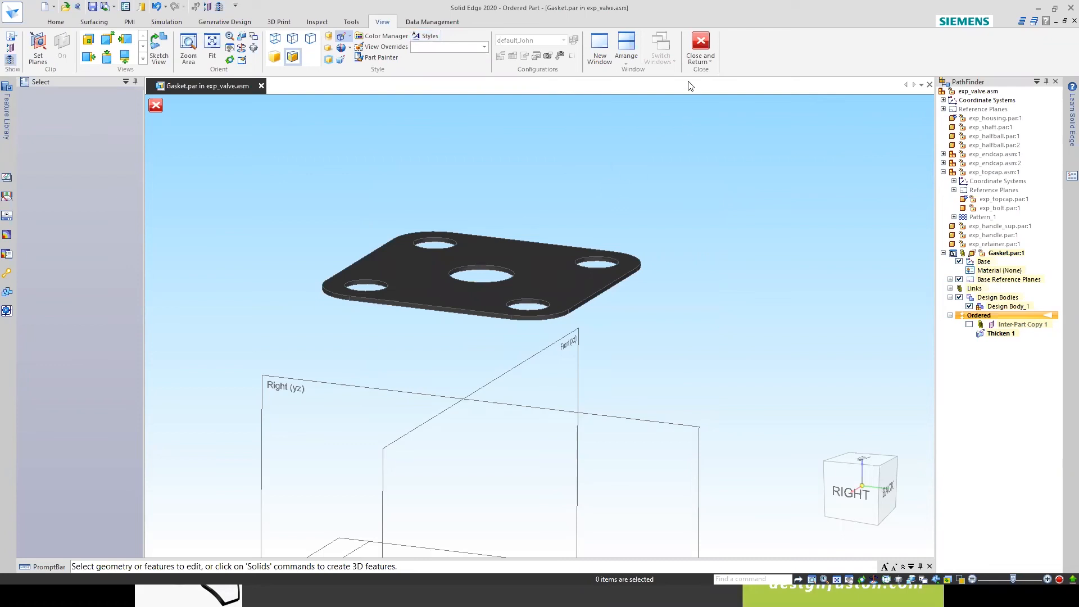
Finish the in-place edit of Gasket.par, return to exp_valve.asm and inspect the gasket between the top cap and housing.
{"action": "left_click", "coordinate": [701, 47]}
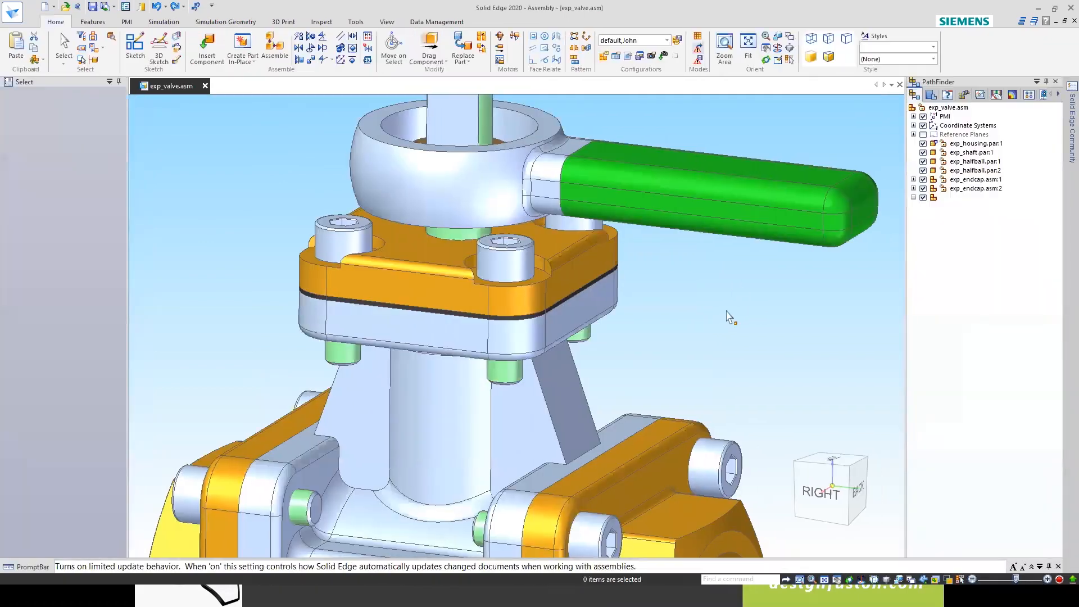
{"action": "middle_click_drag", "start_coordinate": [718, 338], "coordinate": [731, 296]}
{"action": "scroll", "coordinate": [728, 289], "scroll_direction": "up", "scroll_amount": 5}
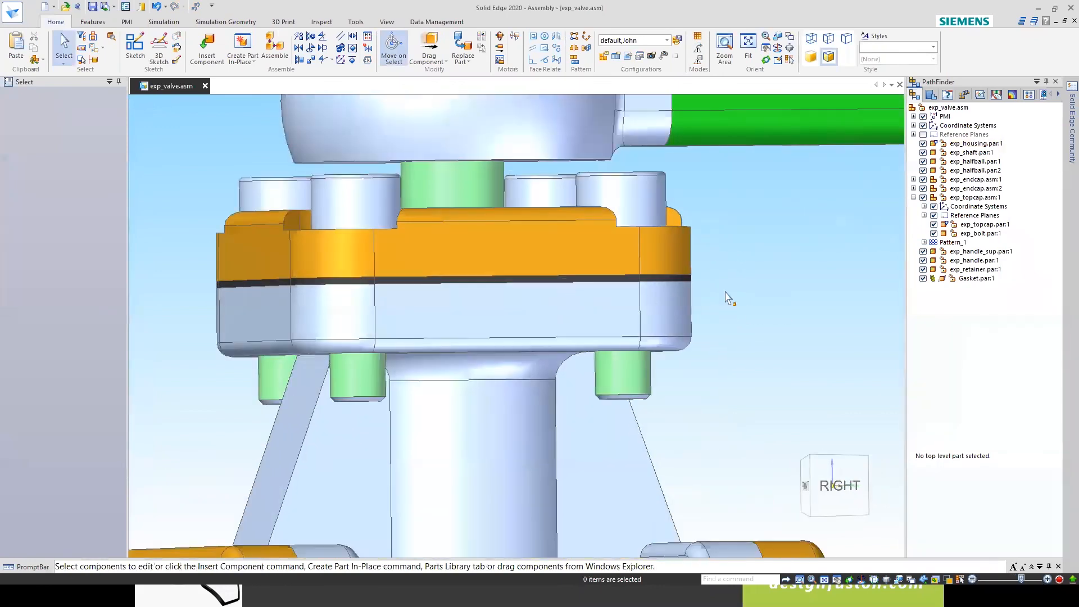
{"action": "mouse_move", "coordinate": [726, 287]}
{"action": "middle_mouse_down"}
{"action": "mouse_move", "coordinate": [698, 297]}
{"action": "mouse_move", "coordinate": [794, 219]}
{"action": "mouse_move", "coordinate": [781, 277]}
{"action": "mouse_move", "coordinate": [740, 275]}
{"action": "middle_mouse_up"}
{"action": "scroll", "coordinate": [754, 292], "scroll_direction": "down", "scroll_amount": 2}
{"action": "scroll", "coordinate": [751, 289], "scroll_direction": "down", "scroll_amount": 2}
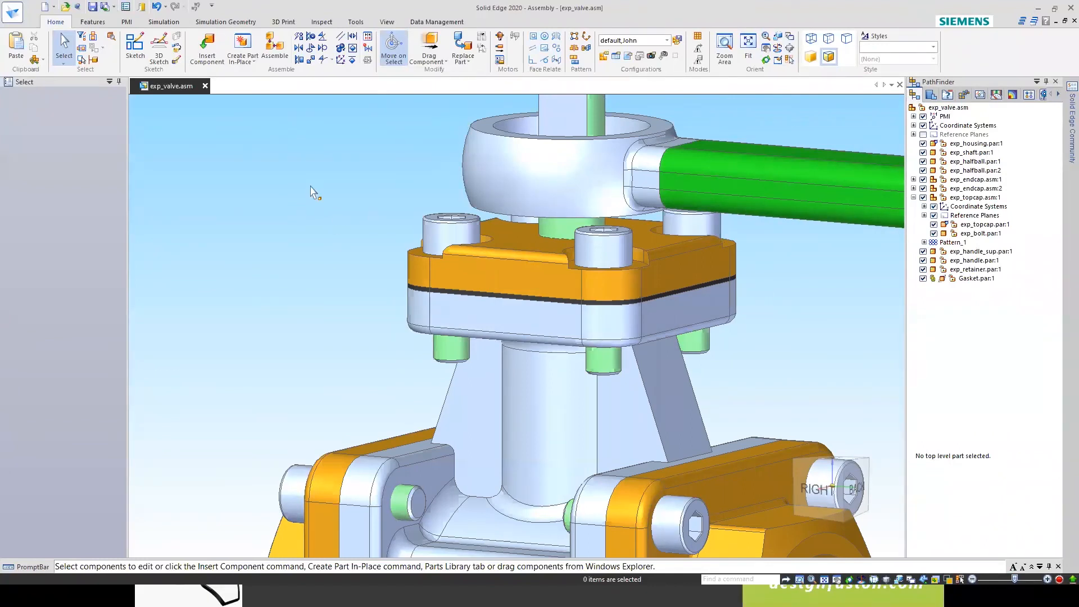
Review the Inter-Part link settings in the Solid Edge options and close the dialog.
{"action": "left_click", "coordinate": [126, 8]}
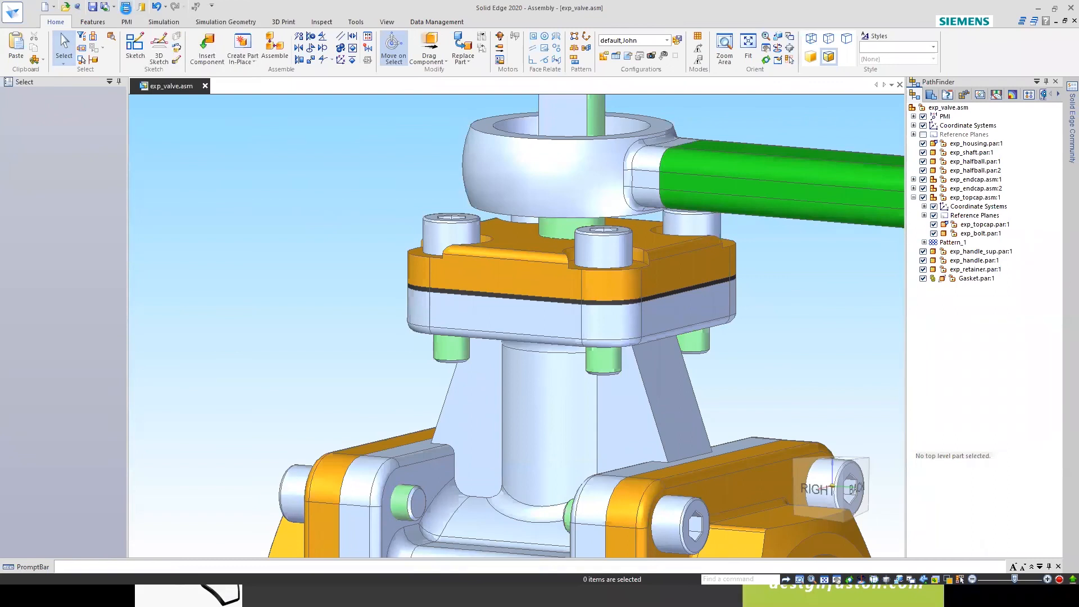
{"action": "left_click", "coordinate": [78, 142]}
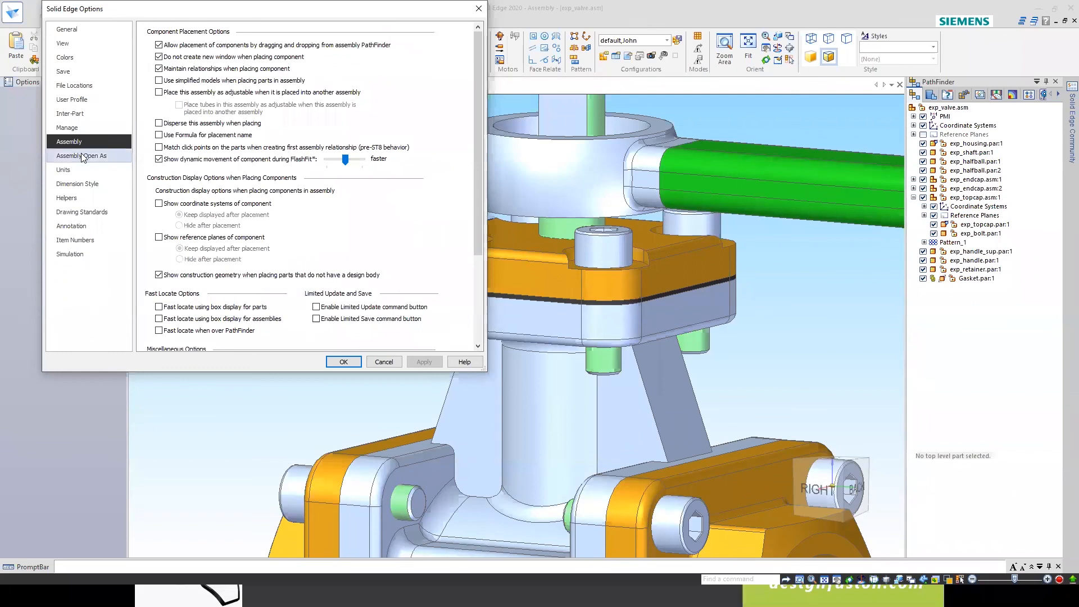
{"action": "left_click", "coordinate": [76, 114]}
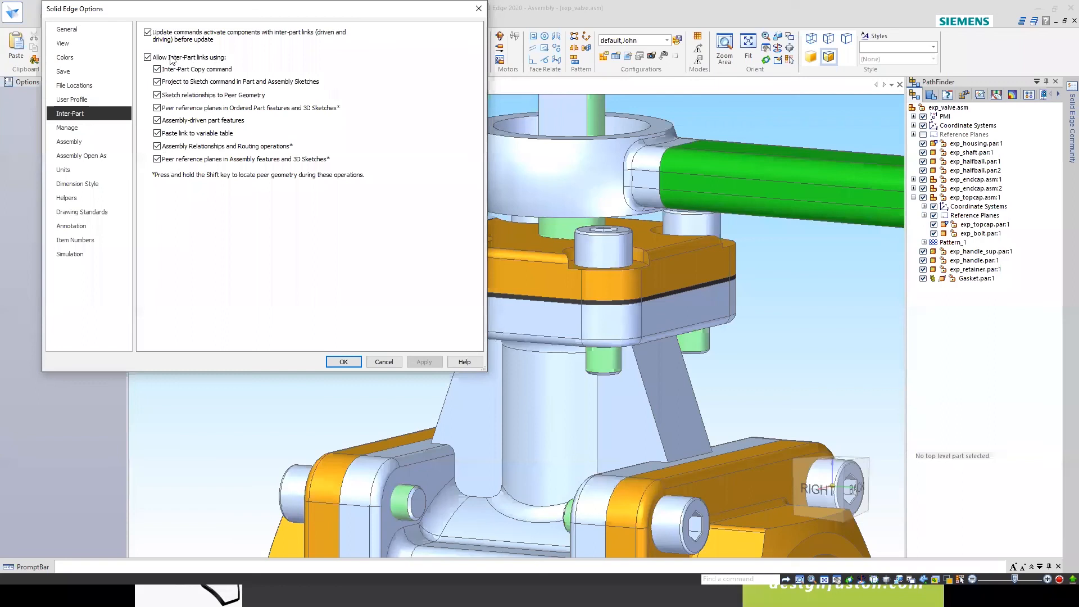
{"action": "left_click", "coordinate": [344, 362]}
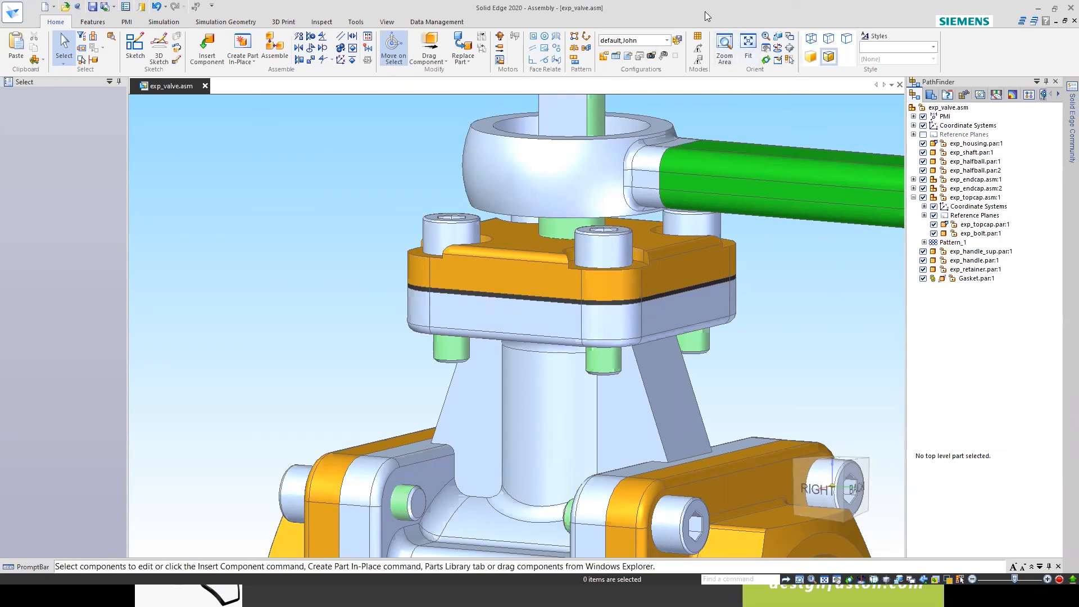
Move the Solid Edge window off the presentation and advance to the Part Colors slide.
{"action": "left_click", "coordinate": [1054, 8]}
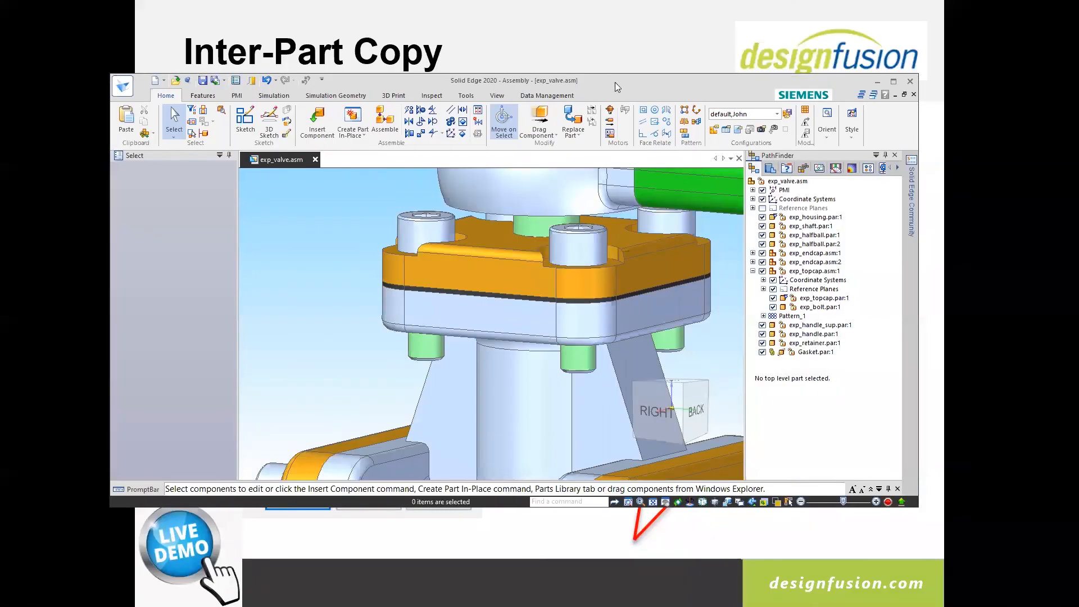
{"action": "left_click_drag", "start_coordinate": [626, 83], "coordinate": [0, 83]}
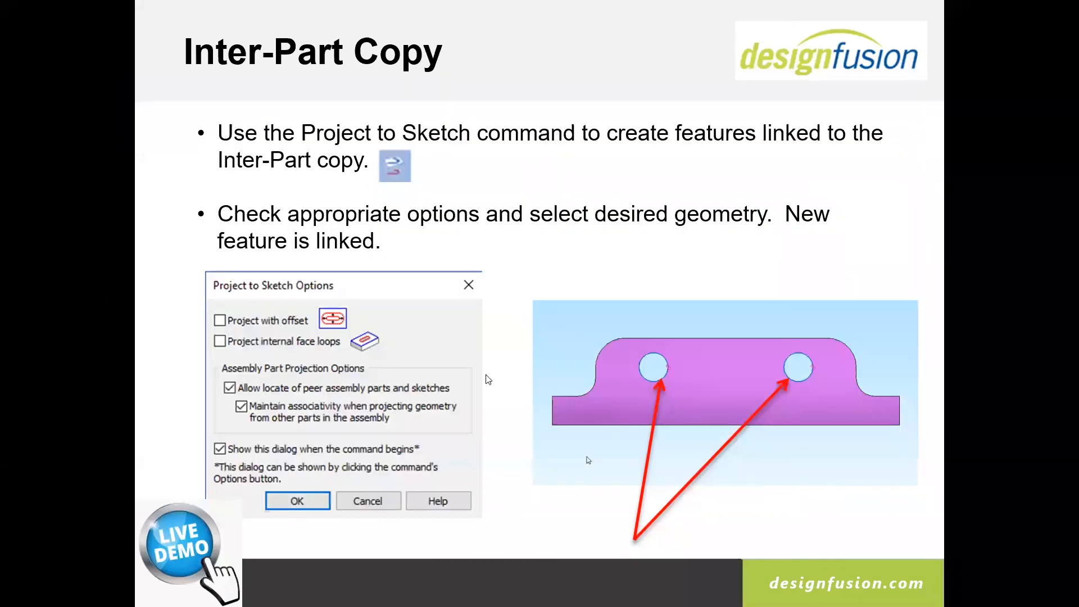
{"action": "left_click", "coordinate": [486, 328]}
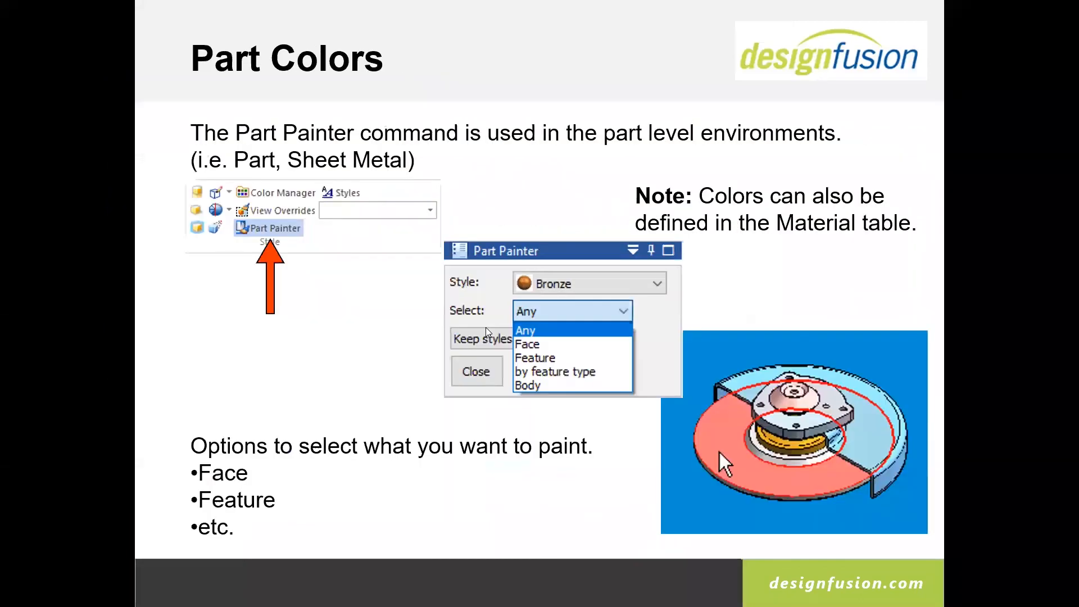